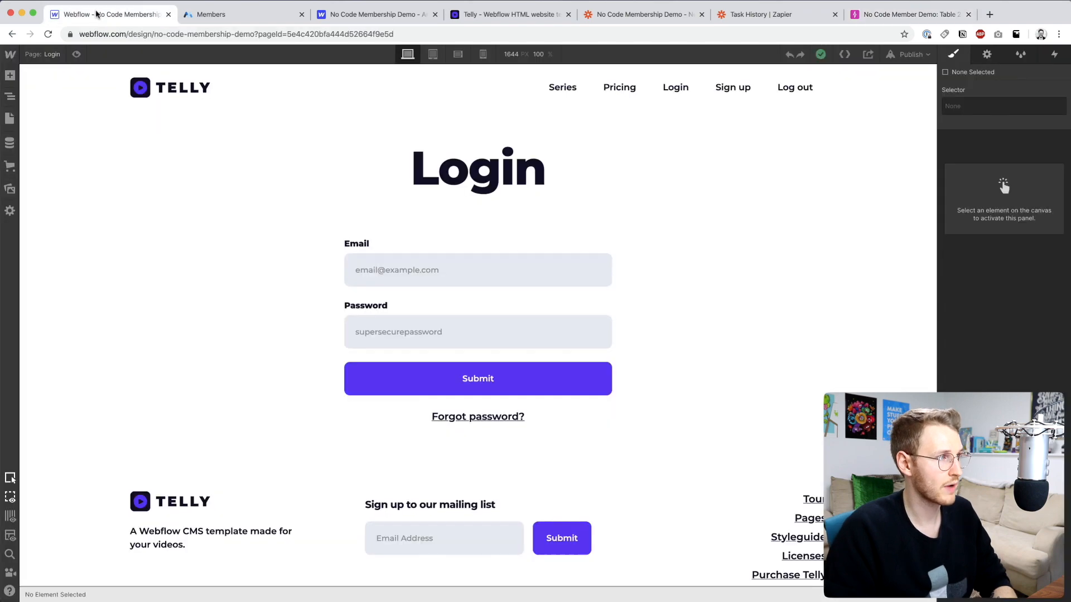
# Step: Open the collection settings of the Series Episodes CMS collection
pyautogui.click(9, 143)
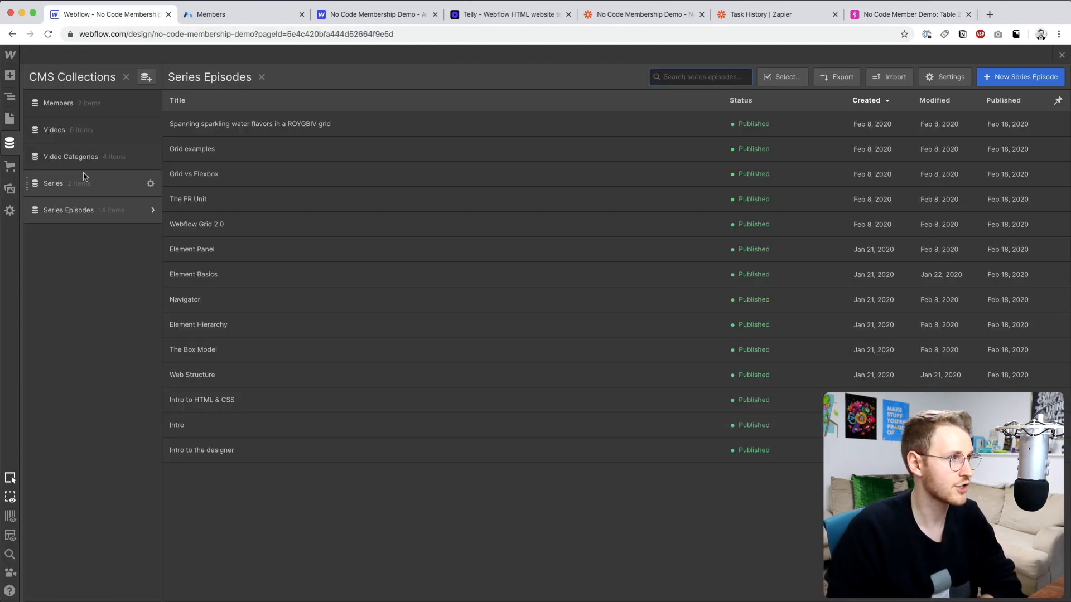
pyautogui.click(106, 216)
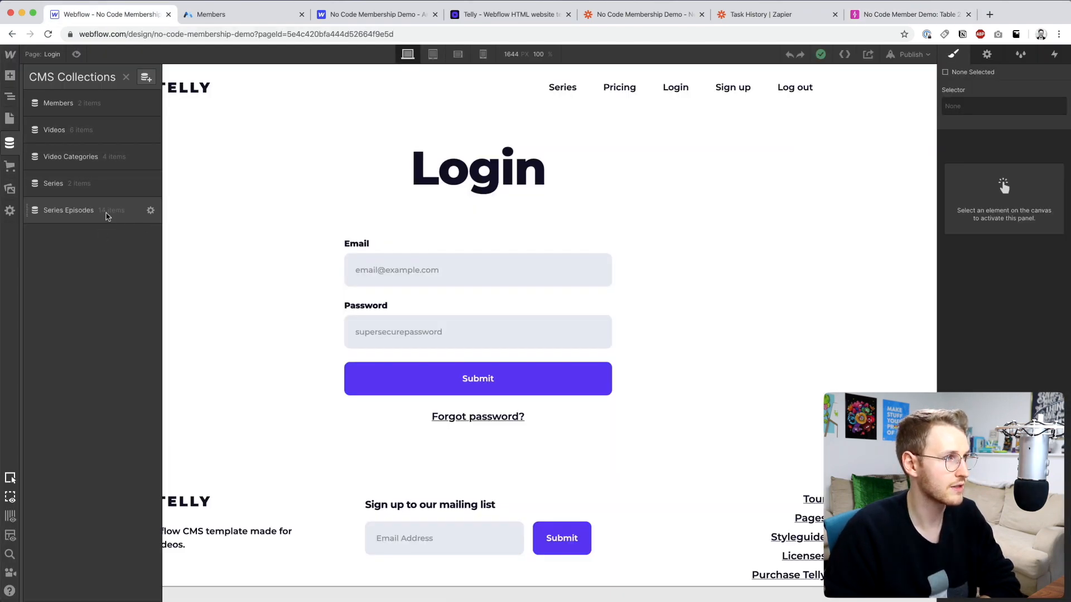
pyautogui.click(106, 217)
pyautogui.click(150, 212)
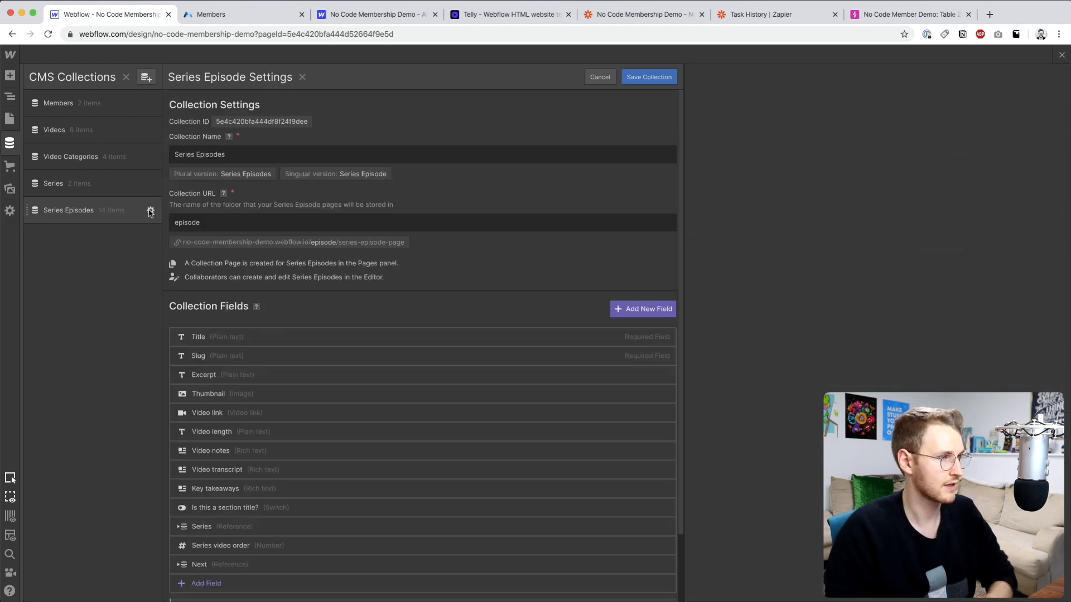
# Step: Add a plain text field labelled Episode Item ID to the Series Episodes collection and save the collection
pyautogui.scroll(-3, 439, 318)
pyautogui.click(218, 504)
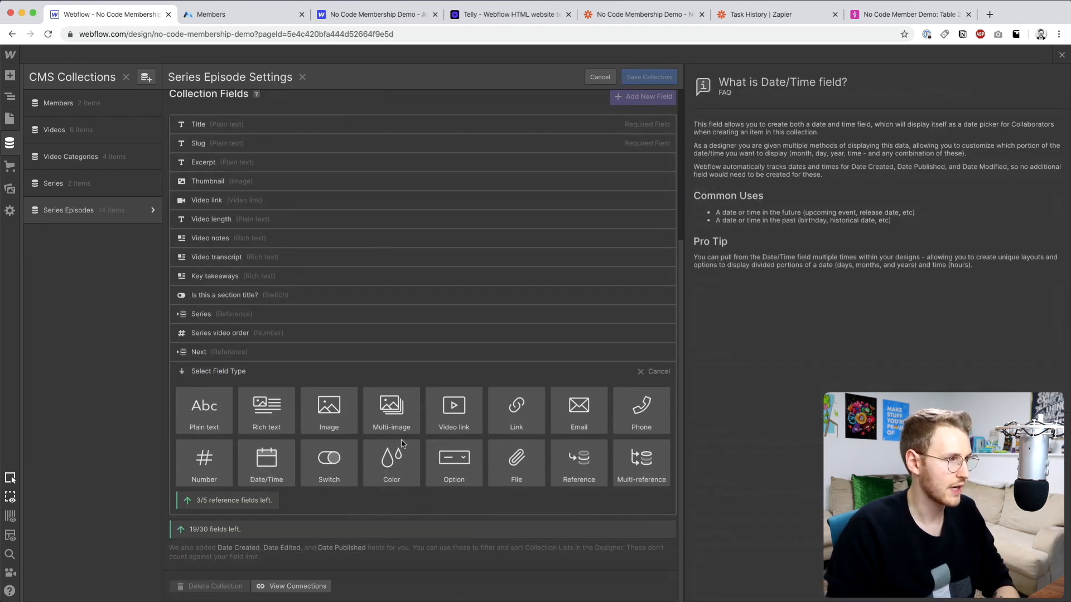
pyautogui.click(206, 411)
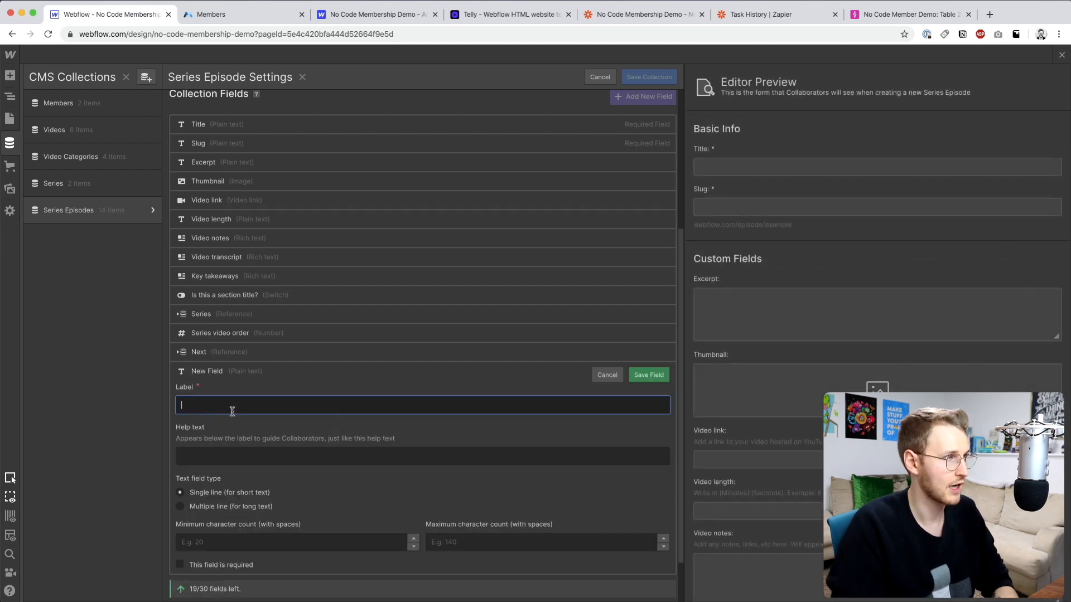
pyautogui.write('VV')
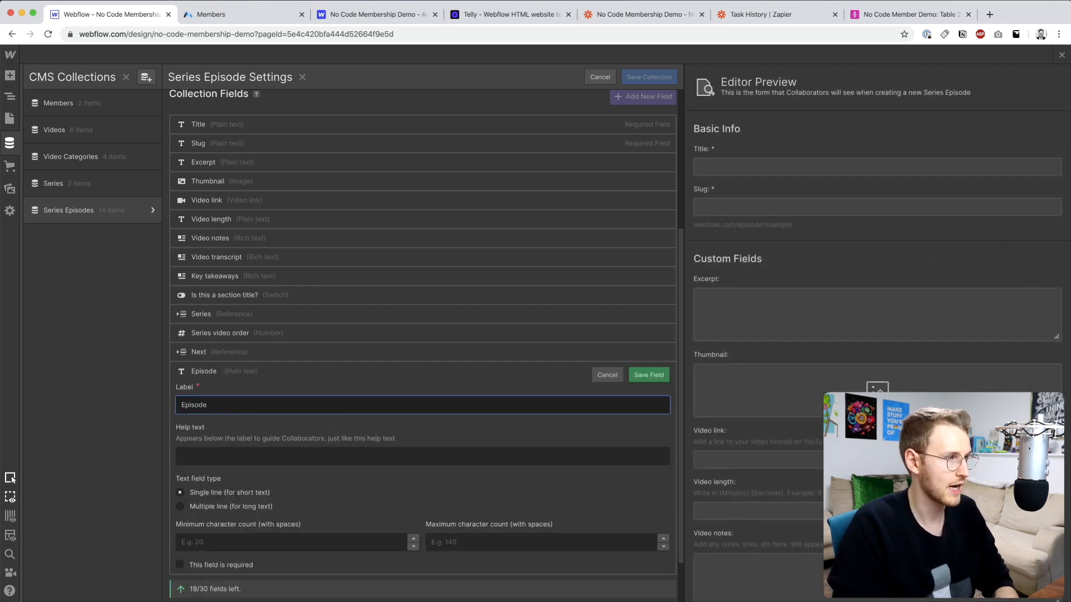
pyautogui.write('isode Item ID')
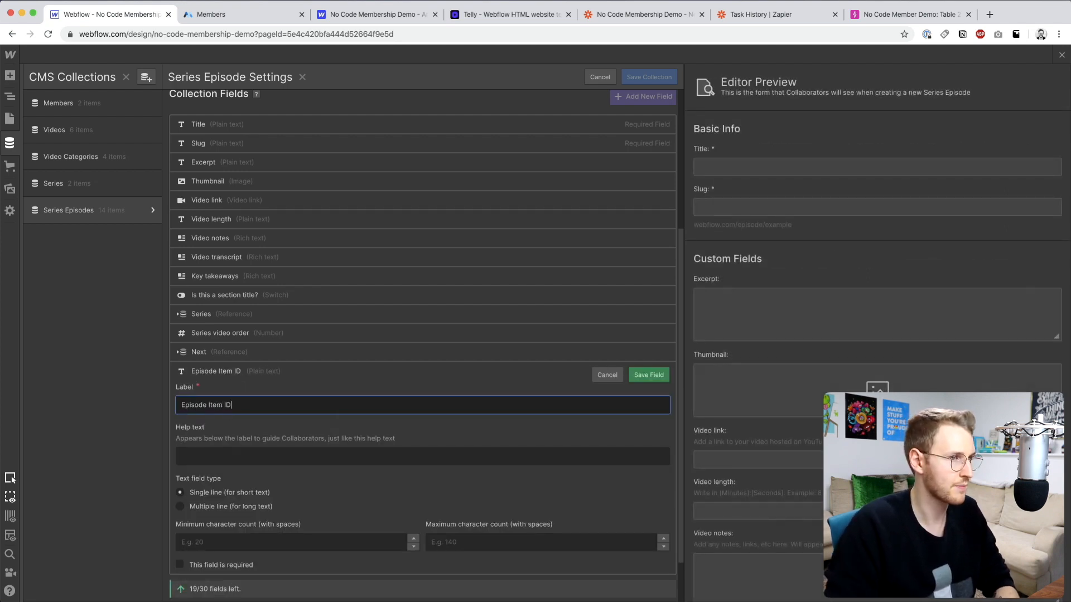
pyautogui.click(649, 375)
pyautogui.click(651, 79)
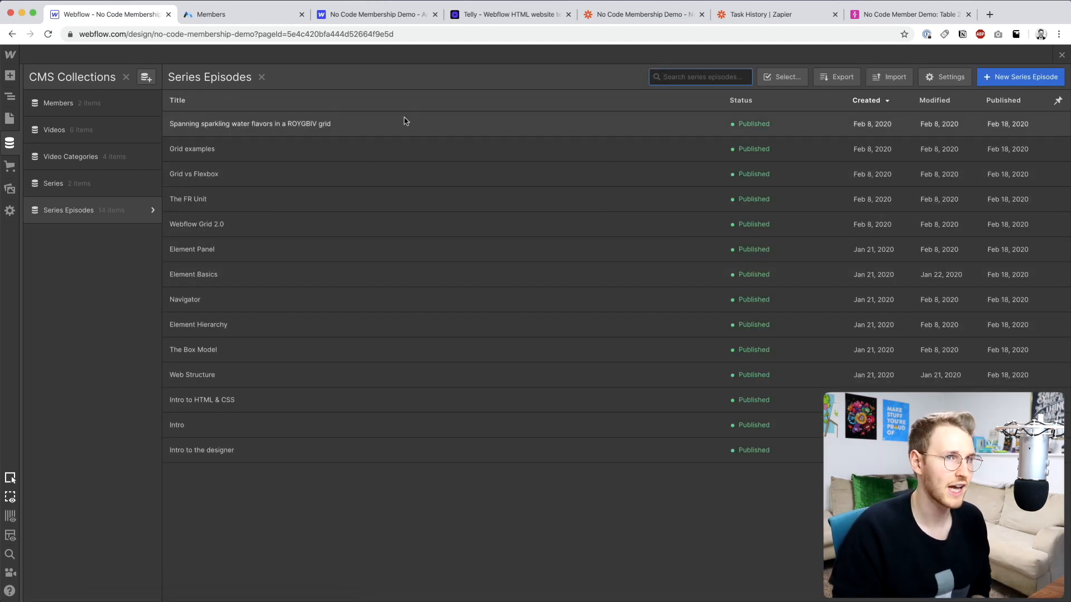
# Step: Copy the Item ID of the episode Spanning sparkling water flavors in a ROYGBIV grid into its Episode Item ID field and save
pyautogui.click(406, 121)
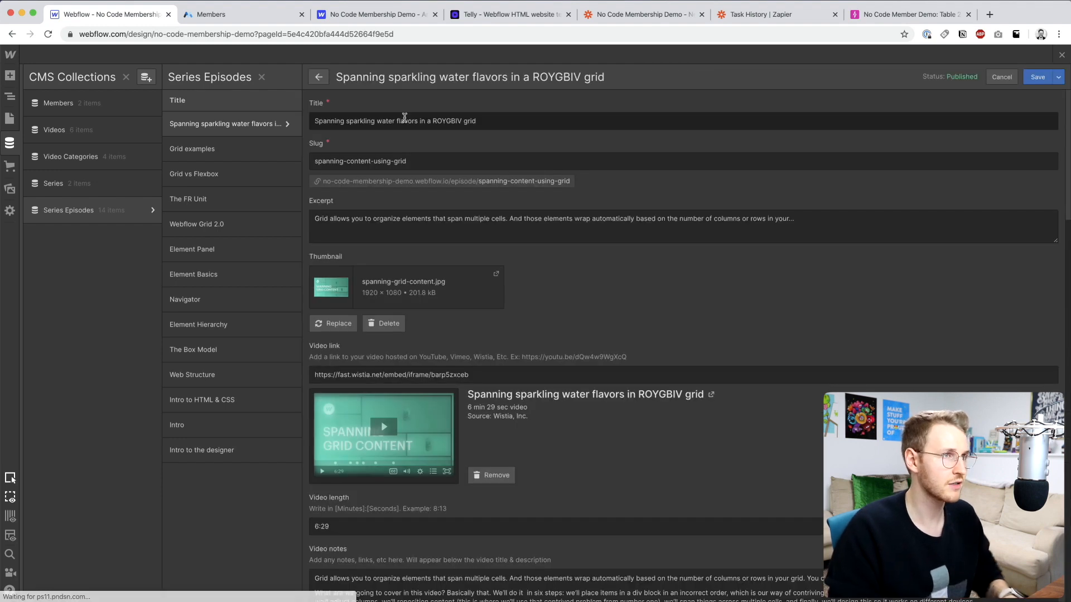
pyautogui.scroll(-10, 342, 456)
pyautogui.moveTo(315, 465); pyautogui.dragTo(405, 465)
pyautogui.press('super+c')
pyautogui.click(366, 412)
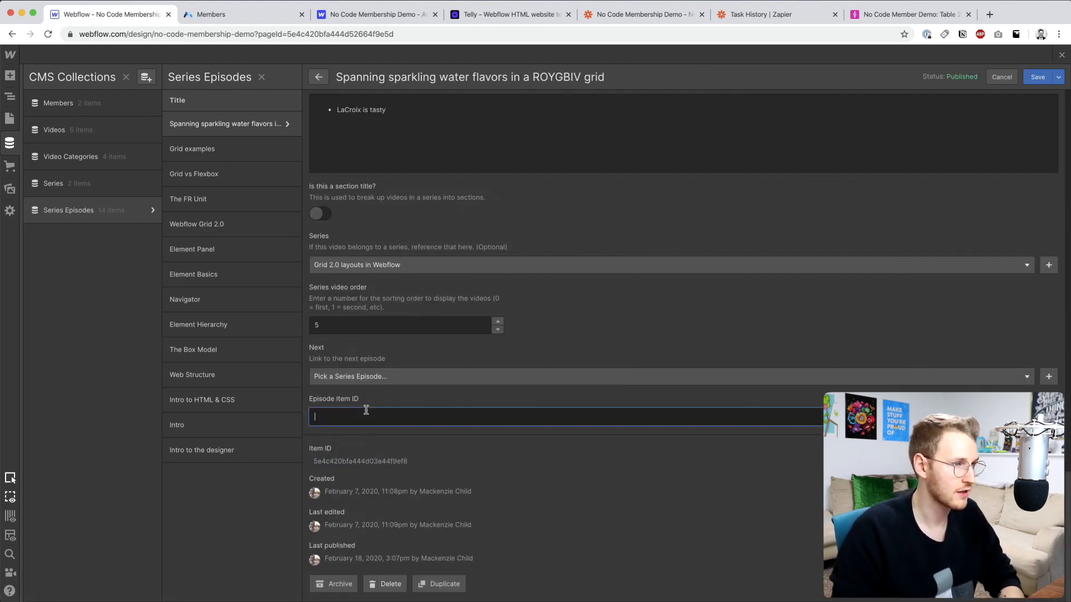
pyautogui.press('super+v')
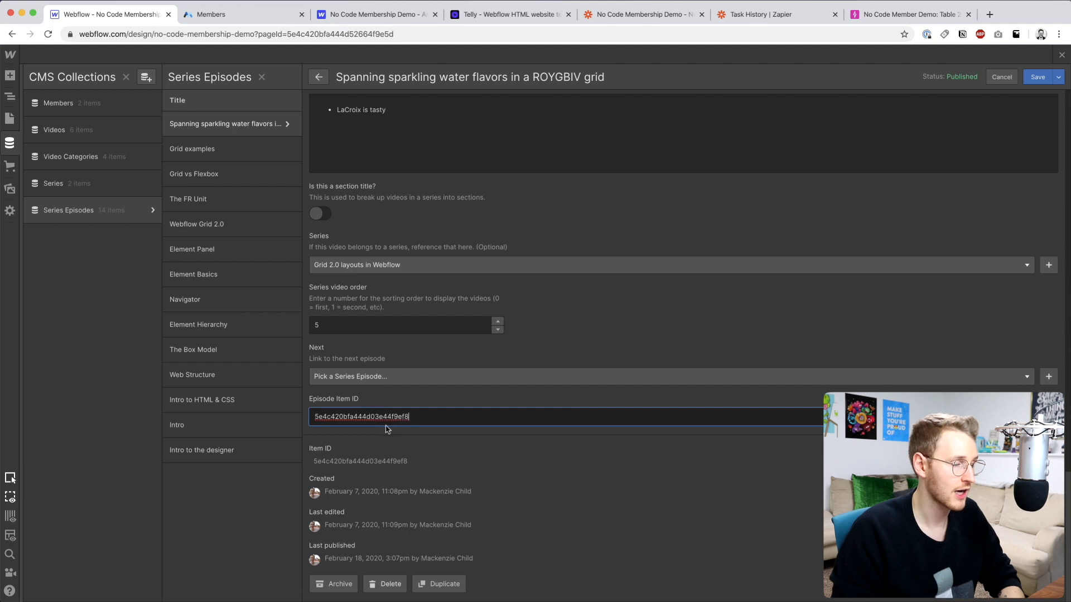
pyautogui.click(1037, 81)
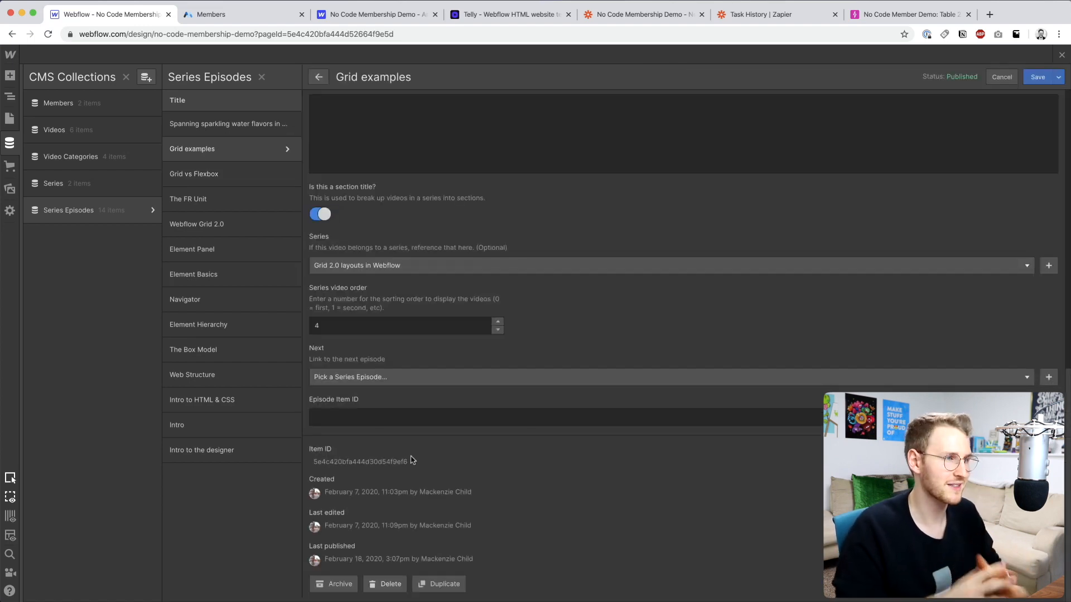
# Step: Copy the Item ID of the Grid examples entry into its Episode Item ID field and save the entry
pyautogui.doubleClick(383, 462)
pyautogui.click(384, 416)
pyautogui.write('5e4c420bfa444d30d54f9ef8')
pyautogui.click(1037, 77)
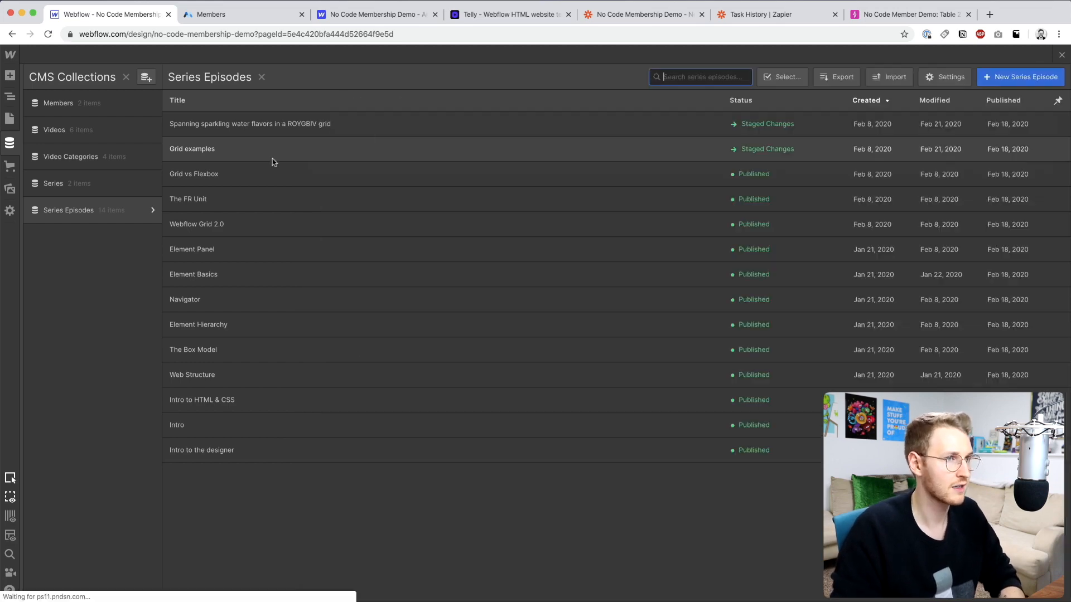
# Step: Fill the Episode Item ID with each entry's own Item ID for Grid vs Flexbox, The FR Unit and Webflow Grid 2.0
pyautogui.click(270, 174)
pyautogui.press('super+v')
pyautogui.click(1037, 77)
pyautogui.click(270, 199)
pyautogui.doubleClick(352, 462)
pyautogui.write('5e4c420bfa444dba284f9ef4')
pyautogui.click(1037, 77)
pyautogui.click(262, 224)
pyautogui.scroll(-10, 446, 428)
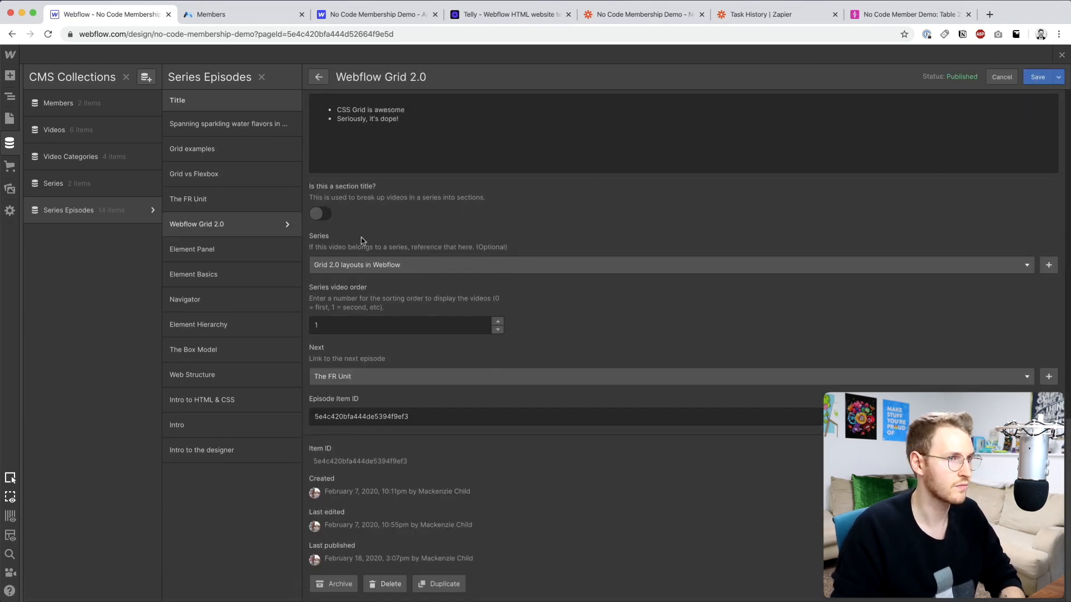
# Step: Fill and save the Episode Item ID with each entry's own Item ID for Element Panel, Element Basics and Navigator
pyautogui.click(262, 274)
pyautogui.click(262, 249)
pyautogui.doubleClick(363, 461)
pyautogui.click(366, 414)
pyautogui.write('5e4c420bfa444d74bf4f9eea')
pyautogui.click(1037, 77)
pyautogui.click(399, 299)
pyautogui.click(1037, 77)
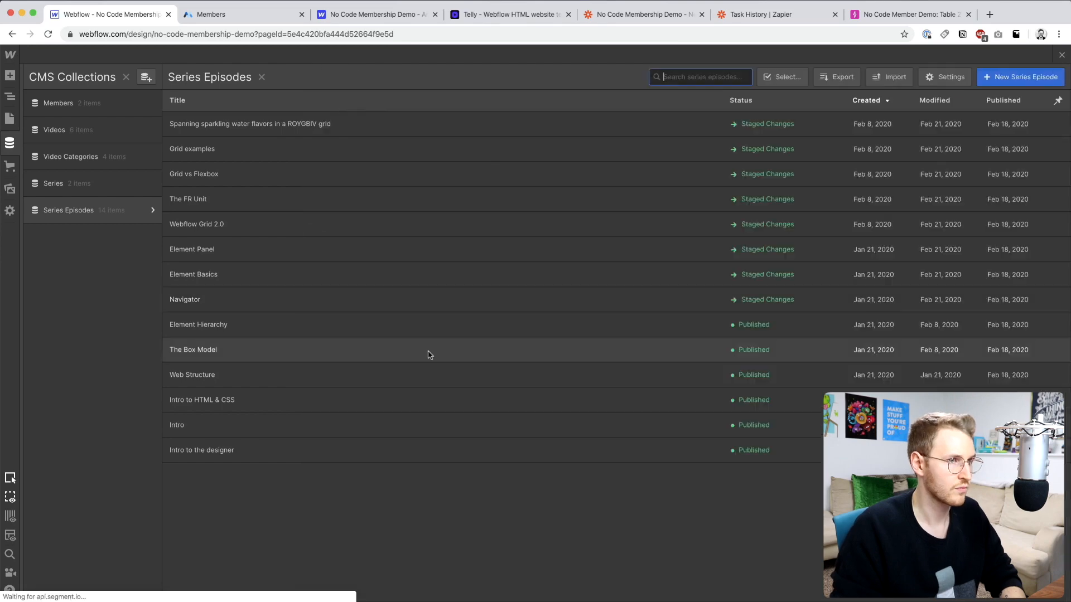
# Step: Fill and save the Episode Item ID with each entry's own Item ID for Element Hierarchy, The Box Model and Web Structure
pyautogui.click(430, 353)
pyautogui.press('super+v')
pyautogui.click(457, 325)
pyautogui.write('5e4c420bfa444d70d44f9ee5')
pyautogui.click(1038, 77)
pyautogui.click(446, 375)
pyautogui.press('super+v')
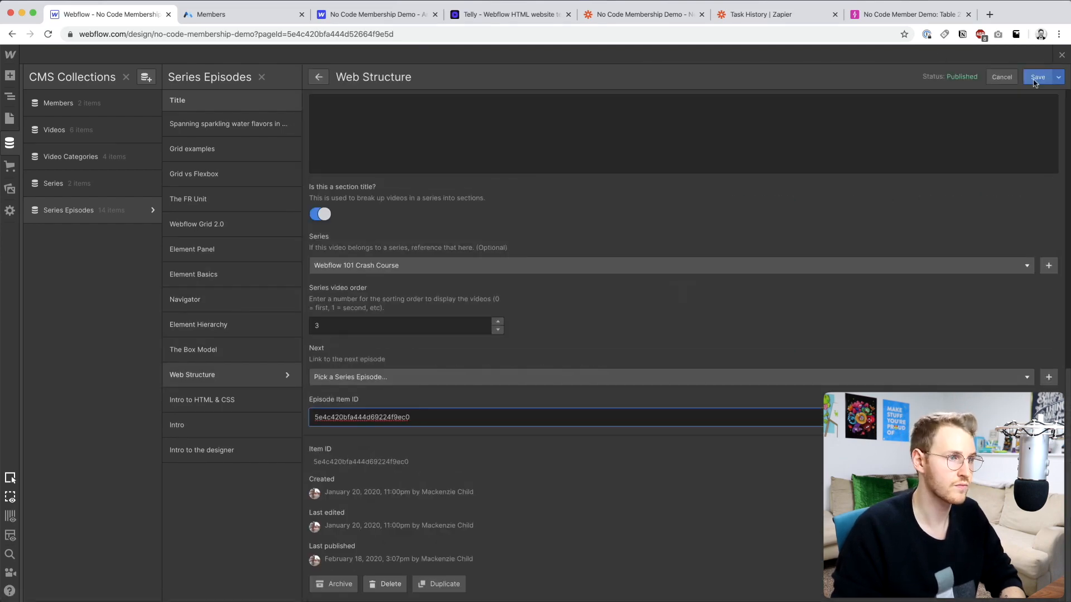
pyautogui.click(1037, 77)
# Step: Fill and save the Episode Item ID with each entry's own Item ID for Intro to HTML & CSS and Intro
pyautogui.click(401, 400)
pyautogui.click(371, 415)
pyautogui.click(390, 425)
pyautogui.click(362, 417)
pyautogui.press('super+v')
pyautogui.click(1037, 77)
# Step: Copy the Item ID of the Intro to the designer episode into its Episode Item ID field and save it
pyautogui.click(342, 448)
pyautogui.click(365, 417)
pyautogui.press('super+v')
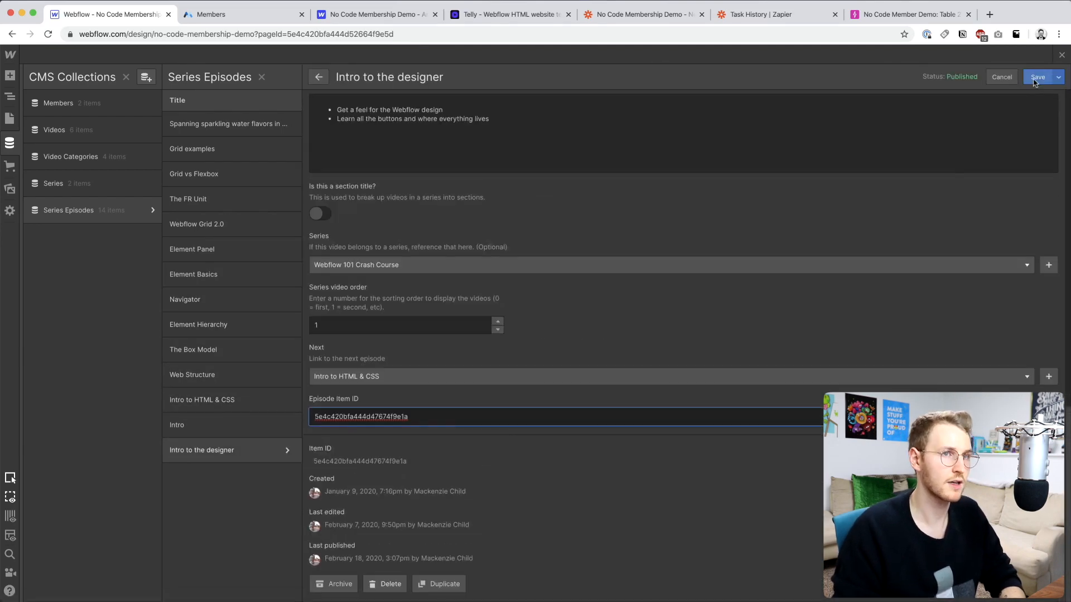
pyautogui.click(1037, 77)
# Step: Leave the CMS collections and publish the site to its webflow.io domain
pyautogui.click(1062, 56)
pyautogui.click(926, 58)
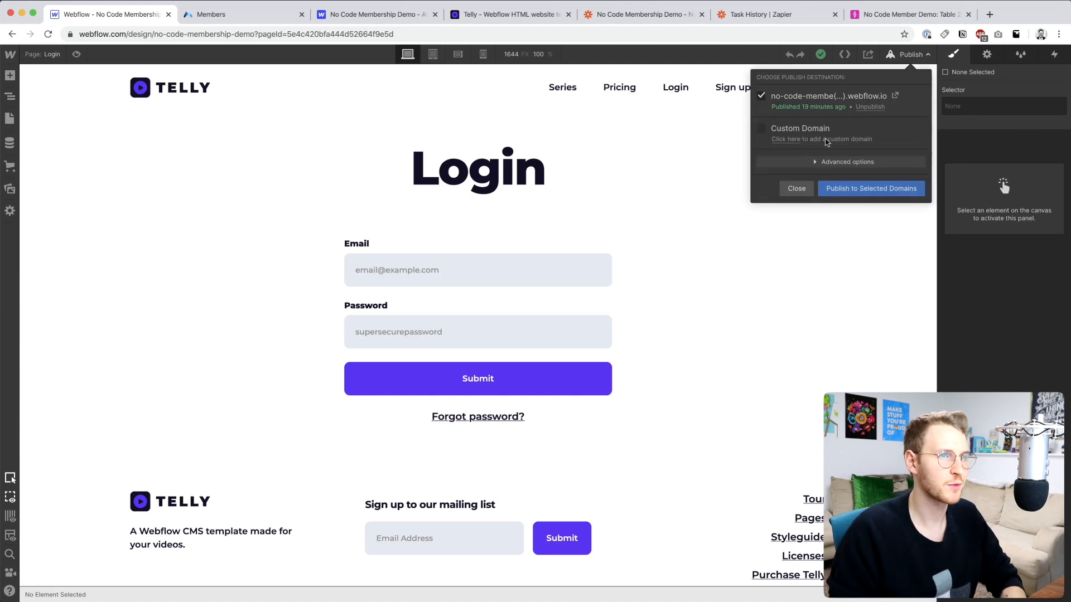
pyautogui.click(851, 192)
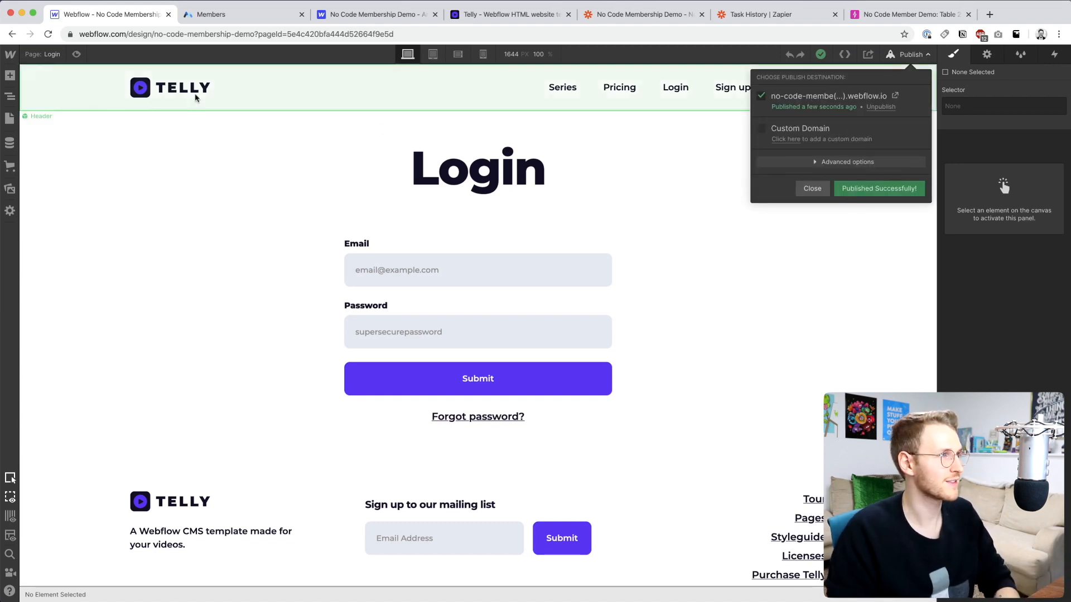
# Step: Open the Series Episodes Template page for editing
pyautogui.click(39, 56)
pyautogui.scroll(-5, 112, 407)
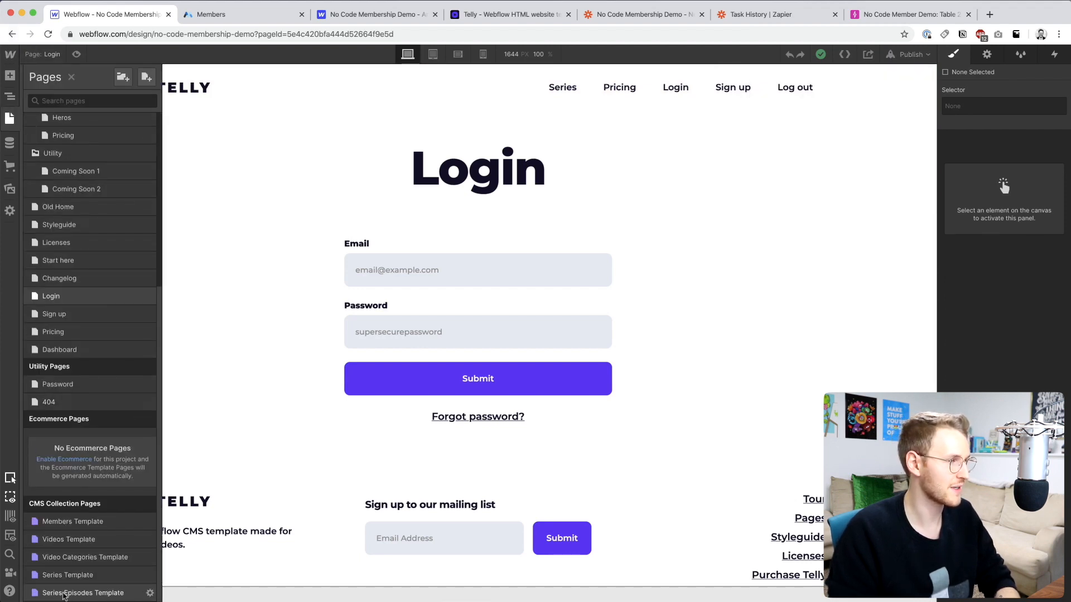
pyautogui.click(64, 594)
# Step: Insert a Form Block below the episode's title and description paragraph on the template page
pyautogui.scroll(-5, 546, 481)
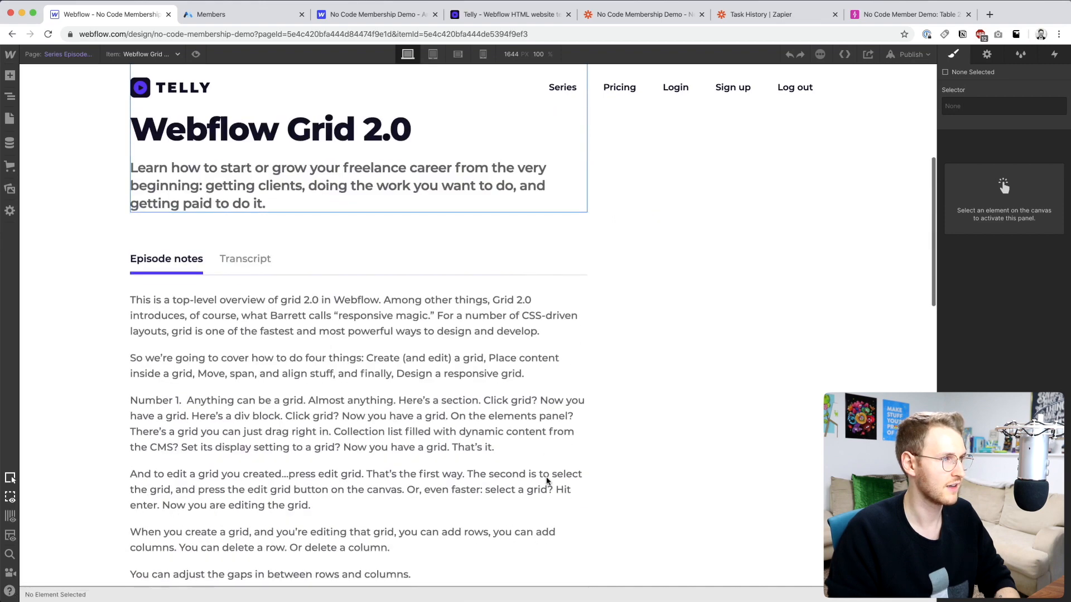
pyautogui.scroll(4, 546, 481)
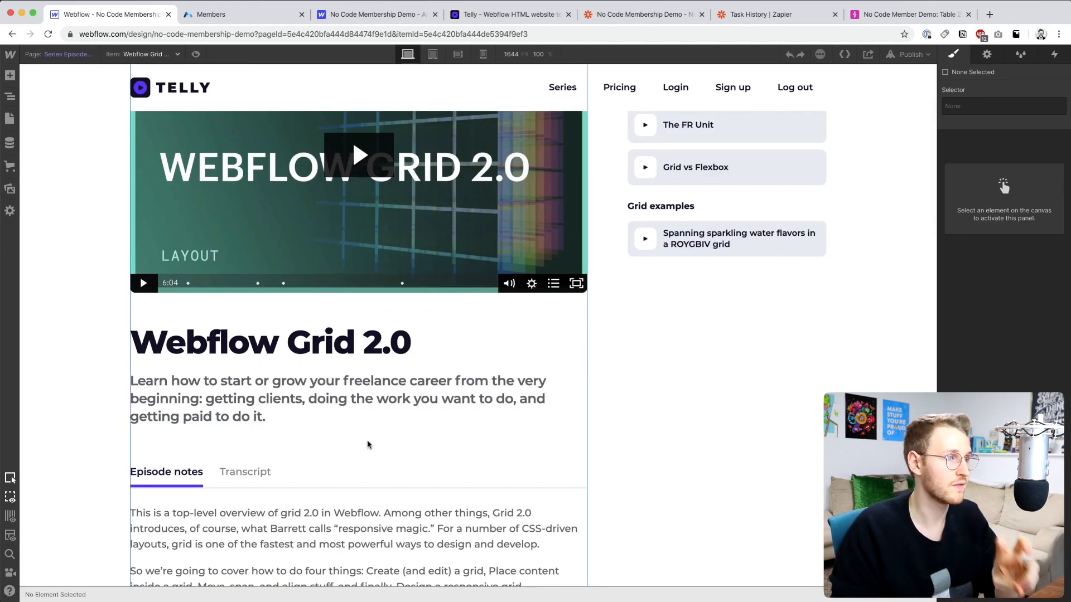
pyautogui.press('a')
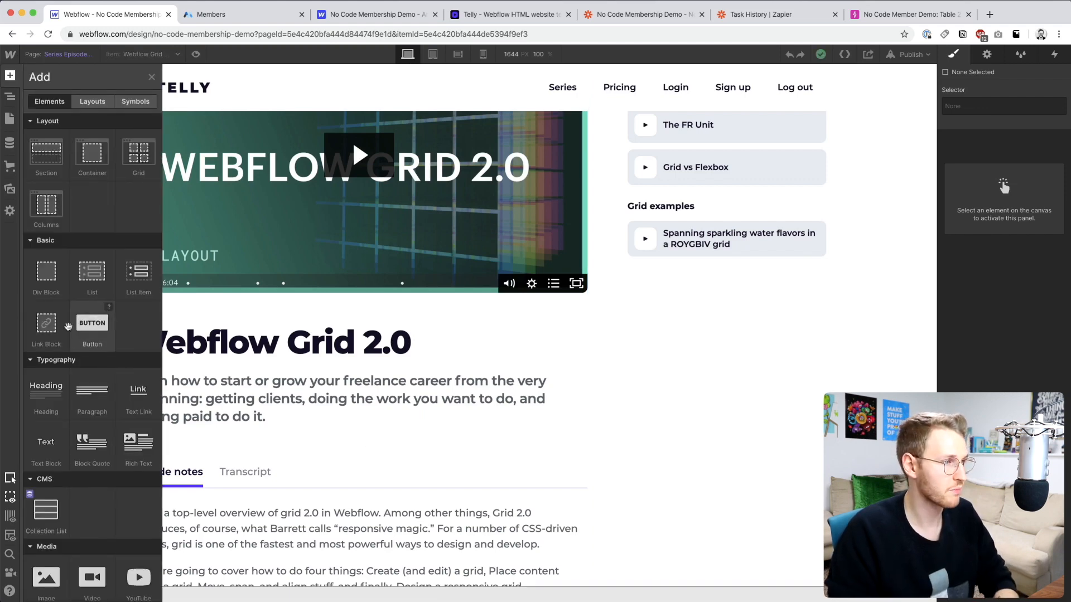
pyautogui.scroll(-3, 75, 420)
pyautogui.scroll(-5, 61, 446)
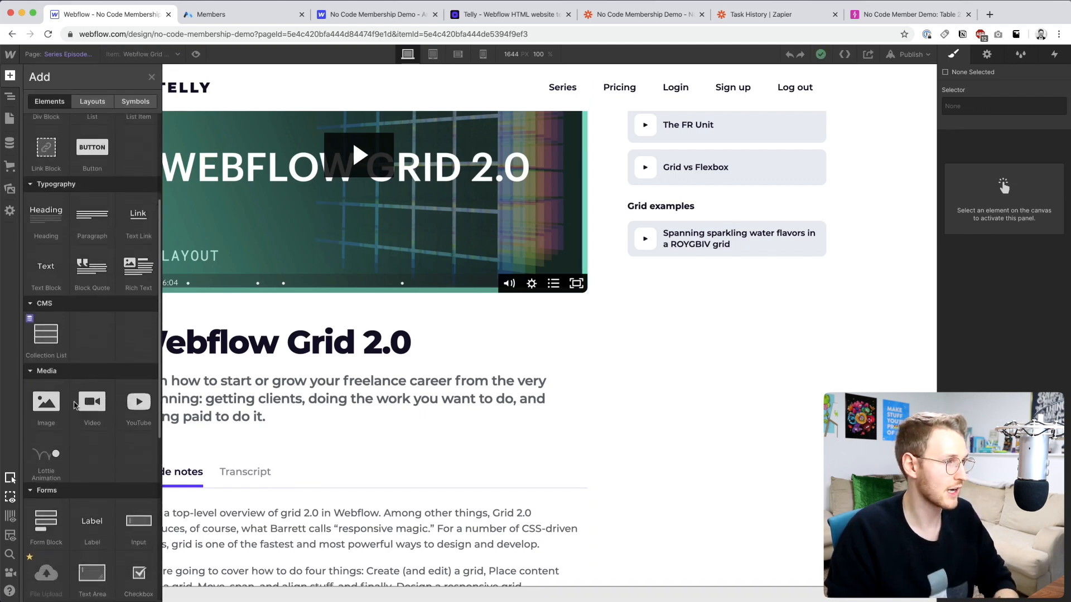
pyautogui.moveTo(39, 494); pyautogui.dragTo(216, 424)
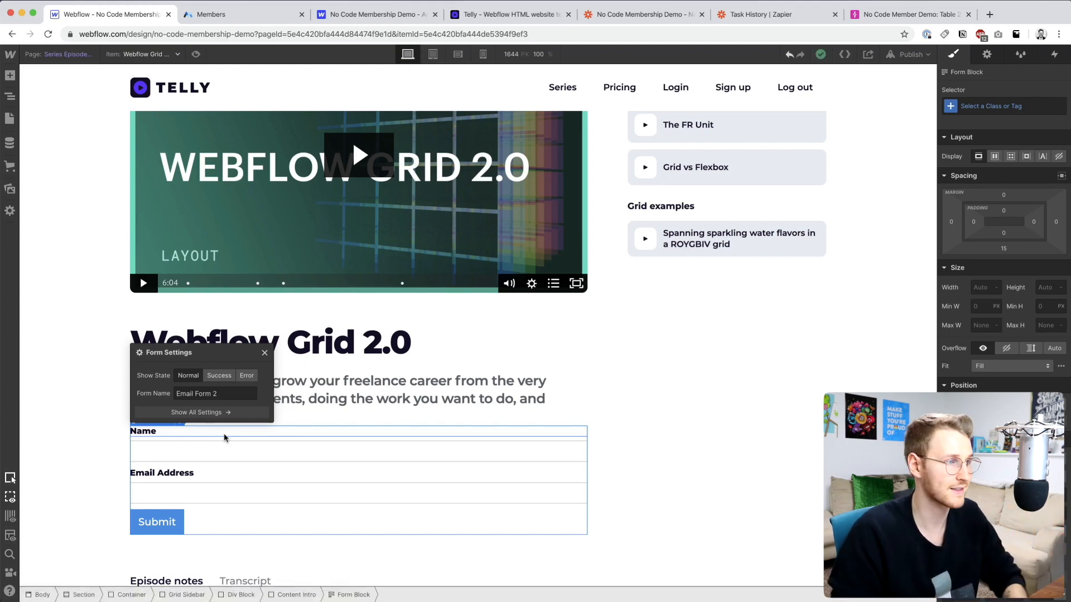
# Step: Name the new form Mark As Complete in its form settings
pyautogui.click(986, 54)
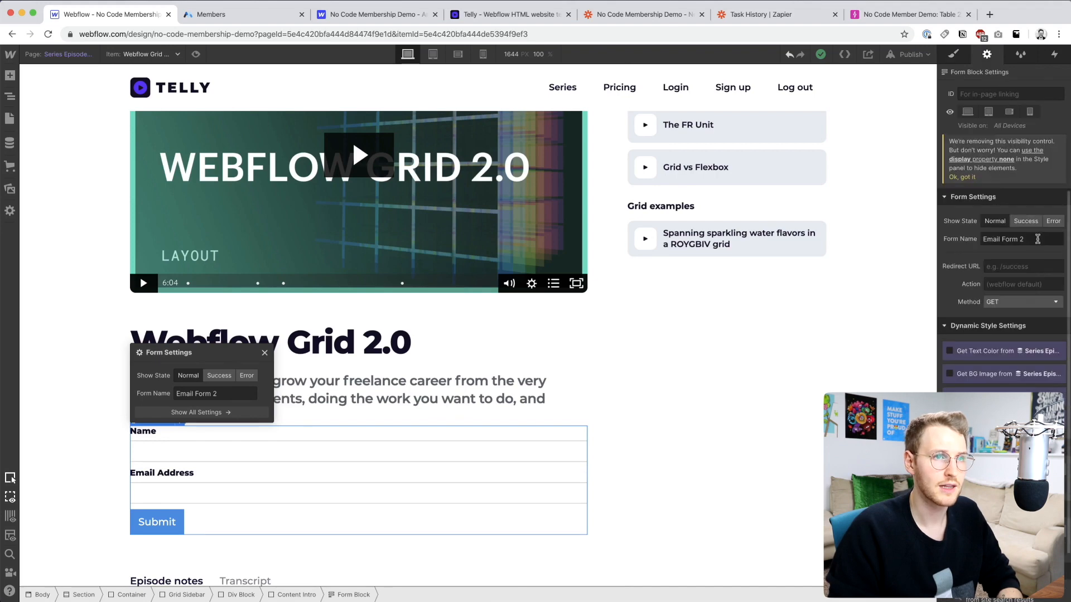
pyautogui.click(1037, 238)
pyautogui.press('super+a')
pyautogui.write('M')
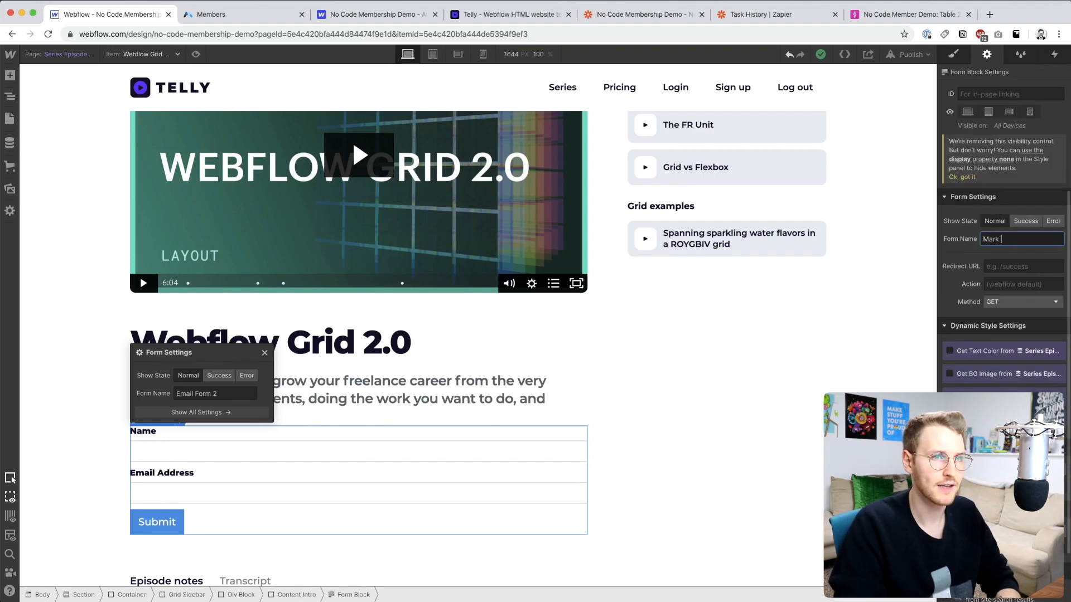
pyautogui.write('ark As Complete')
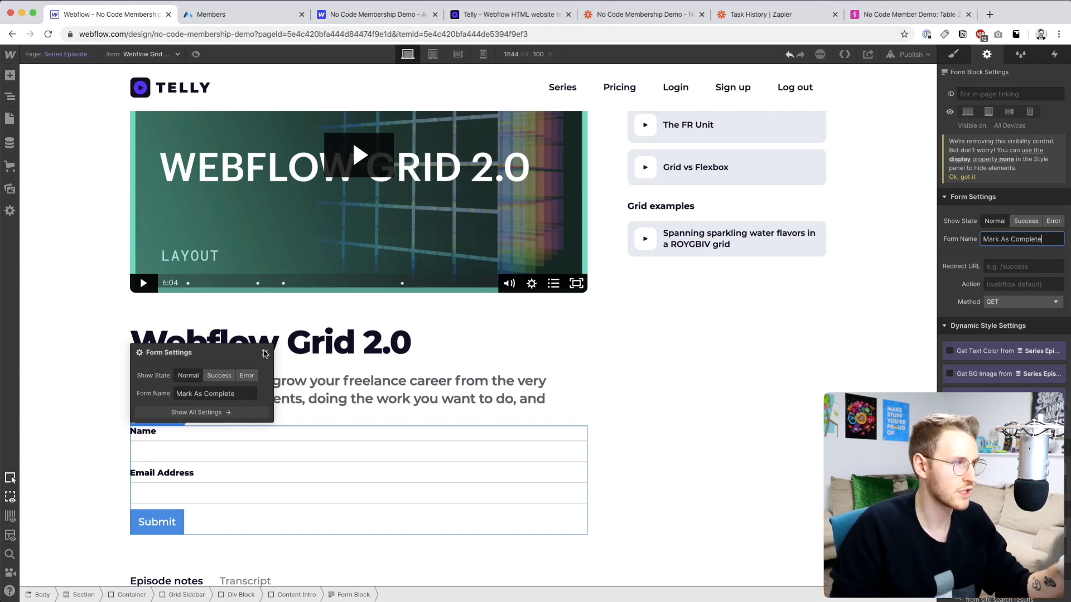
# Step: Delete the Name and Email Address labels and their input fields from the form, keeping only the submit button
pyautogui.click(264, 353)
pyautogui.click(179, 433)
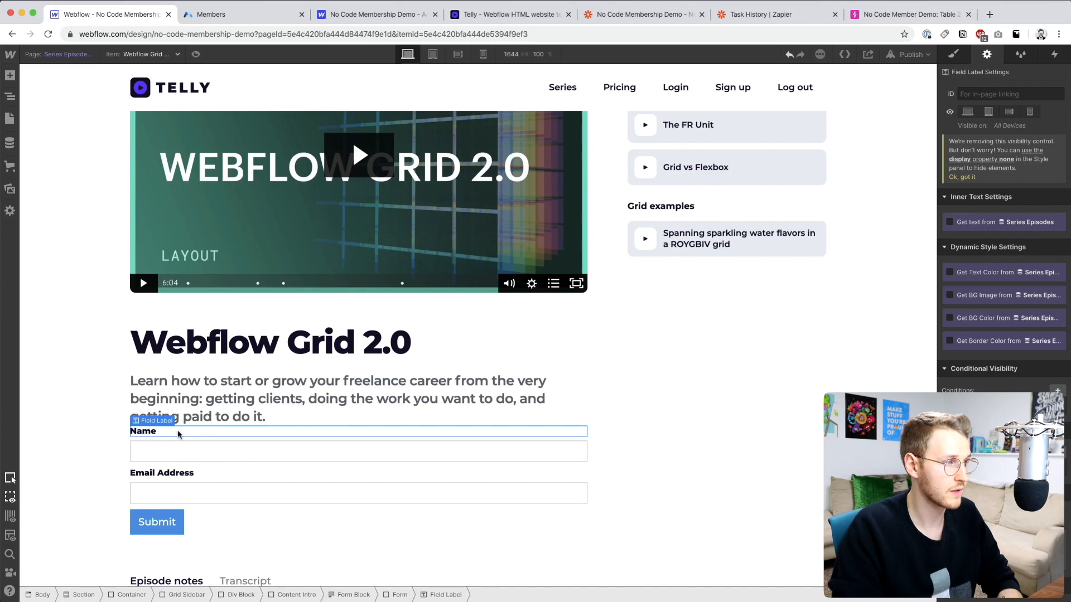
pyautogui.press('Delete')
pyautogui.press('Delete')
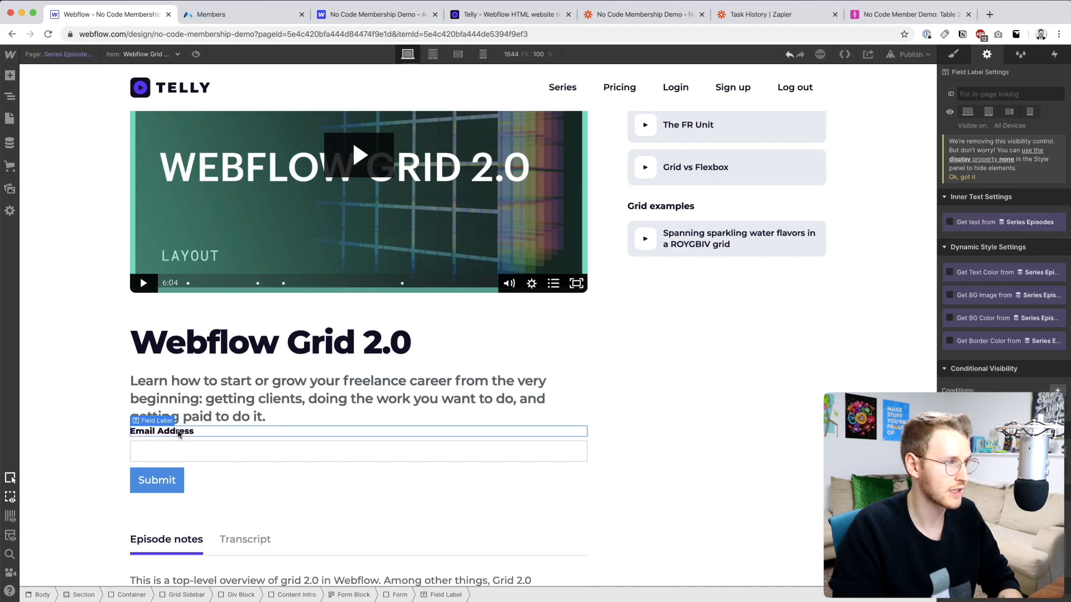
pyautogui.press('Delete')
pyautogui.press('Delete')
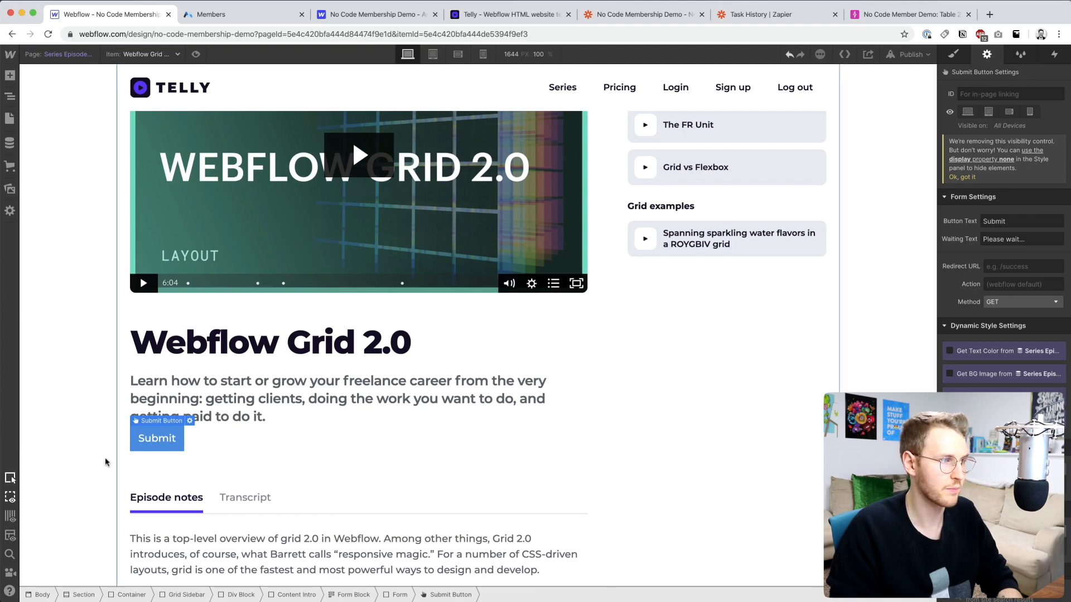
# Step: Change the form's submit button text to Mark as watched
pyautogui.click(189, 421)
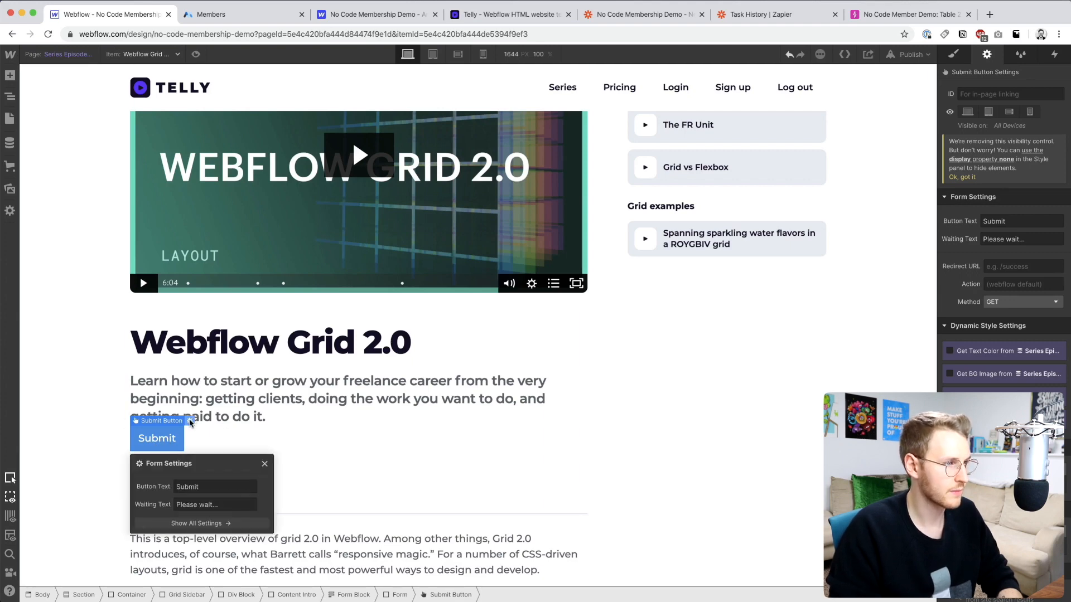
pyautogui.write('Mar')
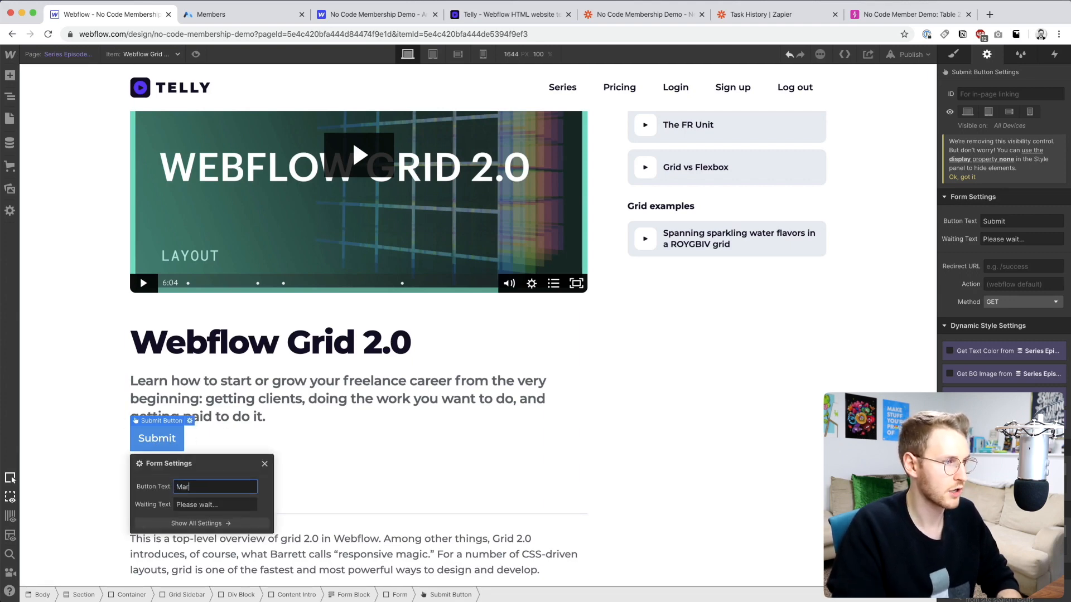
pyautogui.write('k as watched')
pyautogui.press('Return')
# Step: Move the form block out of the Content Intro block, placing it directly above the Episode notes and Transcript tabs
pyautogui.click(252, 433)
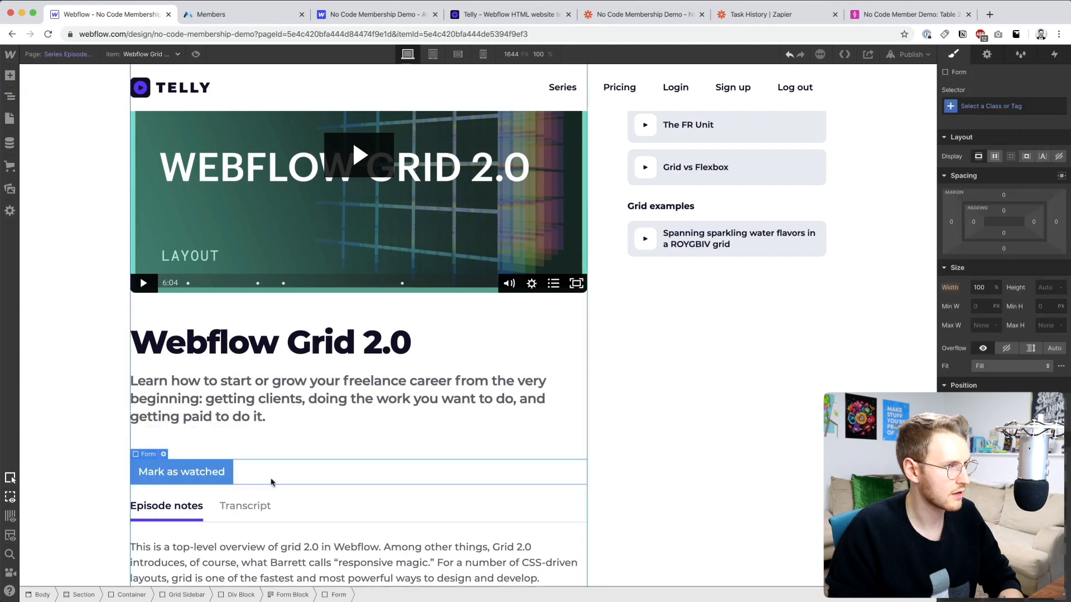
pyautogui.scroll(-2, 313, 474)
pyautogui.click(674, 414)
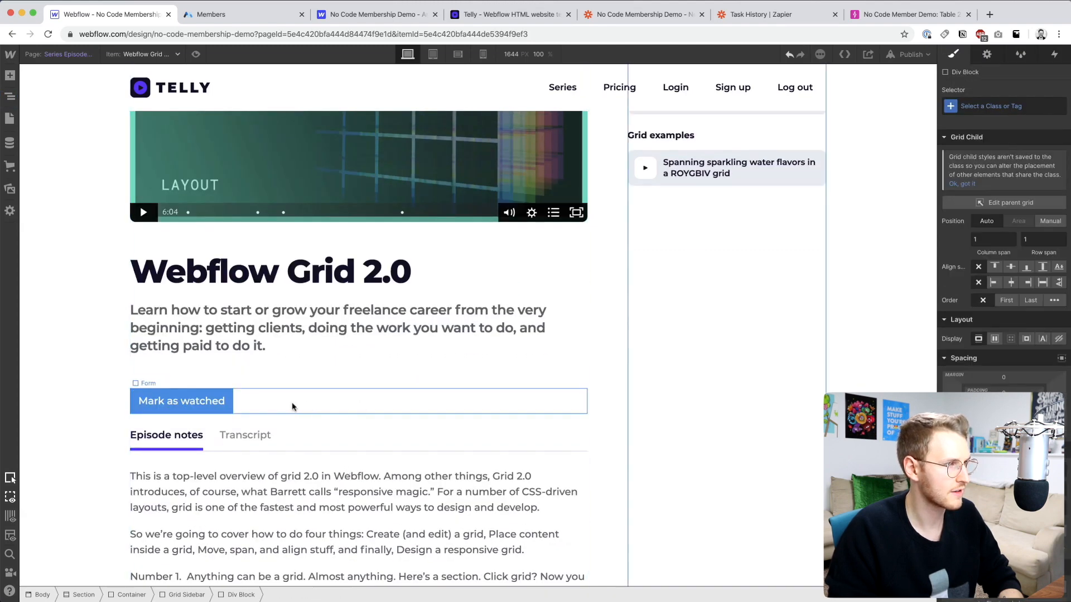
# Step: Apply the Margin Bottom 60 class to the form block above the Episode notes and Transcript tabs
pyautogui.click(294, 407)
pyautogui.click(1006, 110)
pyautogui.write('marg')
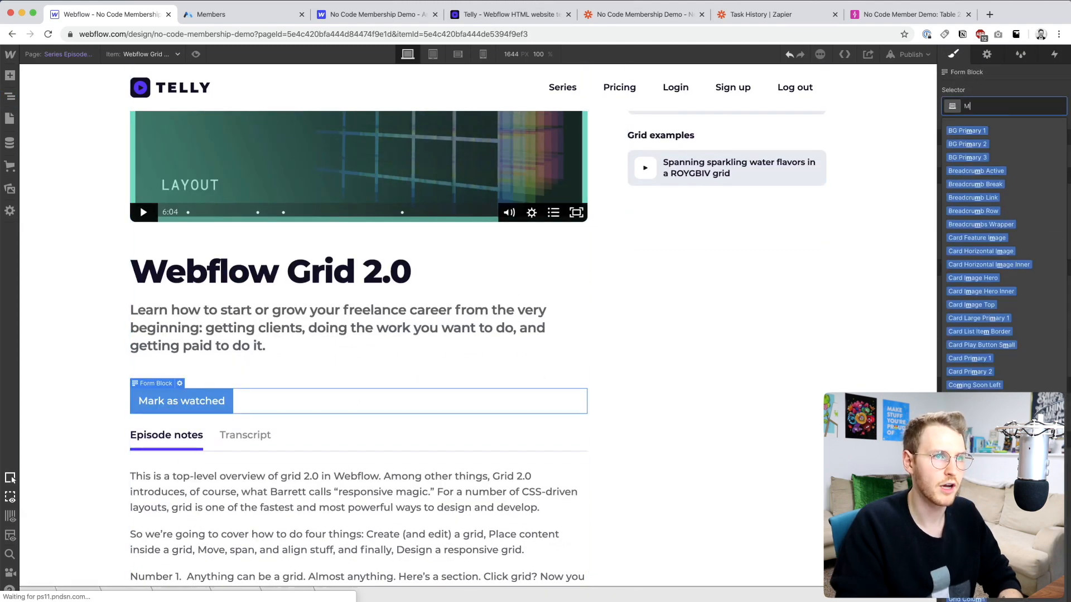
pyautogui.click(976, 197)
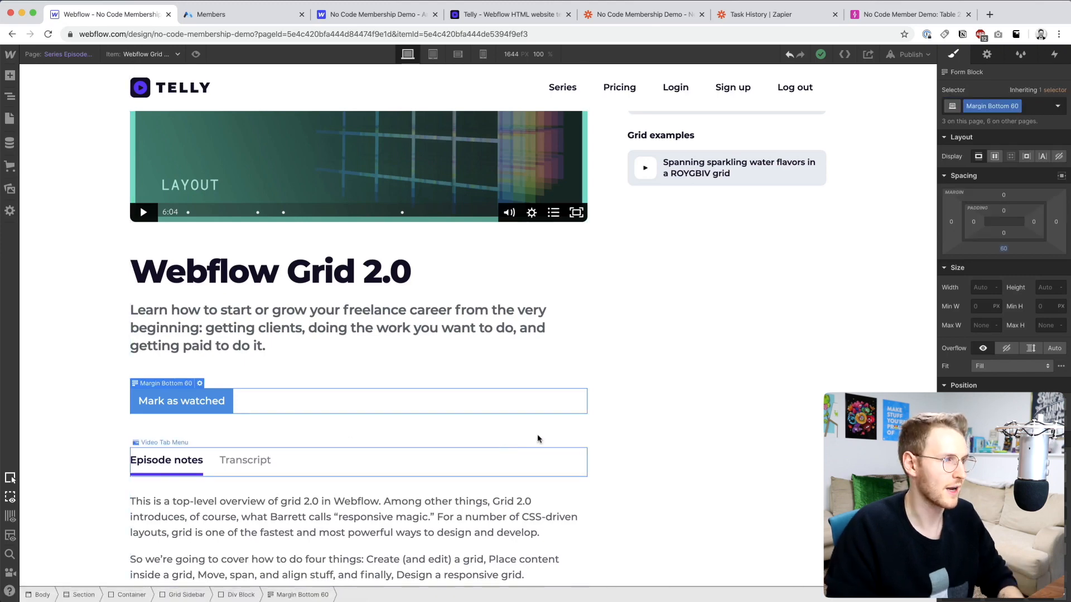
pyautogui.click(725, 406)
# Step: Add an HTML Embed element inside the Mark as watched form and close its code editor
pyautogui.click(261, 403)
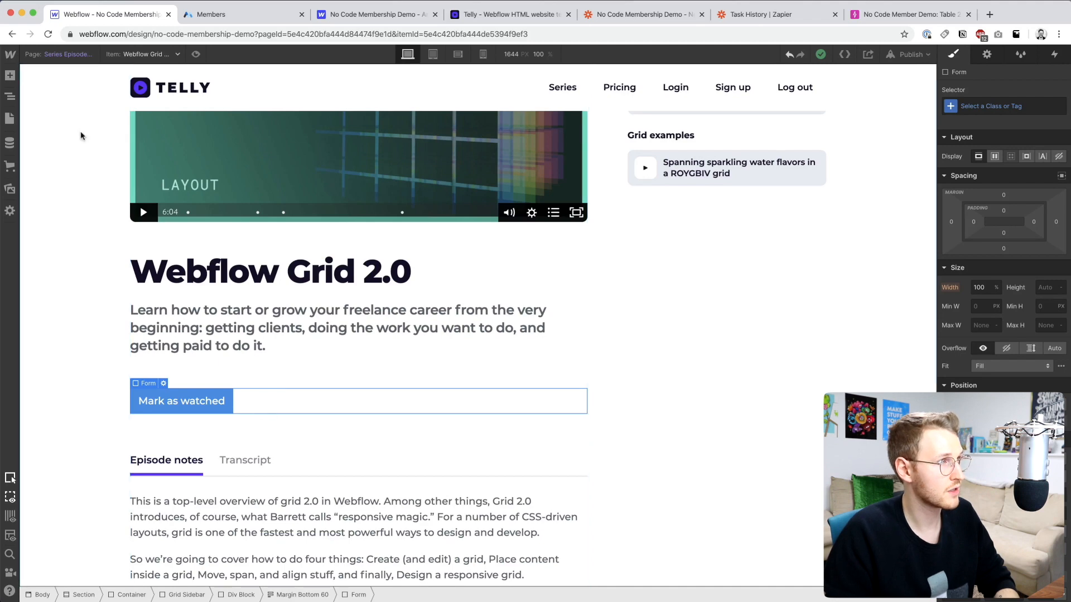
pyautogui.click(16, 98)
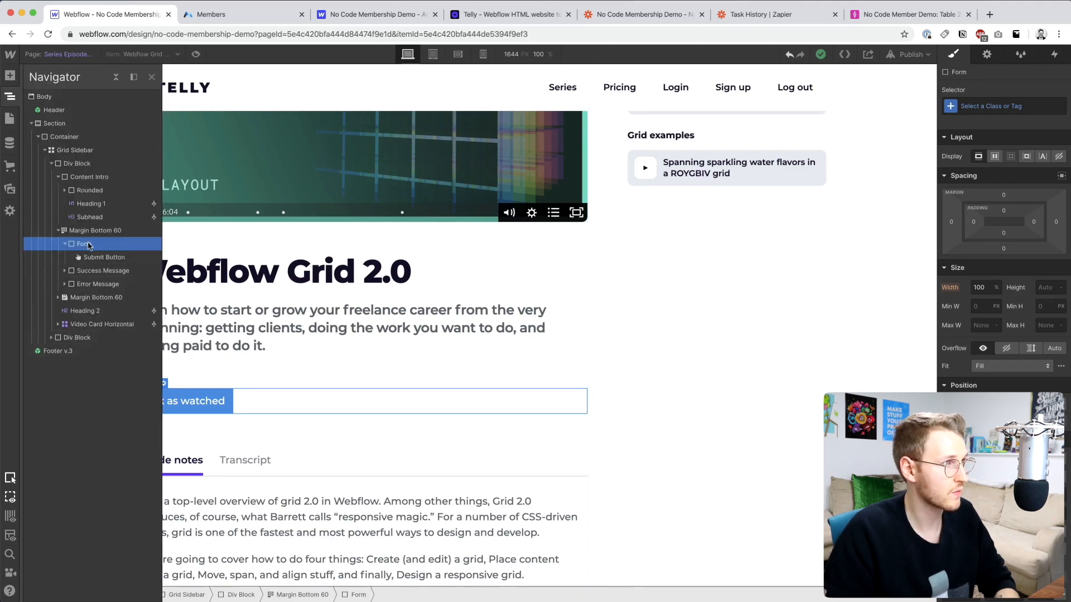
pyautogui.click(9, 75)
pyautogui.scroll(-4, 83, 519)
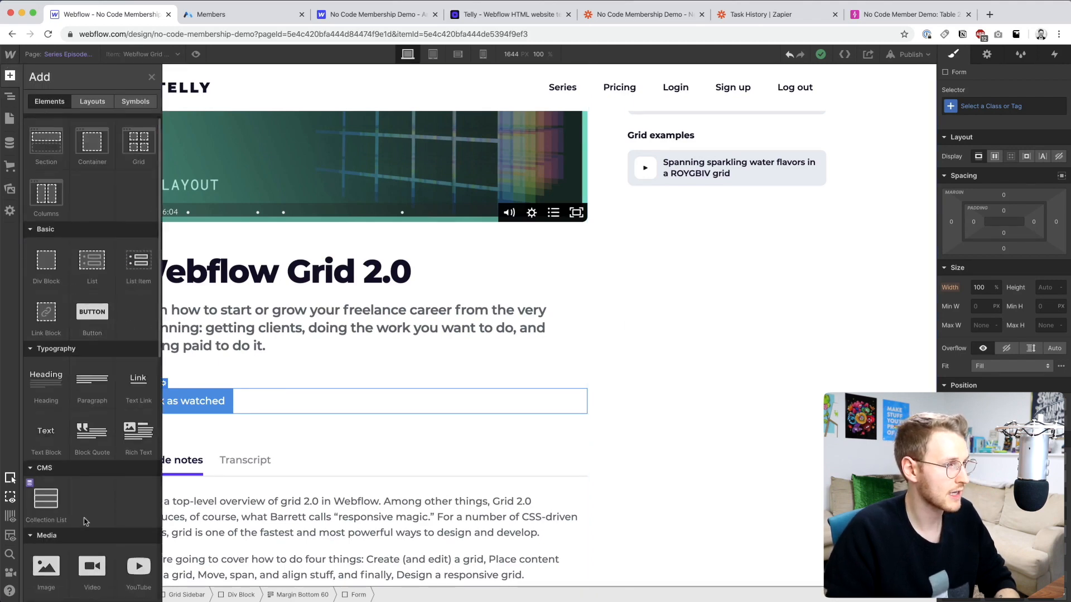
pyautogui.scroll(-6, 84, 519)
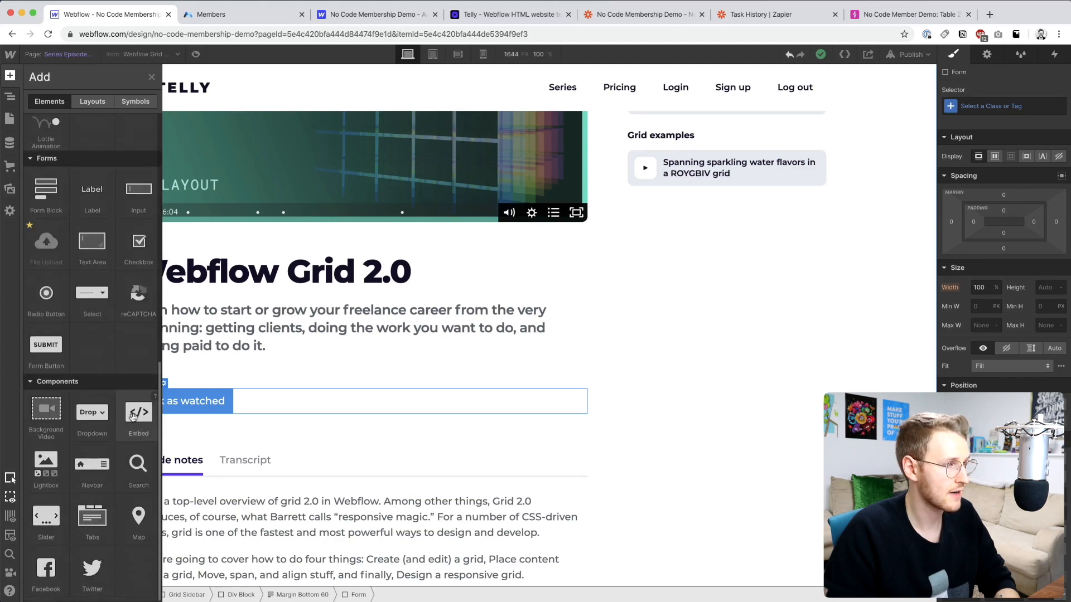
pyautogui.click(132, 416)
pyautogui.click(401, 470)
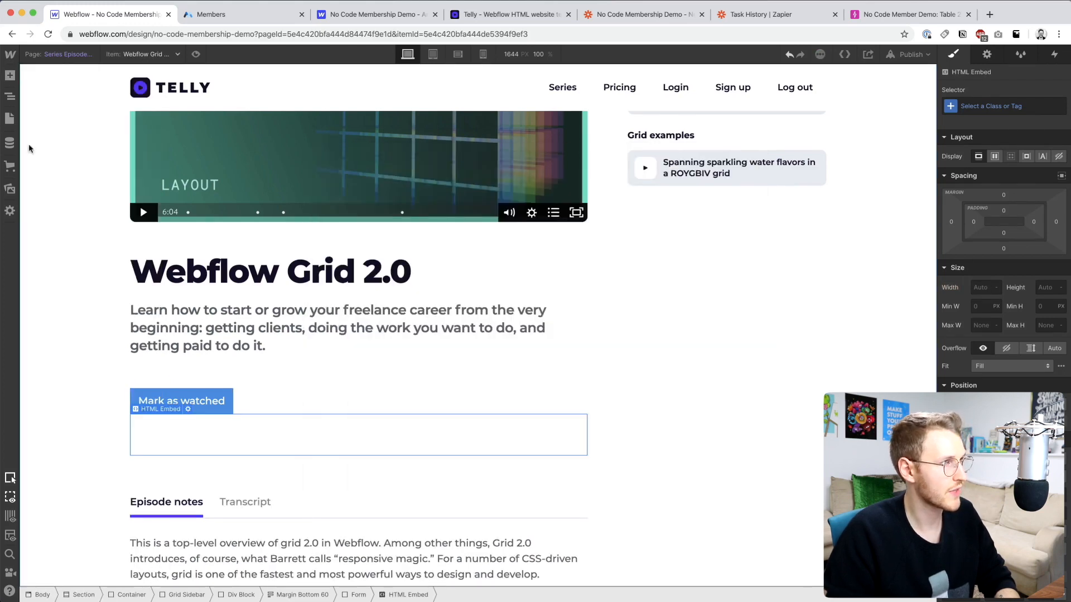
# Step: Reorder the form's contents so the HTML Embed sits above the submit button
pyautogui.click(9, 118)
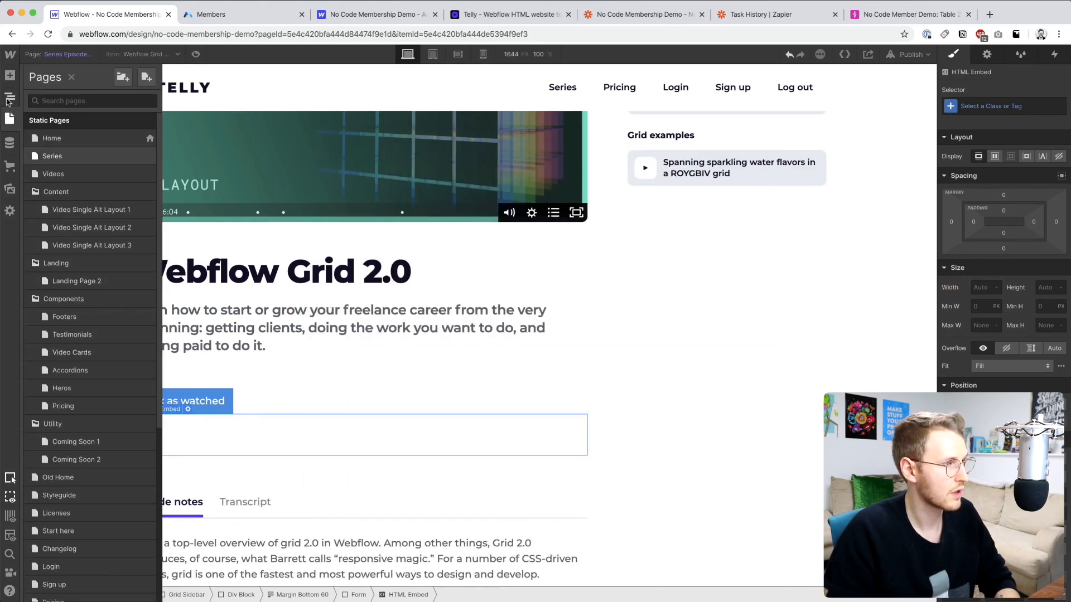
pyautogui.click(9, 98)
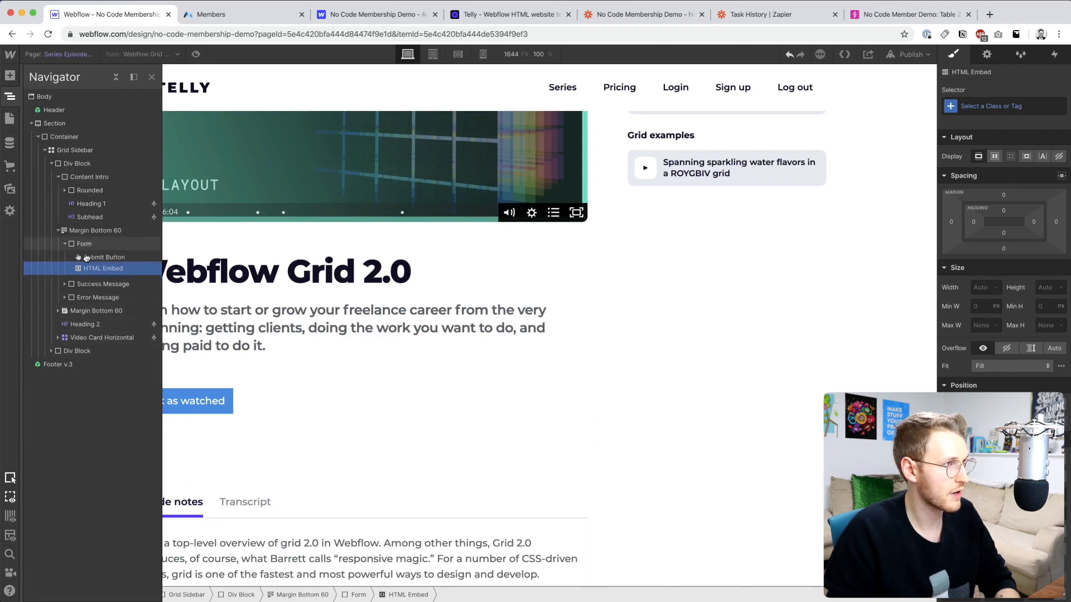
pyautogui.moveTo(87, 259); pyautogui.dragTo(83, 247)
# Step: Fill the HTML embed with hidden inputs named Video Name, Video ID and Webflow Member ID, using placeholder CMS values and ms-data "webflow-member-id"
pyautogui.doubleClick(174, 417)
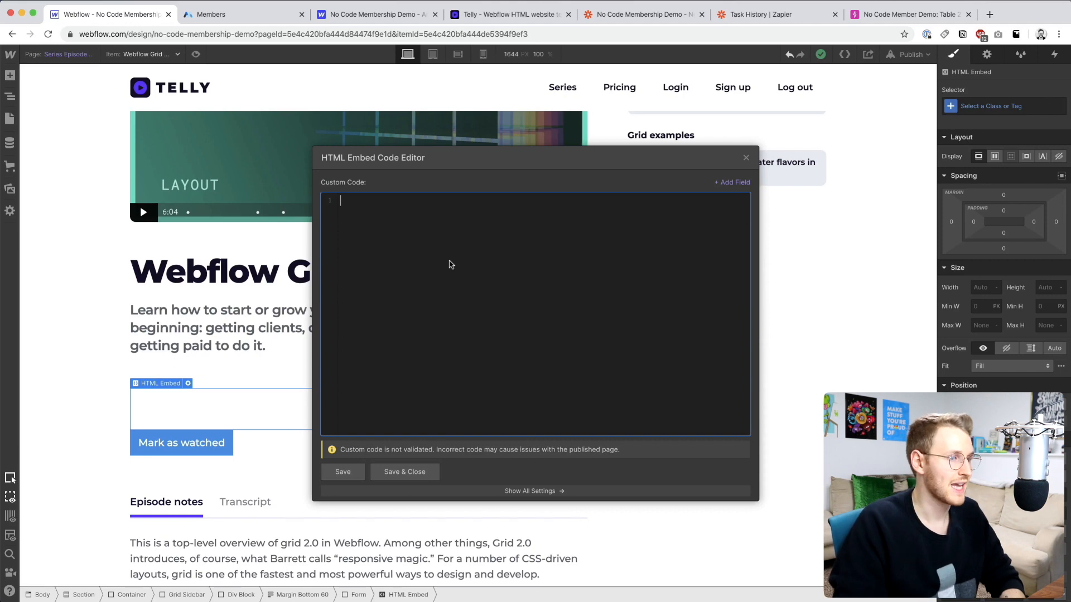
pyautogui.press('super+Tab')
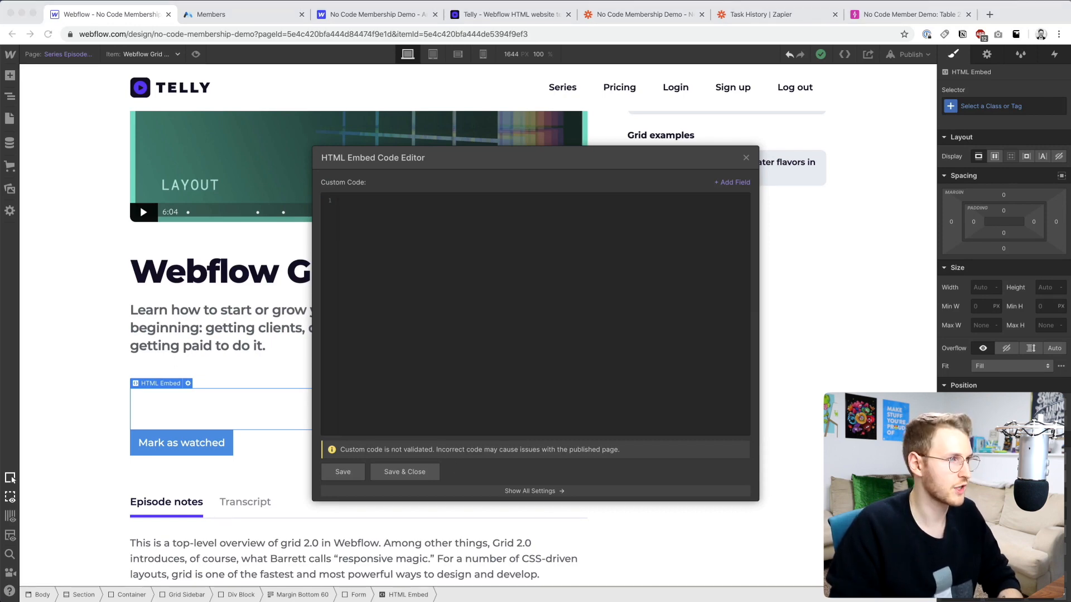
pyautogui.press('super+Tab')
pyautogui.write('<input type="hidden" value="[PULL VIDEO NAME FROM CMS" data-name="Video Name" /> <input type="hidden" value="[PULL VIDEO ID FROM CMS]" data-name="Video ID" /> <input type="hidden" ms-data="webflow-member-id" data-name="Webflow Member ID" />')
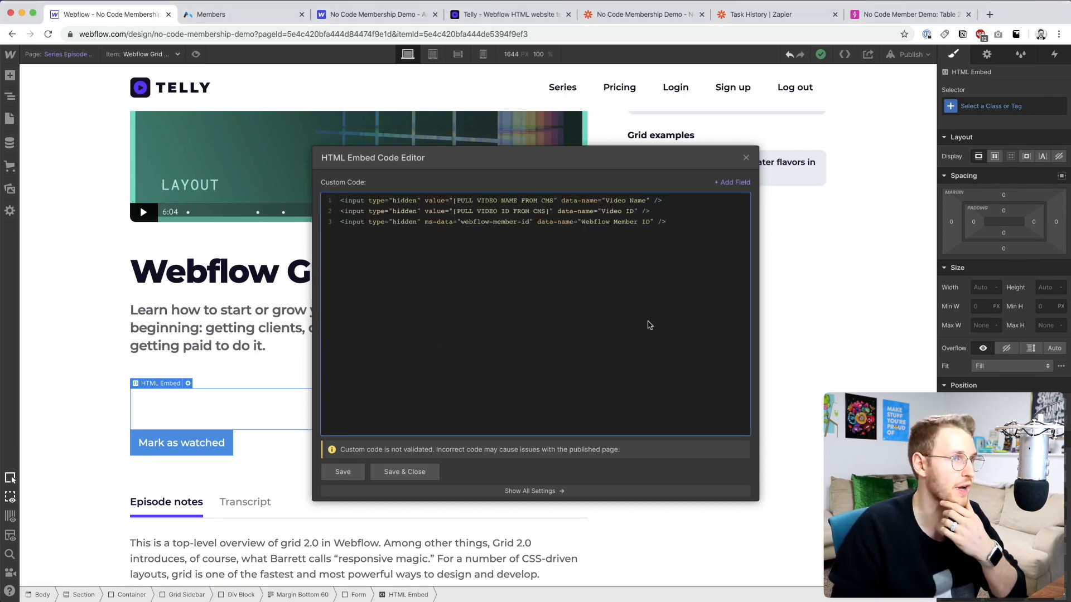
# Step: Examine the value, data-name and ms-data attributes of the three hidden inputs in the embed code
pyautogui.moveTo(340, 201); pyautogui.dragTo(555, 202)
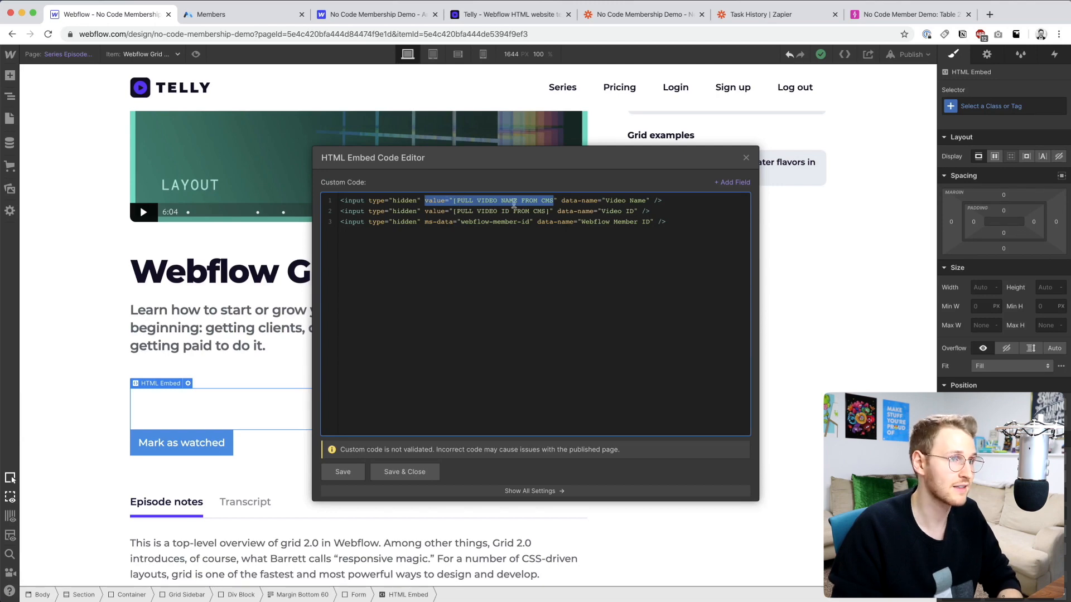
pyautogui.moveTo(561, 202); pyautogui.dragTo(649, 201)
pyautogui.moveTo(344, 211); pyautogui.dragTo(512, 213)
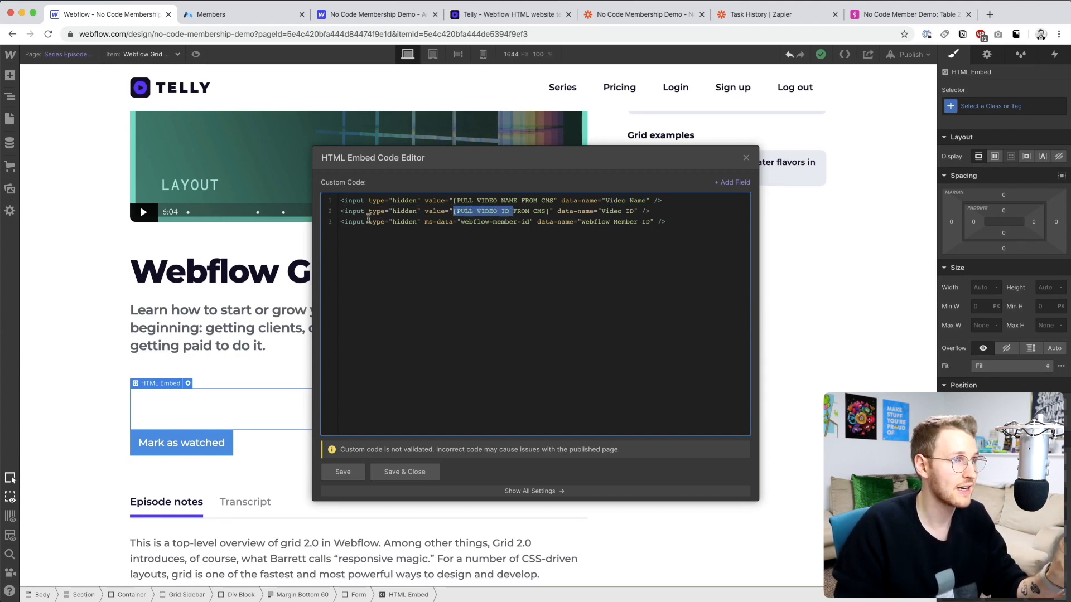
pyautogui.click(445, 222)
pyautogui.moveTo(423, 223); pyautogui.dragTo(526, 223)
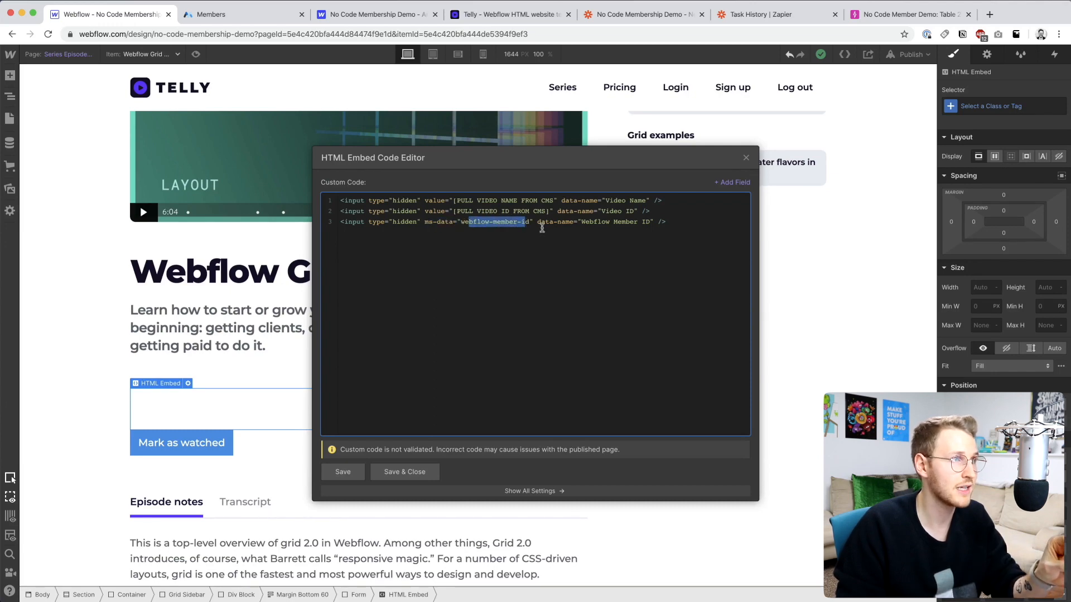
# Step: Compare the embed's ms-data "webflow-member-id" attribute with the Webflow Member ID field of the member profile in Memberstack
pyautogui.click(260, 14)
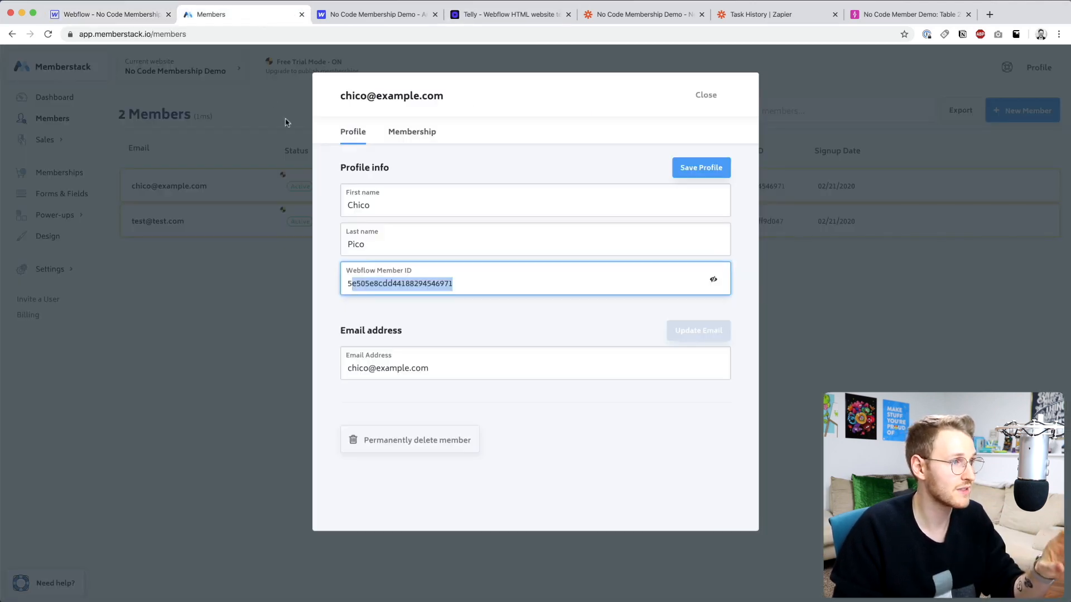
pyautogui.tripleClick(404, 273)
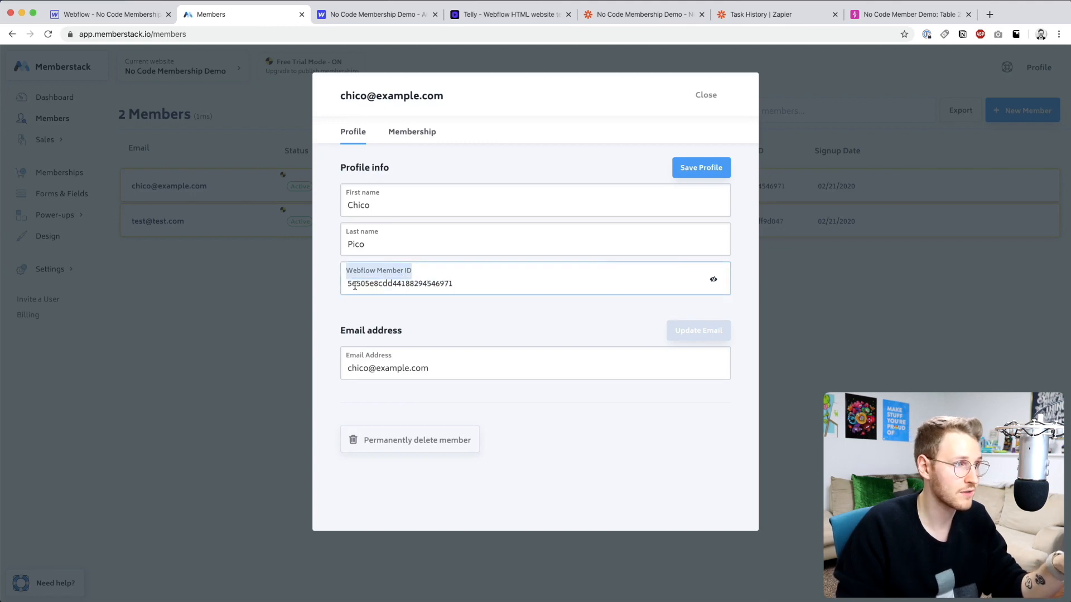
pyautogui.moveTo(344, 284); pyautogui.dragTo(416, 284)
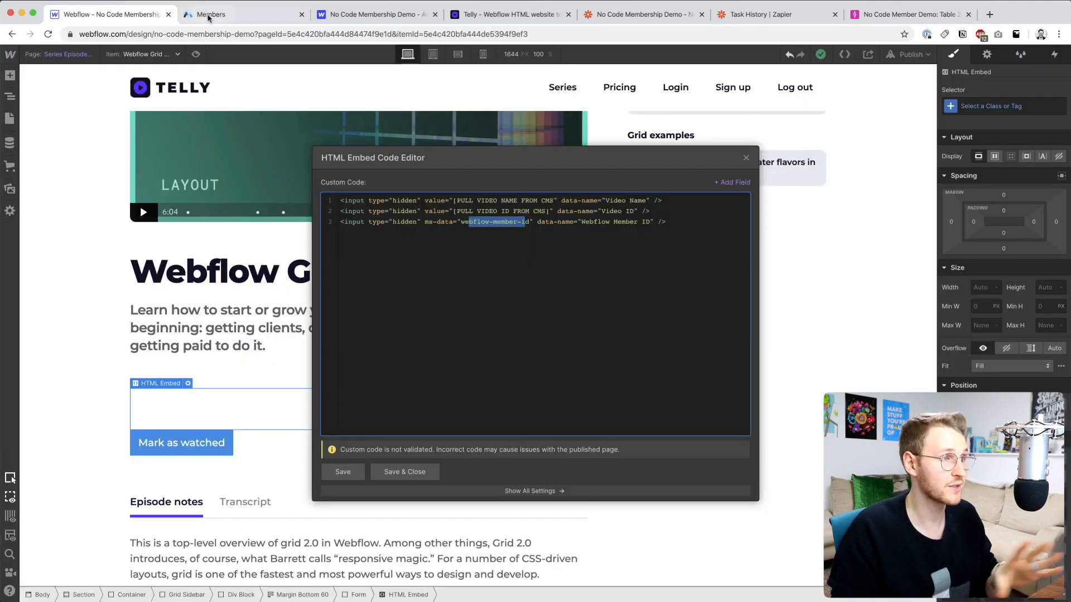
pyautogui.click(210, 16)
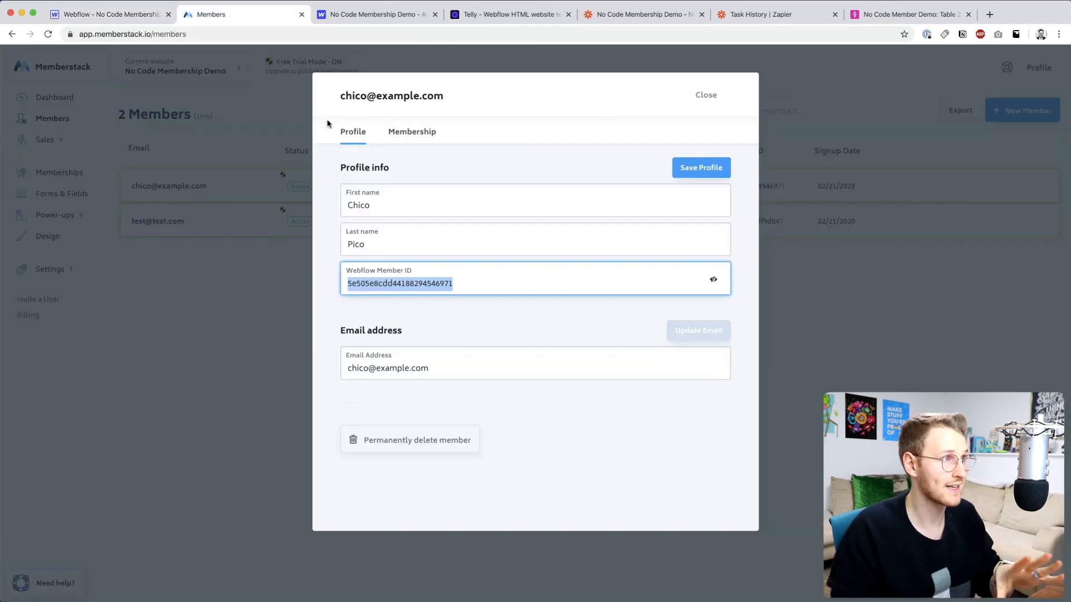
pyautogui.click(139, 17)
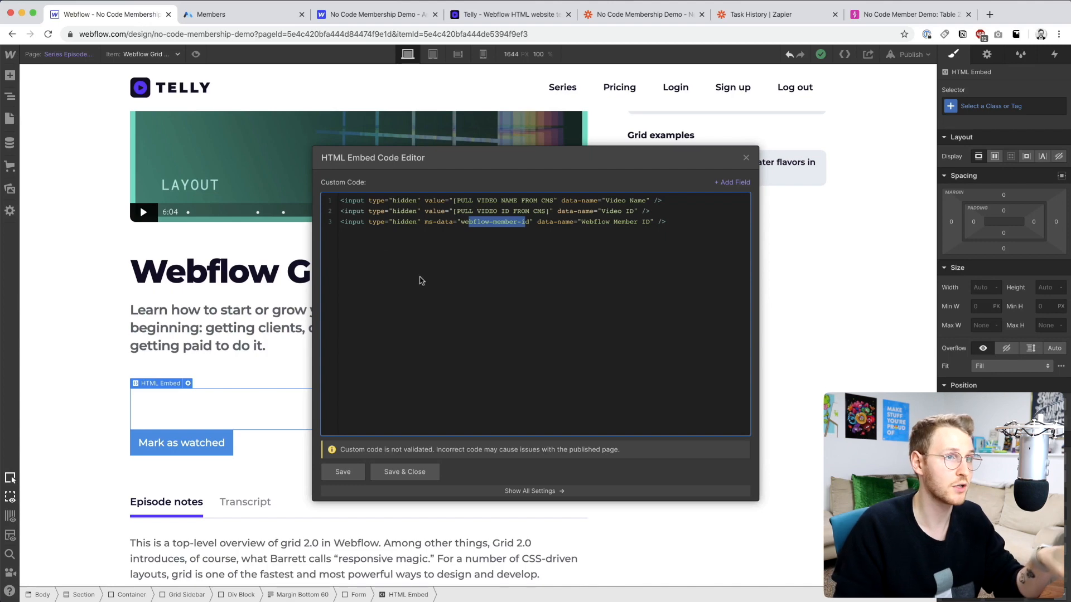
pyautogui.click(530, 222)
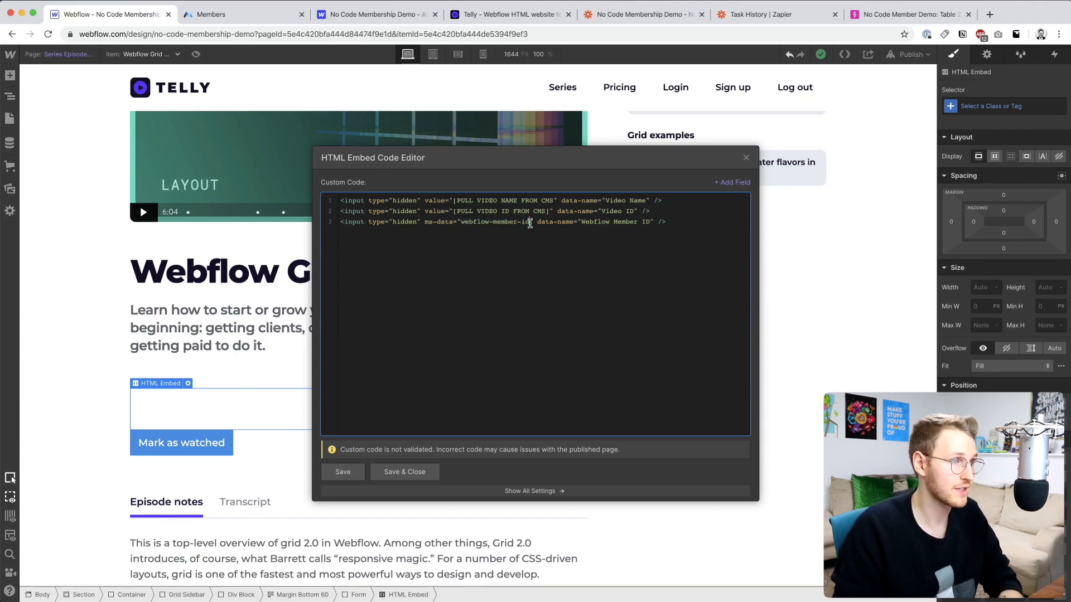
pyautogui.moveTo(424, 222); pyautogui.dragTo(529, 223)
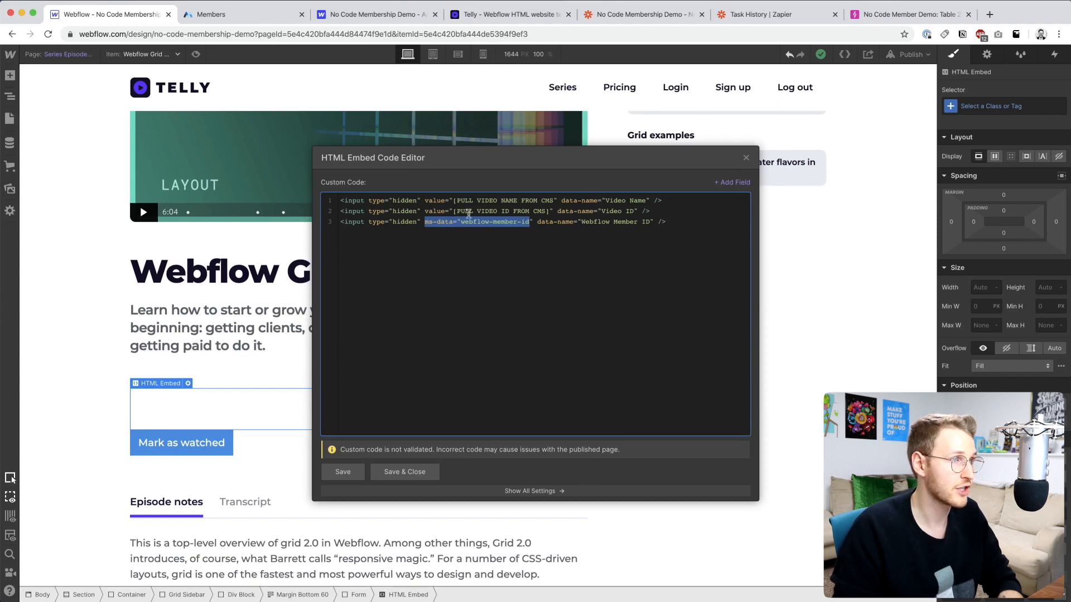
pyautogui.click(440, 222)
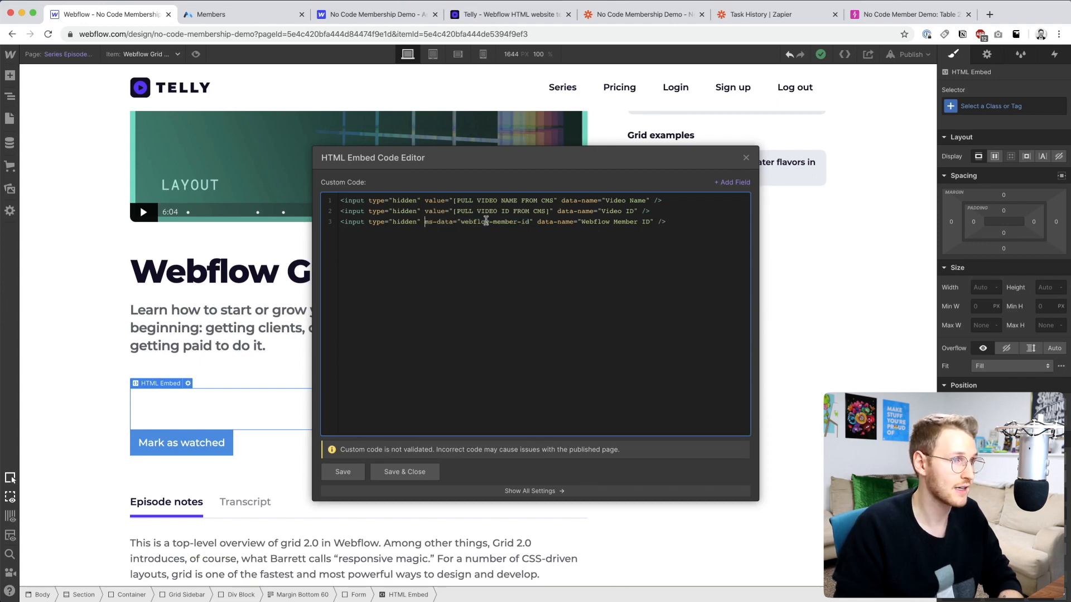
pyautogui.moveTo(460, 222); pyautogui.dragTo(515, 222)
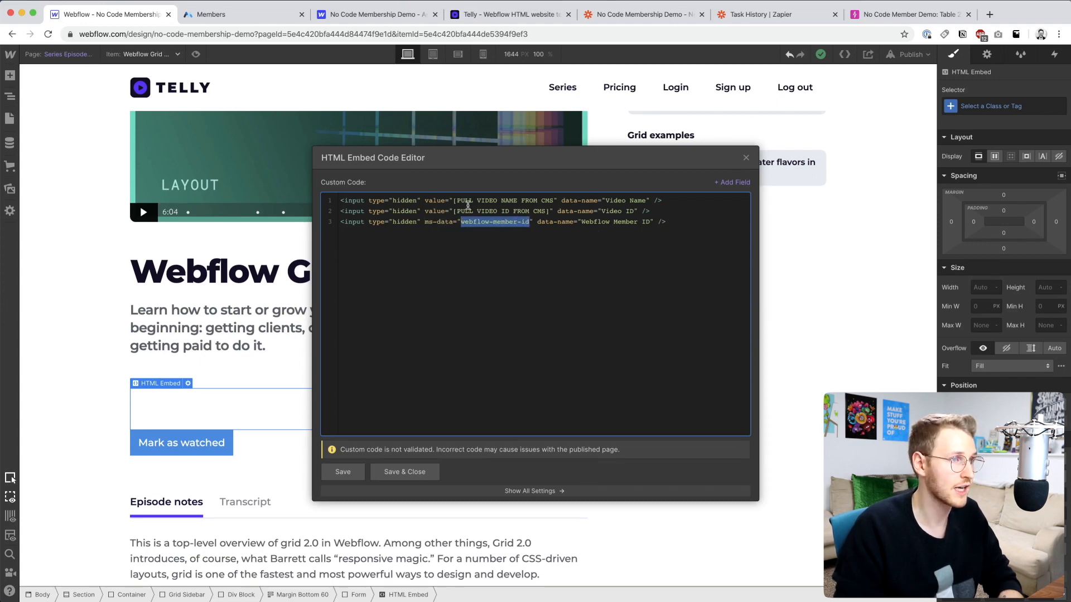
pyautogui.click(246, 24)
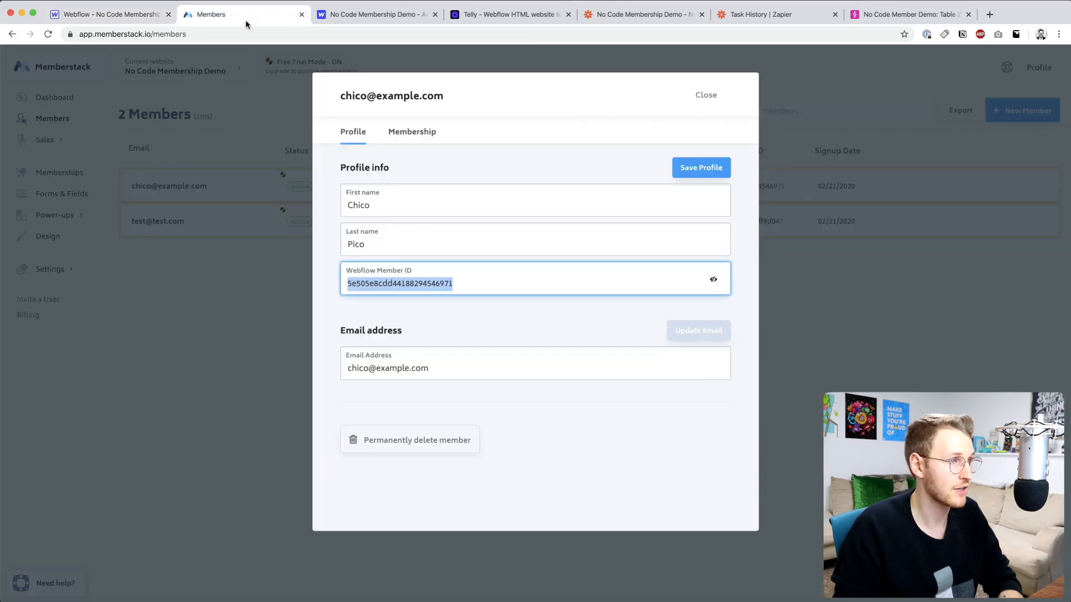
pyautogui.moveTo(344, 275); pyautogui.dragTo(428, 272)
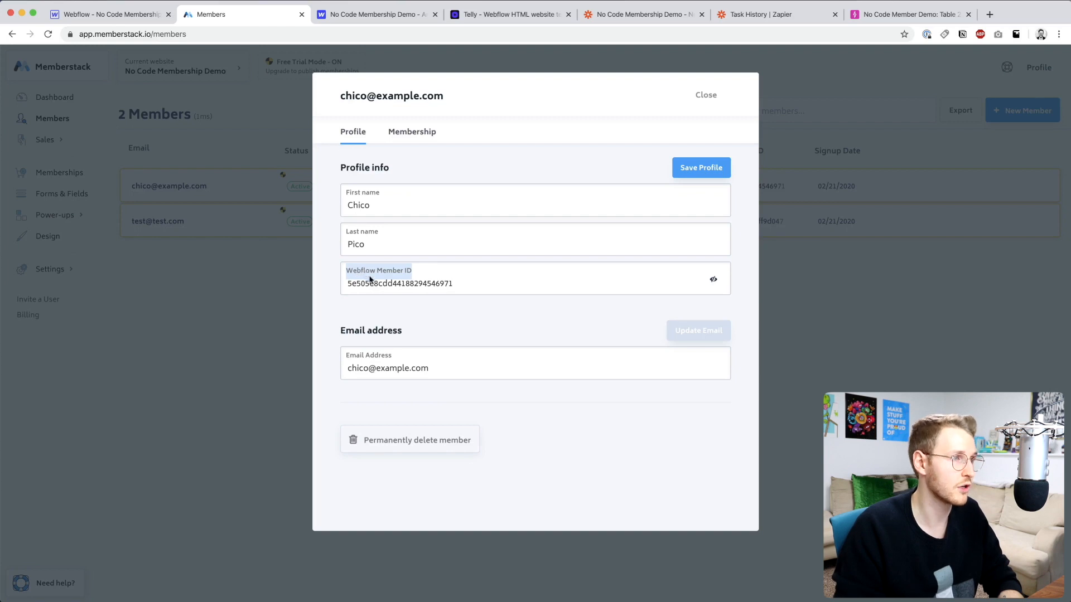
pyautogui.hotkey('ctrl', 'shift', 'Tab')
pyautogui.click(556, 230)
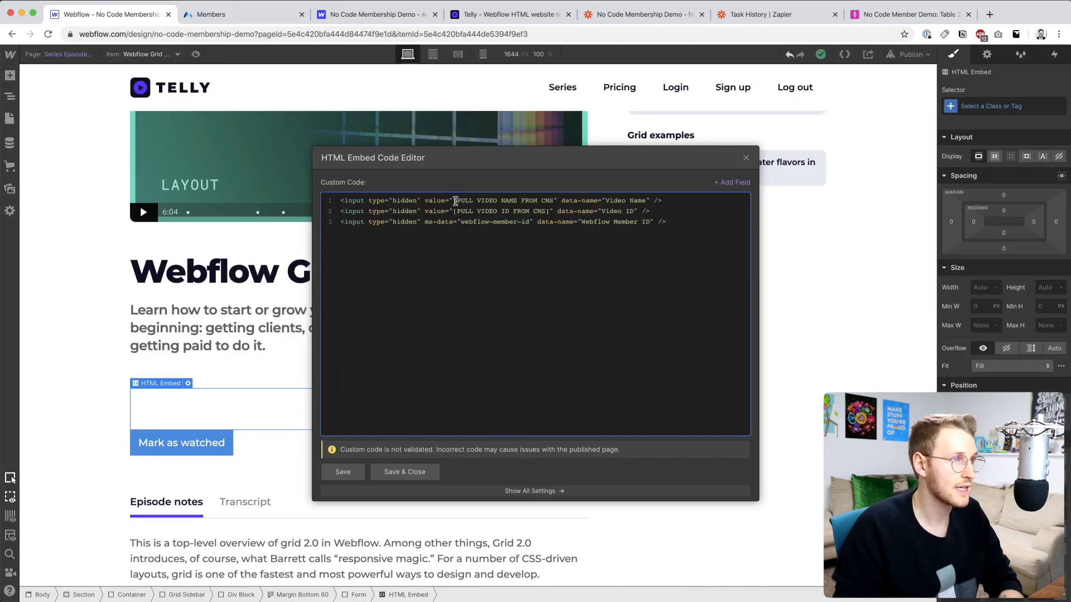
# Step: Clear the placeholder text from the value attributes of the Video Name and Video ID inputs
pyautogui.moveTo(454, 200); pyautogui.dragTo(553, 202)
pyautogui.press('BackSpace')
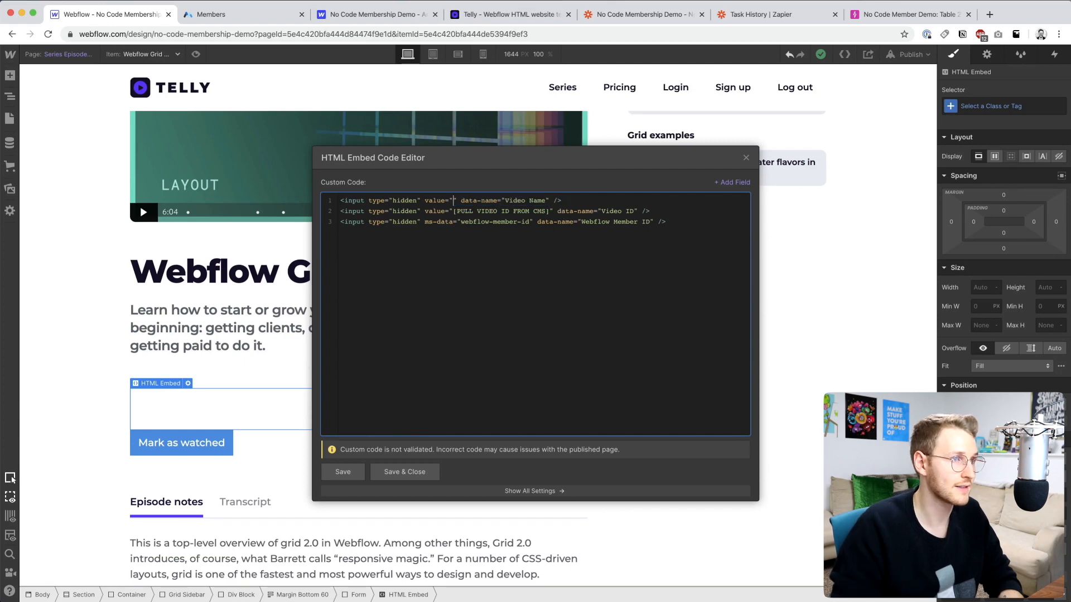
pyautogui.moveTo(481, 211); pyautogui.dragTo(453, 213)
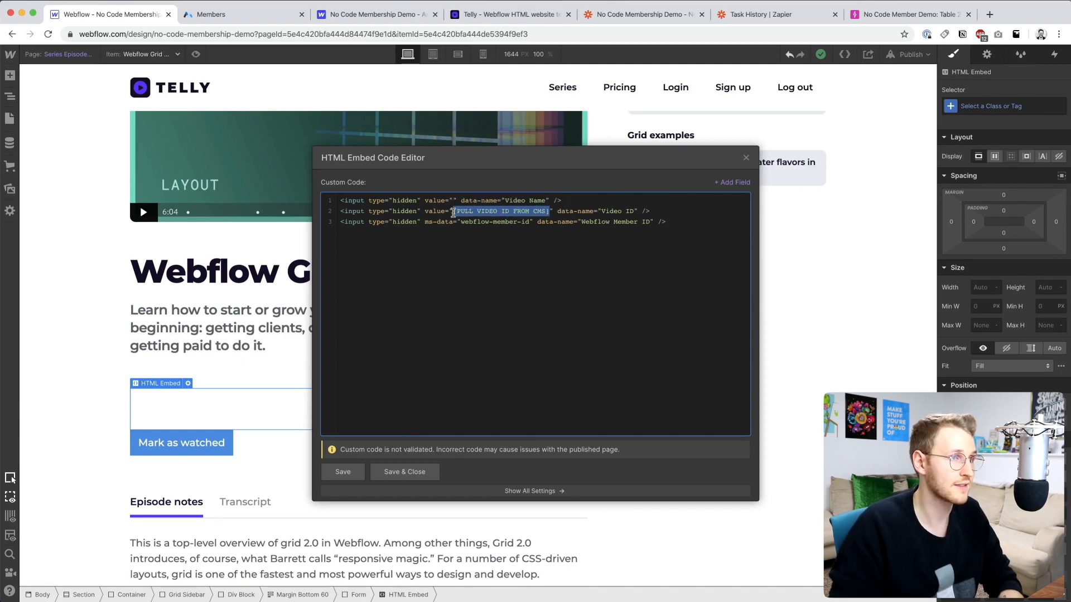
pyautogui.press('BackSpace')
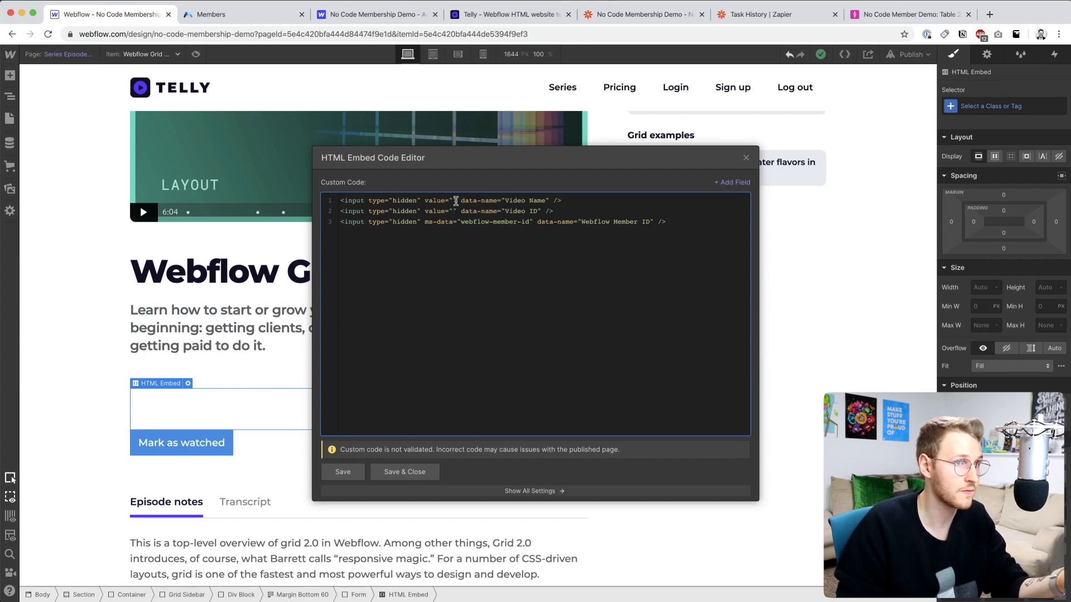
# Step: Insert the Title CMS field as the Video Name value and the Episode Item ID field as the Video ID value
pyautogui.click(727, 184)
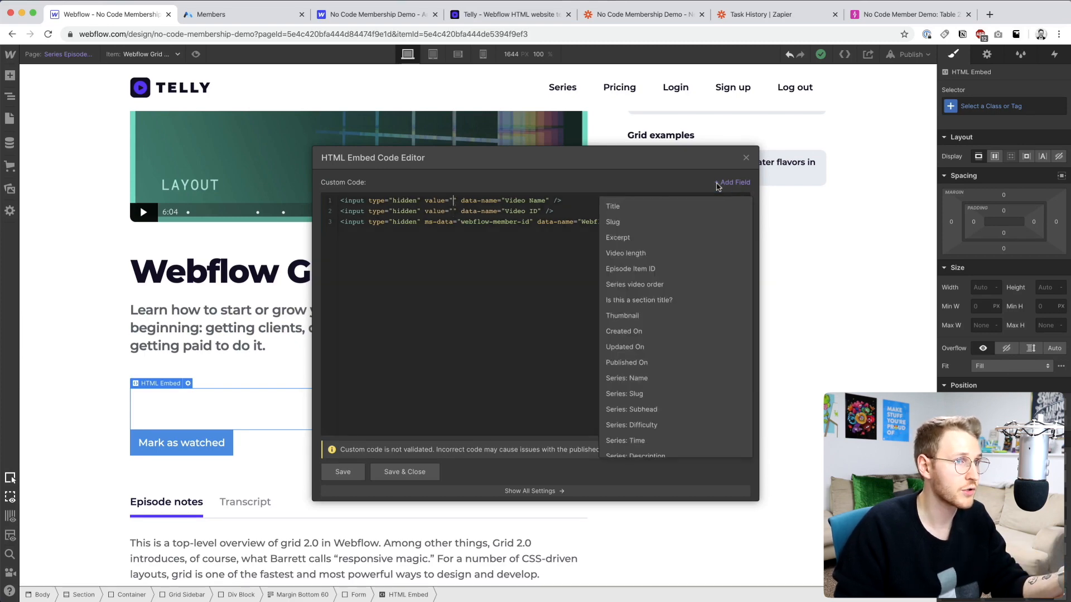
pyautogui.click(618, 207)
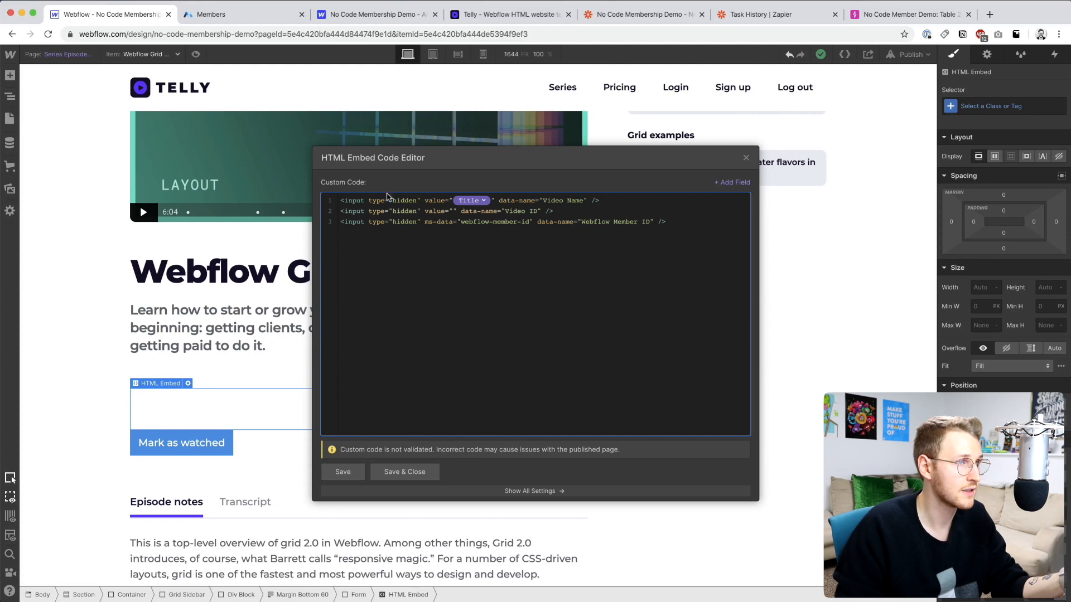
pyautogui.click(730, 183)
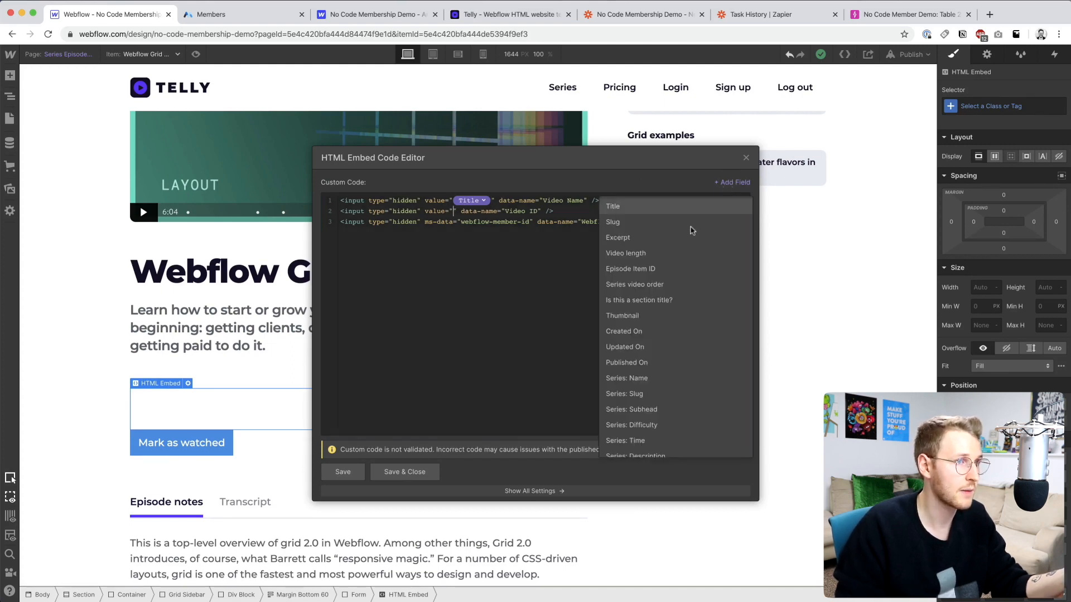
pyautogui.click(661, 272)
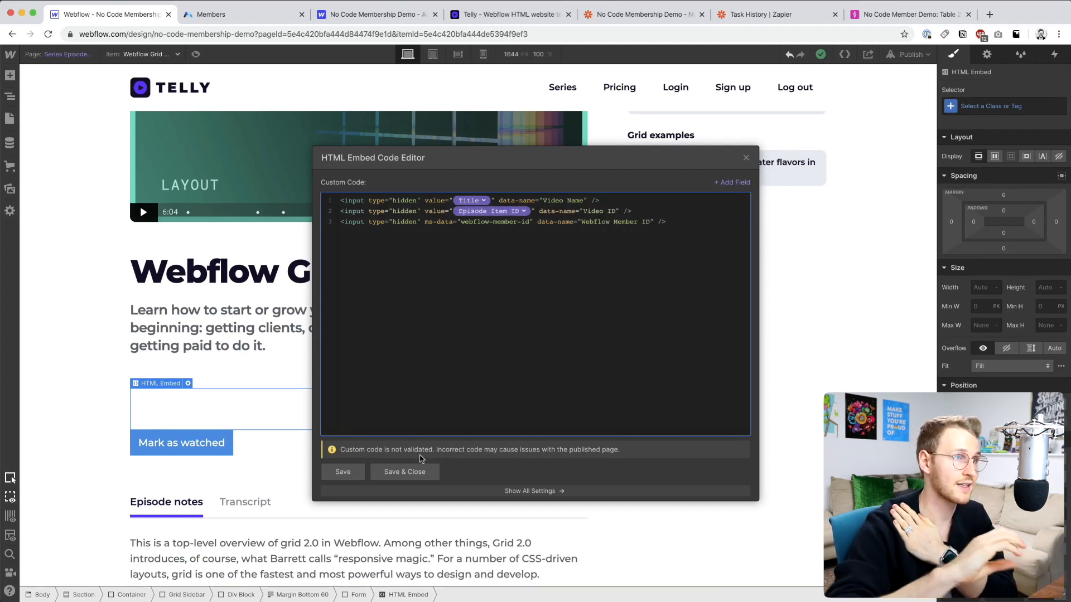
pyautogui.moveTo(339, 200); pyautogui.dragTo(655, 229)
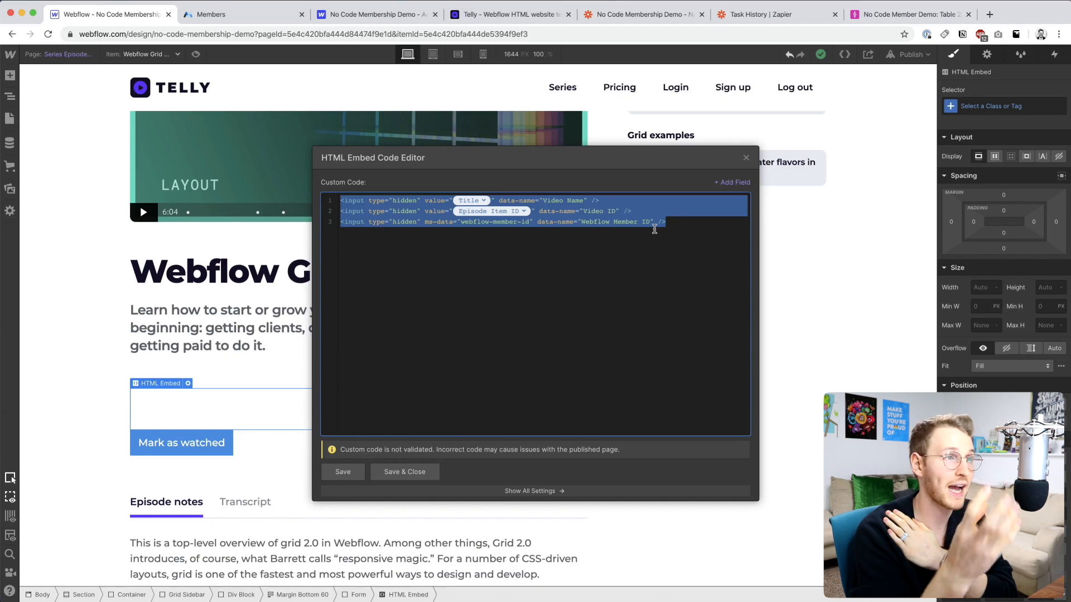
# Step: Save and close the hidden-inputs embed code, and apply the existing Button class to the Mark as watched submit button
pyautogui.click(399, 472)
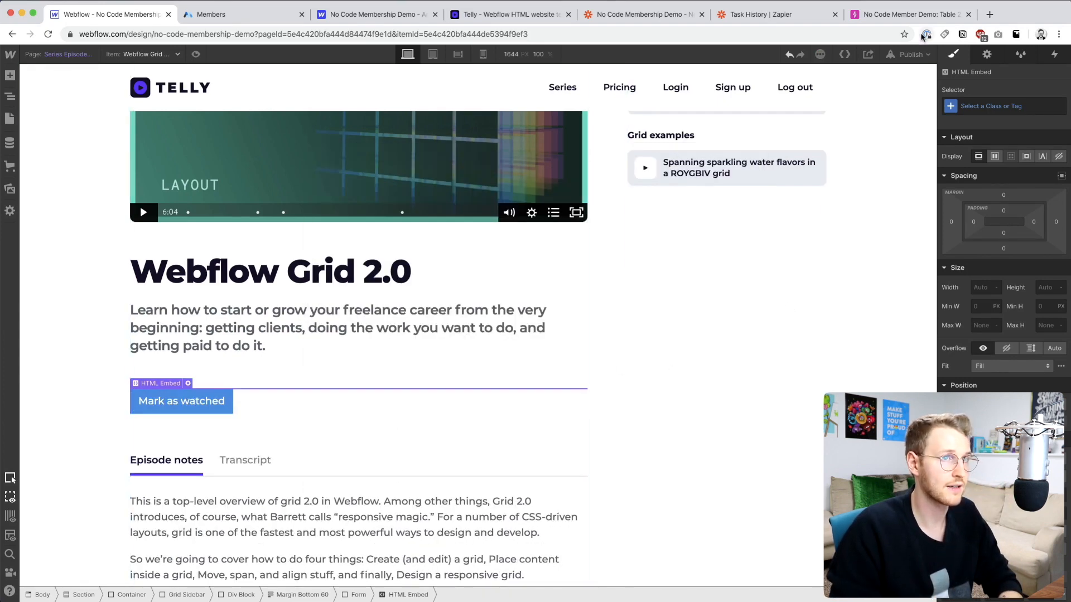
pyautogui.click(912, 55)
pyautogui.click(618, 358)
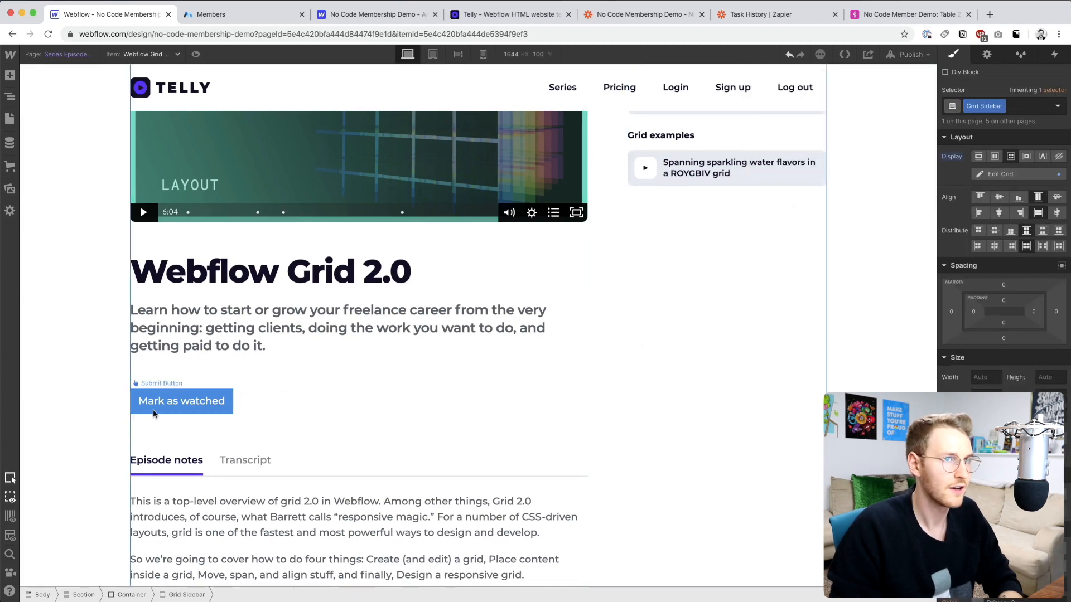
pyautogui.click(154, 412)
pyautogui.press('super+Return')
pyautogui.write('Button')
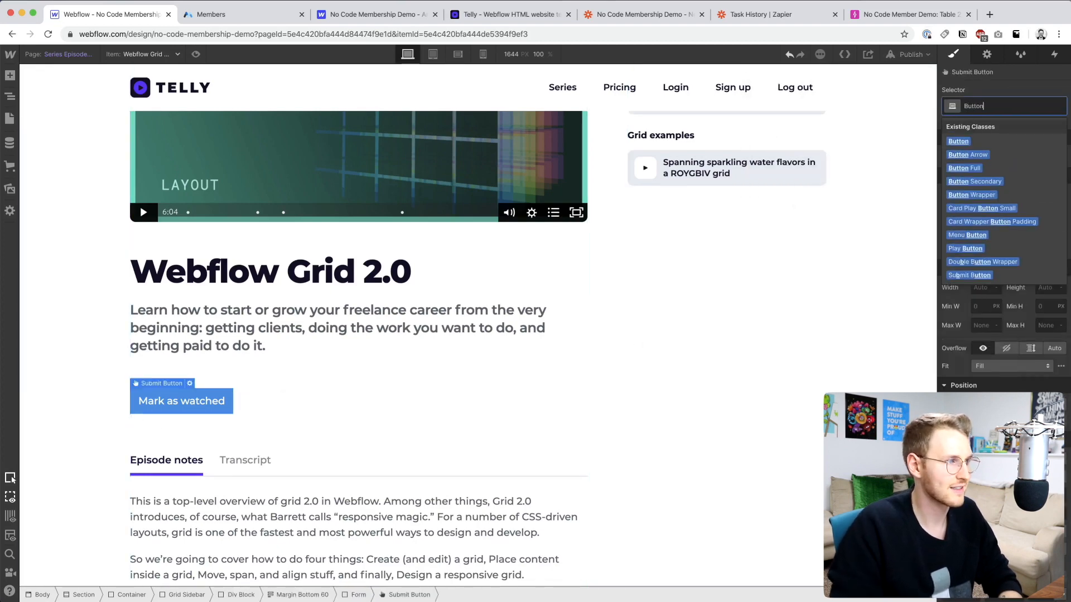
pyautogui.press('Return')
pyautogui.click(189, 438)
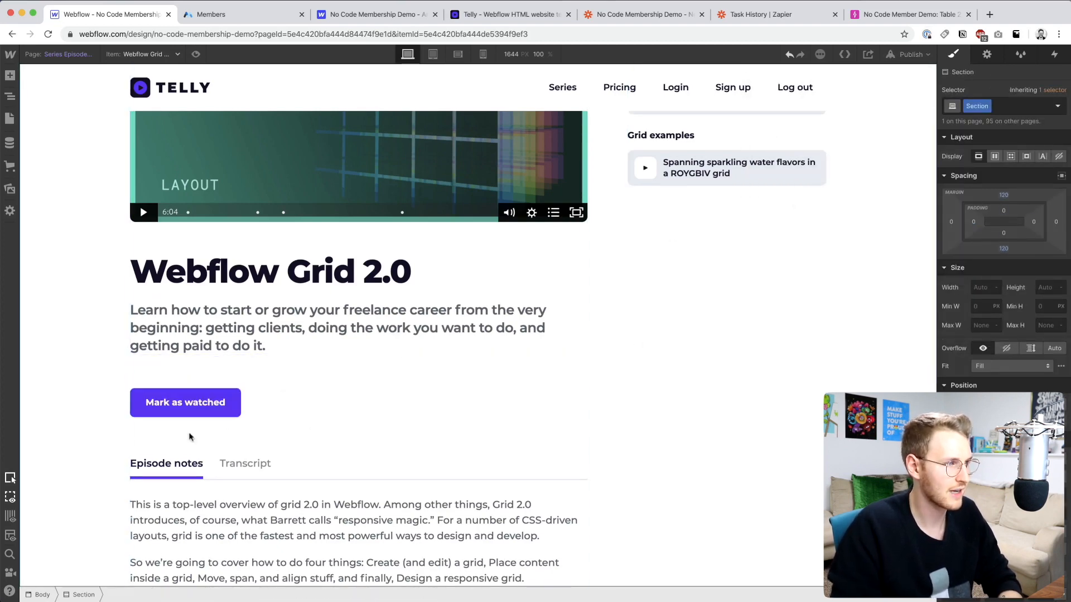
pyautogui.click(187, 406)
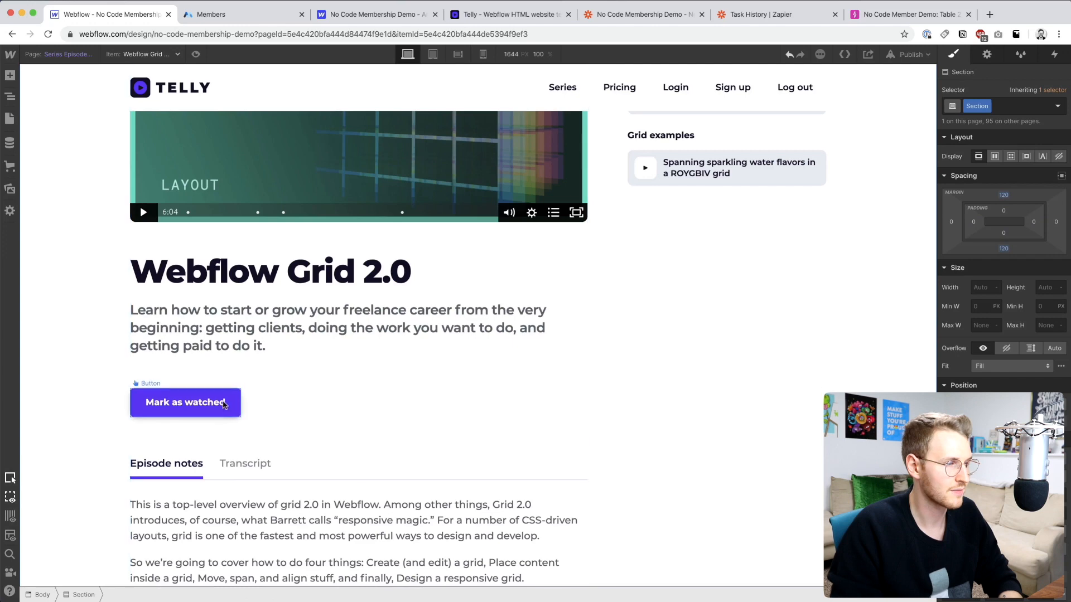
# Step: Publish the site to the selected domain and submit the Mark as watched form on the live Webflow Grid 2.0 episode page
pyautogui.click(899, 56)
pyautogui.click(869, 187)
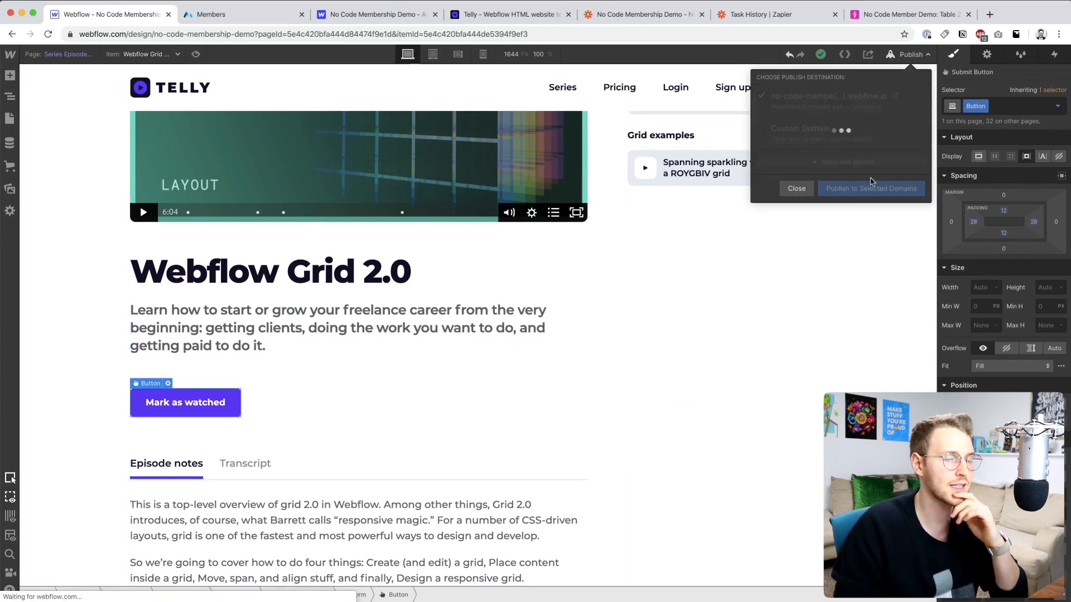
pyautogui.click(895, 97)
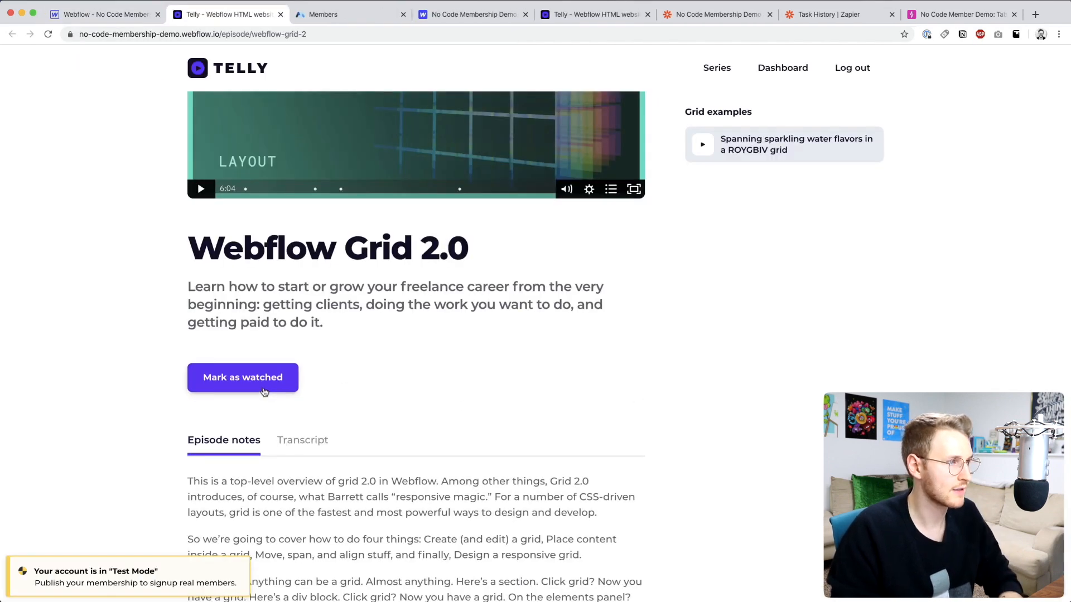
pyautogui.click(259, 386)
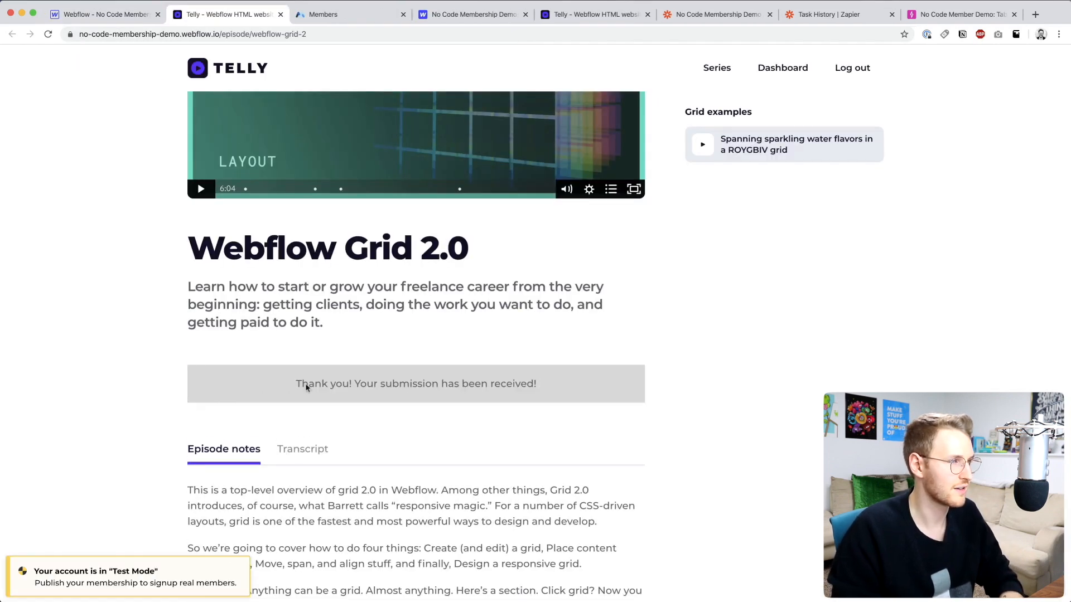
pyautogui.moveTo(322, 386); pyautogui.dragTo(541, 402)
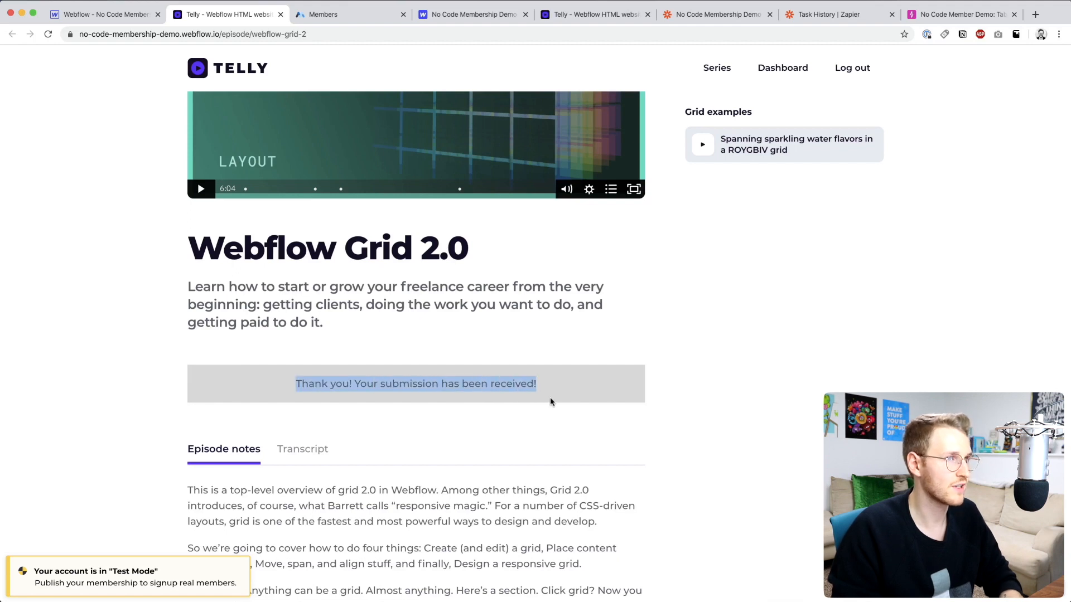
pyautogui.click(568, 412)
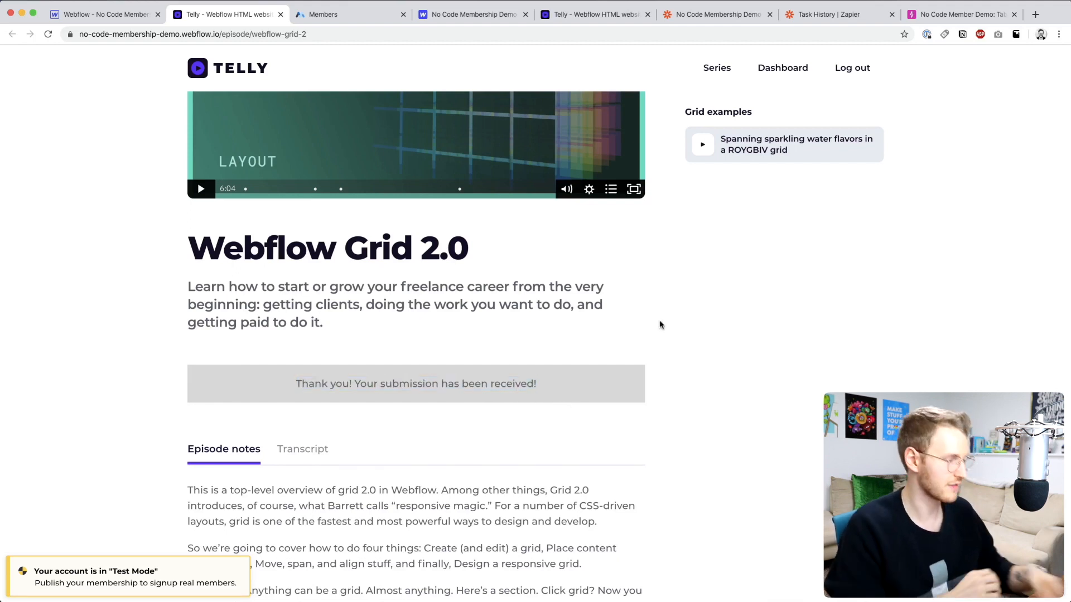
# Step: Switch to Zapier and create a new zap with Webflow as the trigger app and Form Submission as the trigger event
pyautogui.click(717, 15)
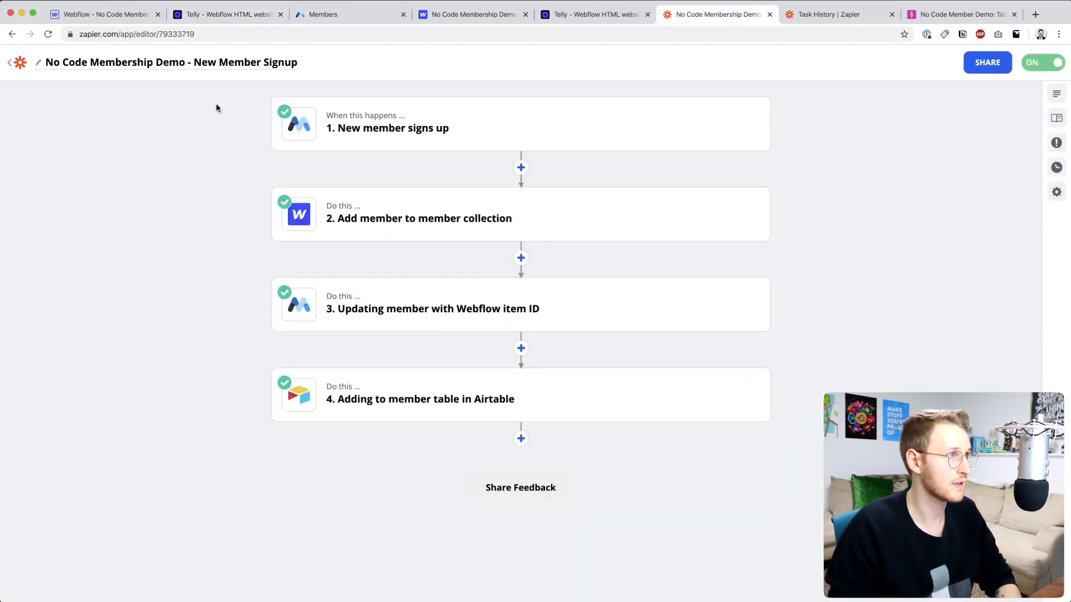
pyautogui.click(21, 65)
pyautogui.click(757, 77)
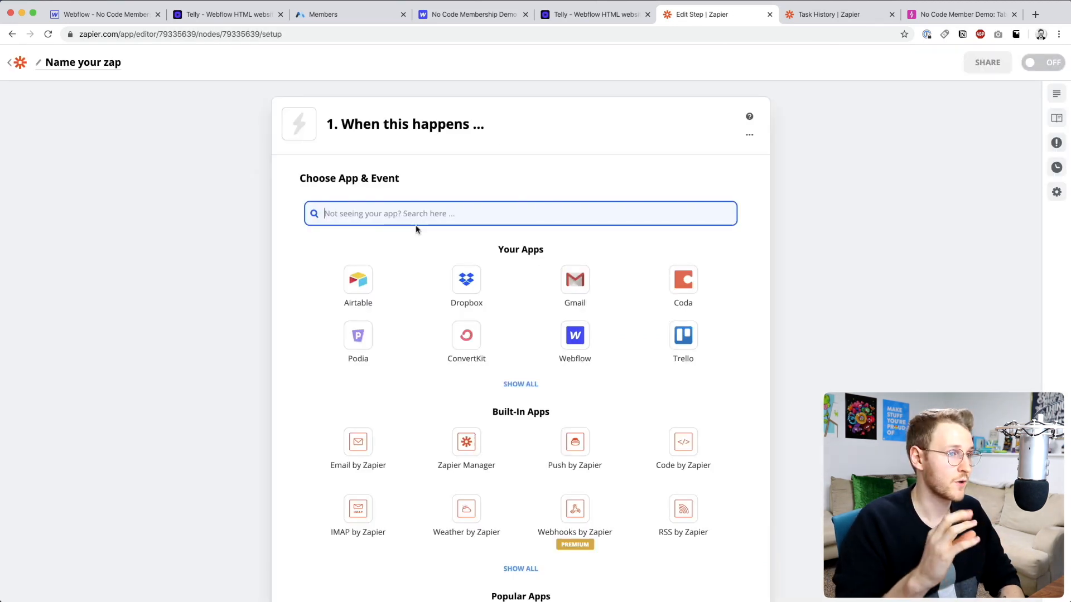
pyautogui.write('web')
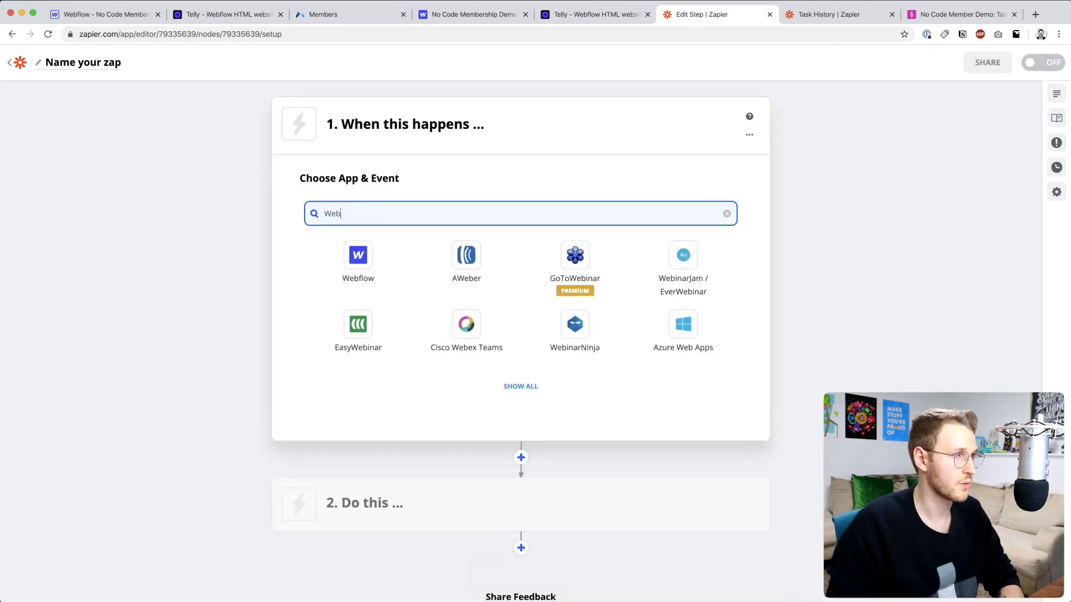
pyautogui.click(360, 262)
pyautogui.click(384, 277)
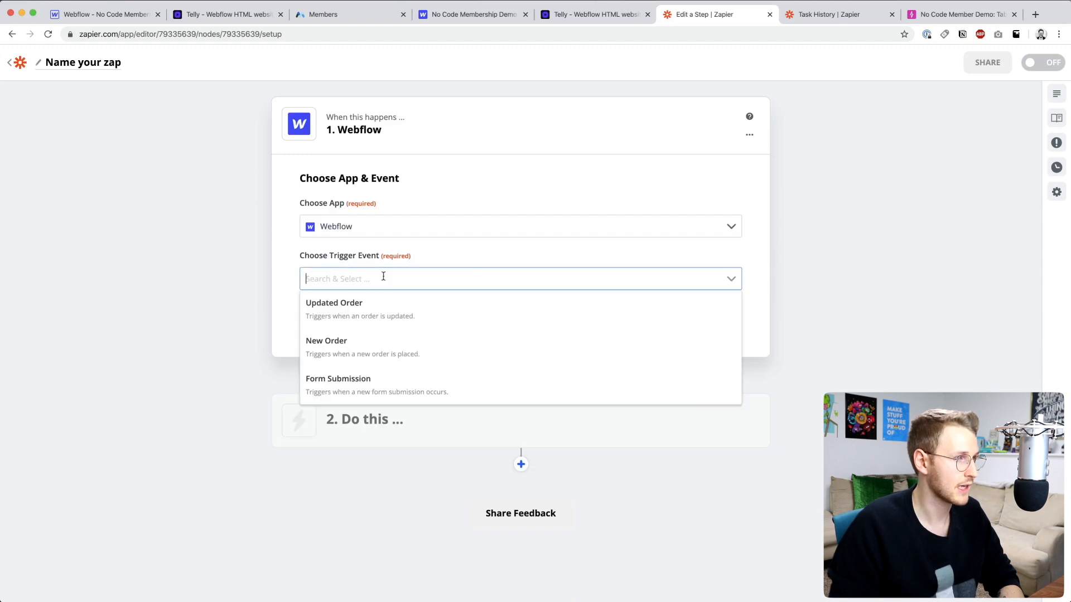
pyautogui.click(394, 390)
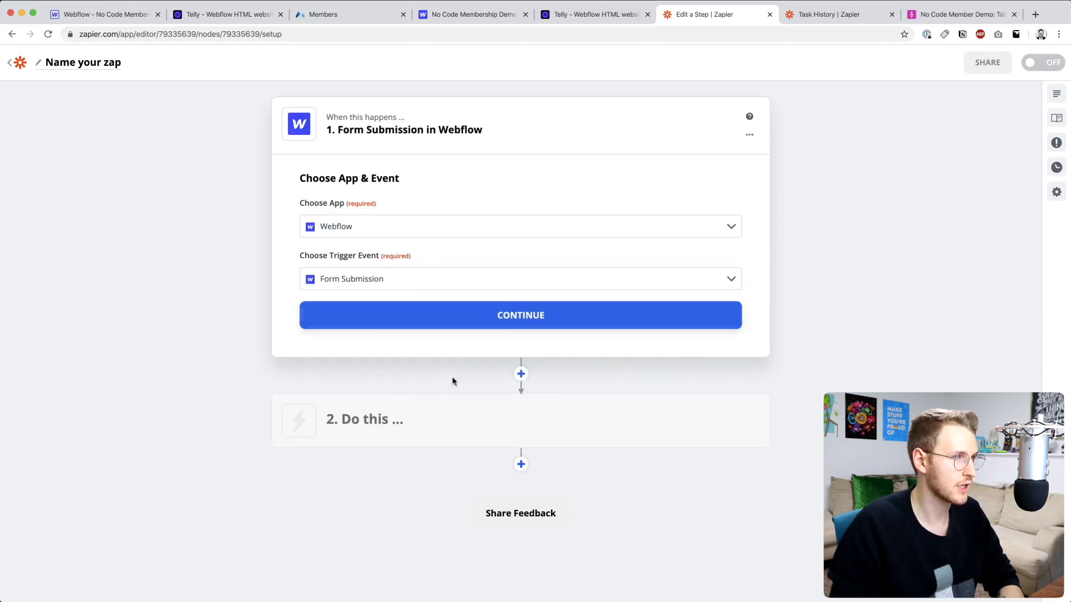
# Step: Set the trigger's account to Webflow, the site to No Code Membership Demo and the form to Mark As Complete
pyautogui.click(430, 313)
pyautogui.click(379, 288)
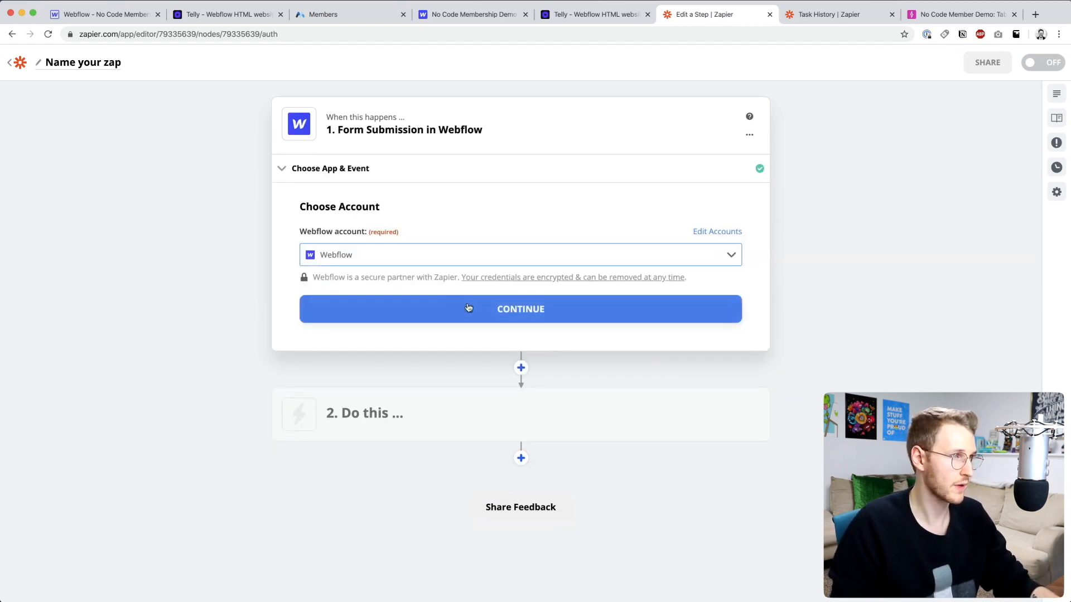
pyautogui.click(469, 309)
pyautogui.click(388, 279)
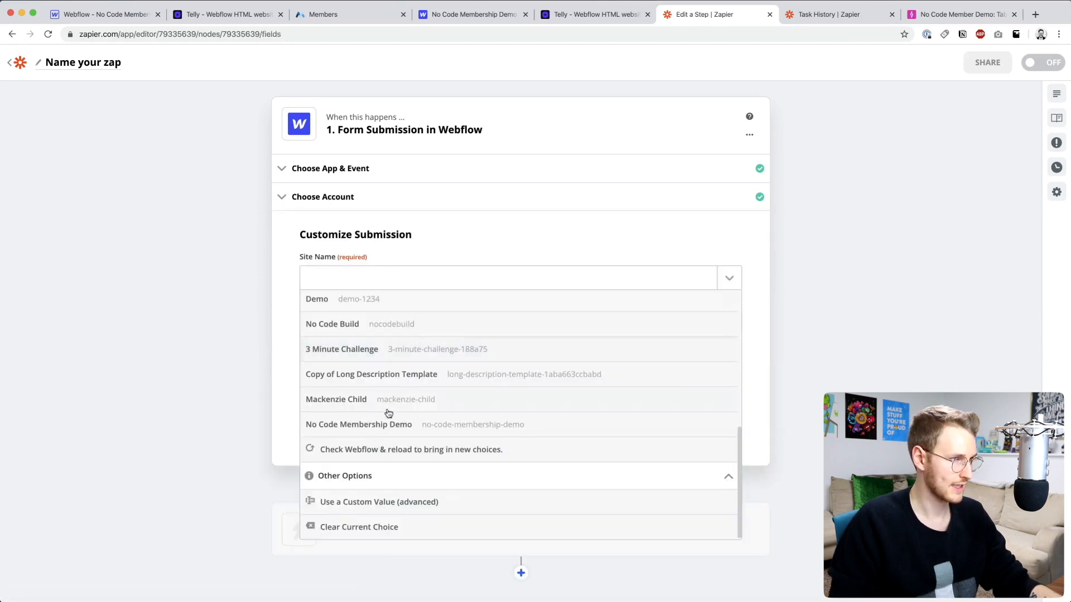
pyautogui.click(390, 425)
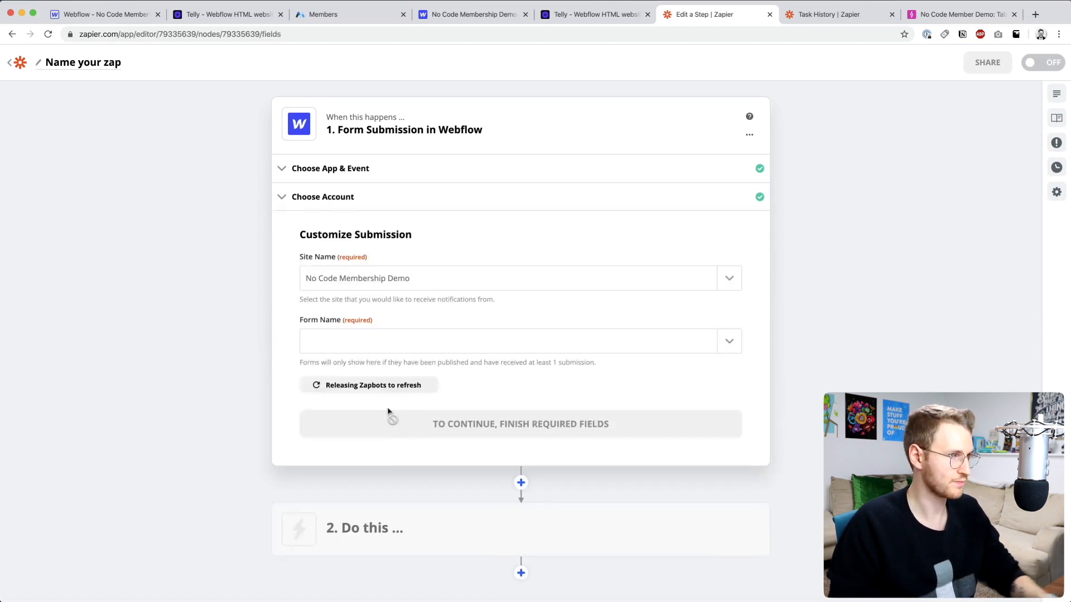
pyautogui.click(362, 343)
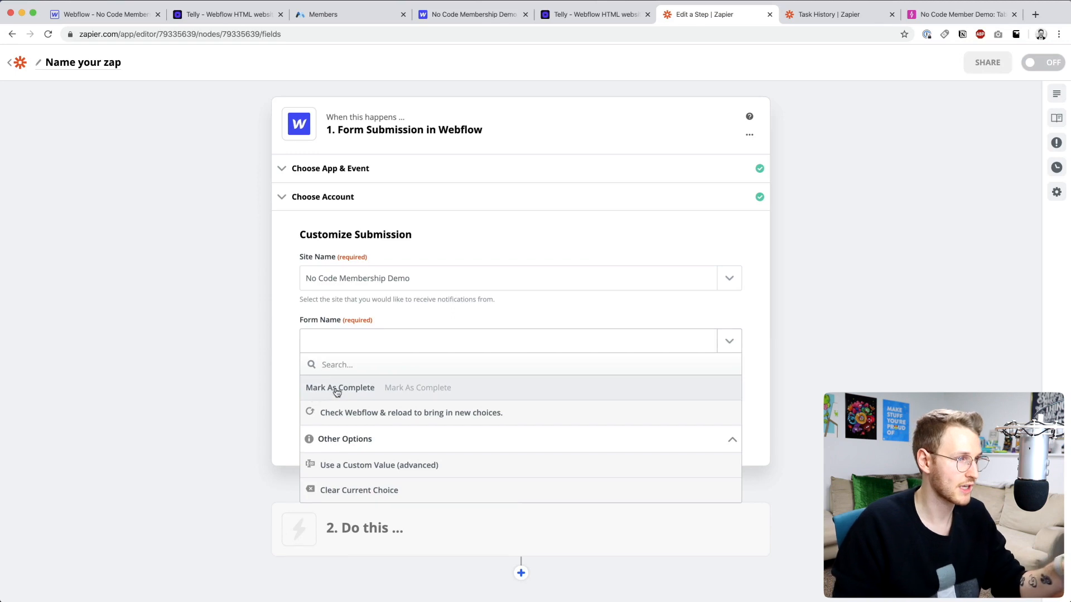
pyautogui.click(391, 386)
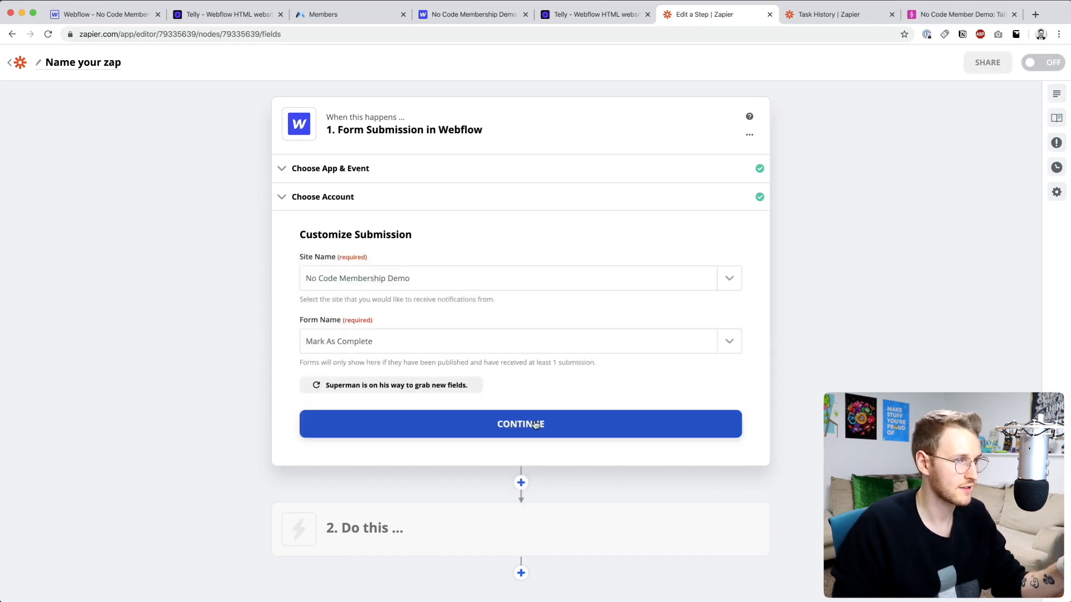
pyautogui.click(534, 425)
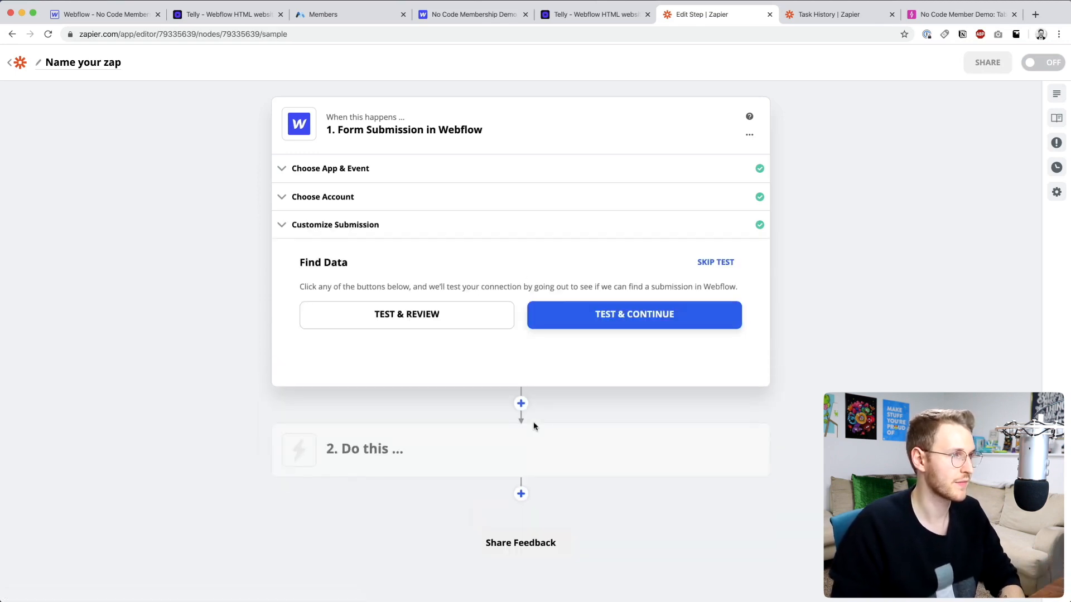
# Step: Test the form submission trigger for review and expand the fields of the Submission A sample
pyautogui.click(428, 314)
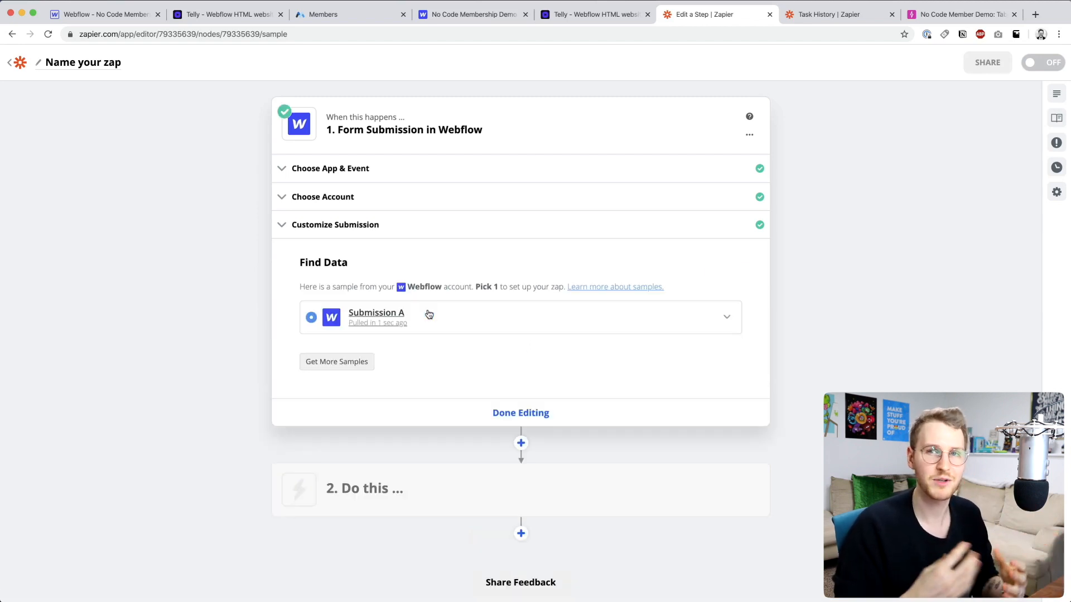
pyautogui.click(402, 323)
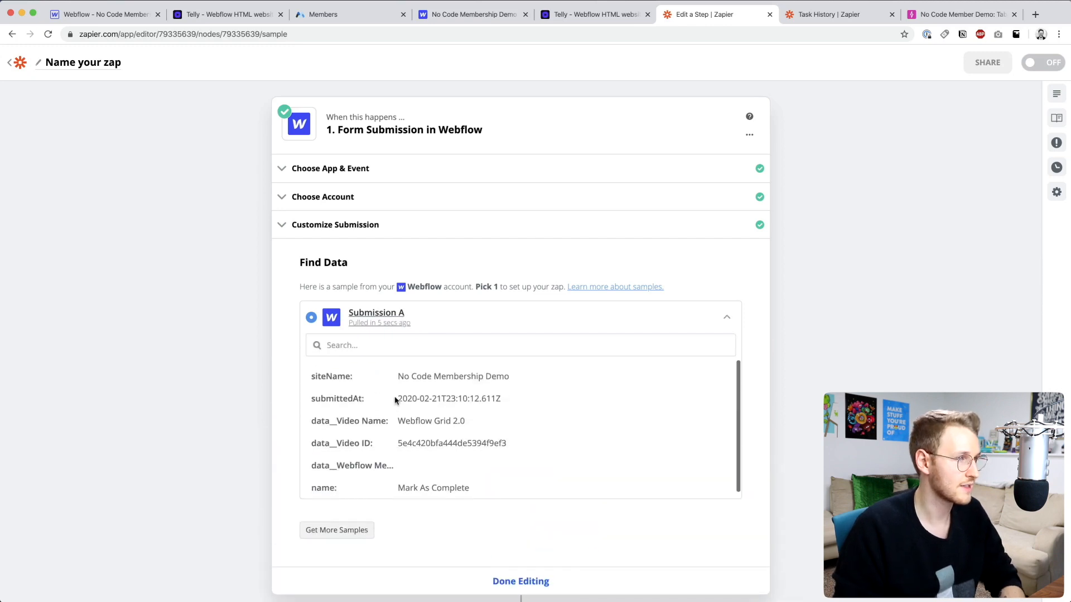
pyautogui.moveTo(398, 376); pyautogui.dragTo(518, 376)
pyautogui.click(519, 379)
pyautogui.scroll(-1, 484, 423)
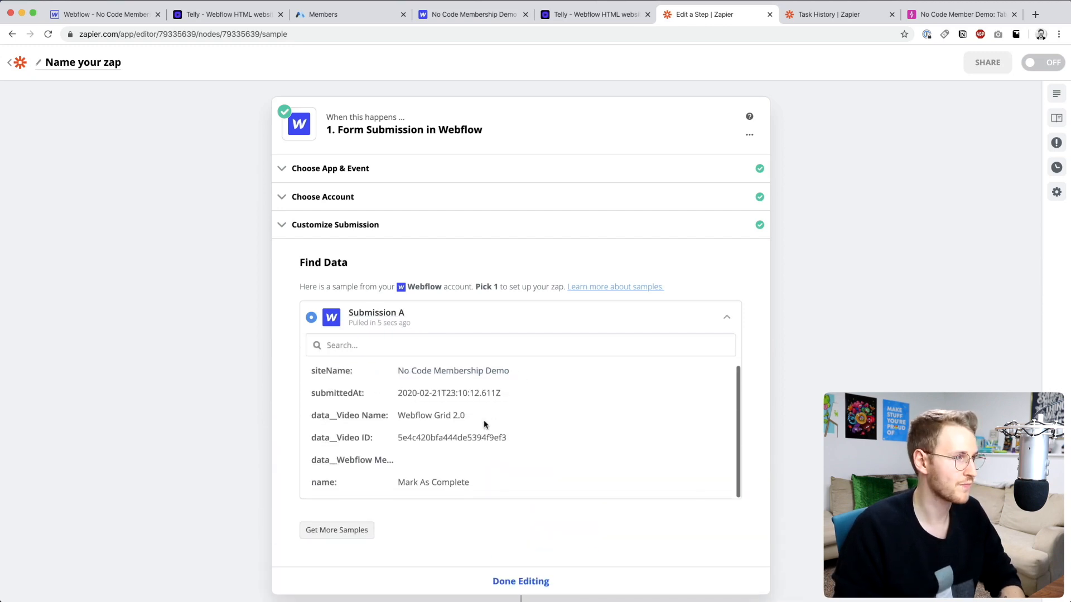
# Step: Compare the sample's Video Name value with the episode title on the published Telly page
pyautogui.doubleClick(398, 416)
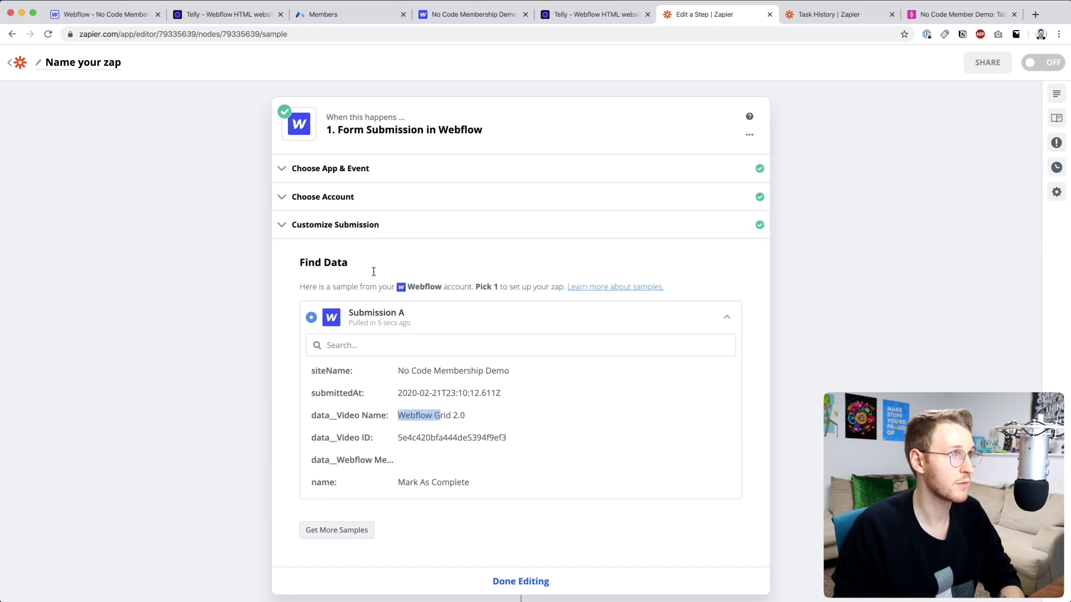
pyautogui.click(588, 16)
pyautogui.click(493, 22)
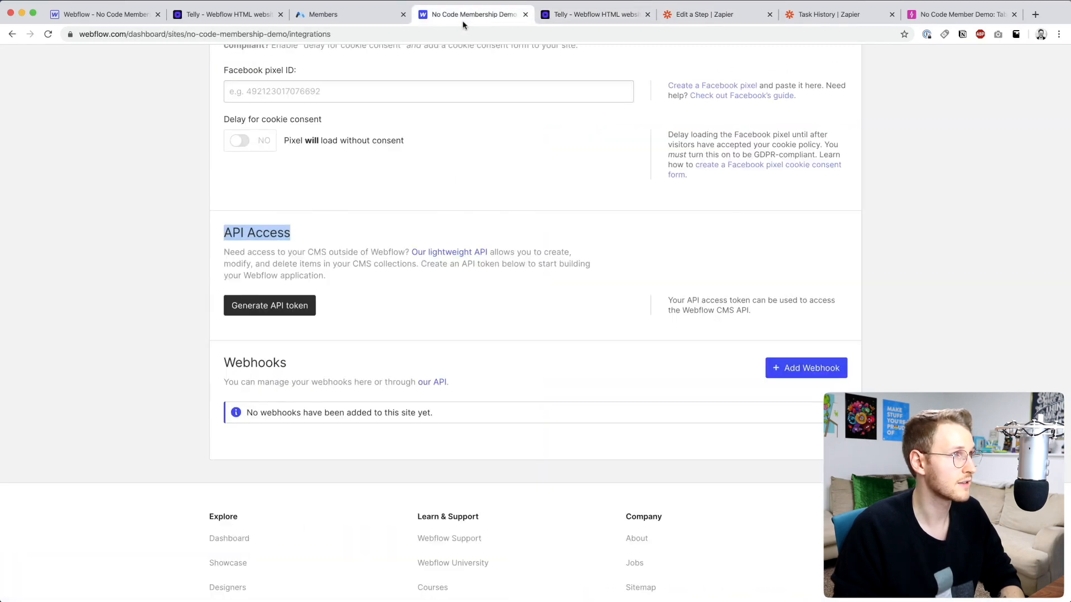
pyautogui.click(247, 20)
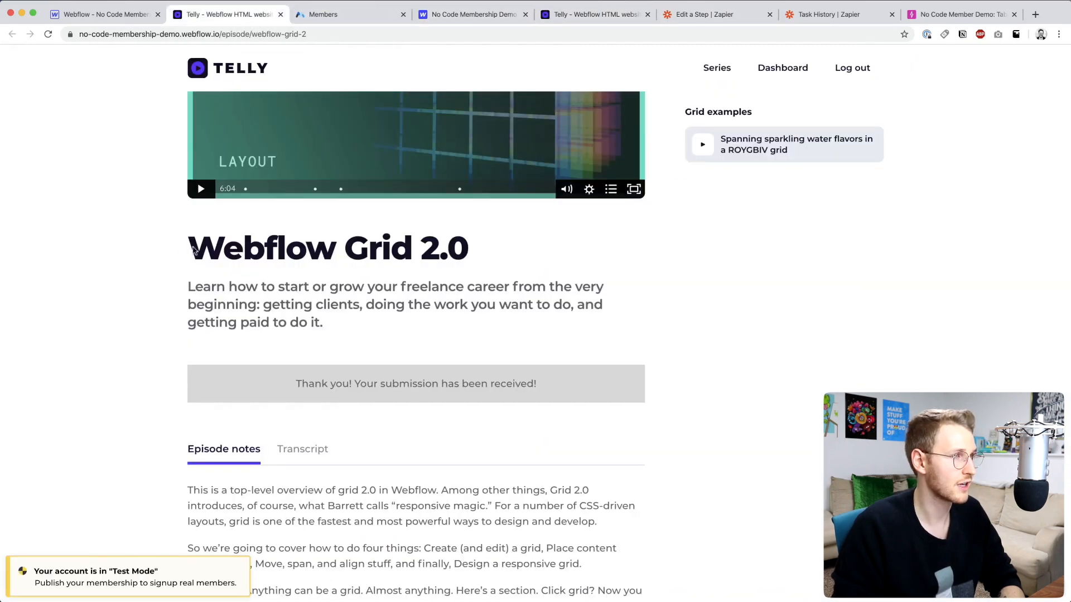
pyautogui.moveTo(193, 250); pyautogui.dragTo(409, 254)
pyautogui.click(358, 248)
pyautogui.click(691, 13)
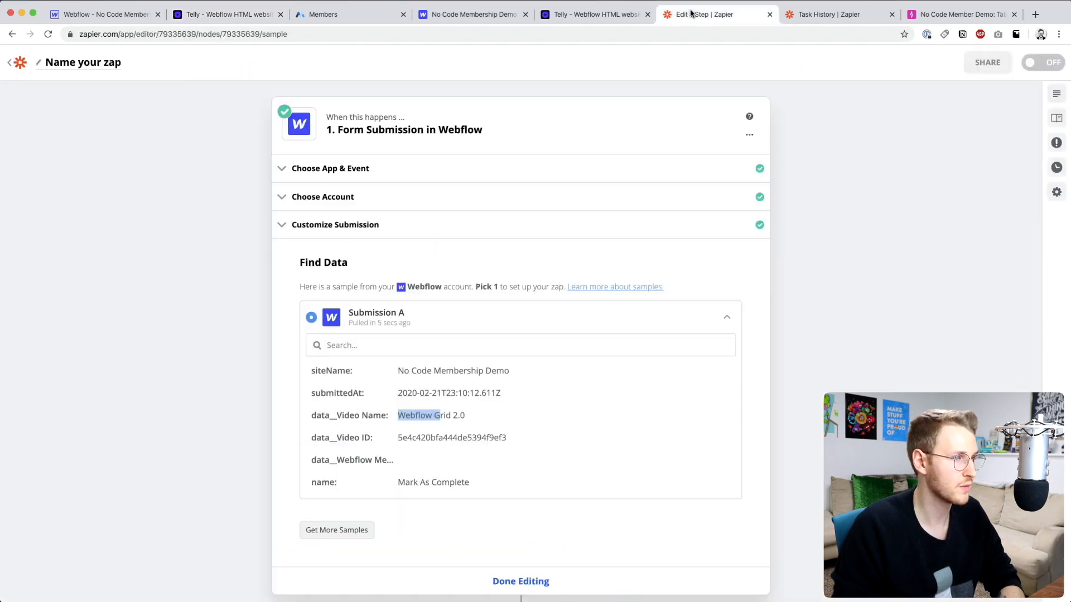
# Step: Compare the sample's Video ID with the Item ID of the Webflow Grid 2.0 item in Webflow's Series Episodes collection
pyautogui.moveTo(396, 438); pyautogui.dragTo(509, 438)
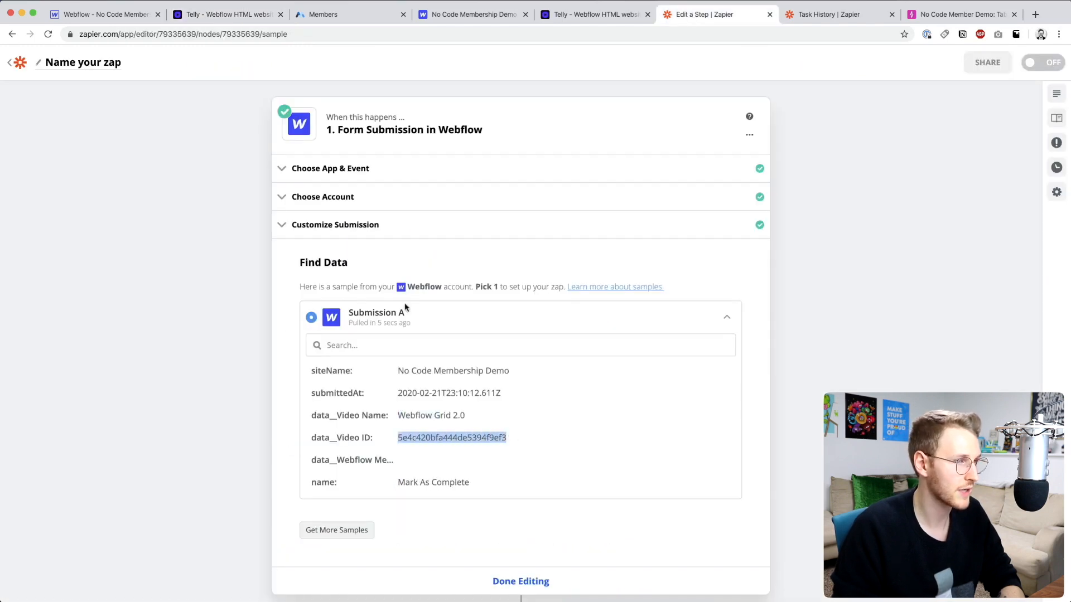
pyautogui.click(504, 439)
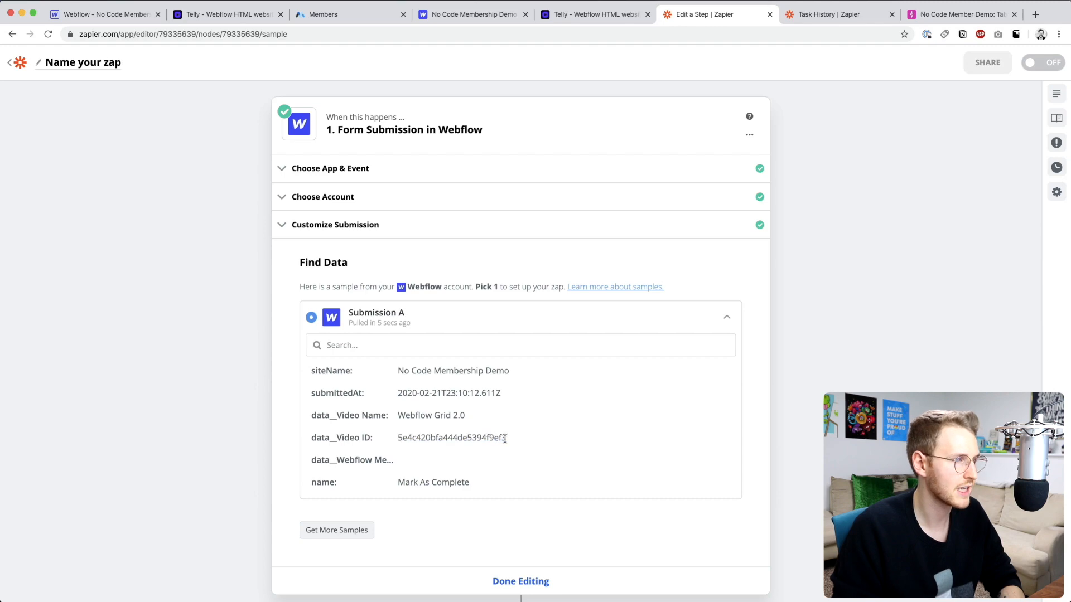
pyautogui.click(89, 9)
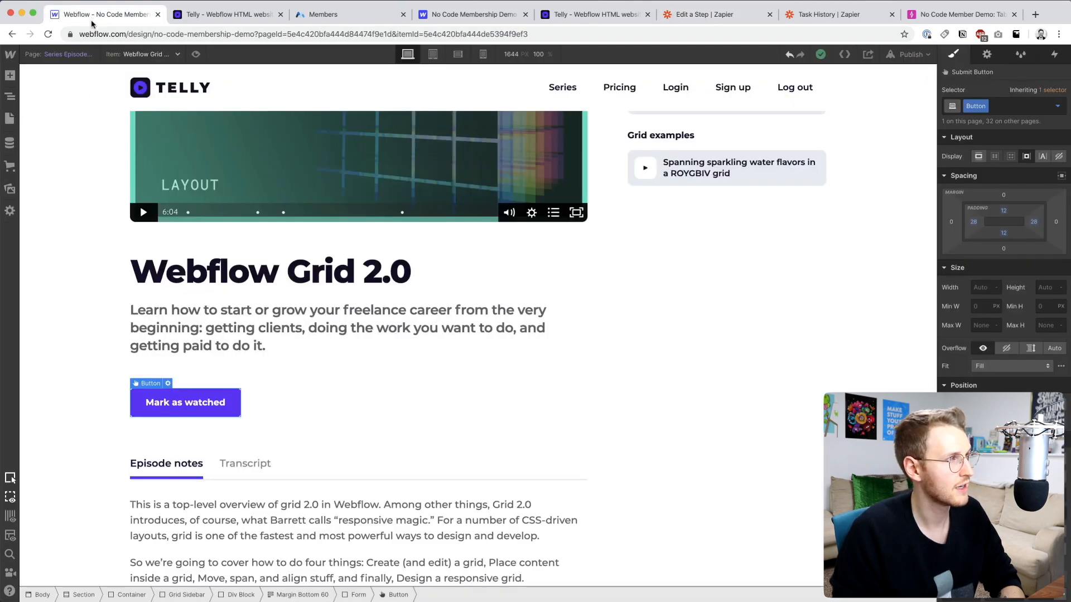
pyautogui.click(10, 143)
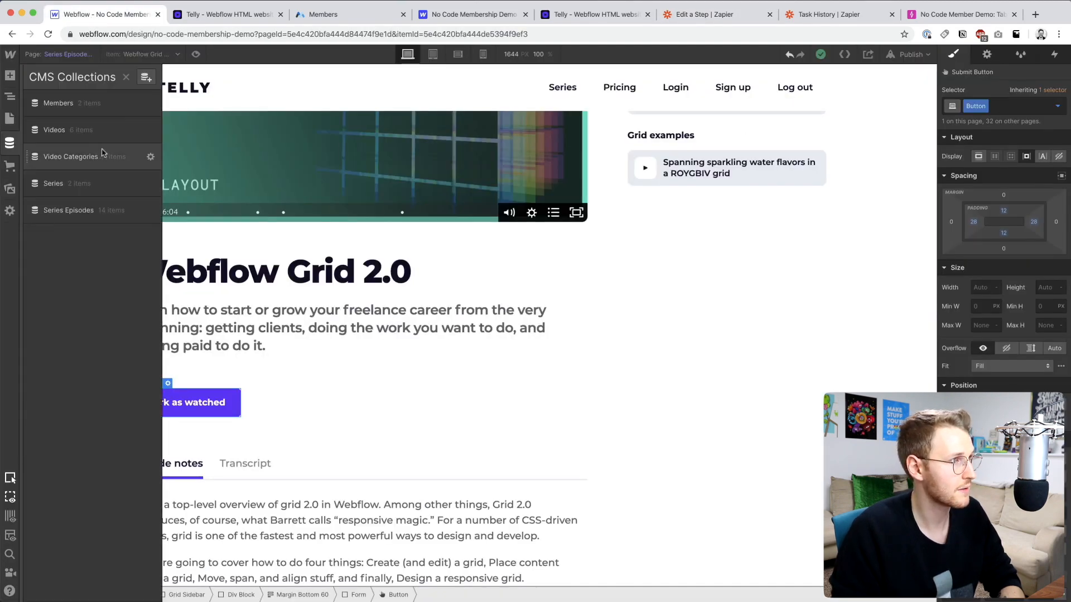
pyautogui.click(132, 213)
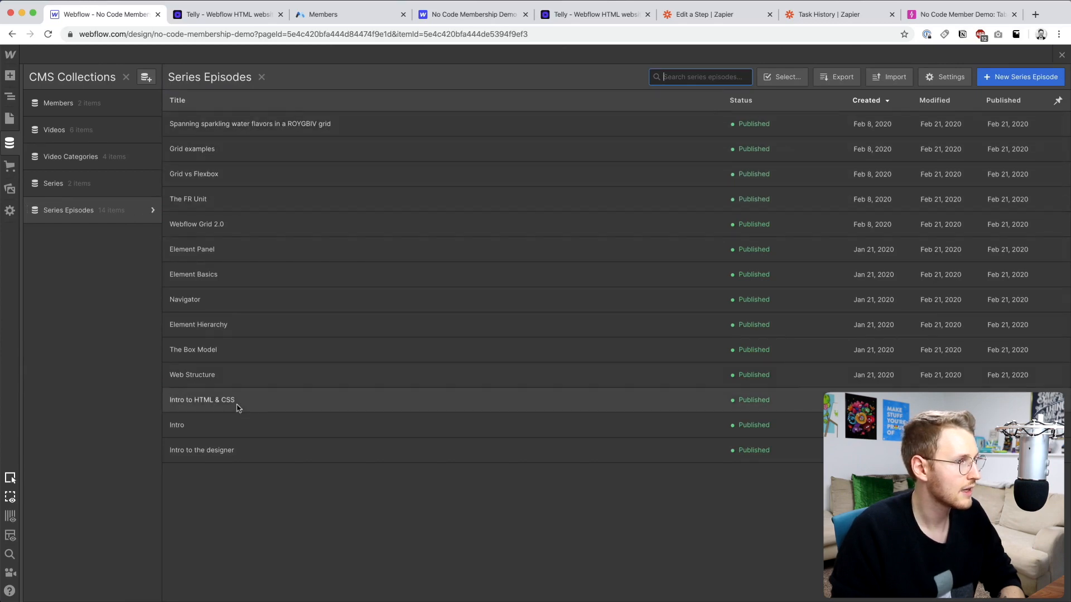
pyautogui.click(249, 229)
pyautogui.scroll(-10, 486, 526)
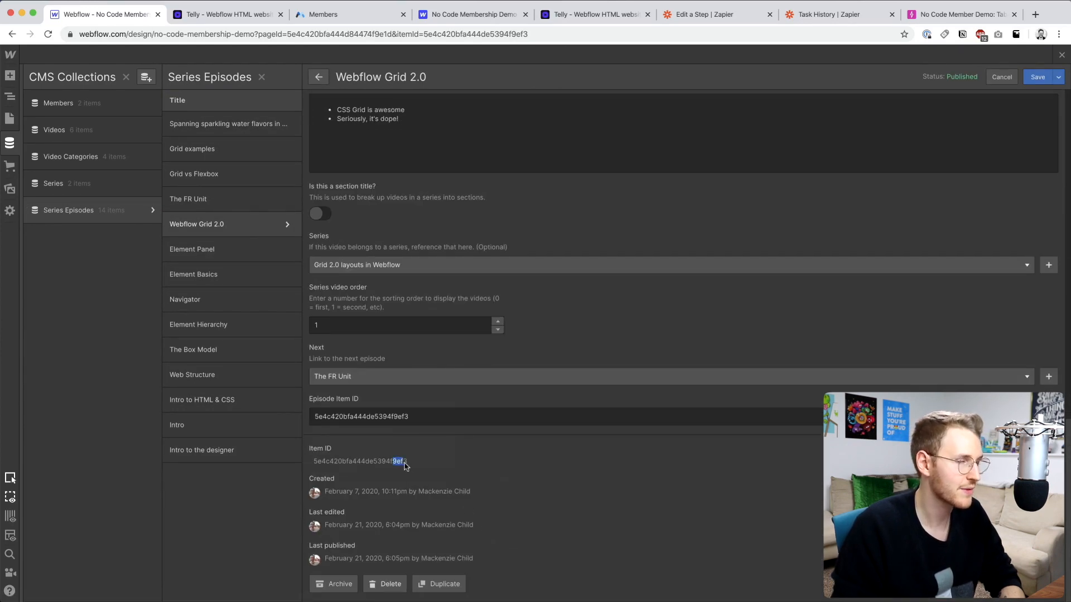
pyautogui.click(704, 15)
pyautogui.scroll(-2, 484, 401)
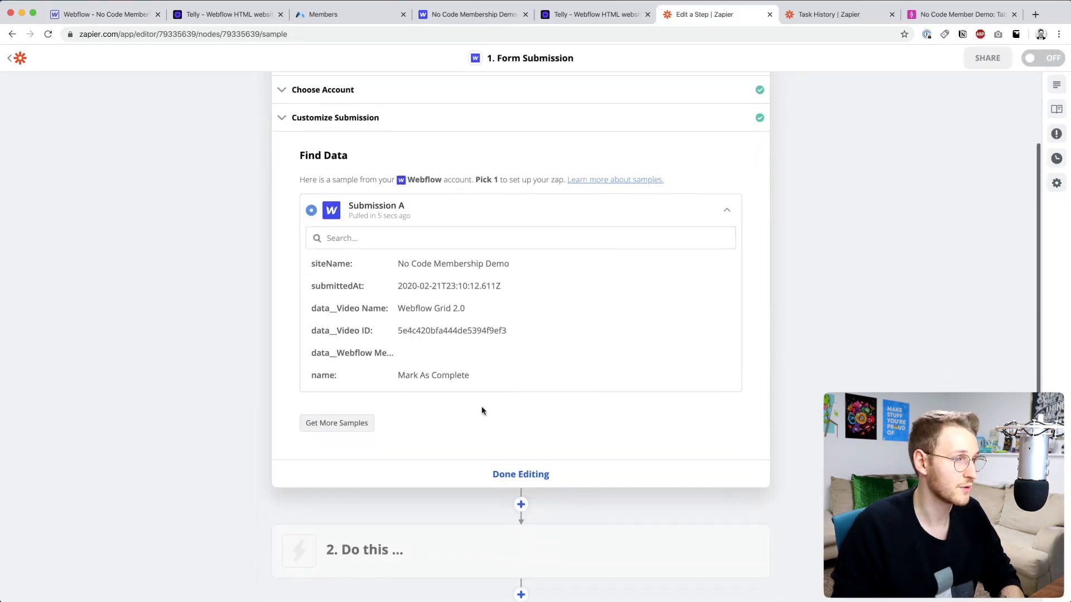
# Step: Finish editing the form submission trigger and look at the Members table of the No Code Member Demo base in Airtable
pyautogui.click(526, 475)
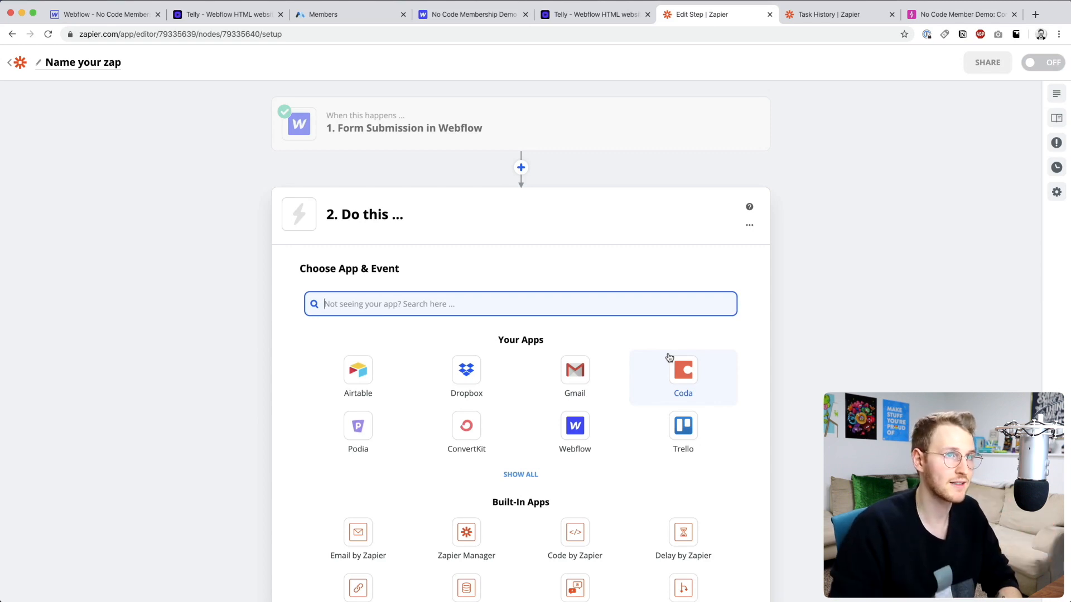
pyautogui.click(956, 14)
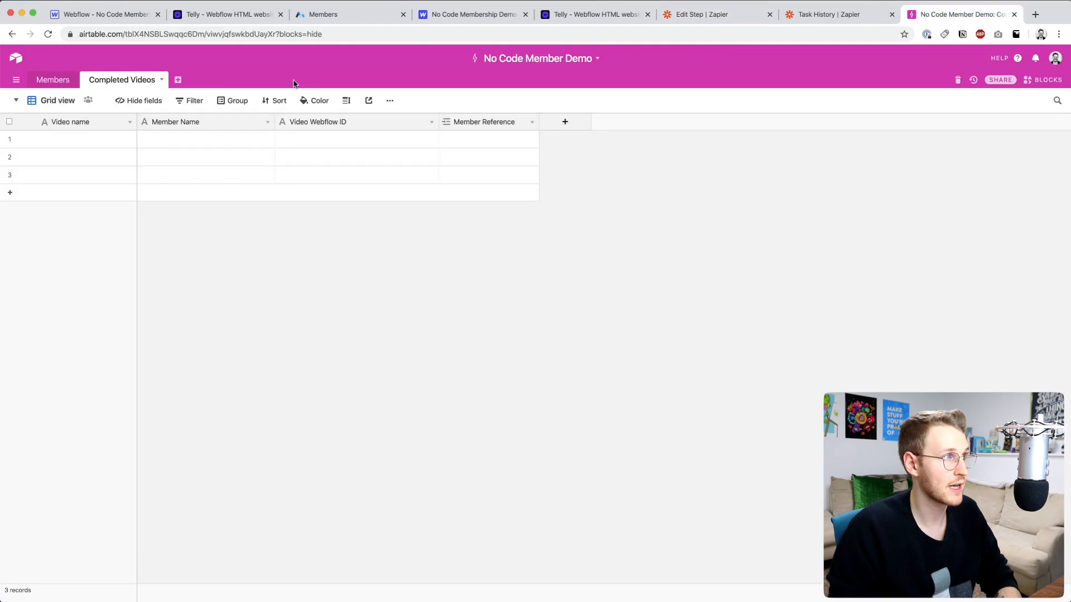
pyautogui.click(53, 80)
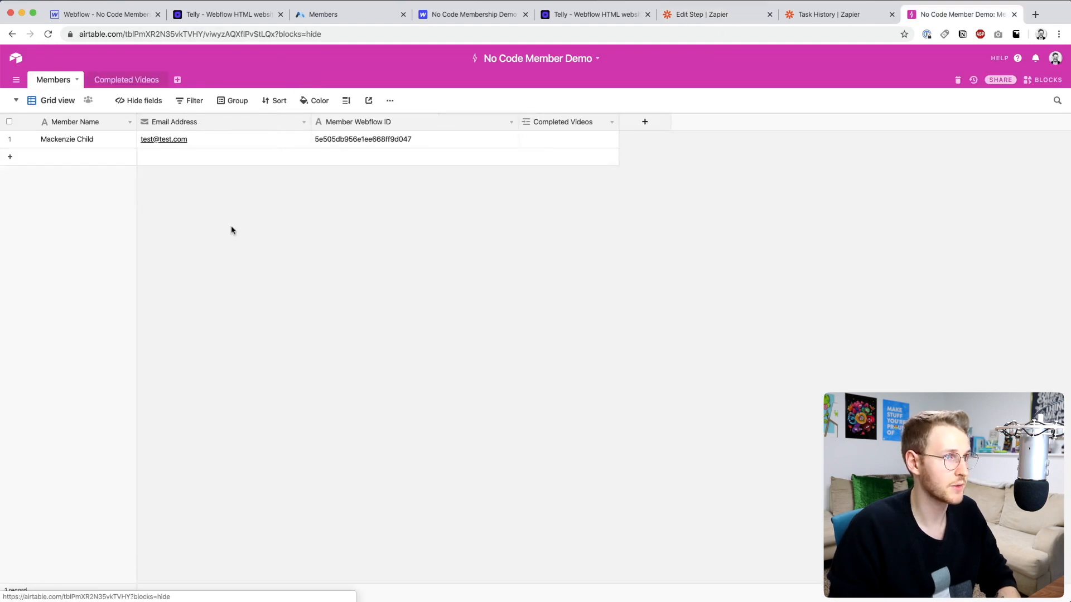
# Step: Back in Zapier, set the zap's second step to Airtable with the Find Record action event
pyautogui.click(699, 20)
pyautogui.click(370, 376)
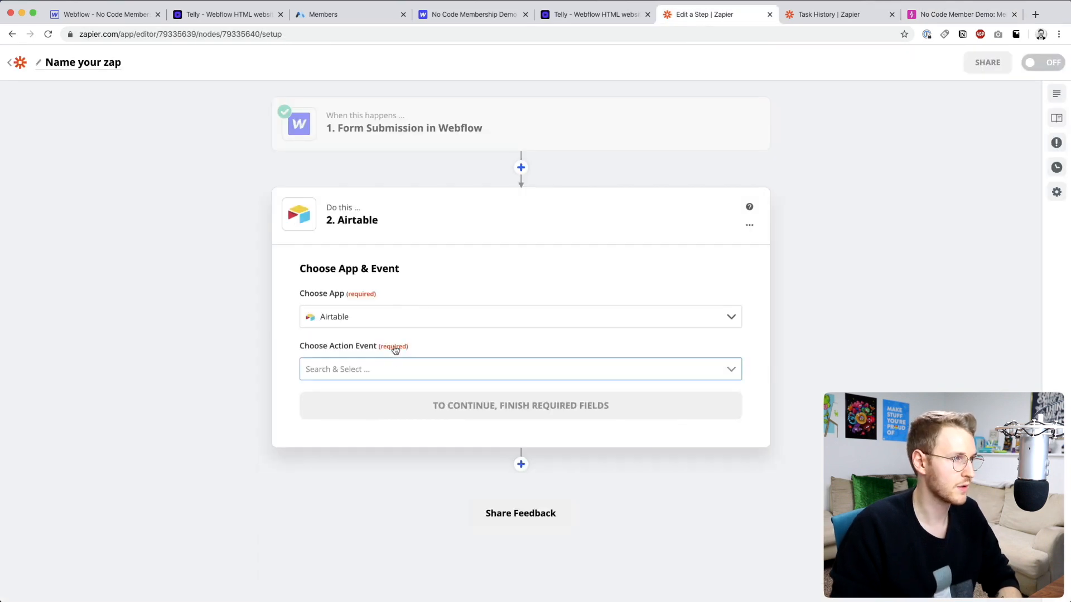
pyautogui.click(379, 364)
pyautogui.scroll(-2, 380, 435)
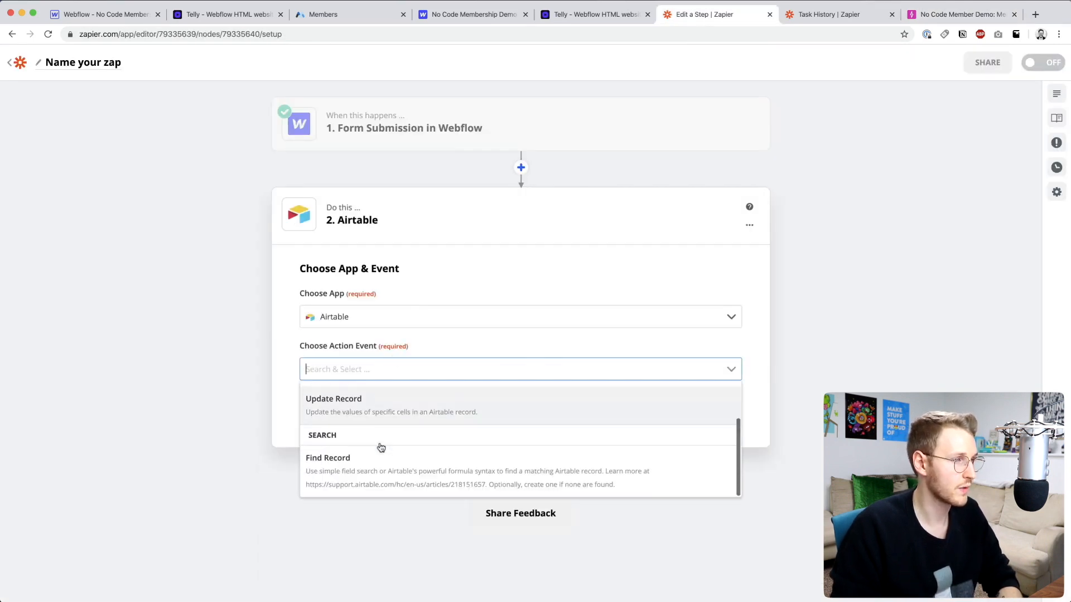
pyautogui.click(406, 475)
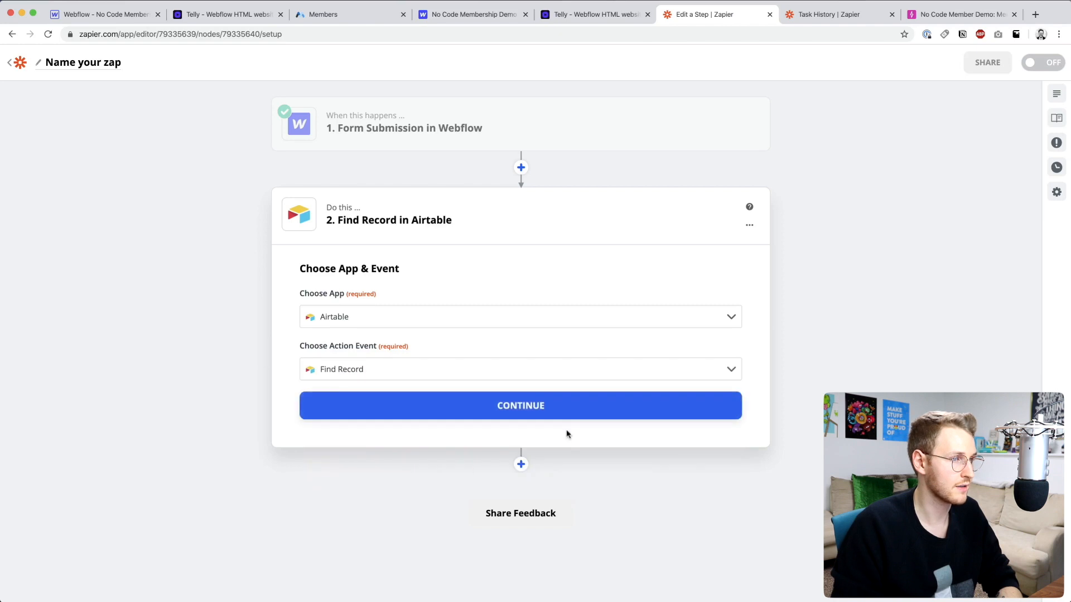
pyautogui.click(557, 407)
# Step: Select the Airtable account for the Find Record step and continue to its record settings
pyautogui.click(410, 346)
pyautogui.click(368, 380)
pyautogui.click(502, 405)
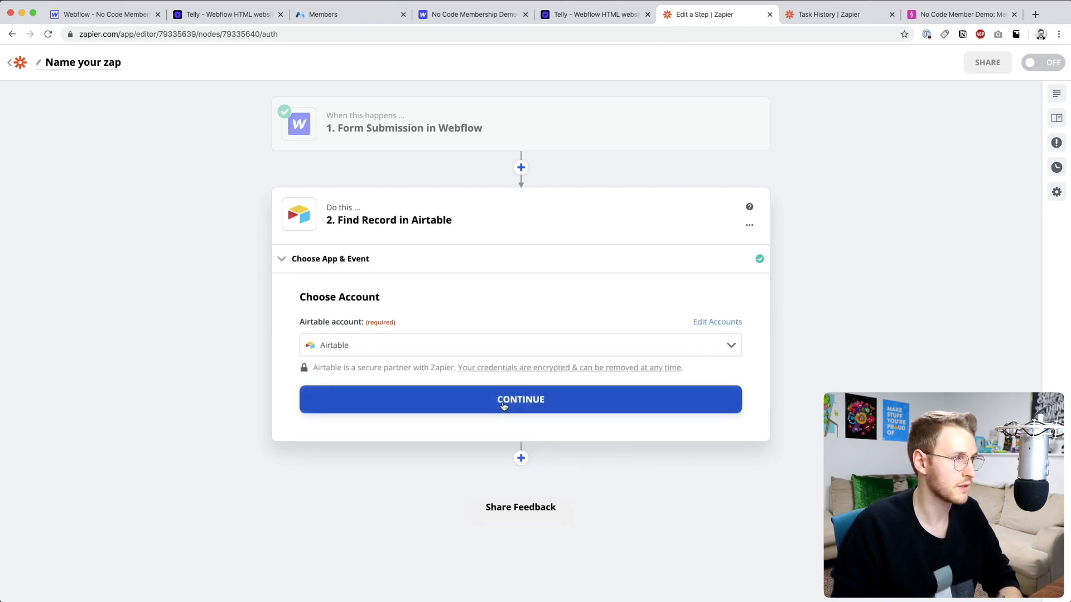
# Step: Set the Find Record base to No Code Member Demo, the table to Members and the search field to Member Webflow ID
pyautogui.scroll(-1, 711, 460)
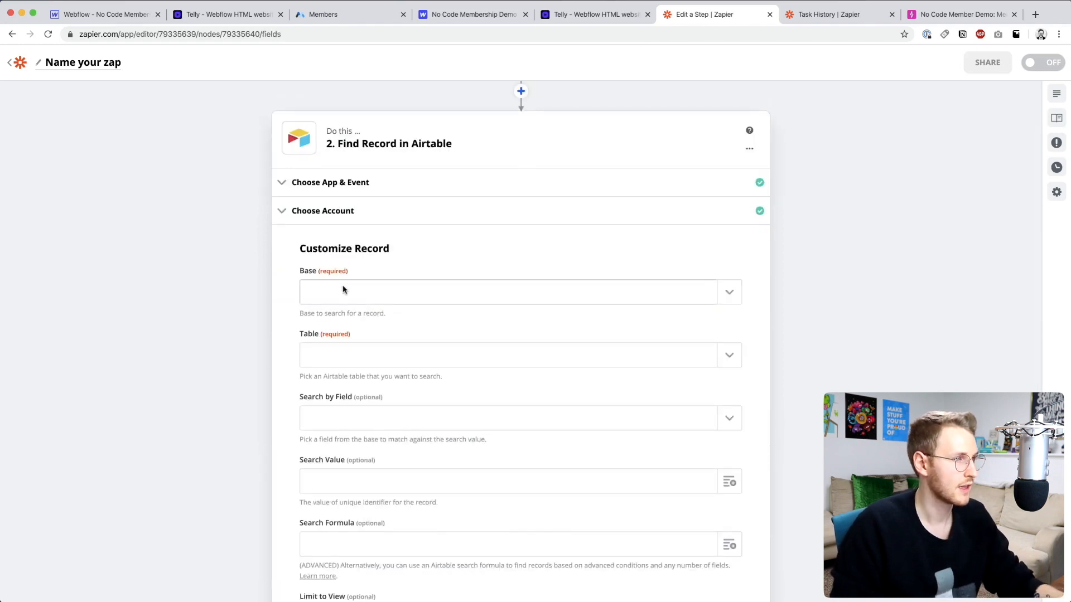
pyautogui.click(409, 290)
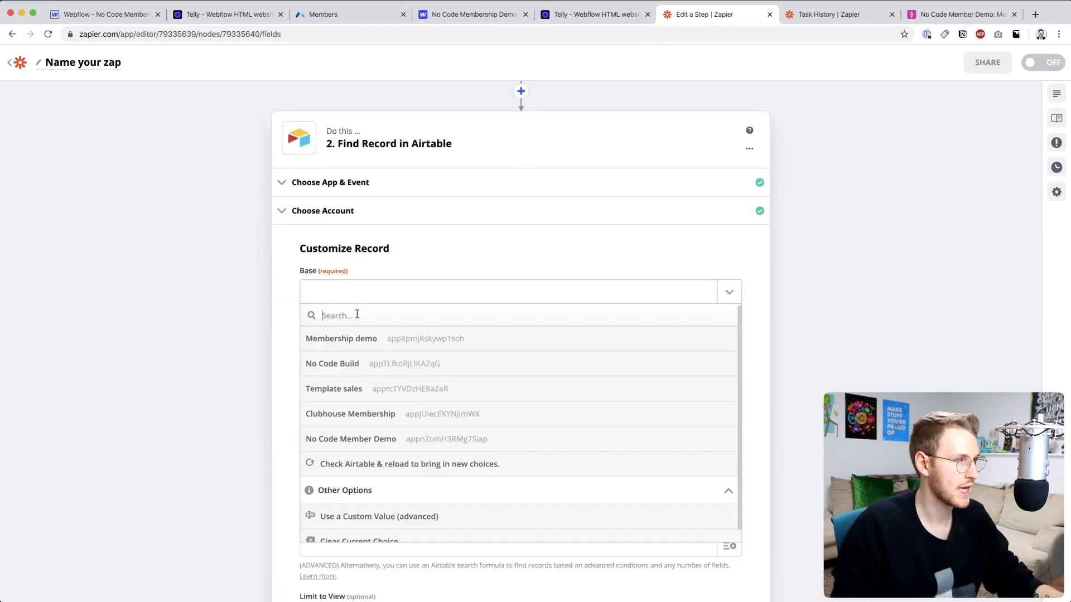
pyautogui.click(406, 439)
pyautogui.click(428, 355)
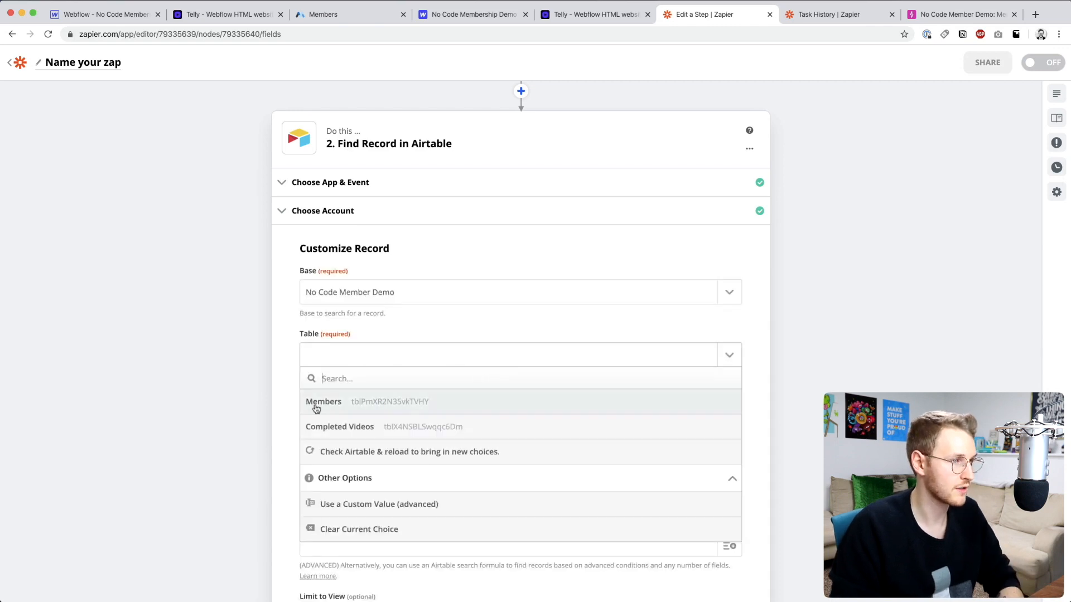
pyautogui.click(409, 404)
pyautogui.click(453, 421)
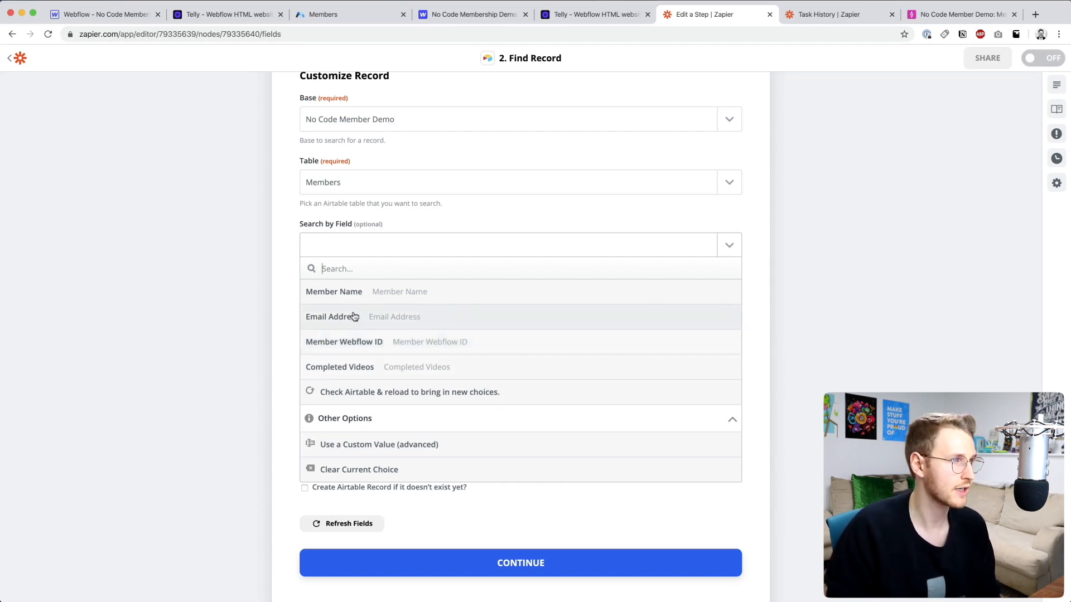
pyautogui.click(478, 352)
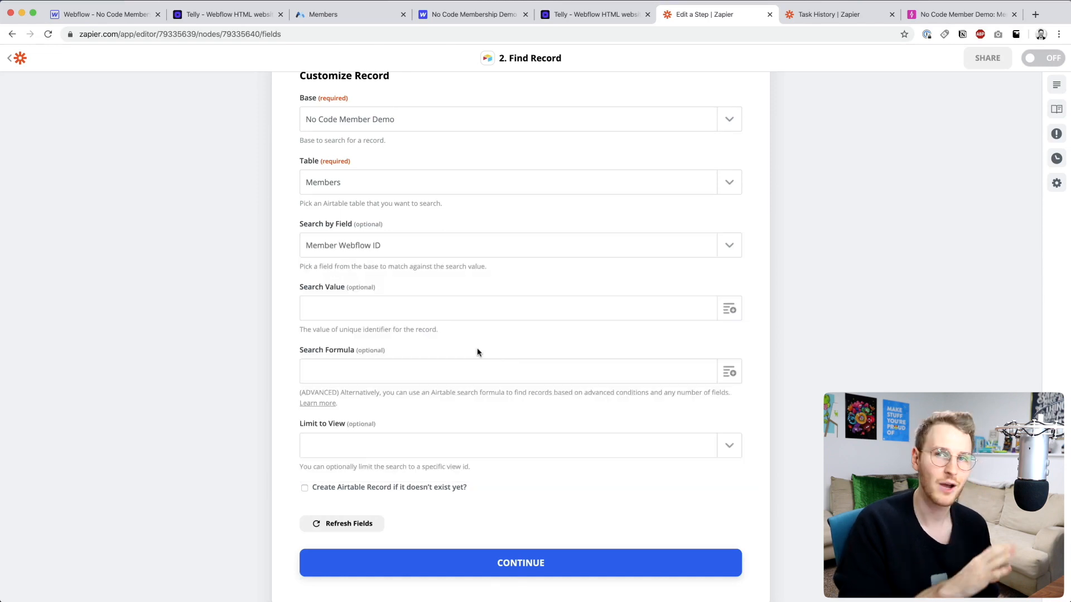
pyautogui.click(727, 313)
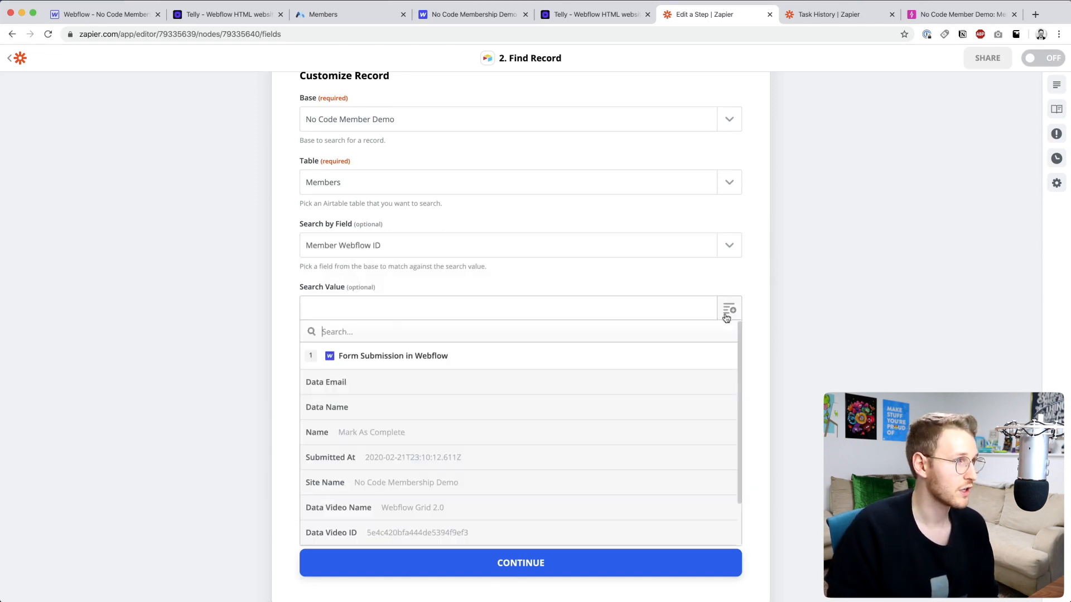
pyautogui.scroll(-2, 392, 444)
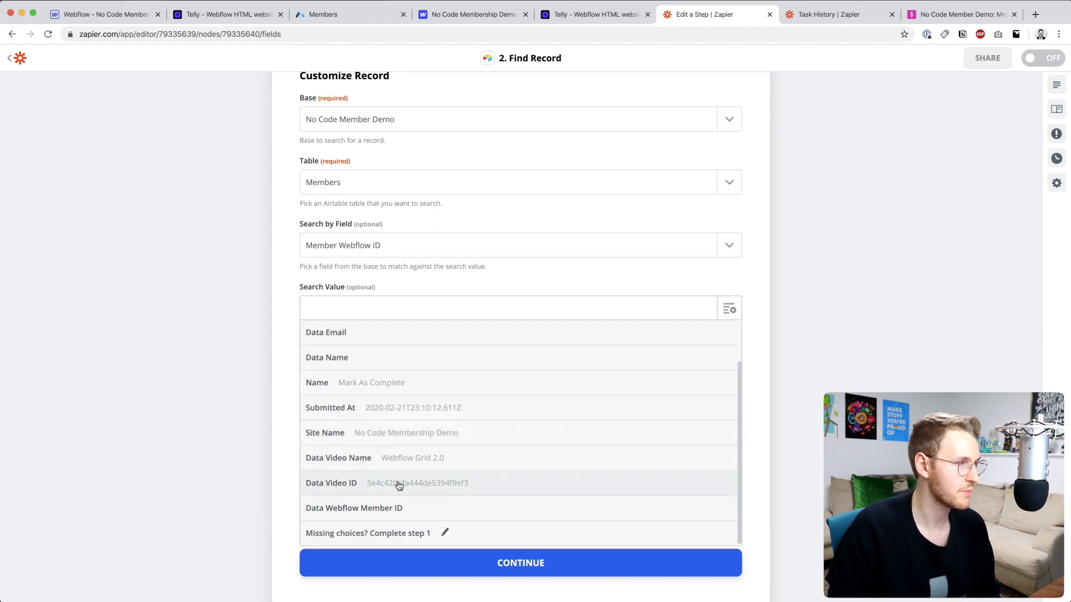
pyautogui.click(445, 483)
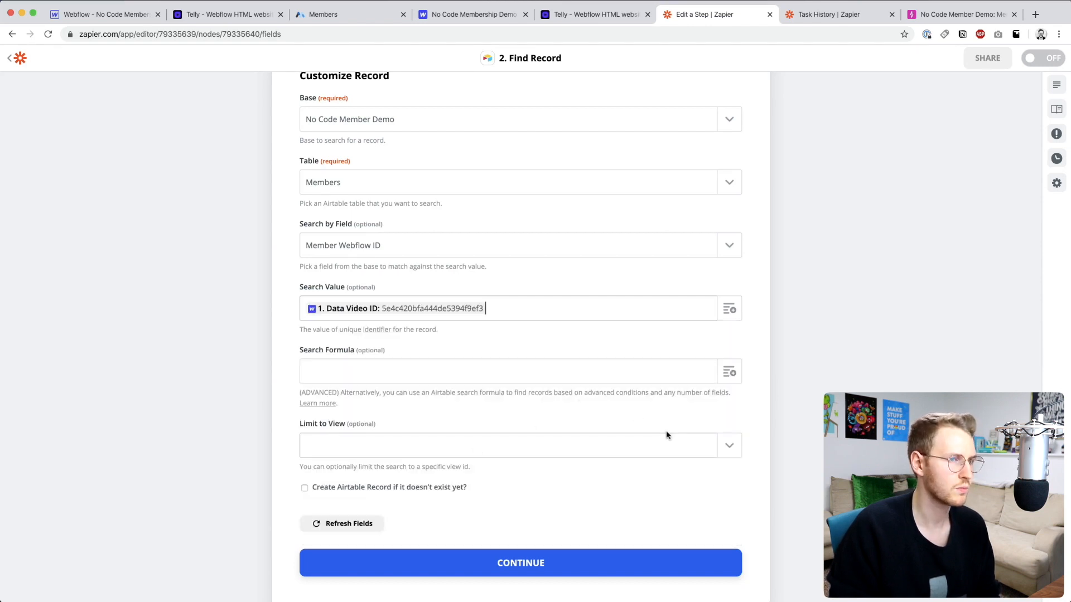
pyautogui.press('BackSpace')
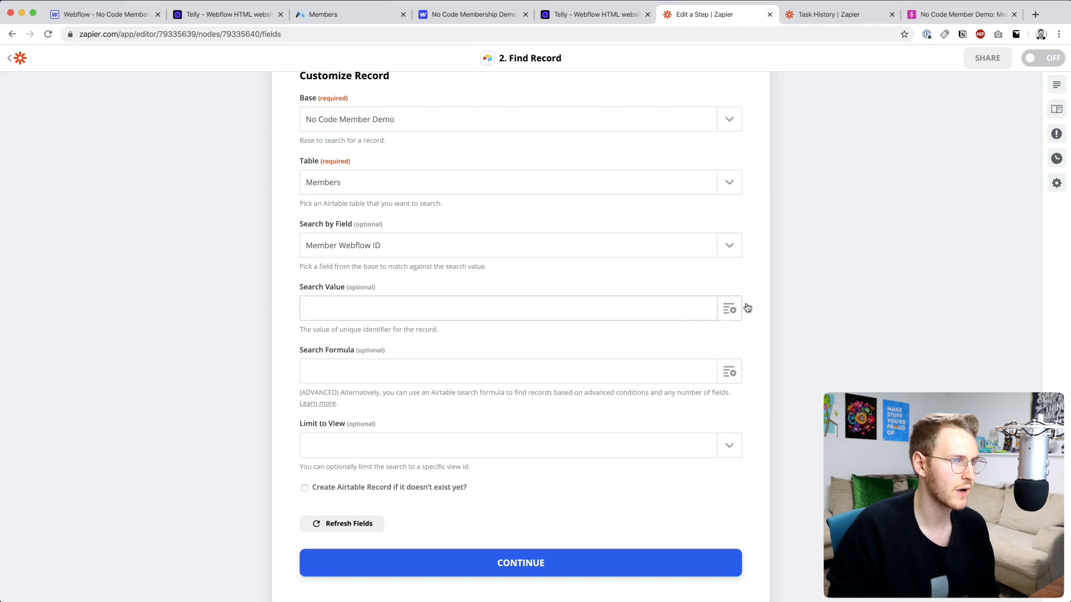
# Step: Map the Find Record search value to the form submission's Data Webflow Member ID
pyautogui.click(729, 308)
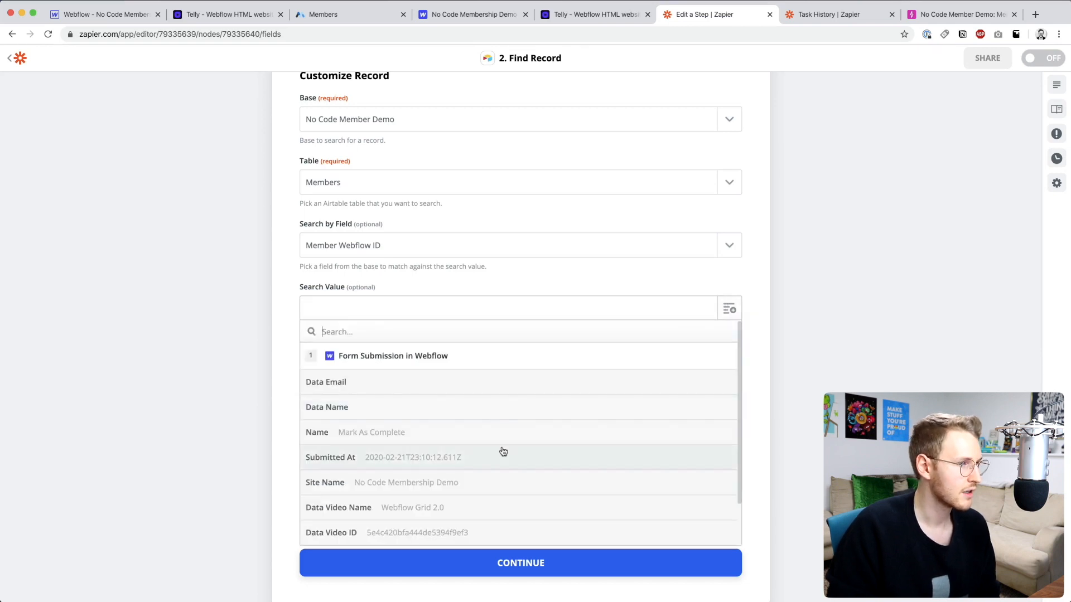
pyautogui.scroll(-2, 503, 451)
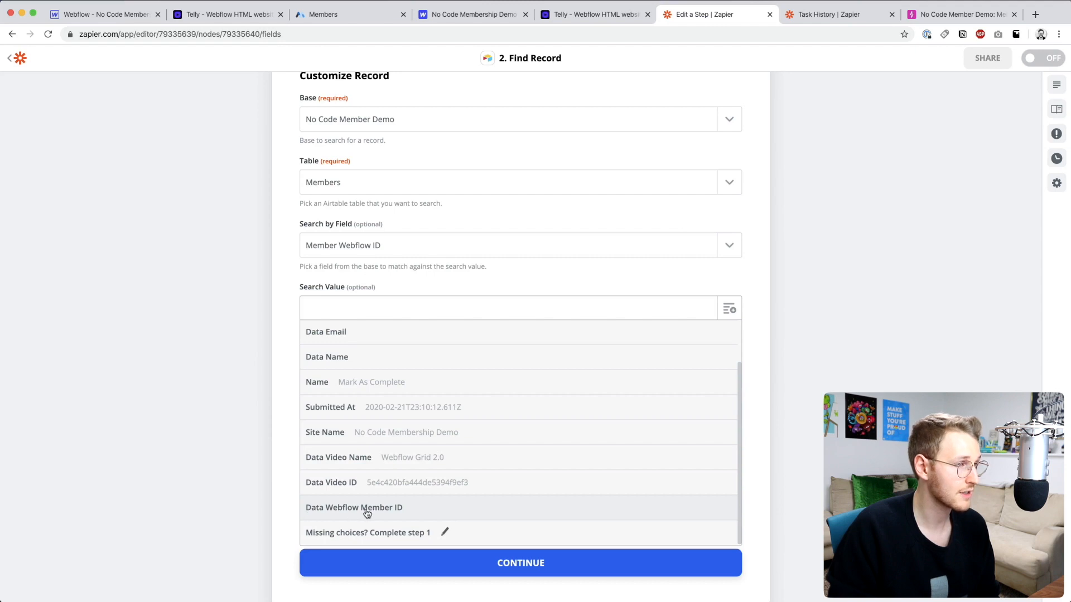
pyautogui.click(411, 508)
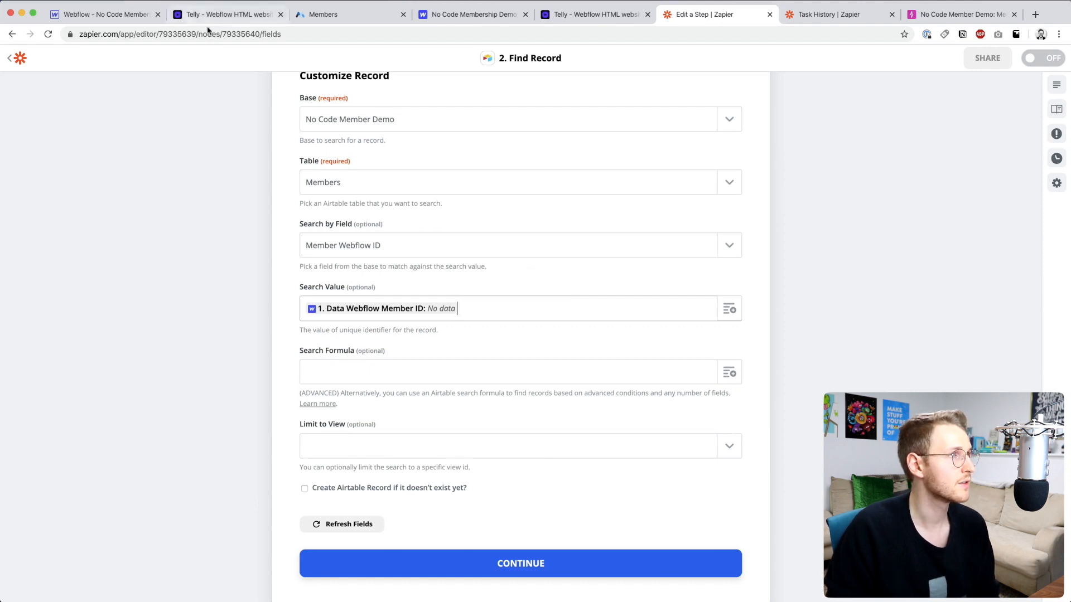
# Step: Switch to Memberstack and check the Webflow Member ID field in the open member's profile
pyautogui.click(330, 20)
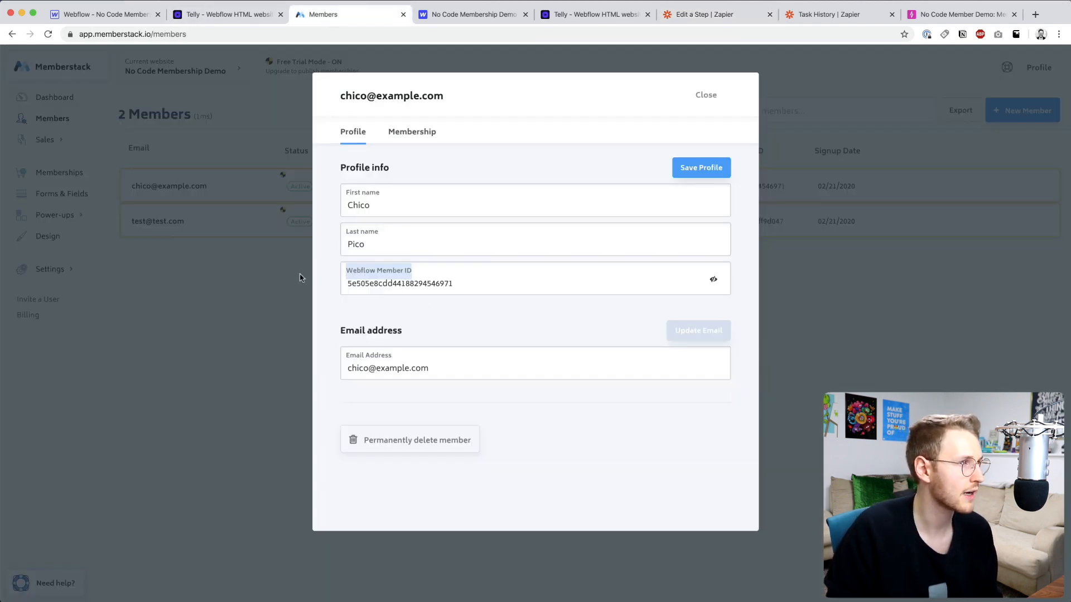
pyautogui.click(434, 272)
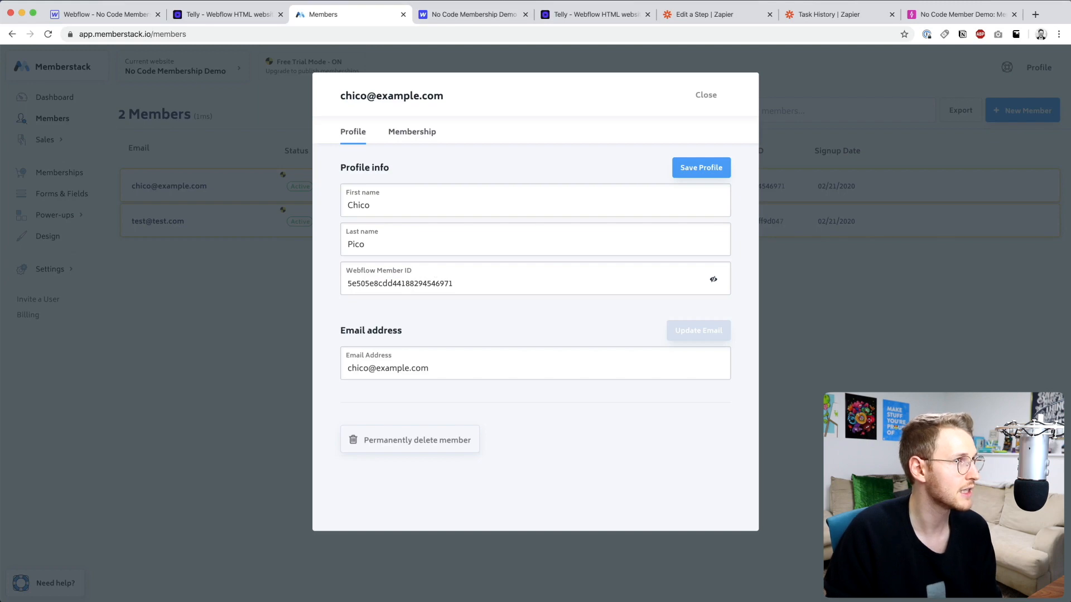
# Step: In Webflow, check the webflow-member-id hidden input in the Mark as watched form's HTML embed and republish the site
pyautogui.click(109, 21)
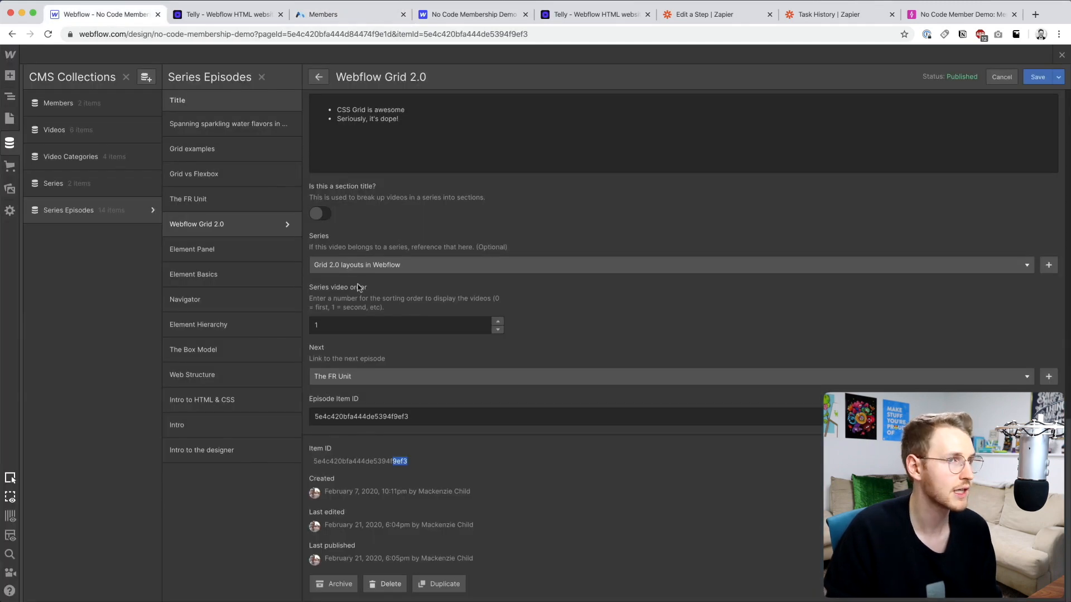
pyautogui.click(1061, 54)
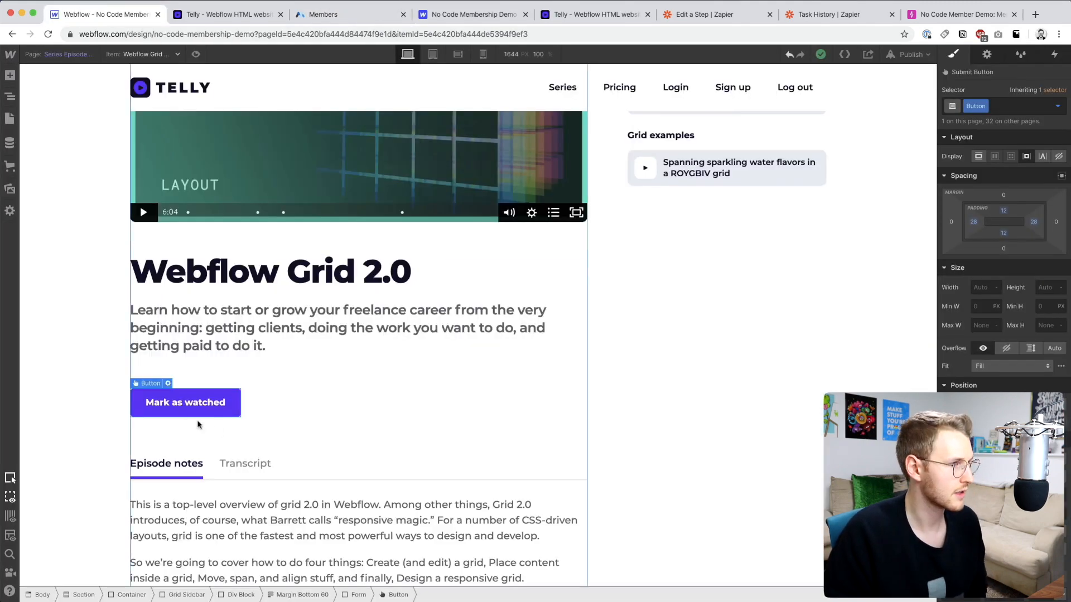
pyautogui.click(312, 407)
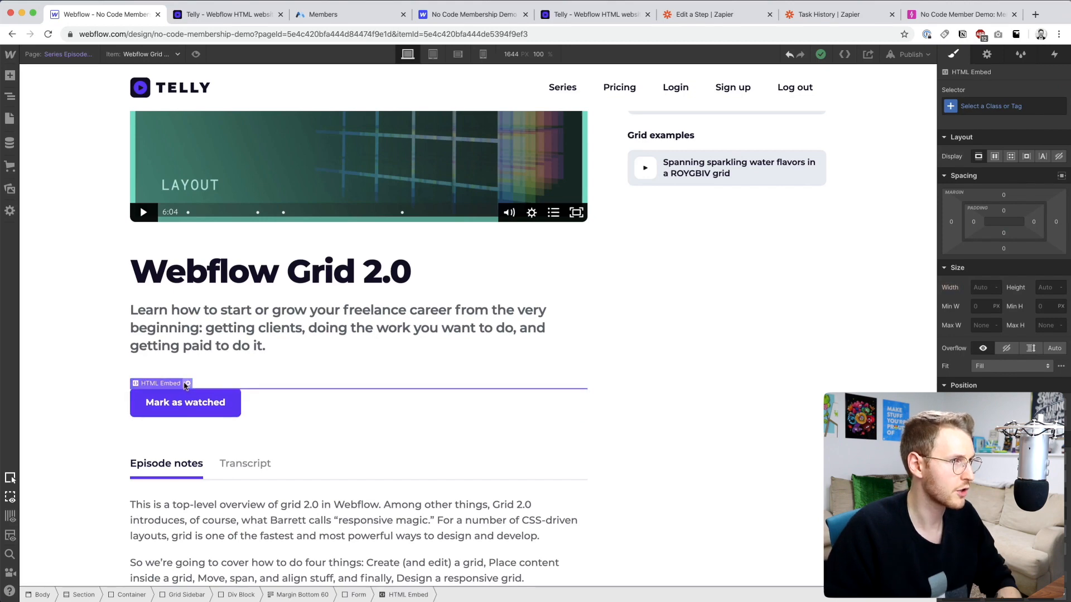
pyautogui.doubleClick(268, 405)
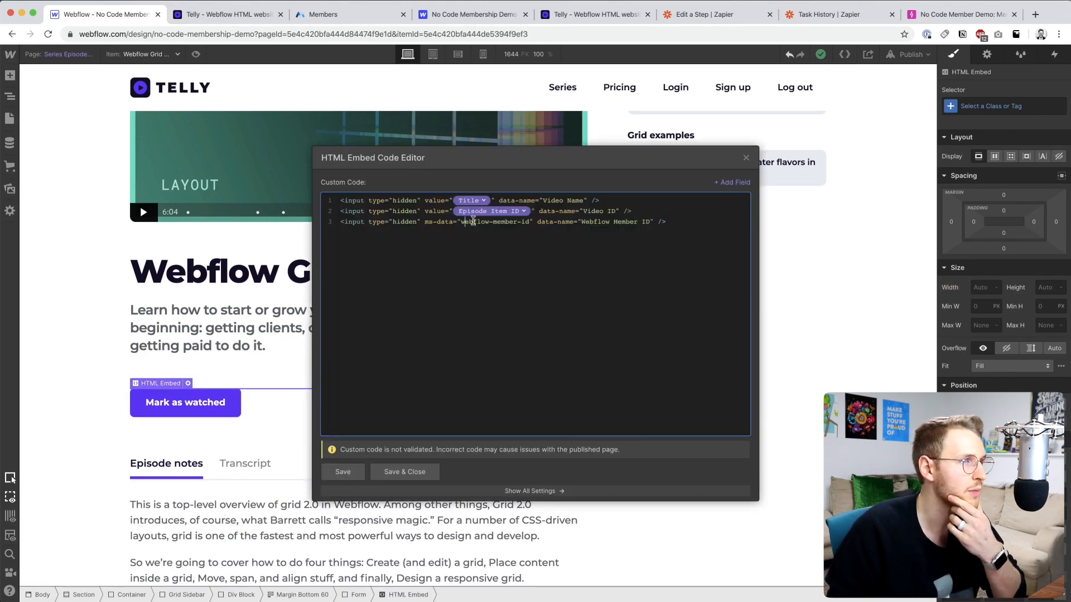
pyautogui.moveTo(465, 222); pyautogui.dragTo(530, 221)
pyautogui.click(535, 222)
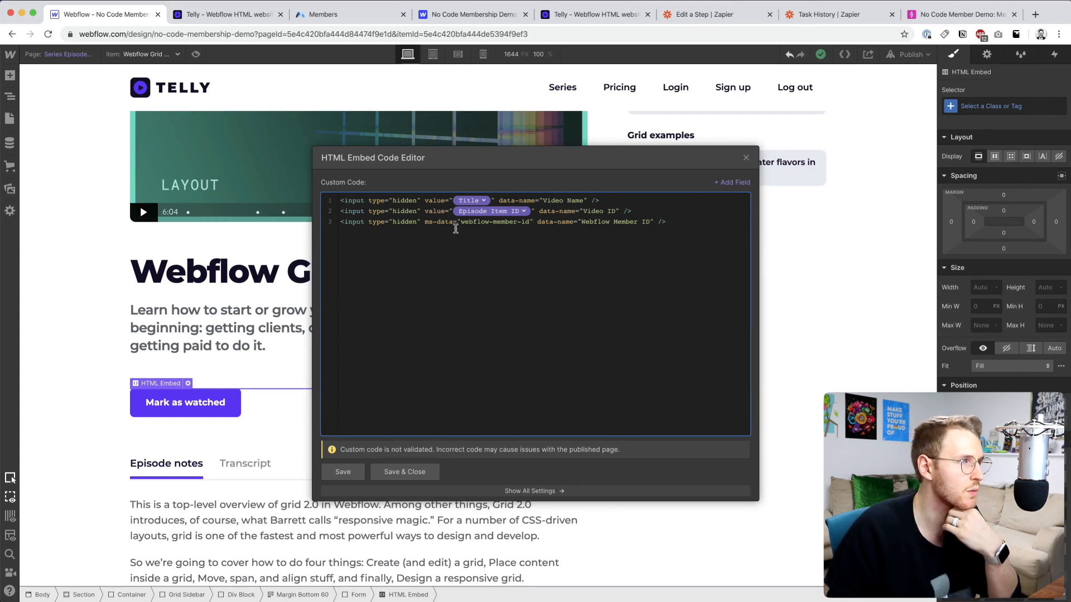
pyautogui.moveTo(463, 222); pyautogui.dragTo(647, 224)
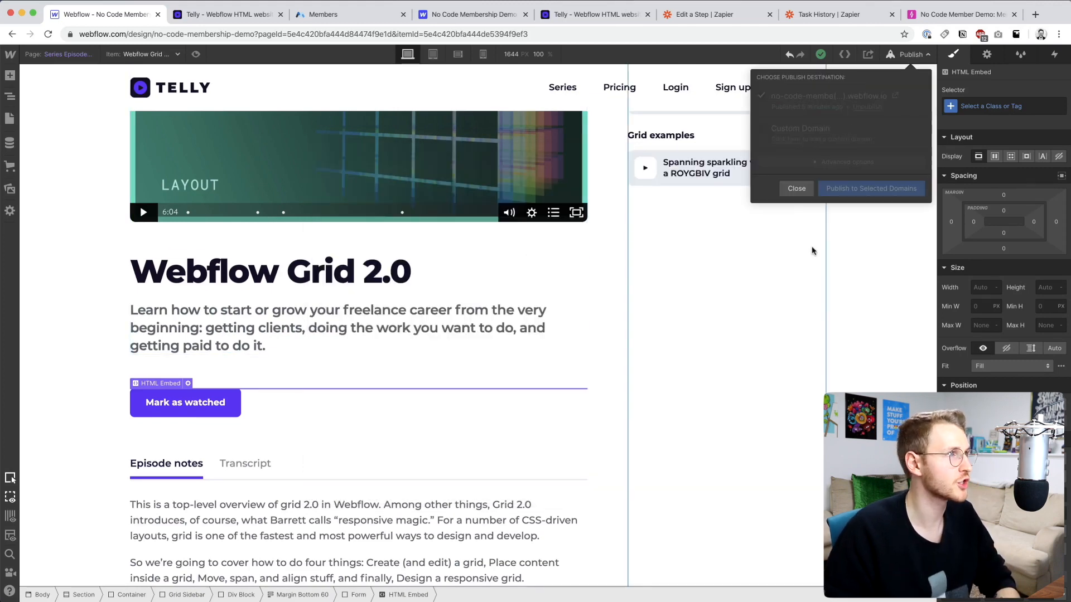
# Step: Reload the published Telly site and submit Mark as watched on the Webflow Grid 2.0 and The FR Unit episodes
pyautogui.press('super+r')
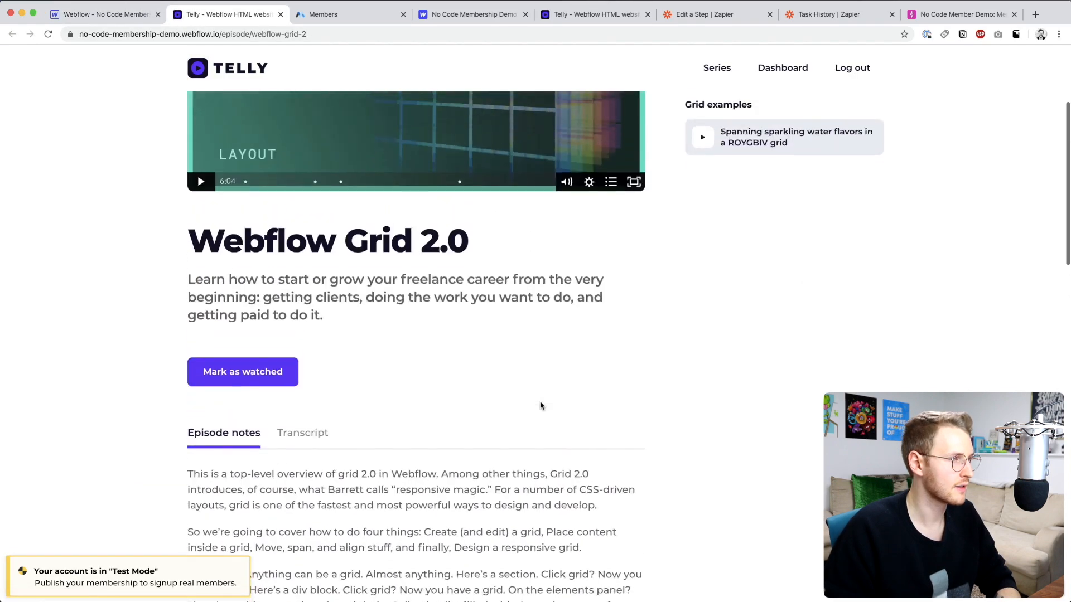
pyautogui.click(276, 373)
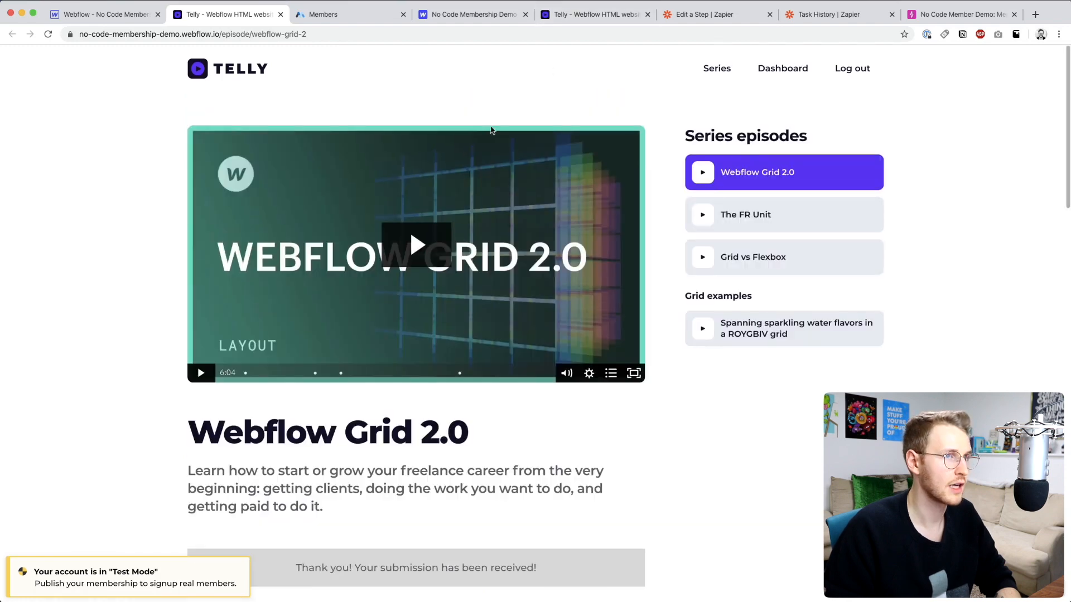
pyautogui.press('super+r')
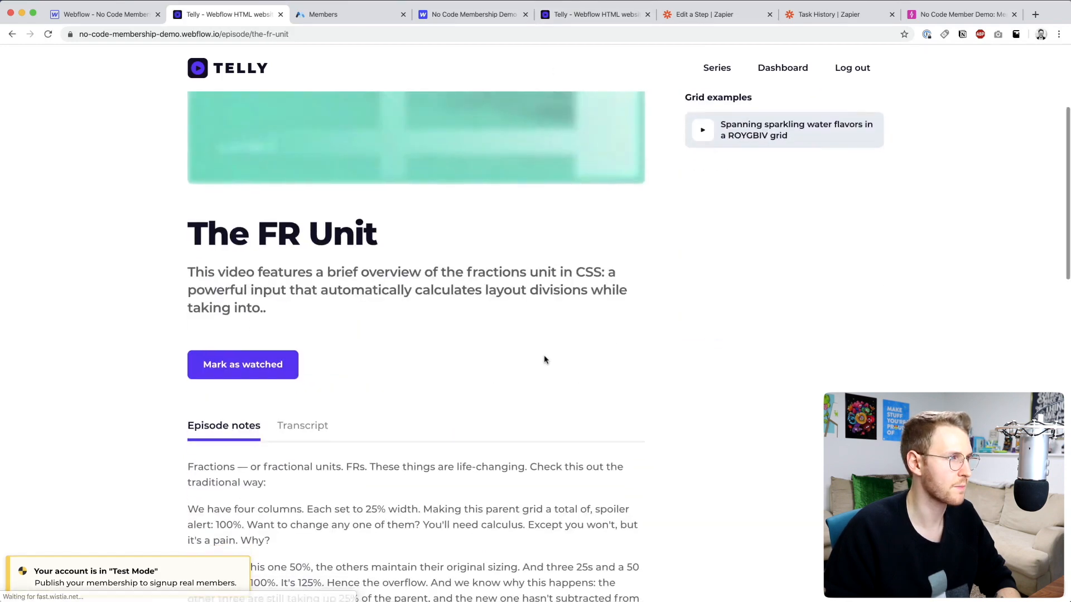
pyautogui.click(244, 361)
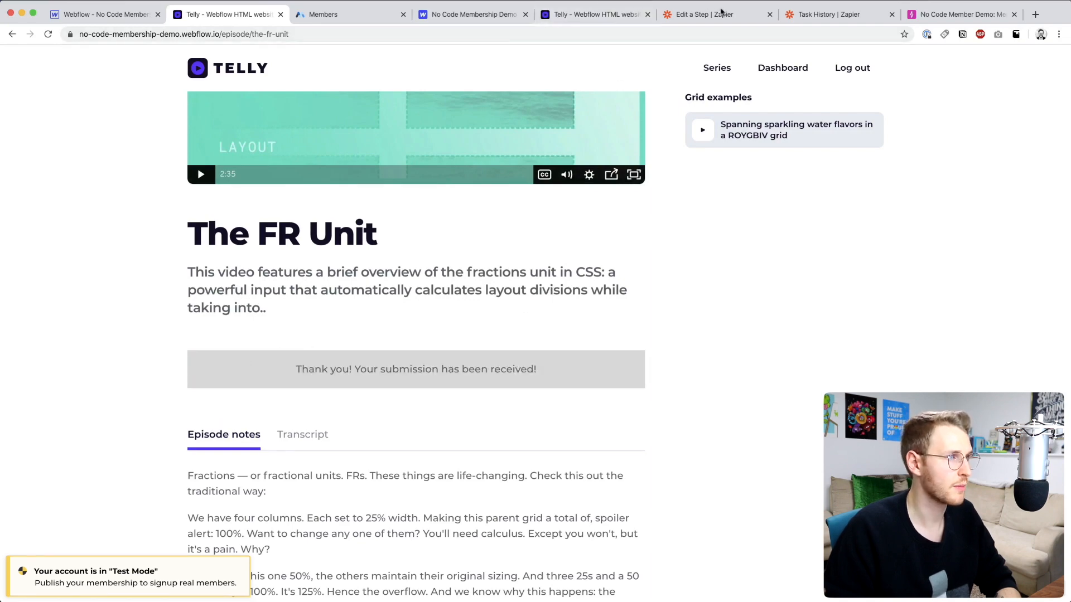
# Step: Return to the Zapier zap, reopen the Form Submission trigger's sample data and fetch more samples
pyautogui.click(713, 14)
pyautogui.scroll(5, 479, 170)
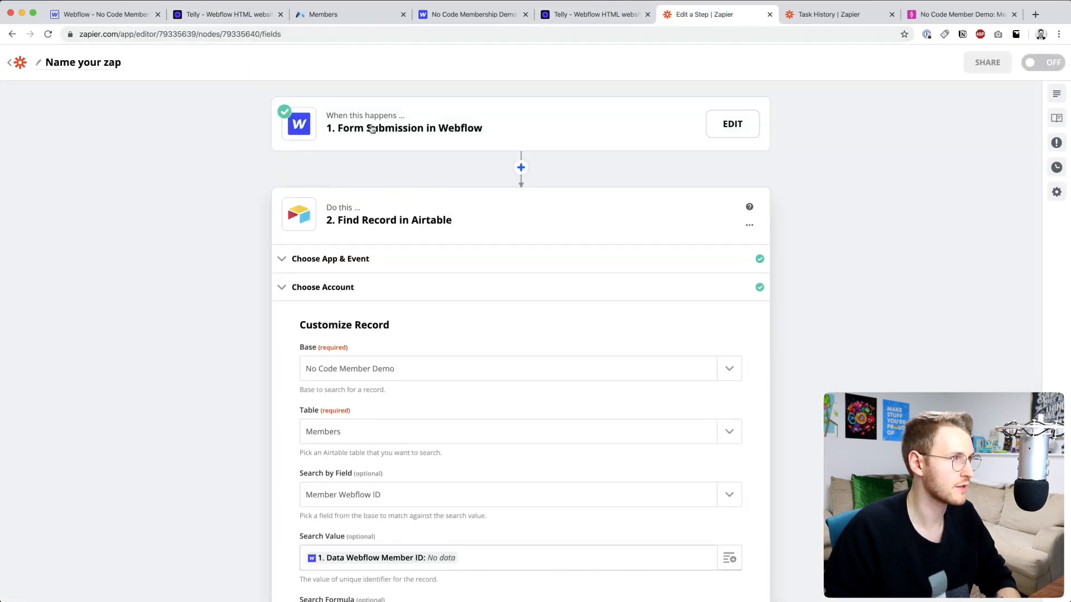
pyautogui.click(370, 128)
pyautogui.click(332, 225)
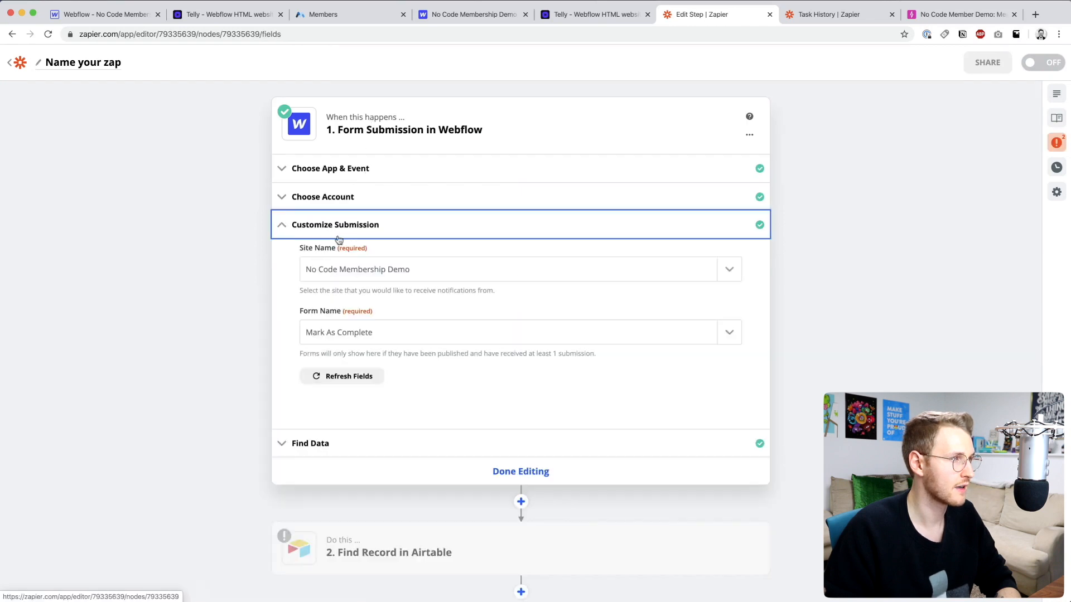
pyautogui.click(313, 444)
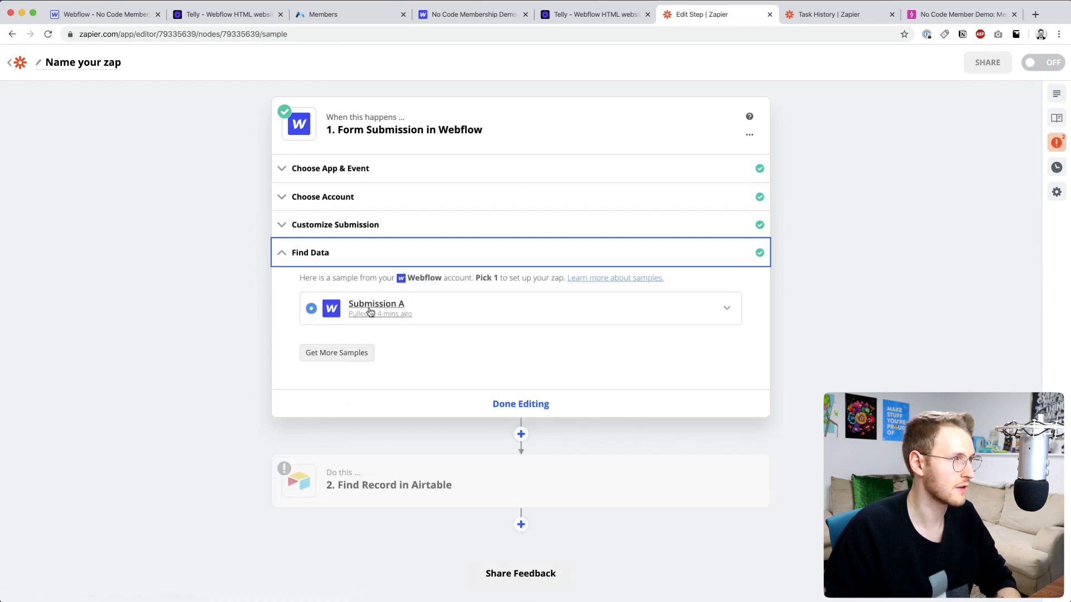
pyautogui.click(336, 357)
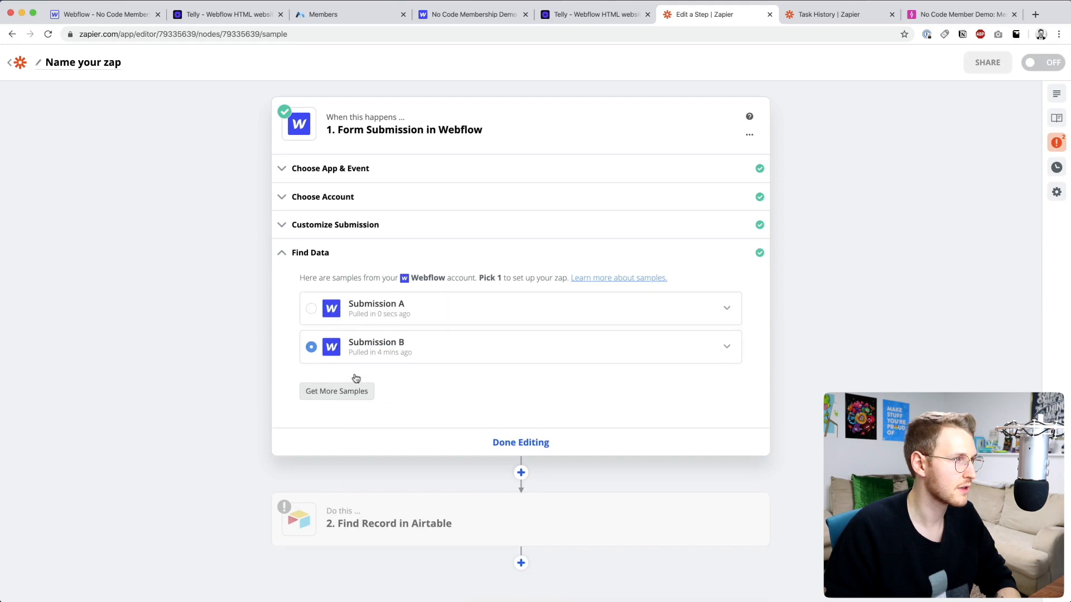
# Step: Compare the Webflow member ID in both submission samples and finish the trigger with Submission A for The FR Unit
pyautogui.click(356, 312)
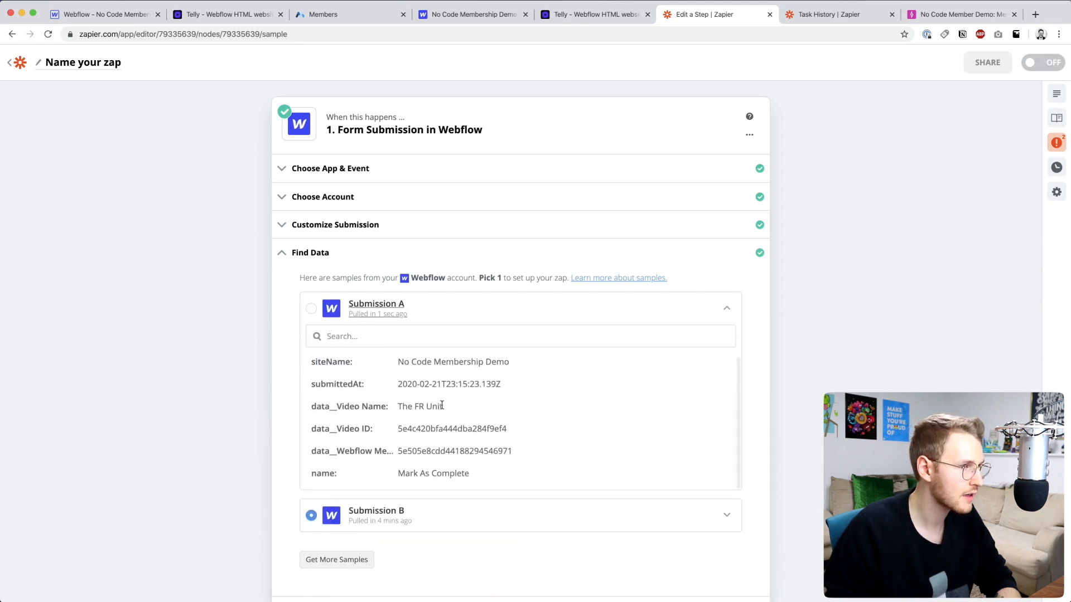
pyautogui.moveTo(311, 452); pyautogui.dragTo(466, 452)
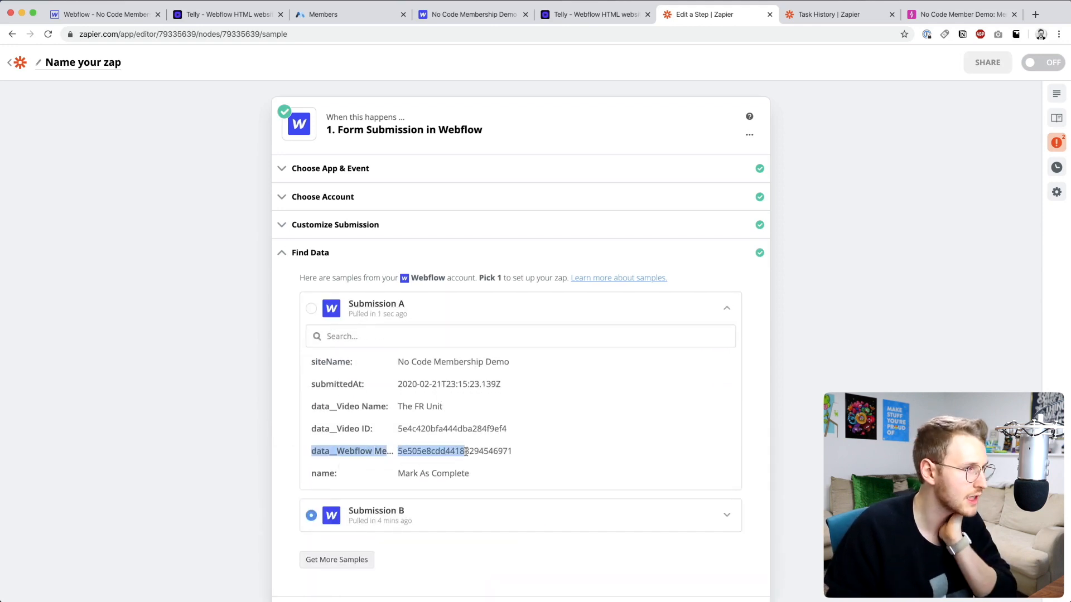
pyautogui.click(526, 449)
pyautogui.scroll(-3, 525, 448)
pyautogui.click(387, 435)
pyautogui.scroll(-5, 387, 436)
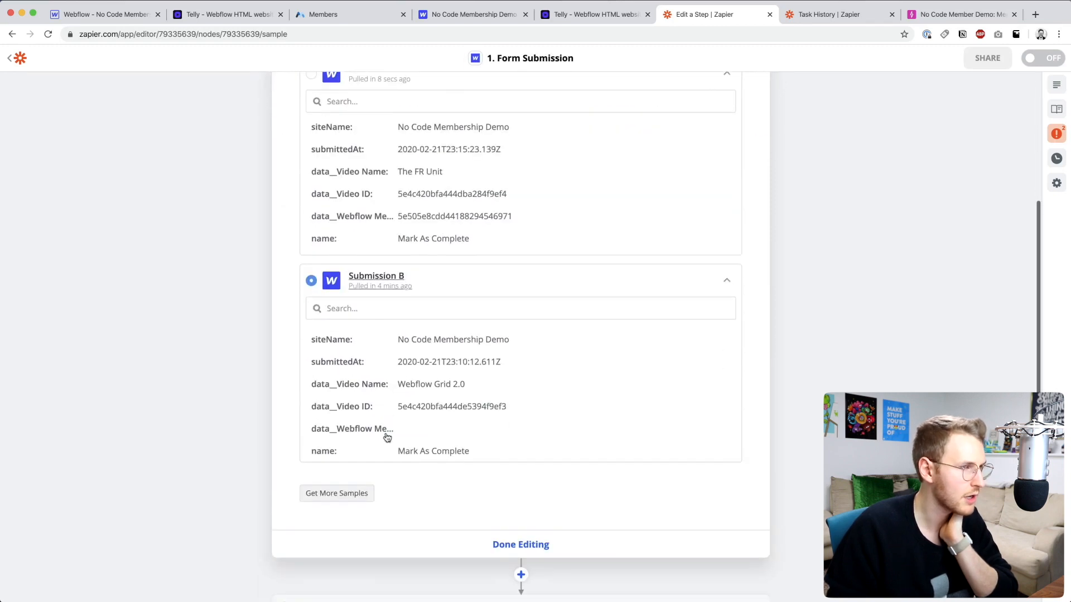
pyautogui.scroll(3, 437, 427)
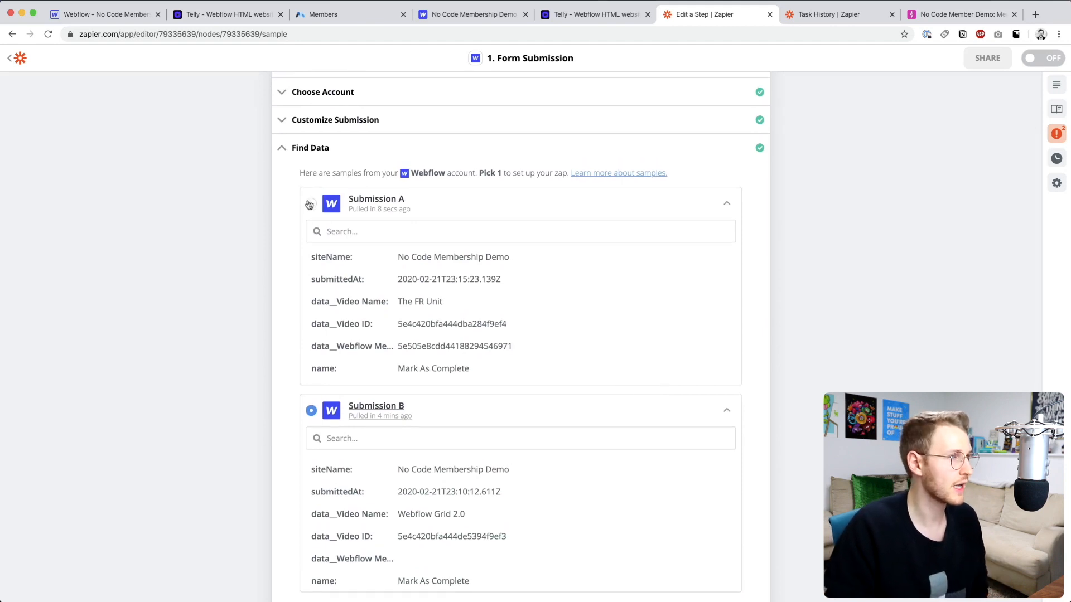
pyautogui.click(311, 204)
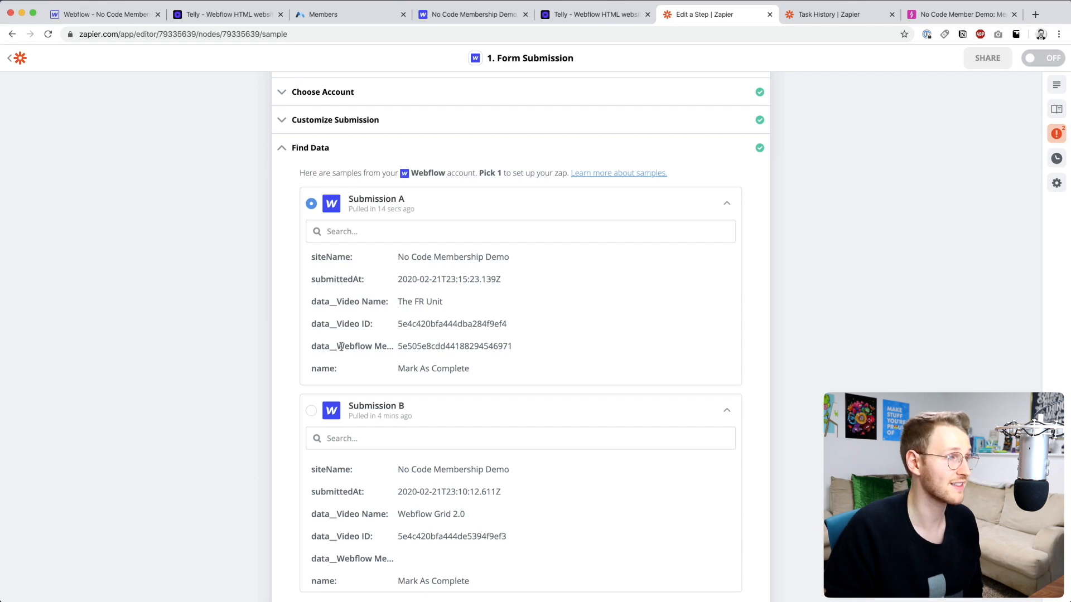
pyautogui.moveTo(341, 347); pyautogui.dragTo(513, 346)
pyautogui.scroll(-5, 513, 346)
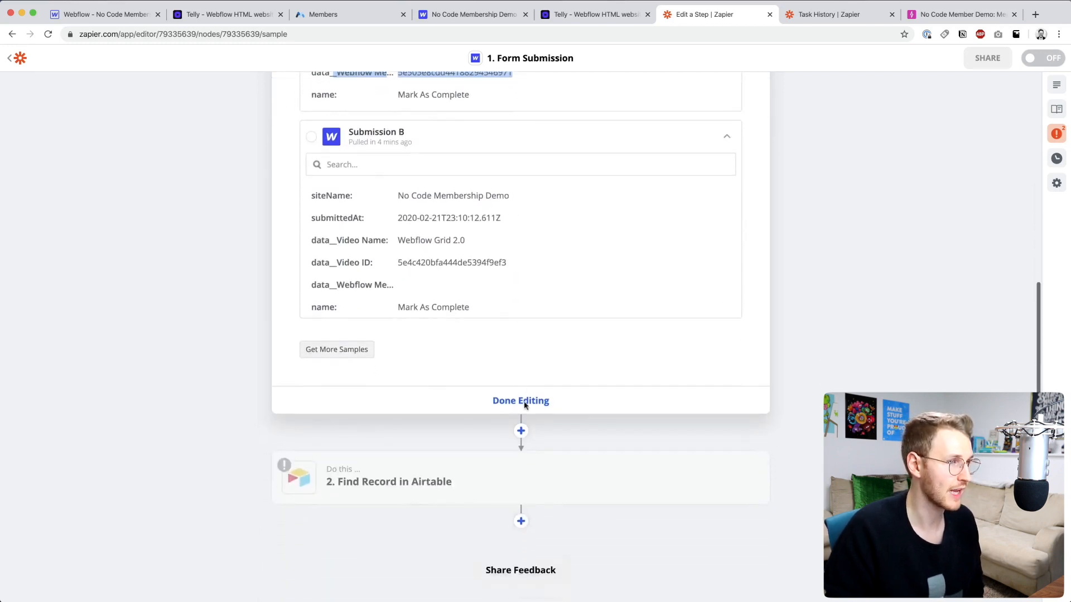
pyautogui.click(525, 401)
# Step: Reopen the Find Record customization, choose Member Webflow ID as the search field and continue with the form's Webflow Member ID as search value
pyautogui.click(385, 208)
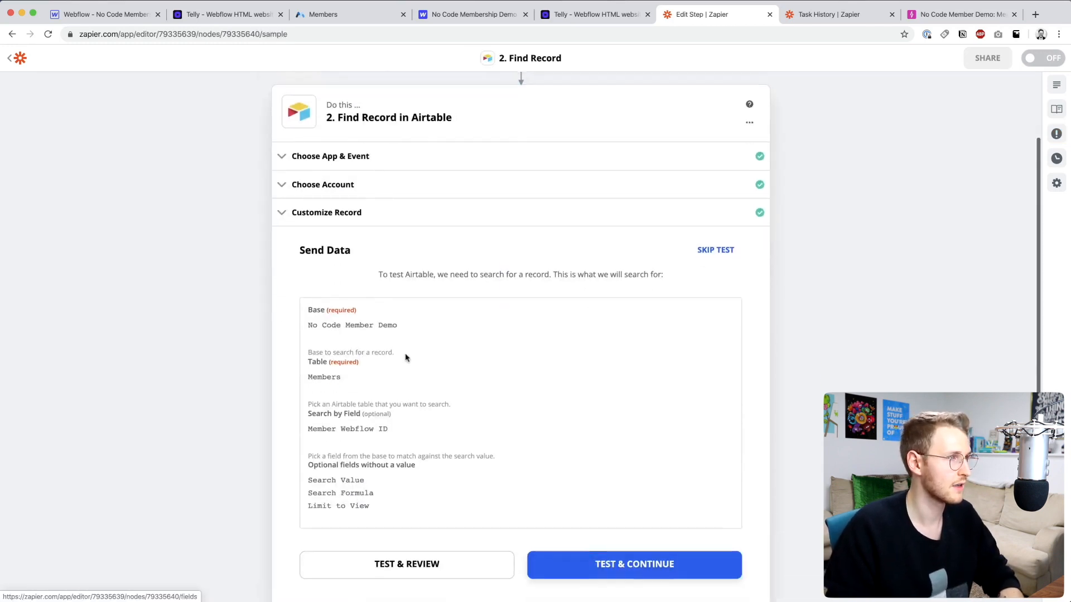
pyautogui.click(324, 213)
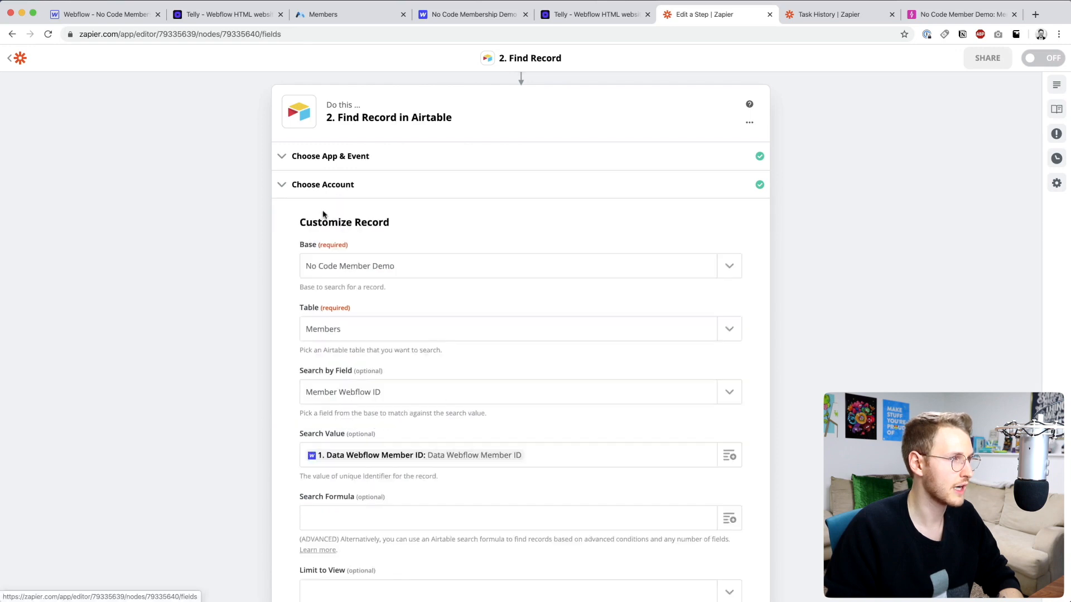
pyautogui.scroll(-3, 382, 410)
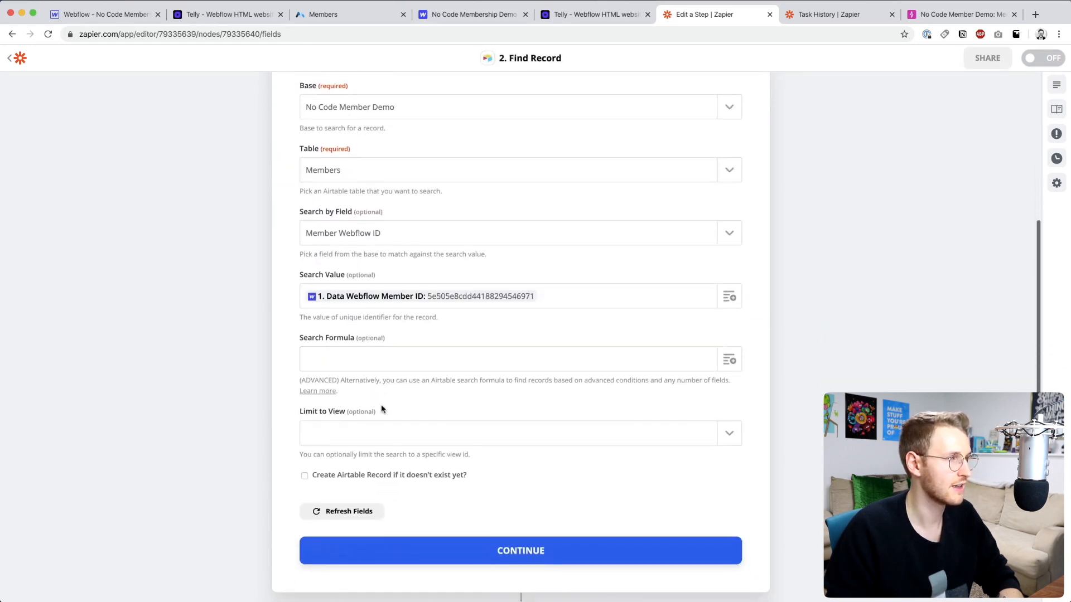
pyautogui.moveTo(311, 233); pyautogui.dragTo(369, 233)
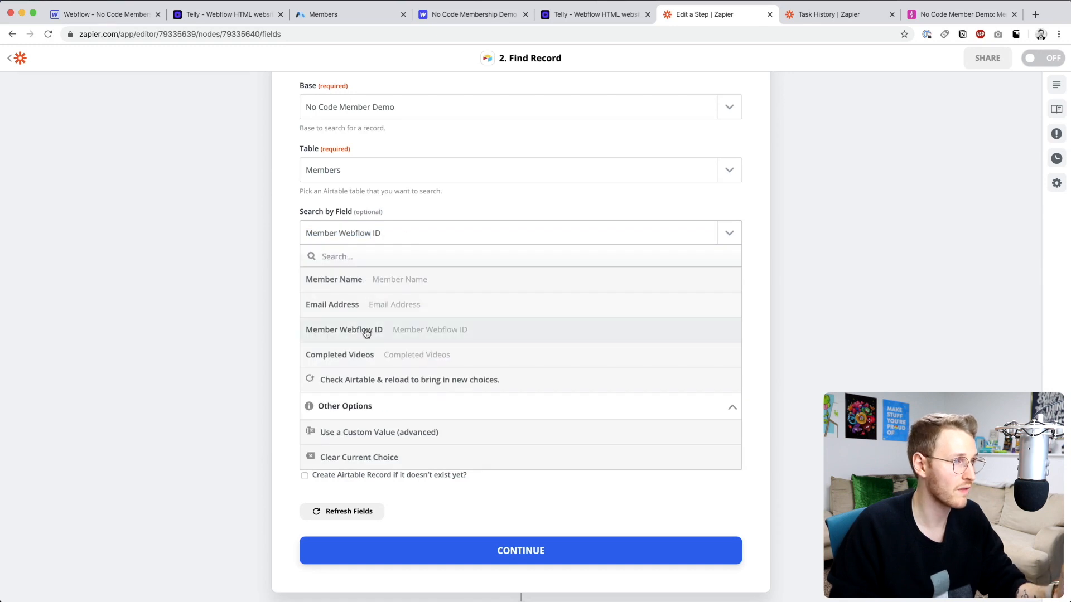
pyautogui.click(366, 331)
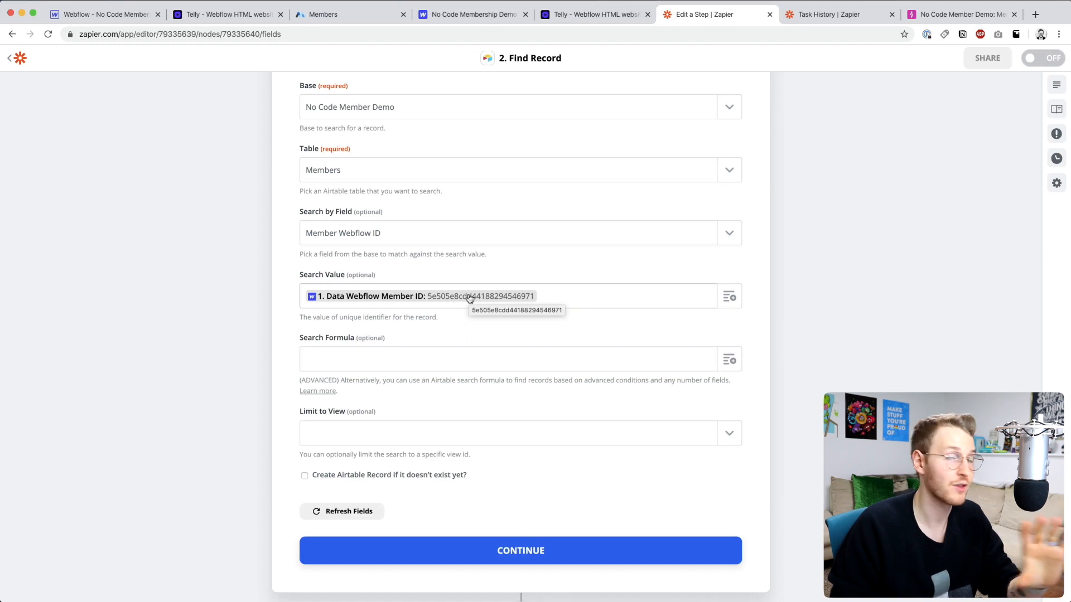
pyautogui.click(529, 549)
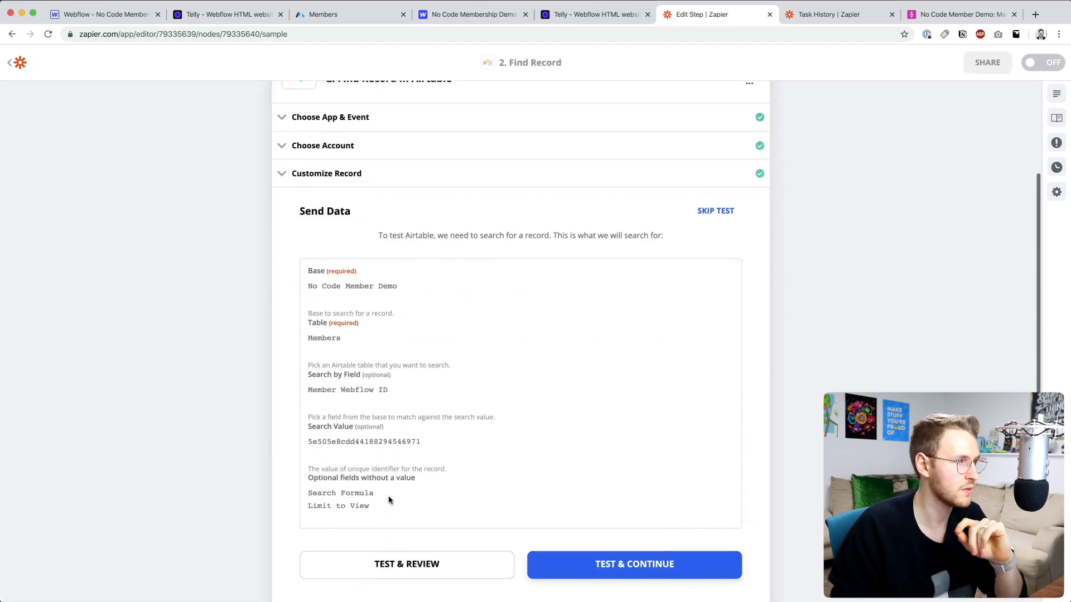
# Step: Test the Find Record search in Airtable and read the test result
pyautogui.scroll(-2, 388, 495)
pyautogui.click(388, 496)
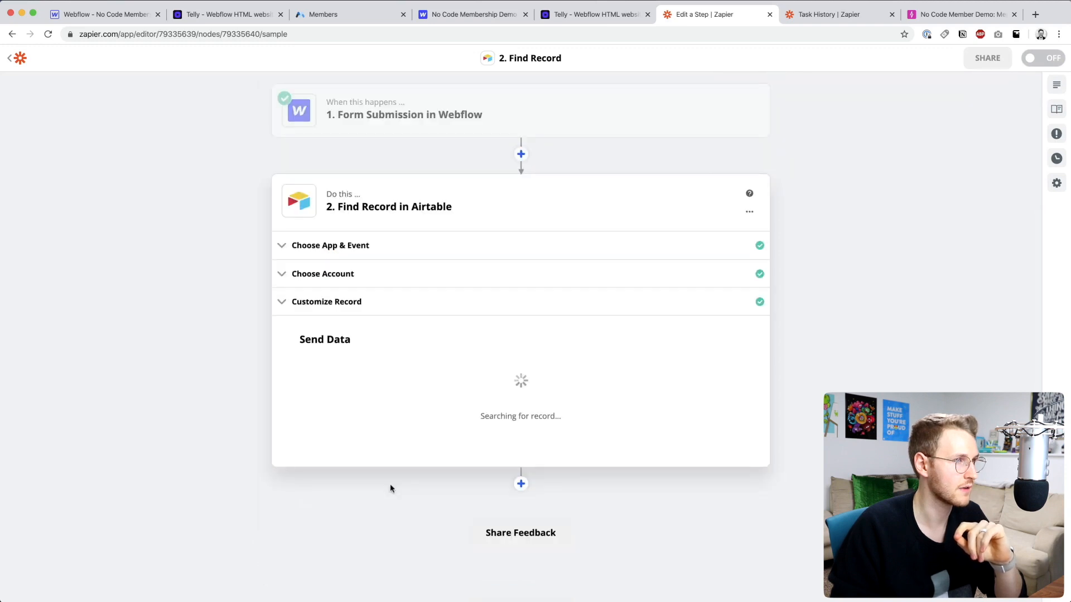
pyautogui.moveTo(361, 317); pyautogui.dragTo(464, 300)
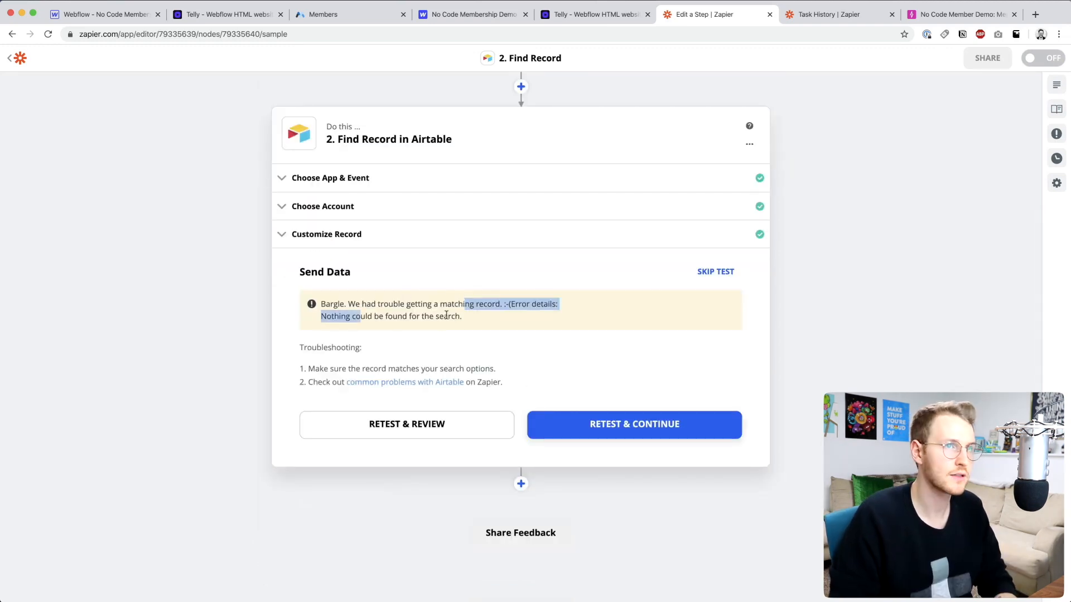
pyautogui.click(446, 316)
# Step: Compare the record in Airtable's Members table with the member profile open in Memberstack
pyautogui.click(936, 21)
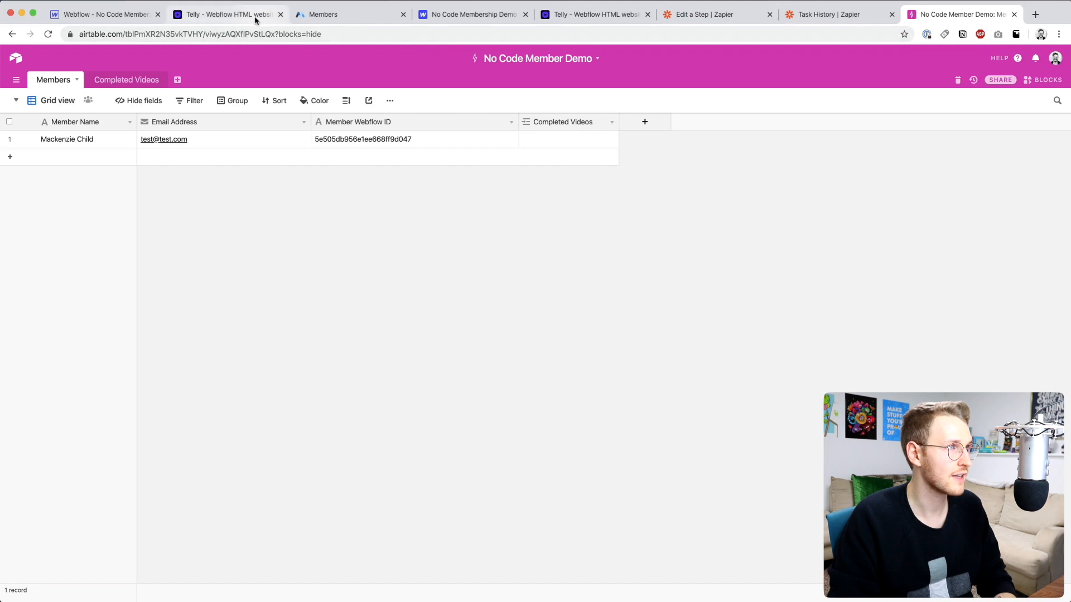
pyautogui.click(339, 15)
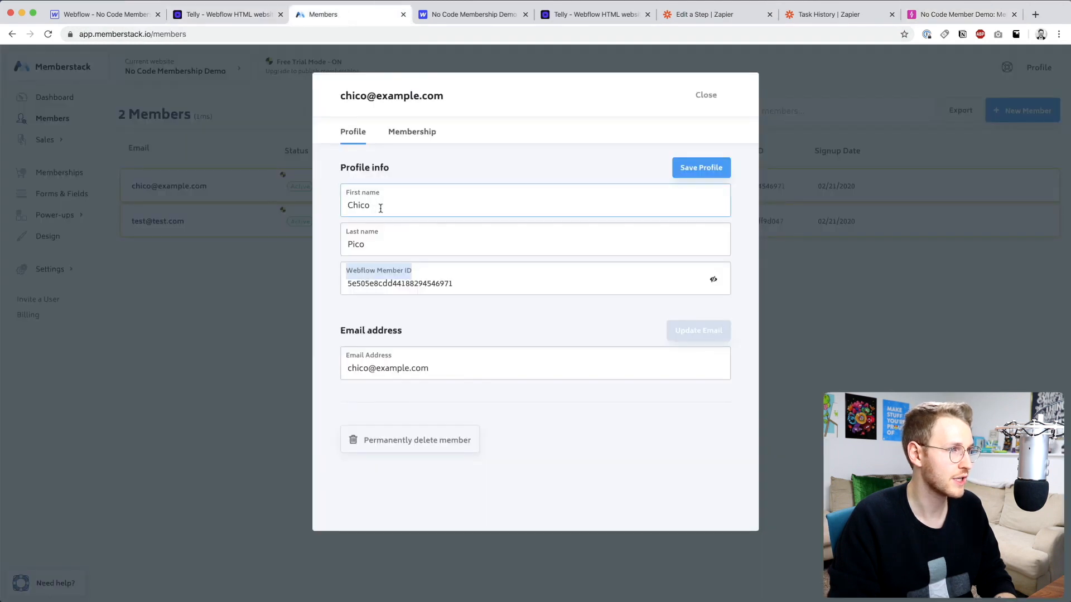
pyautogui.moveTo(380, 208); pyautogui.dragTo(349, 216)
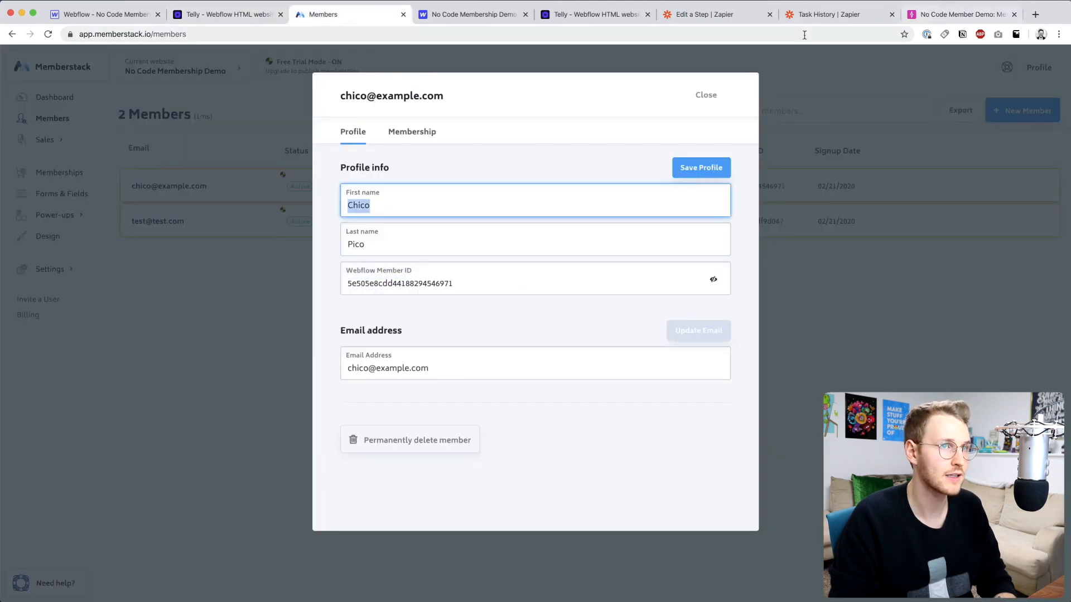
pyautogui.click(954, 15)
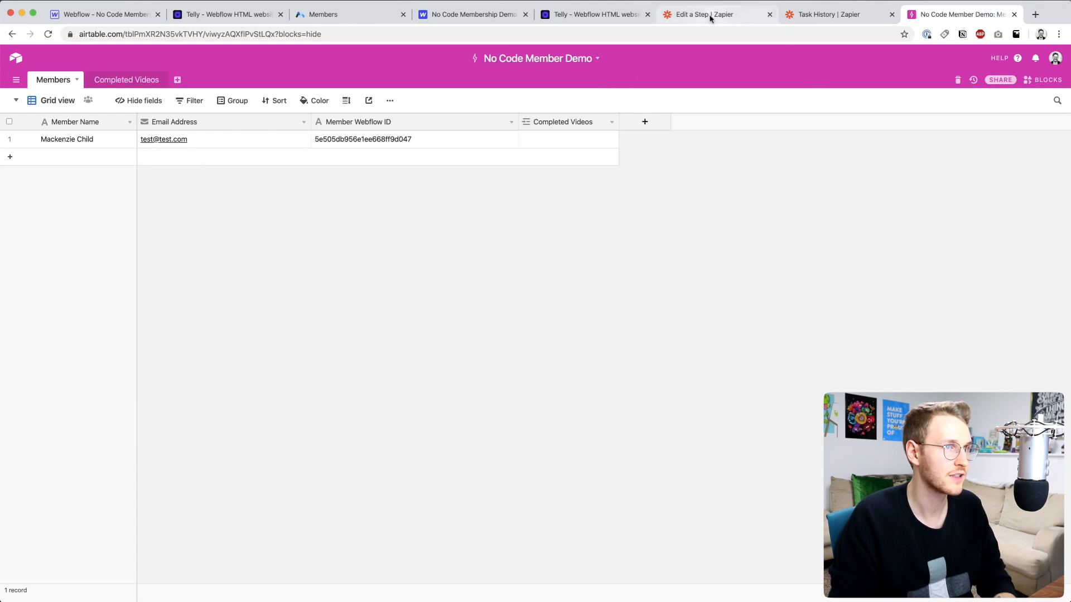
# Step: Log out of the Telly site and log back in with the email of the member in Airtable and the account password
pyautogui.click(229, 15)
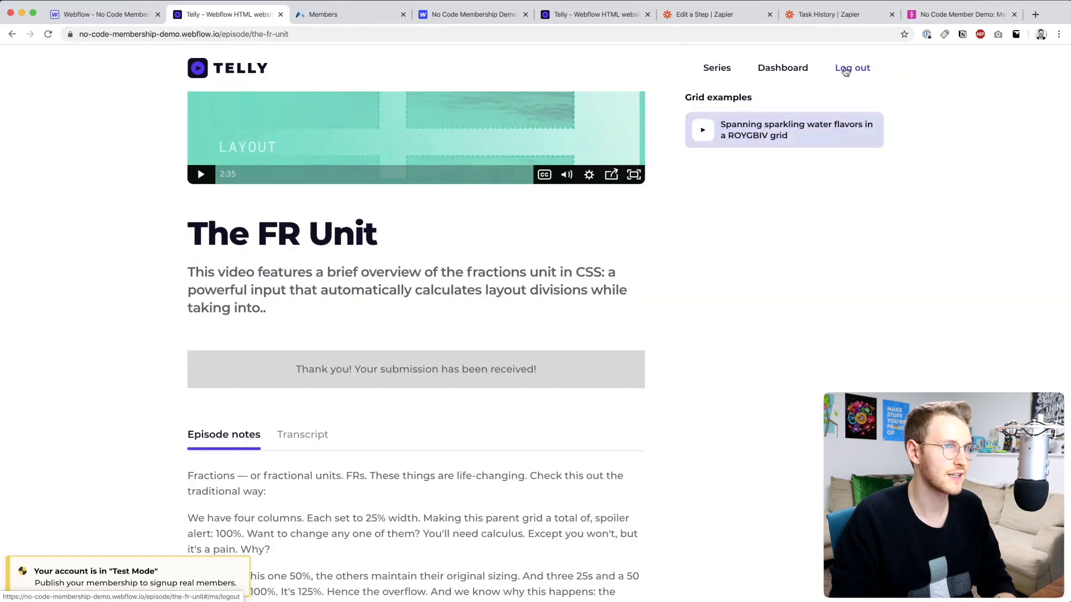
pyautogui.click(845, 71)
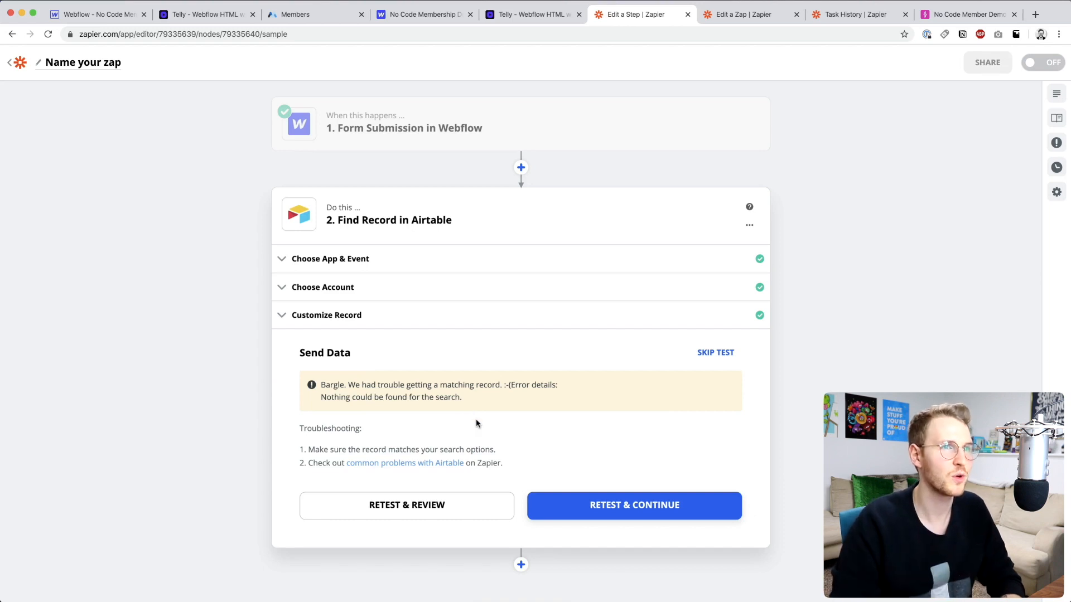
pyautogui.click(938, 12)
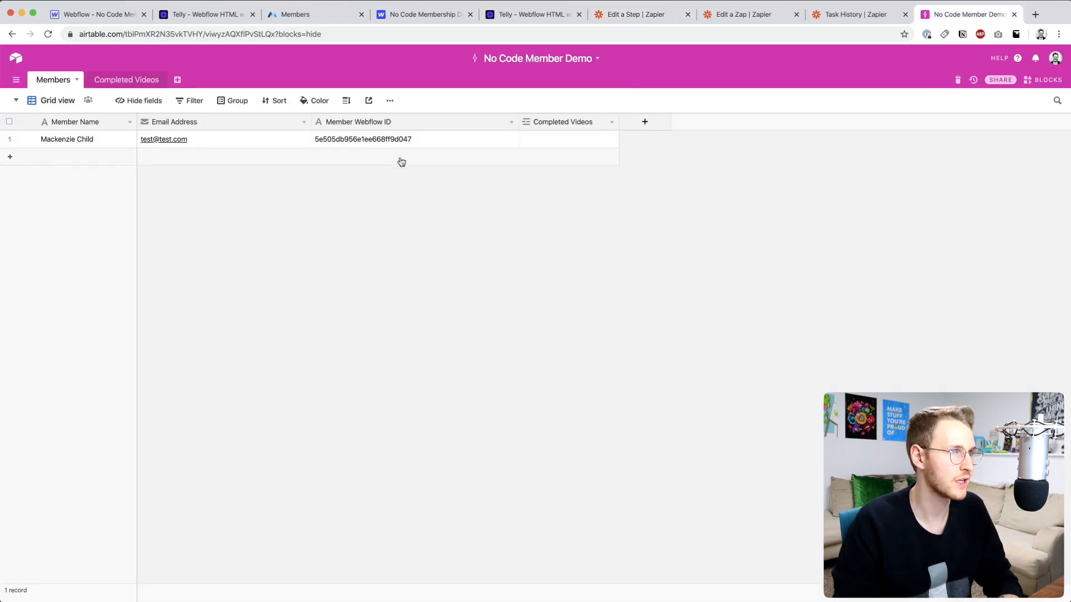
pyautogui.click(641, 15)
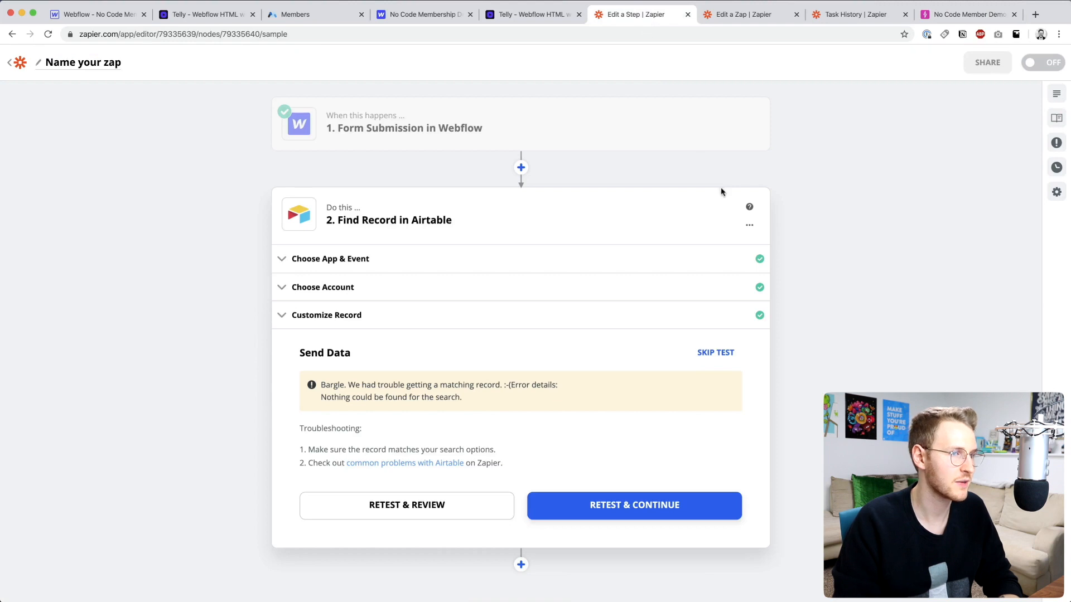
pyautogui.click(939, 20)
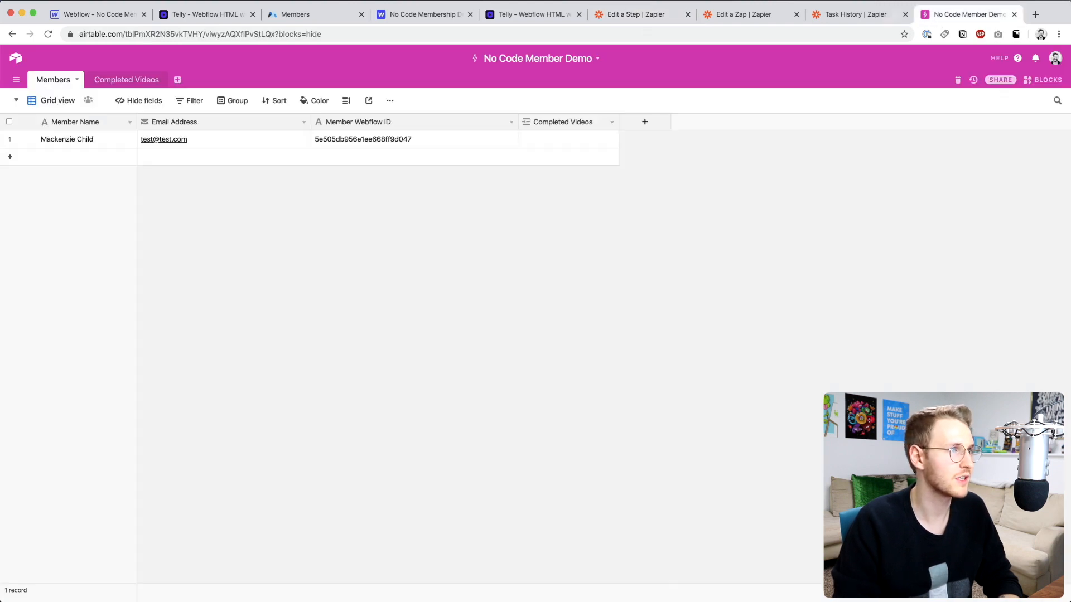
pyautogui.click(499, 20)
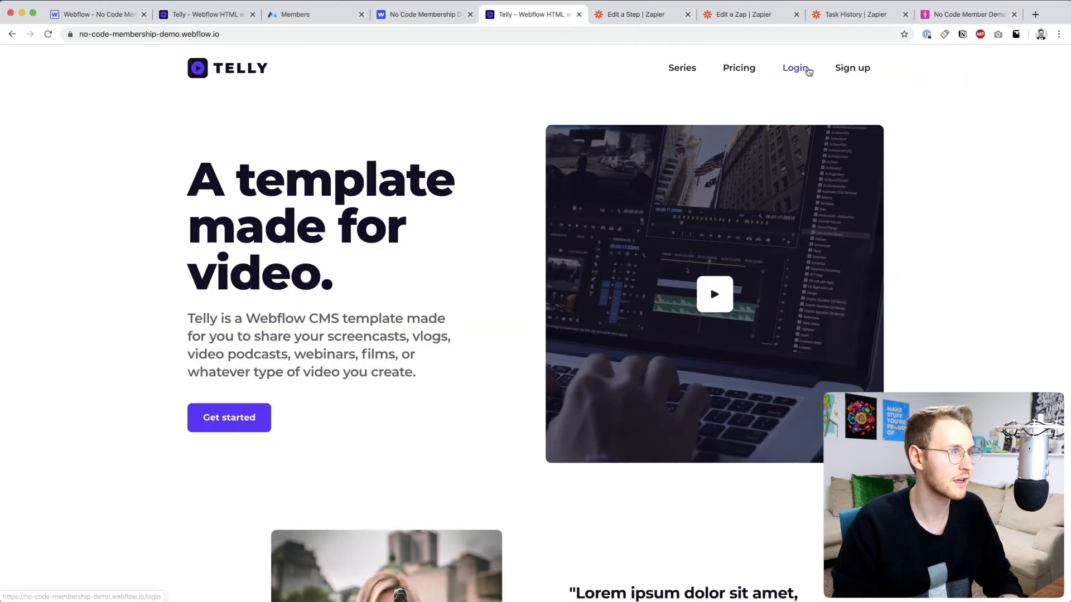
pyautogui.click(801, 69)
pyautogui.write('test@test.com')
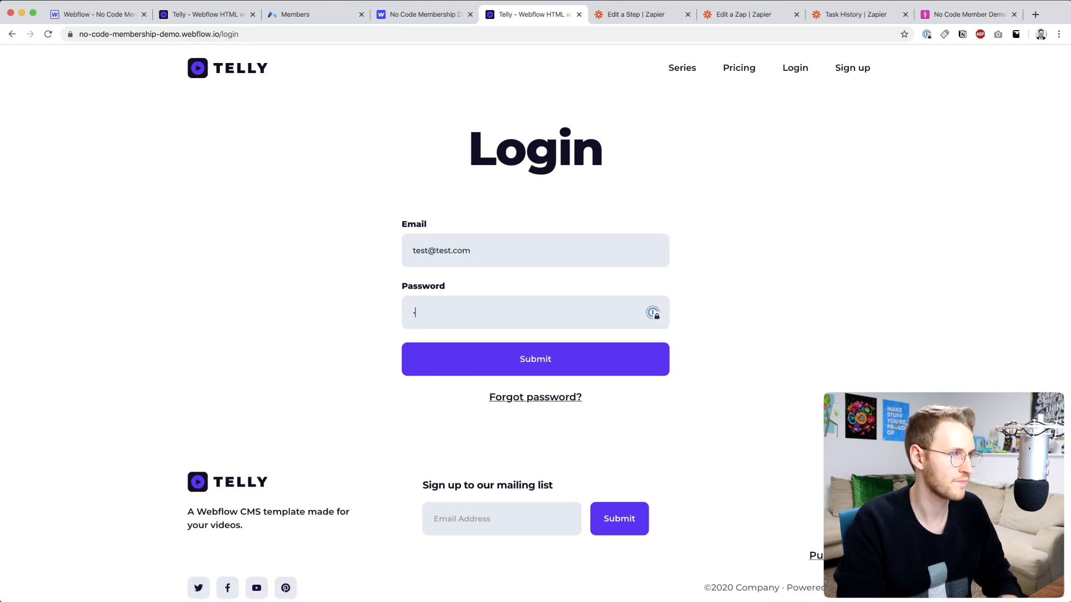
pyautogui.write('••••••••')
pyautogui.press('Return')
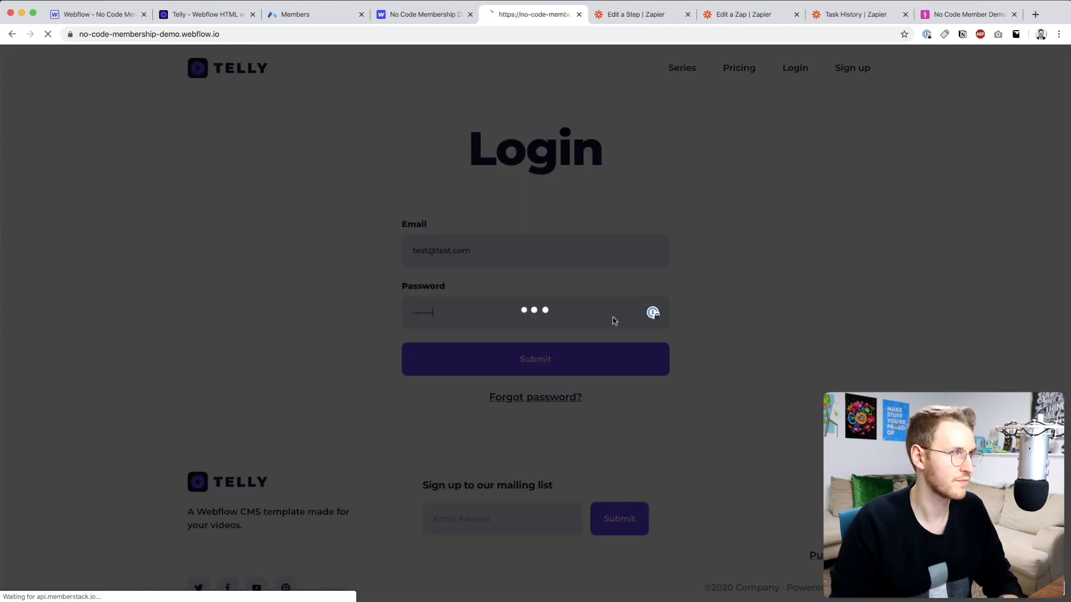
# Step: Open the Intro to the designer episode from the Grid 2.0 series and submit Mark as watched
pyautogui.click(702, 68)
pyautogui.scroll(-5, 674, 268)
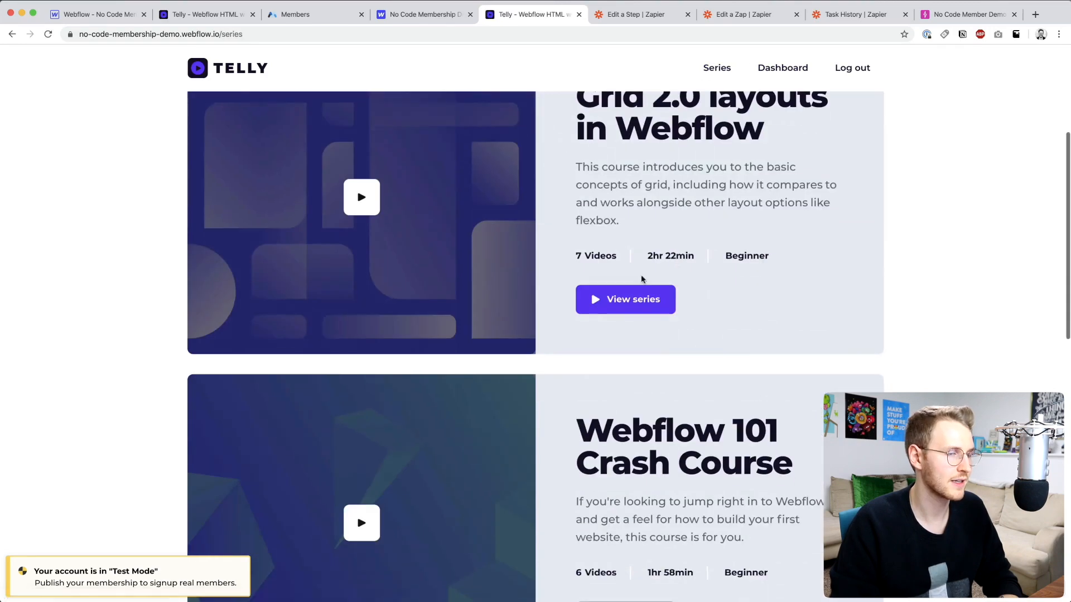
pyautogui.scroll(-6, 638, 409)
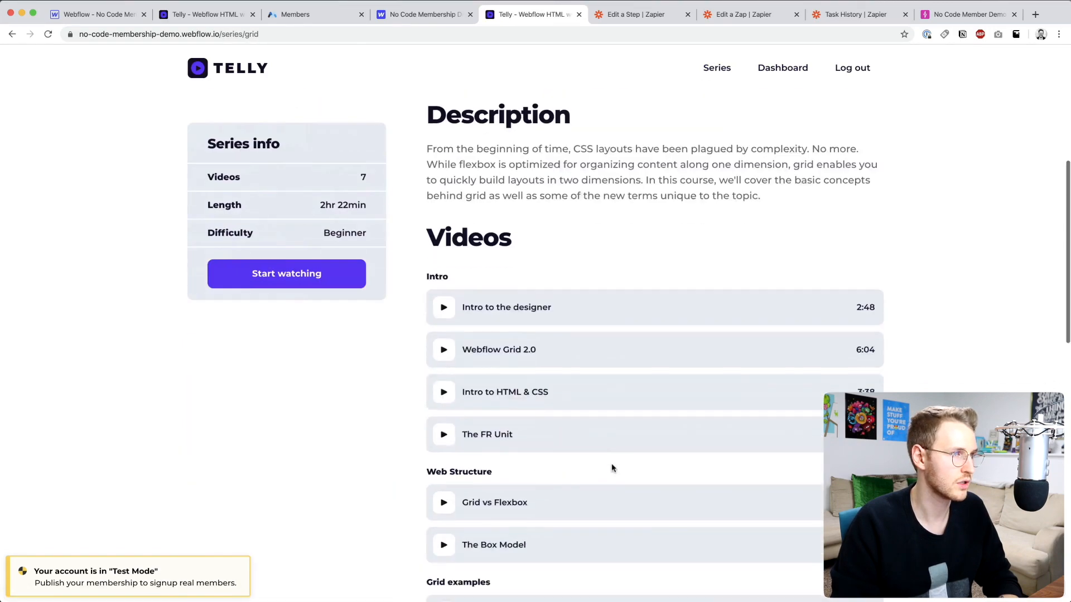
pyautogui.scroll(-4, 628, 383)
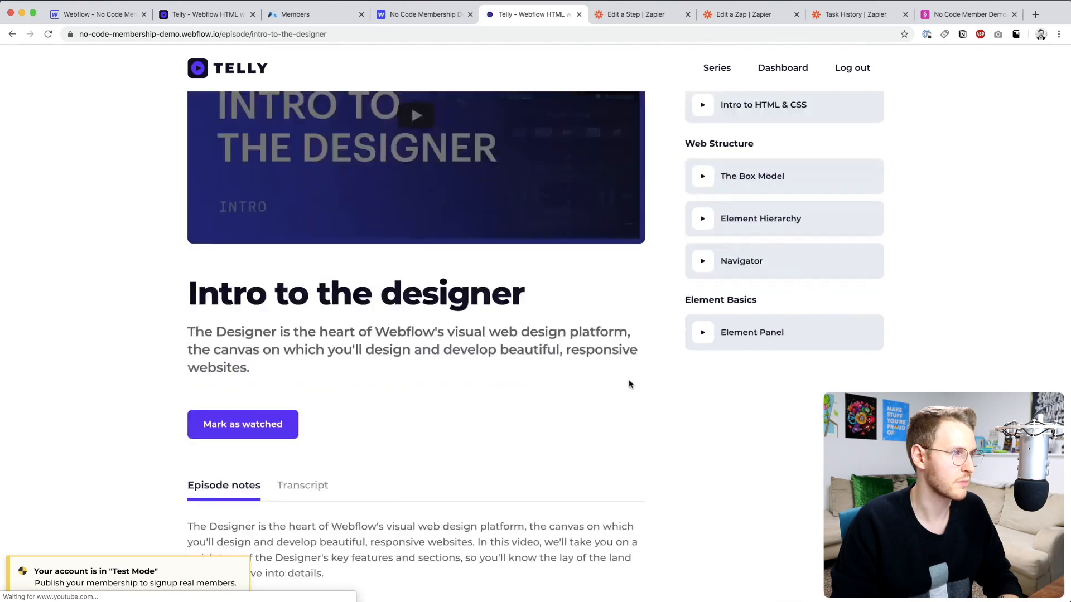
pyautogui.click(237, 369)
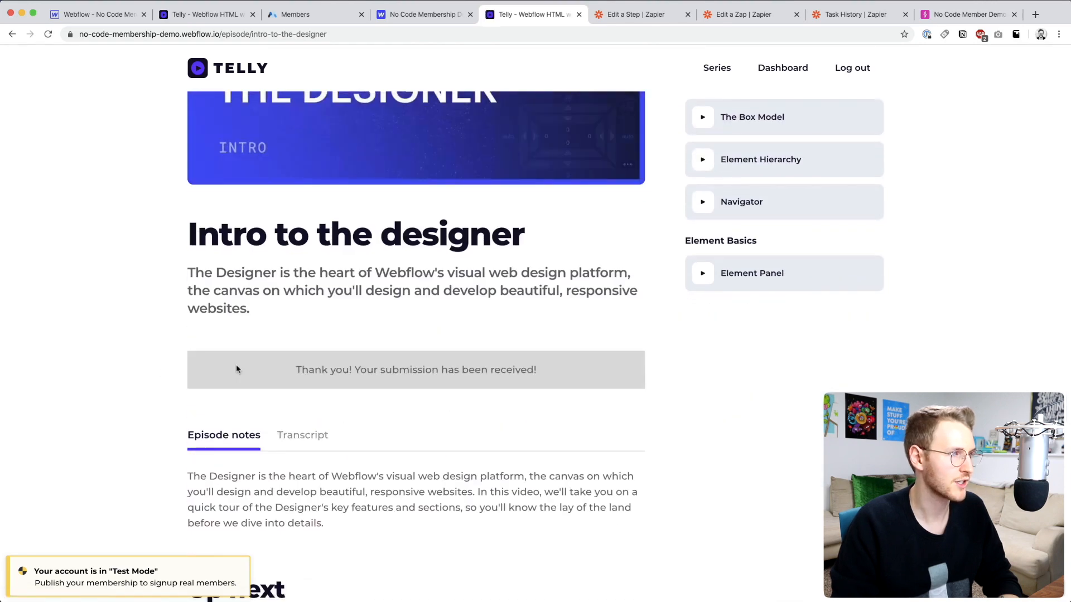
pyautogui.moveTo(261, 370); pyautogui.dragTo(526, 370)
# Step: Return to the zap's Form Submission trigger, fetch more samples and expand the newest submission to check its data
pyautogui.click(273, 15)
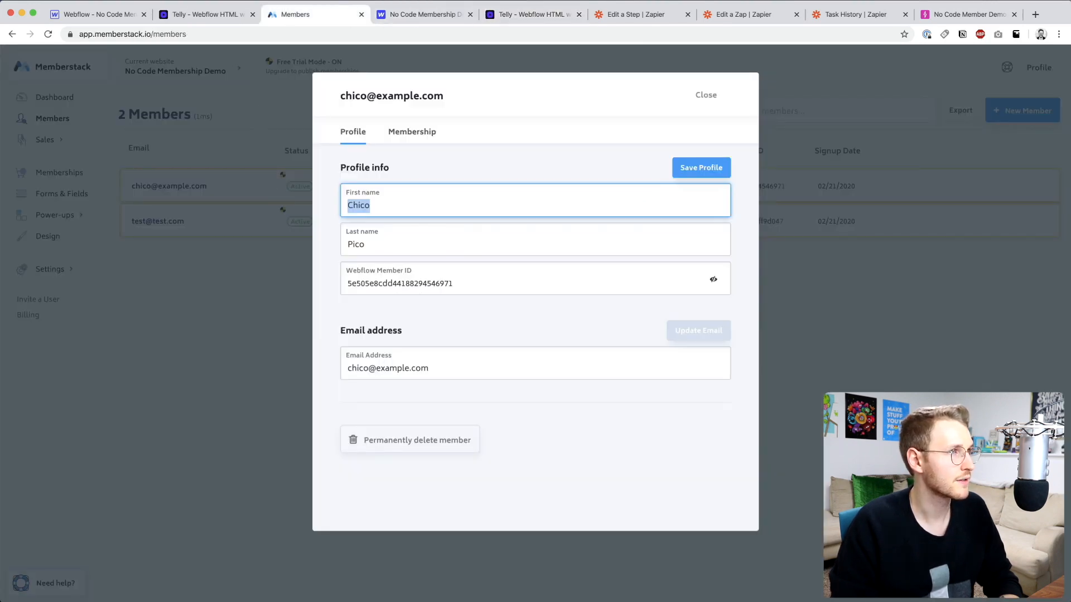
pyautogui.click(636, 15)
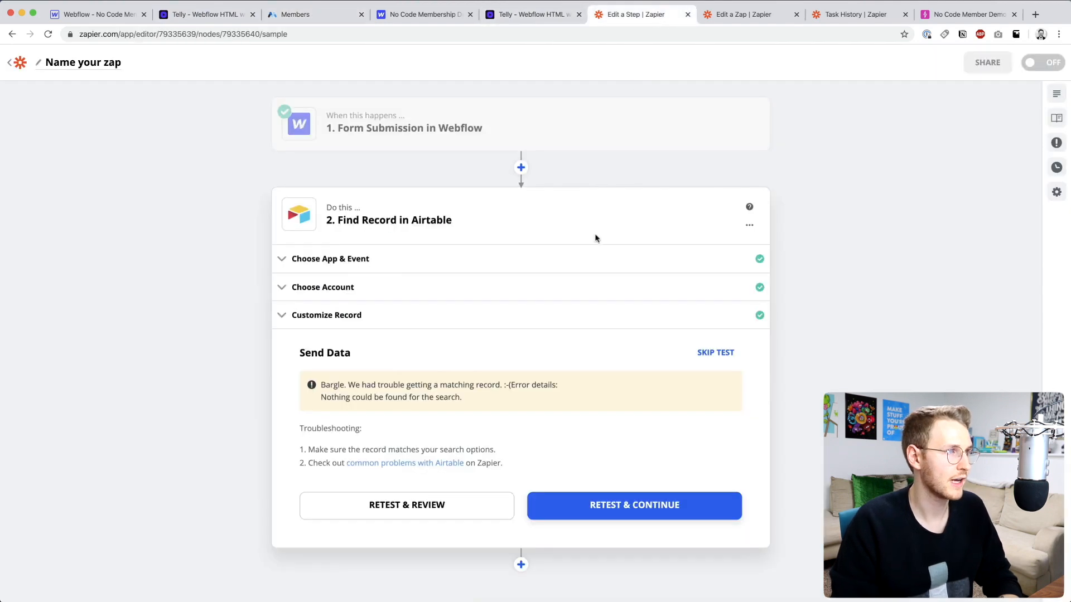
pyautogui.click(540, 127)
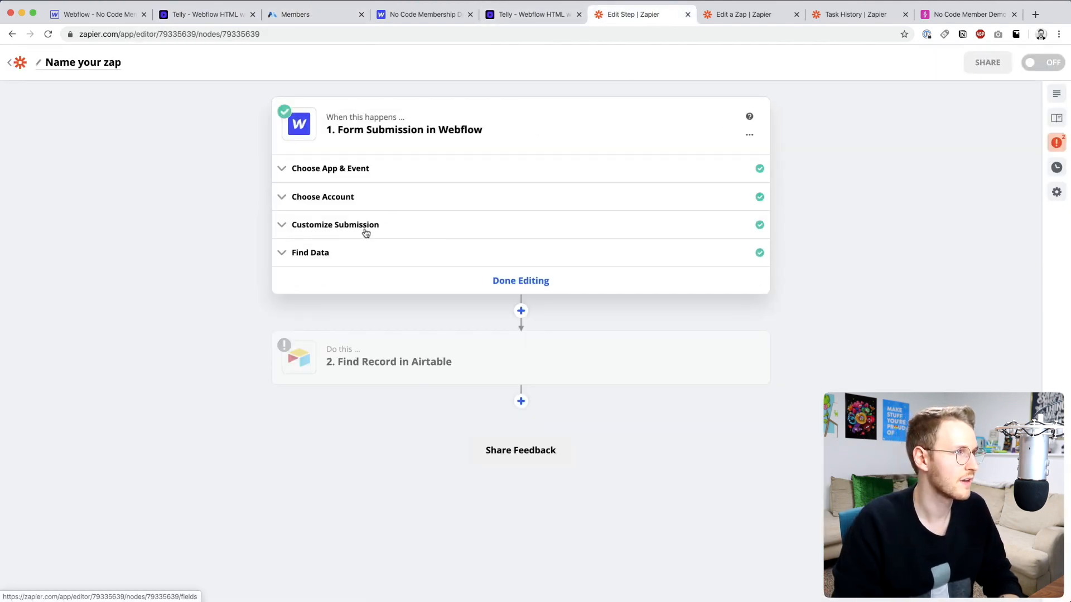
pyautogui.click(333, 254)
pyautogui.click(336, 391)
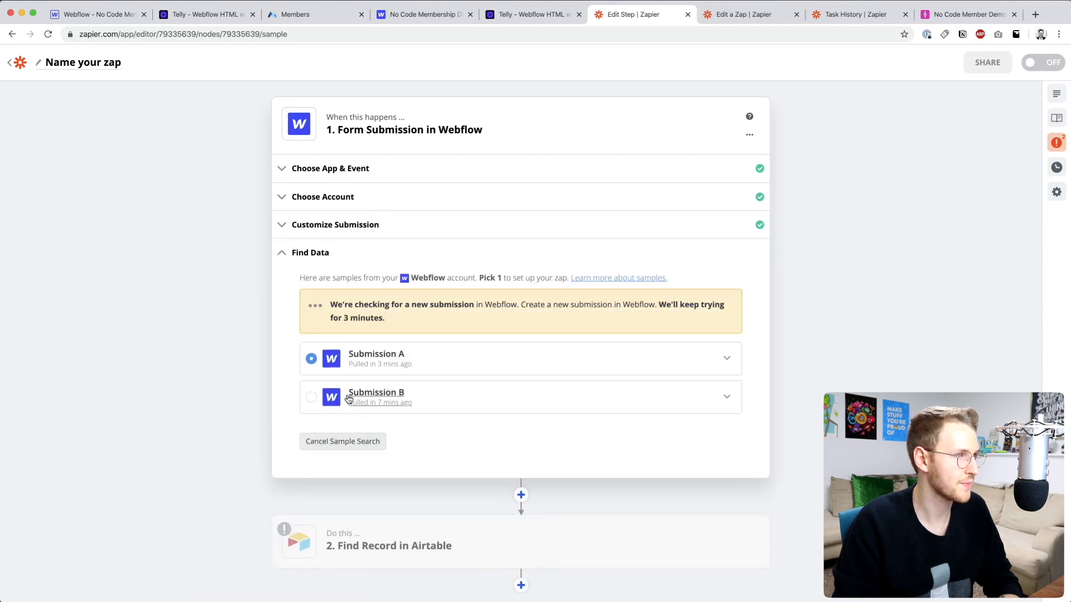
pyautogui.click(375, 304)
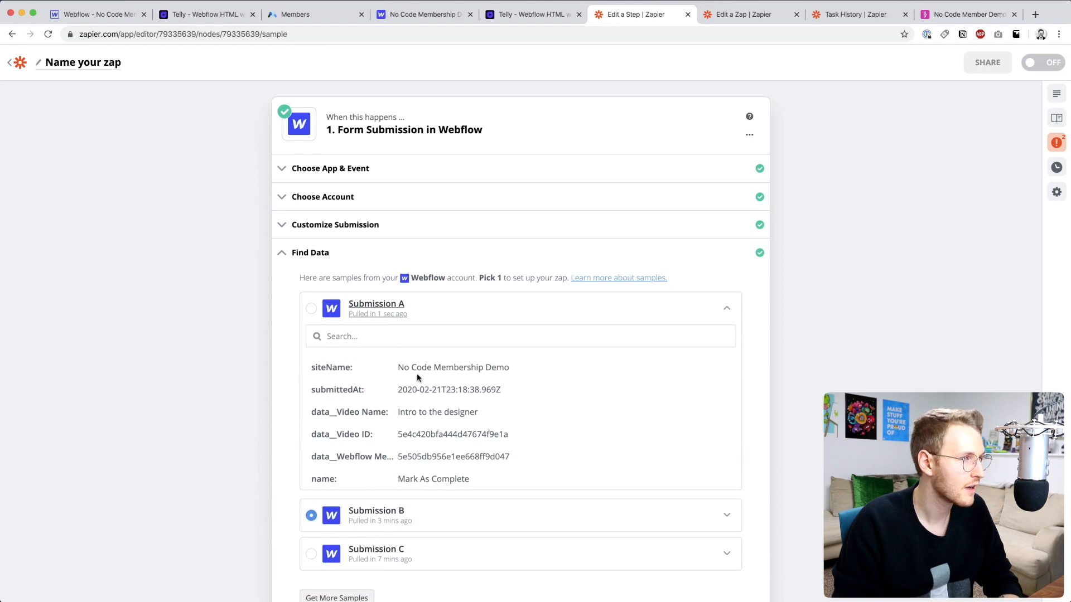
# Step: Check Submission A's data, pick it as the Form Submission trigger's sample and finish editing the trigger
pyautogui.scroll(-1, 440, 444)
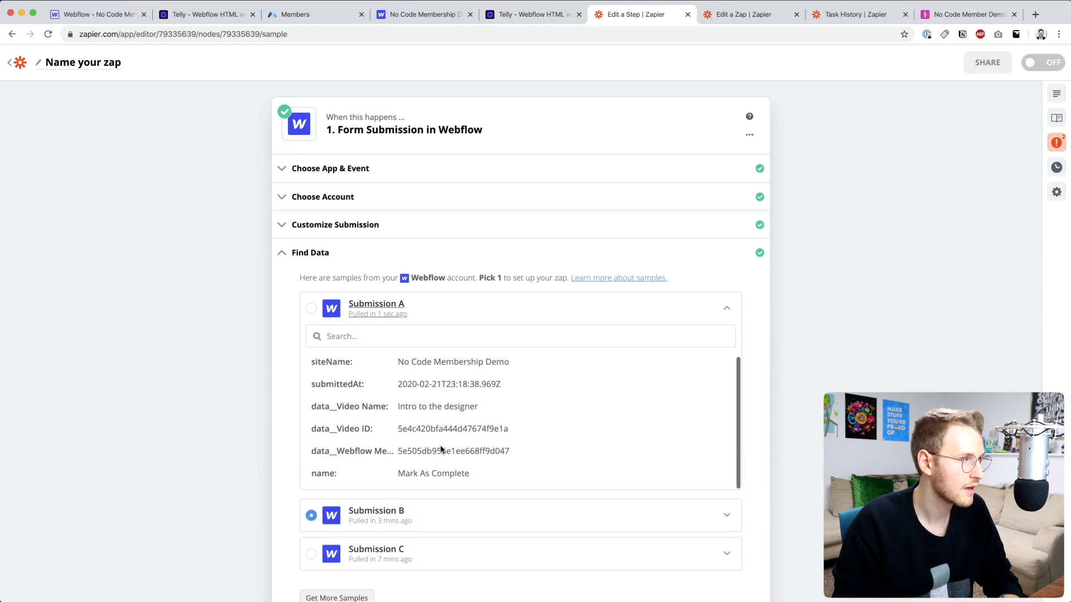
pyautogui.tripleClick(426, 363)
pyautogui.click(410, 402)
pyautogui.moveTo(398, 406); pyautogui.dragTo(472, 406)
pyautogui.scroll(-2, 471, 407)
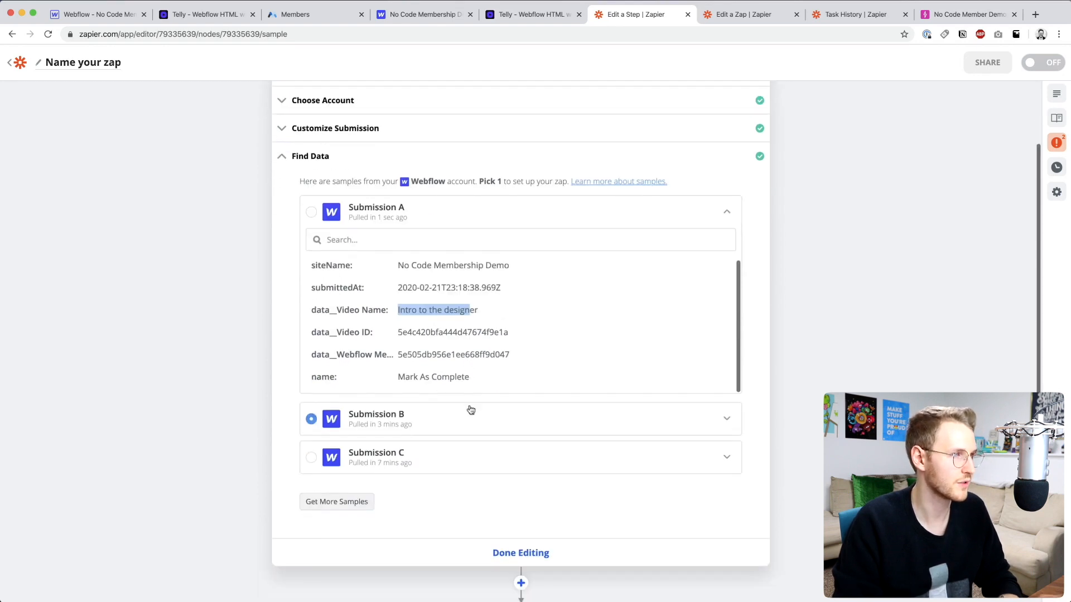
pyautogui.click(311, 198)
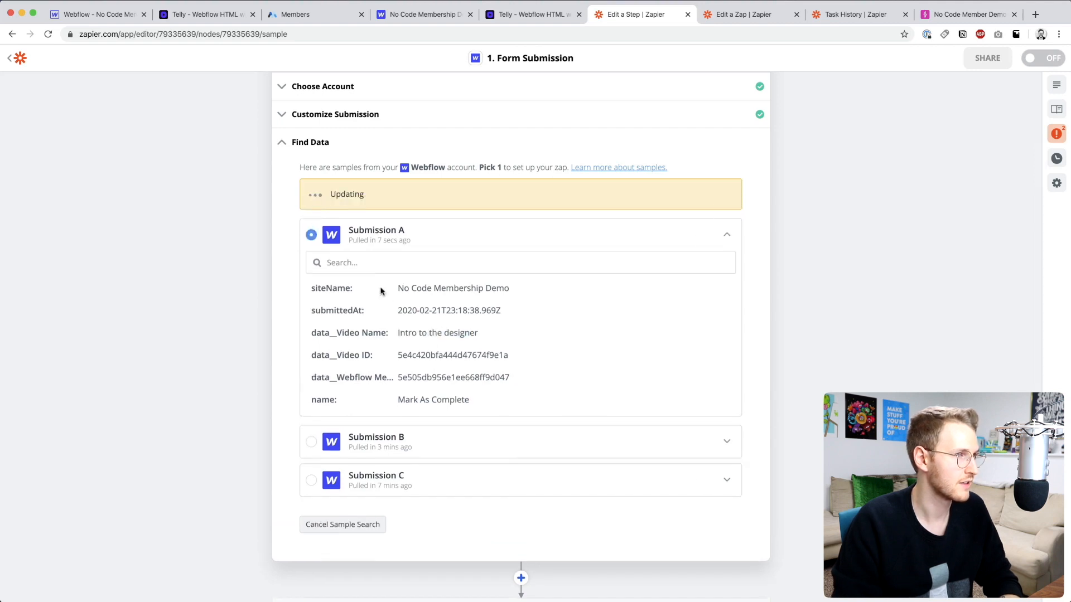
pyautogui.scroll(-2, 470, 304)
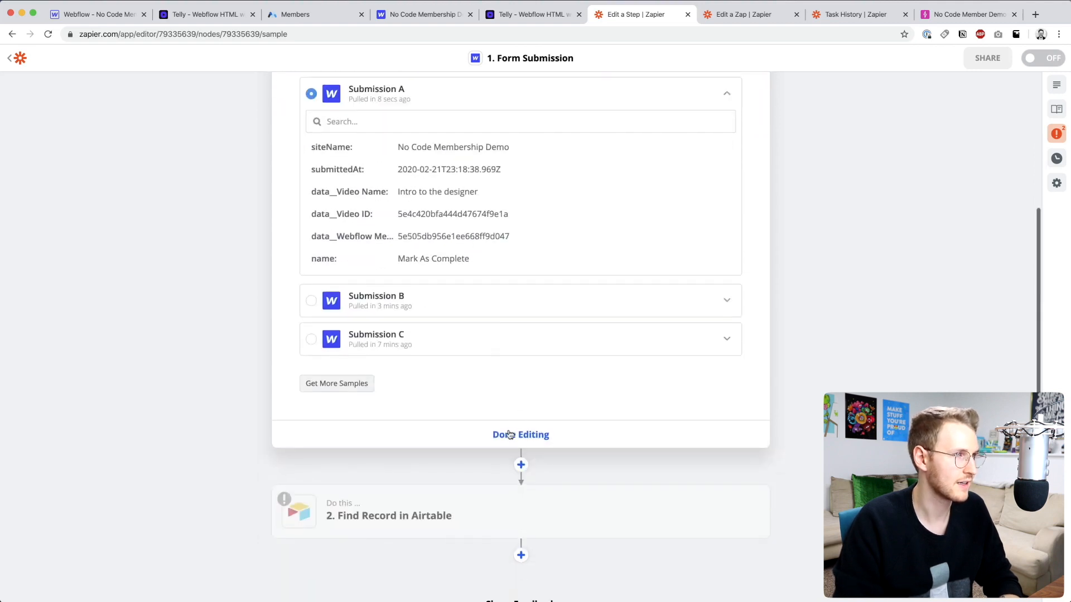
pyautogui.click(507, 434)
# Step: Review the Find Record search settings and compare the search field and value with Airtable's Members table
pyautogui.click(382, 207)
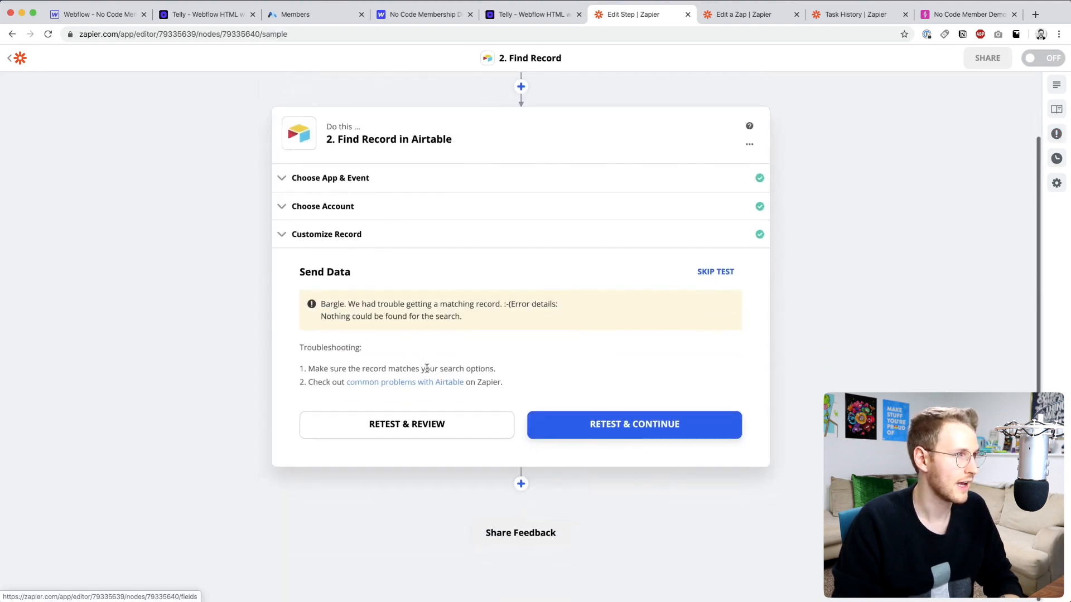
pyautogui.click(360, 243)
pyautogui.scroll(-2, 411, 357)
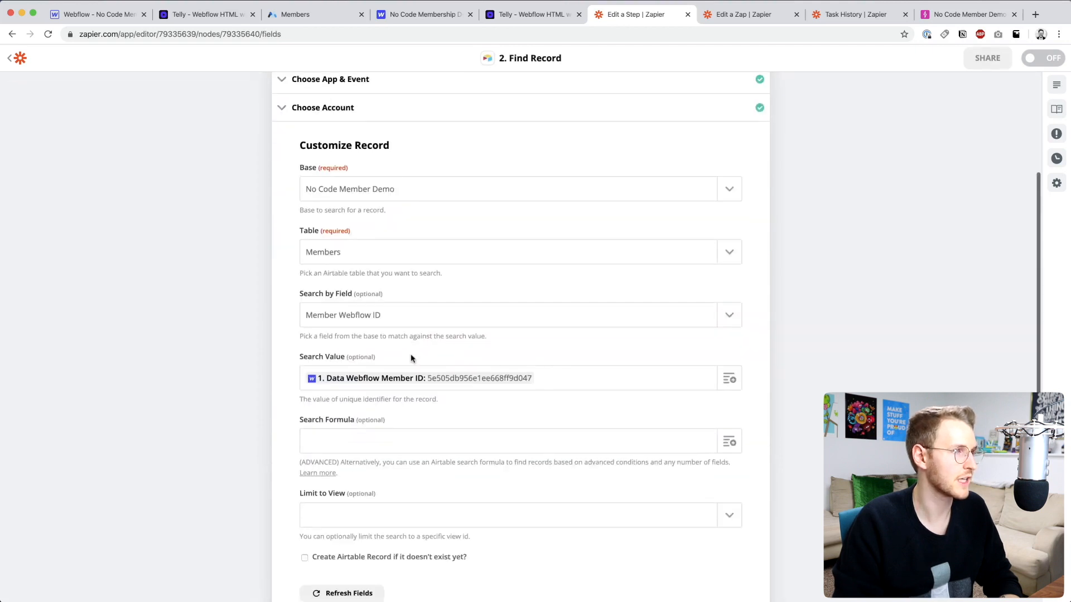
pyautogui.click(397, 316)
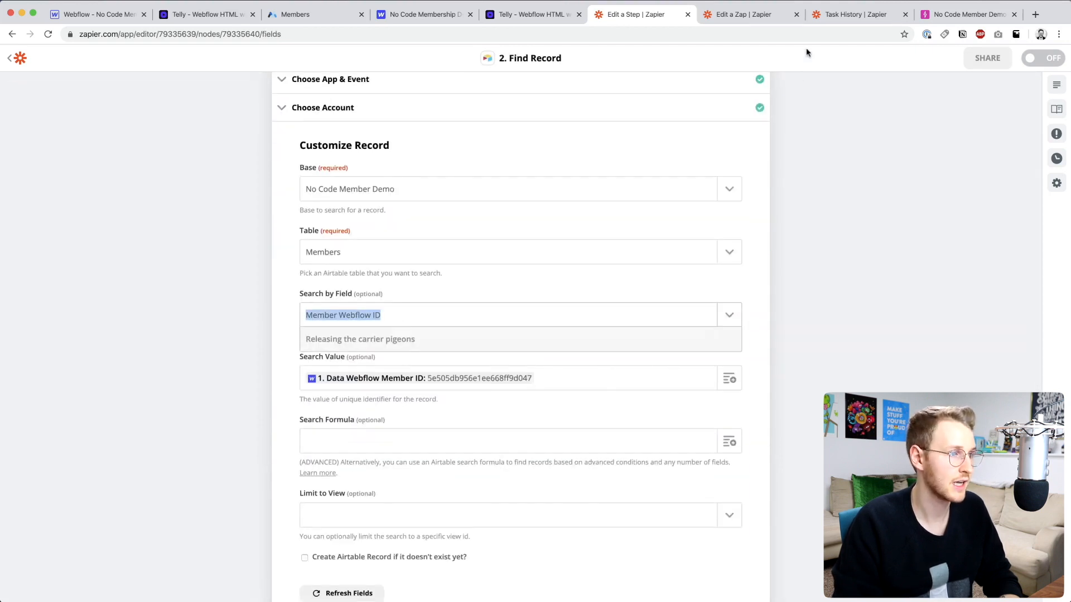
pyautogui.click(765, 310)
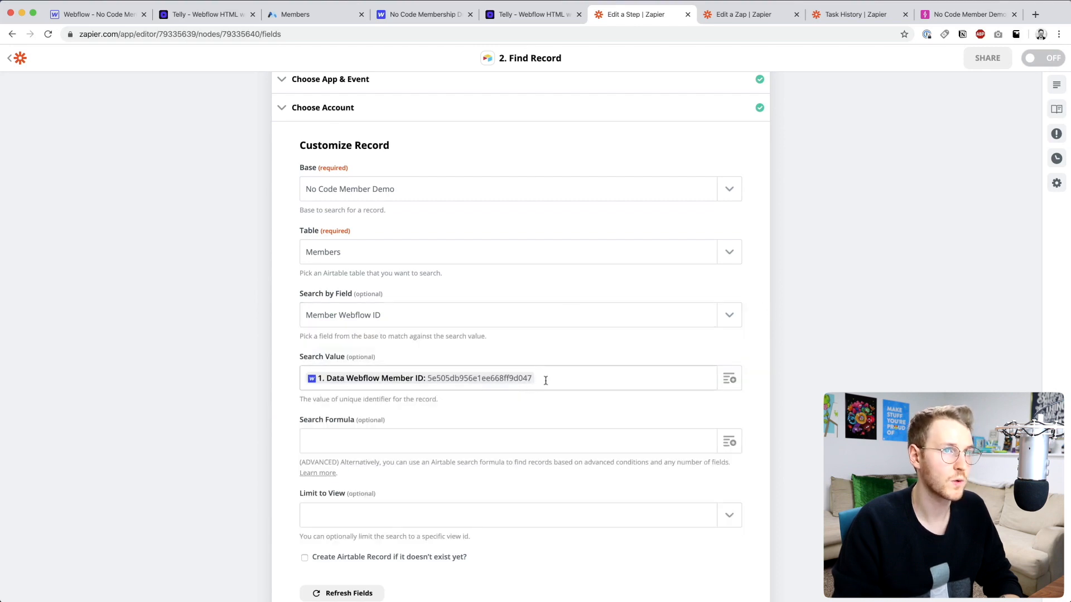
pyautogui.click(929, 16)
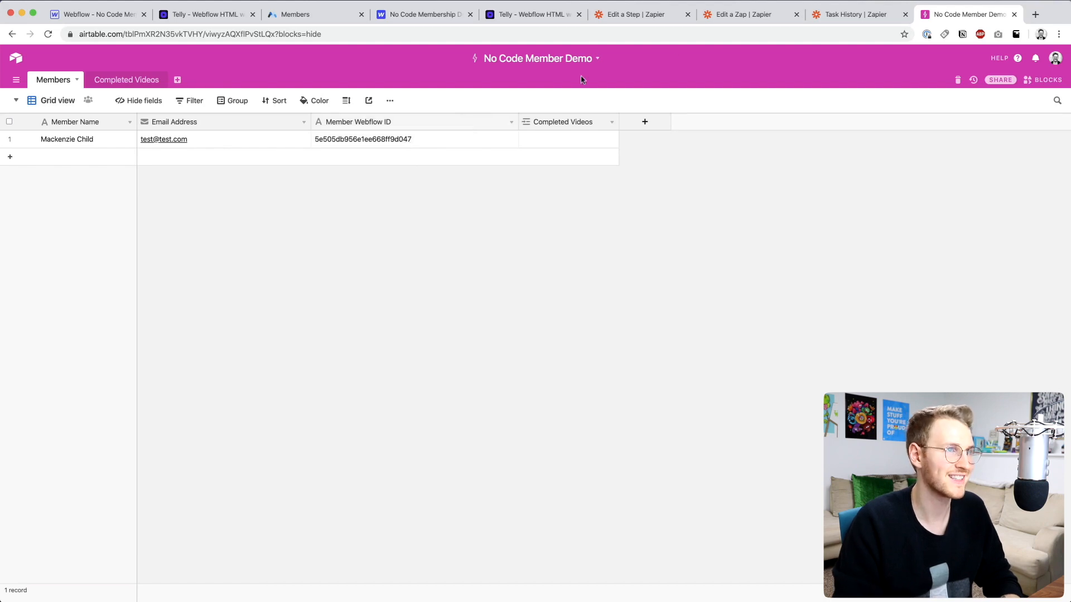
pyautogui.click(648, 23)
# Step: Continue with the Find Record settings and test the Airtable search, reviewing its result
pyautogui.scroll(-3, 554, 406)
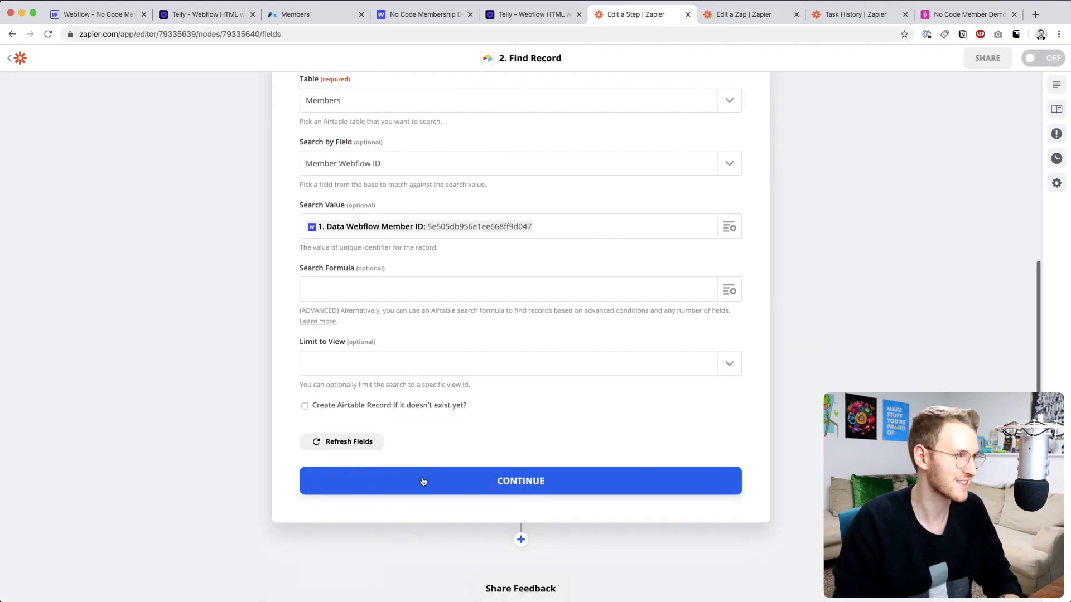
pyautogui.click(420, 480)
pyautogui.scroll(-4, 441, 449)
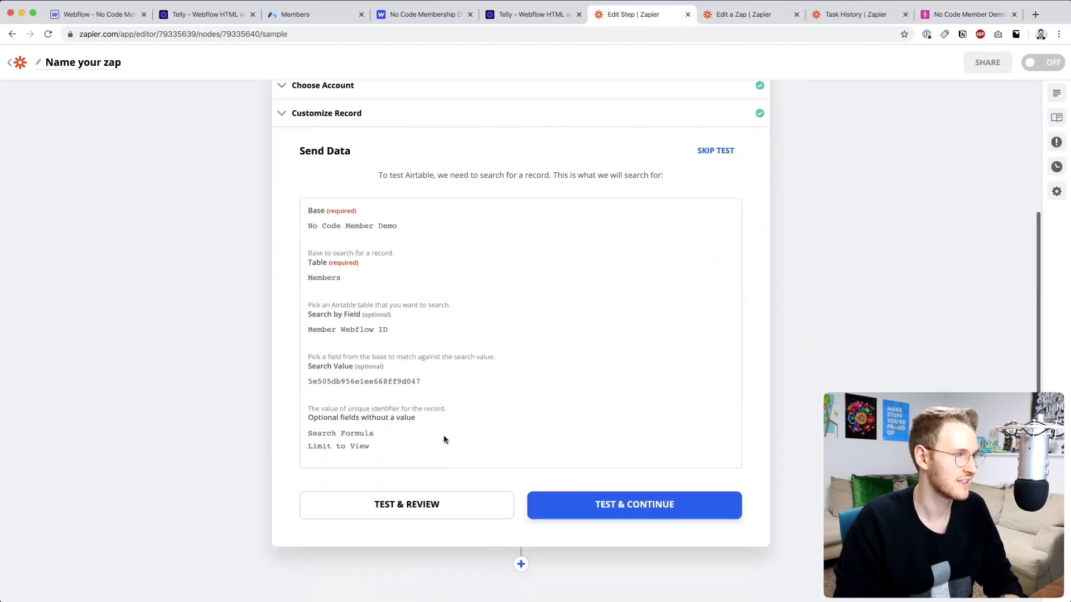
pyautogui.click(409, 468)
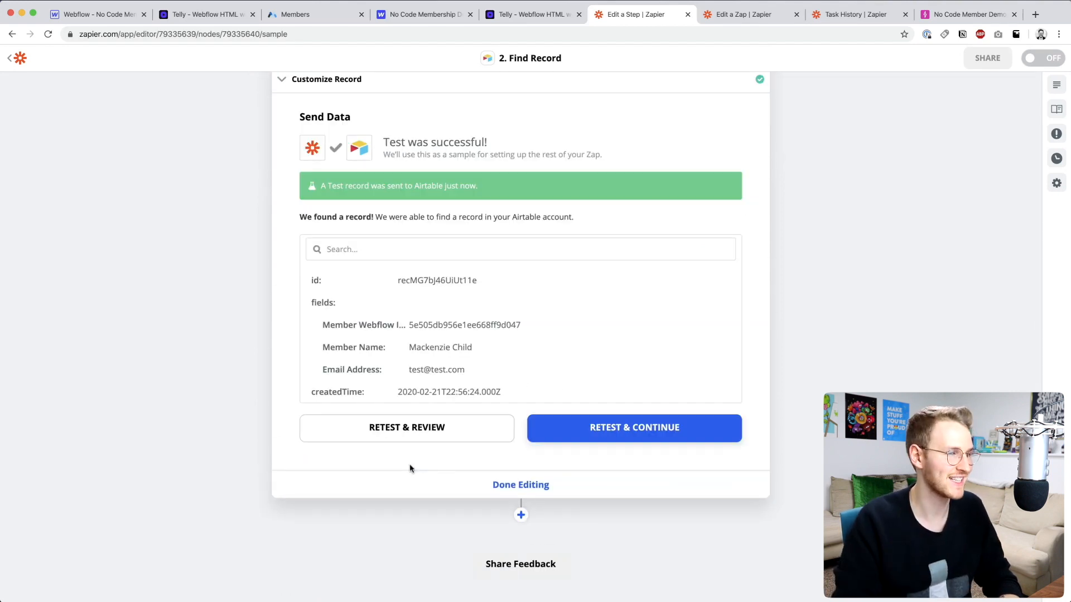
# Step: Look over the fields of the Completed Videos table in Airtable and return to the zap
pyautogui.press('super+9')
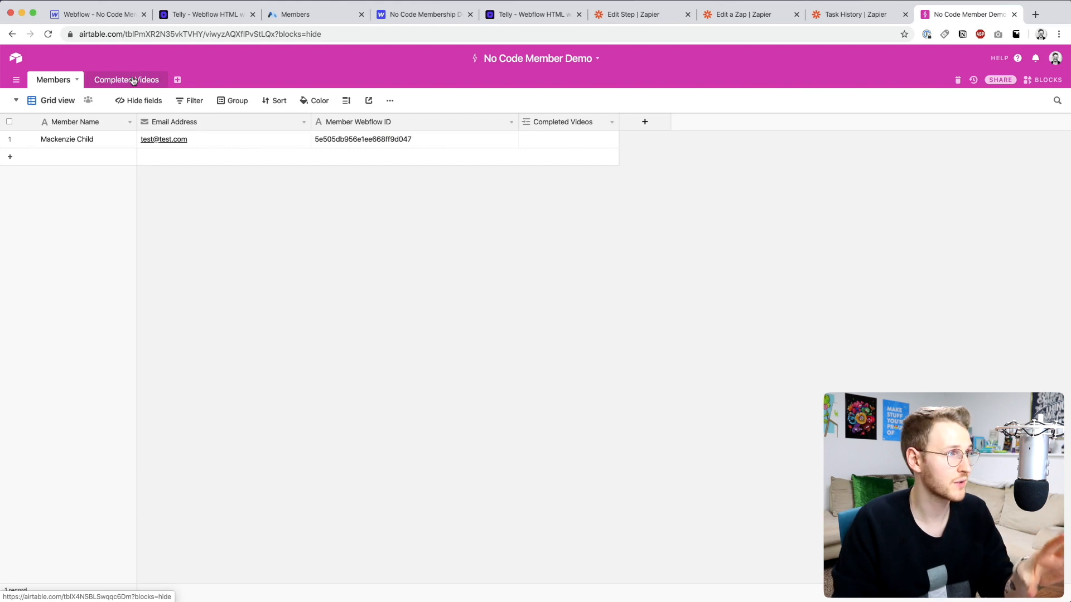
pyautogui.click(132, 88)
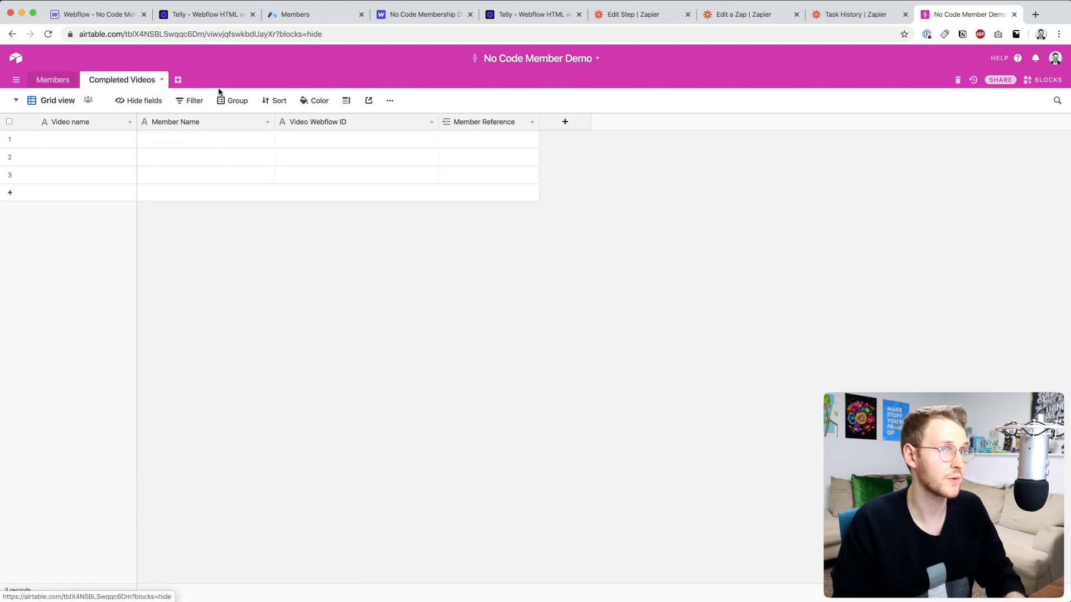
pyautogui.click(644, 12)
# Step: Set up the zap's third step as the Airtable Create Record action using the existing Airtable account
pyautogui.scroll(-1, 502, 396)
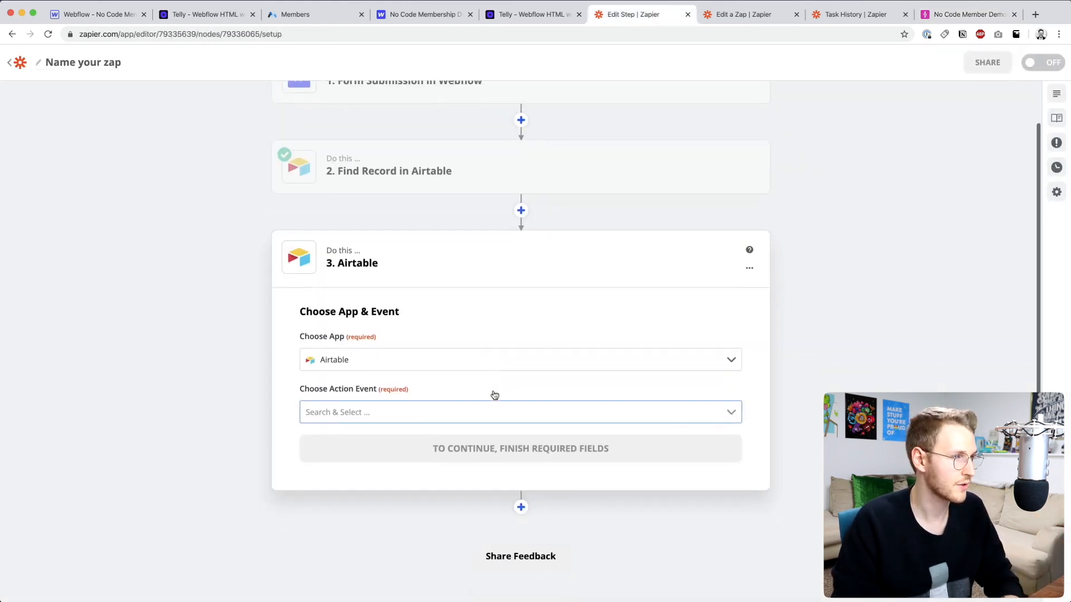
pyautogui.click(358, 412)
pyautogui.click(352, 467)
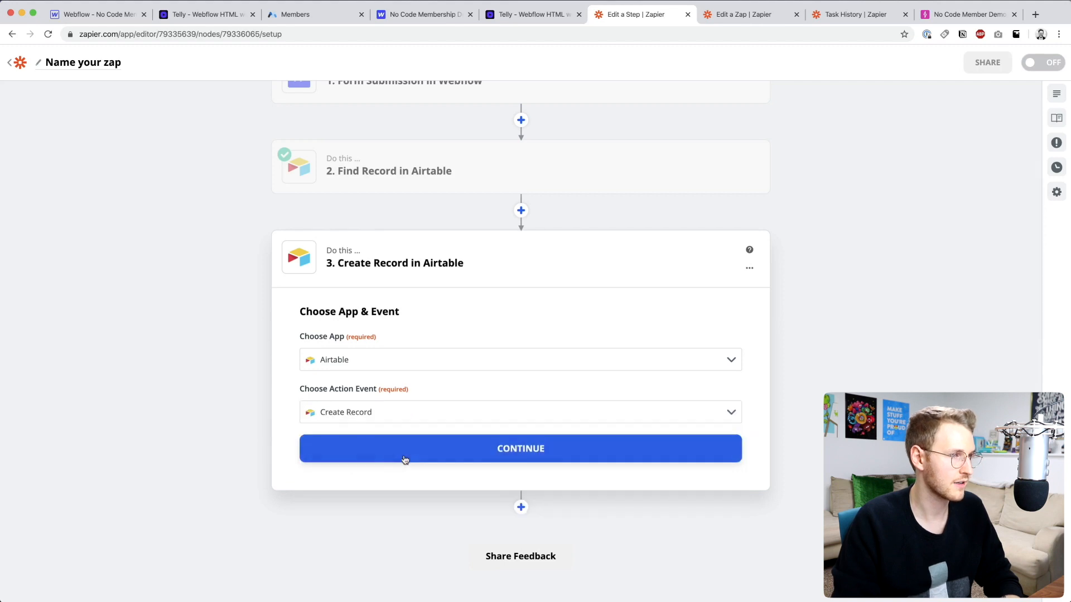
pyautogui.click(420, 453)
pyautogui.click(357, 388)
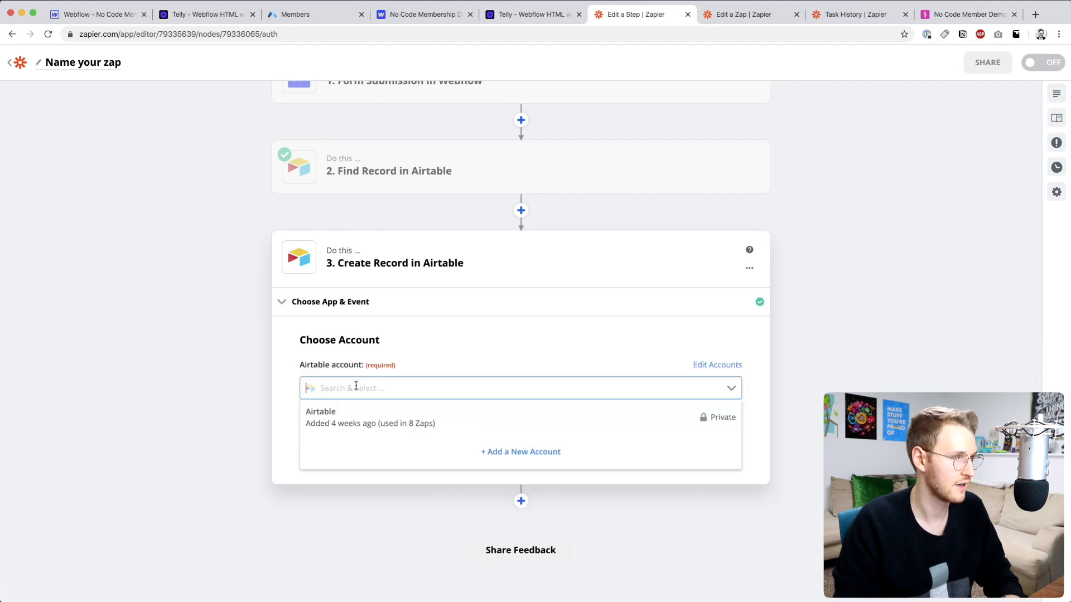
pyautogui.click(369, 418)
pyautogui.click(394, 443)
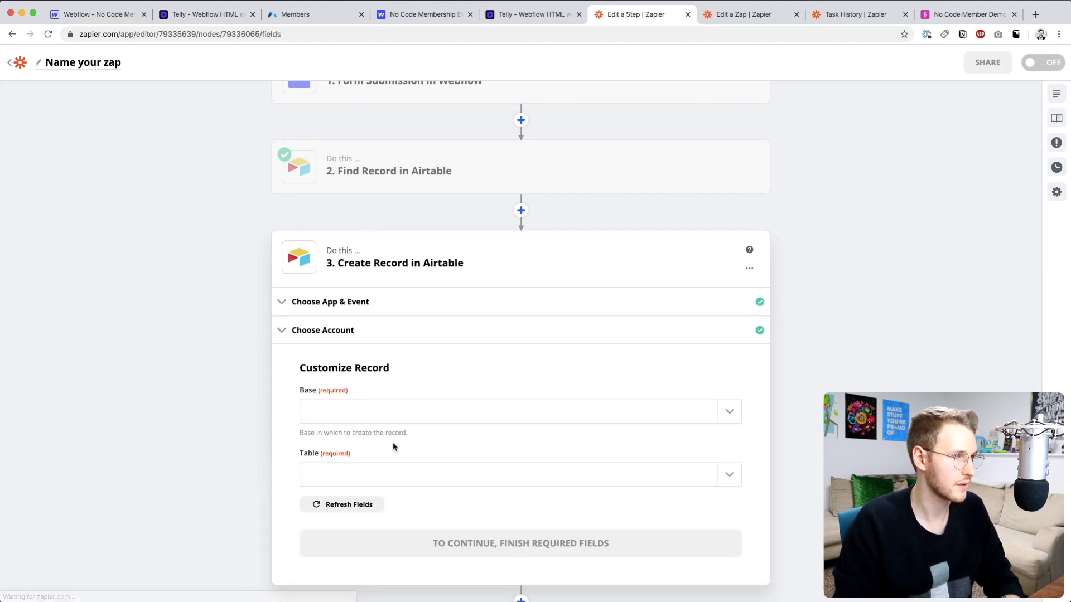
# Step: Set the Create Record action's base to No Code Member Demo and its table to Completed Videos
pyautogui.click(358, 403)
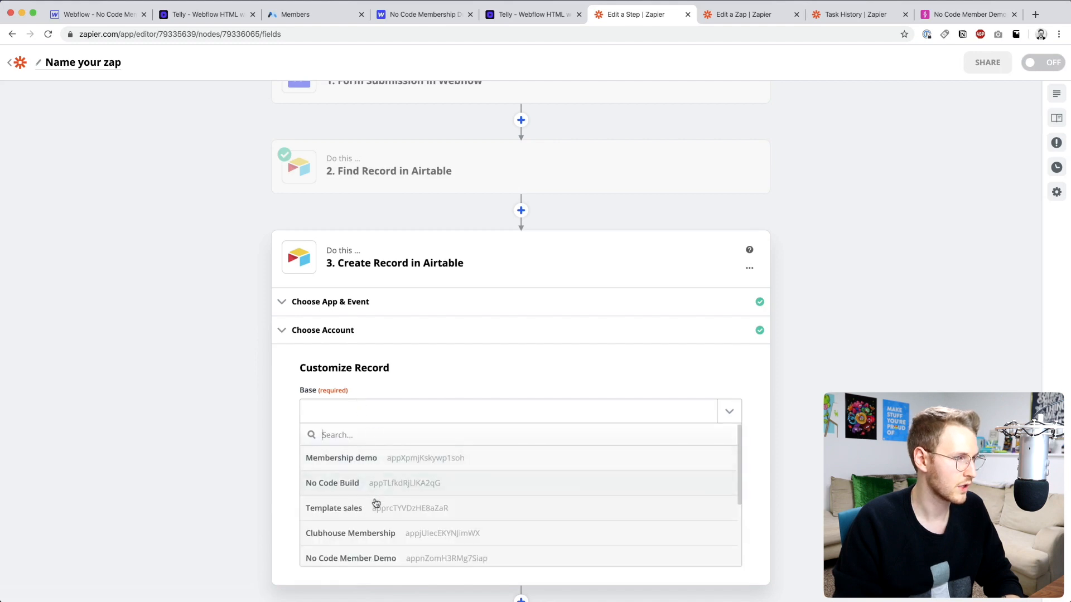
pyautogui.scroll(-3, 370, 502)
pyautogui.scroll(2, 376, 502)
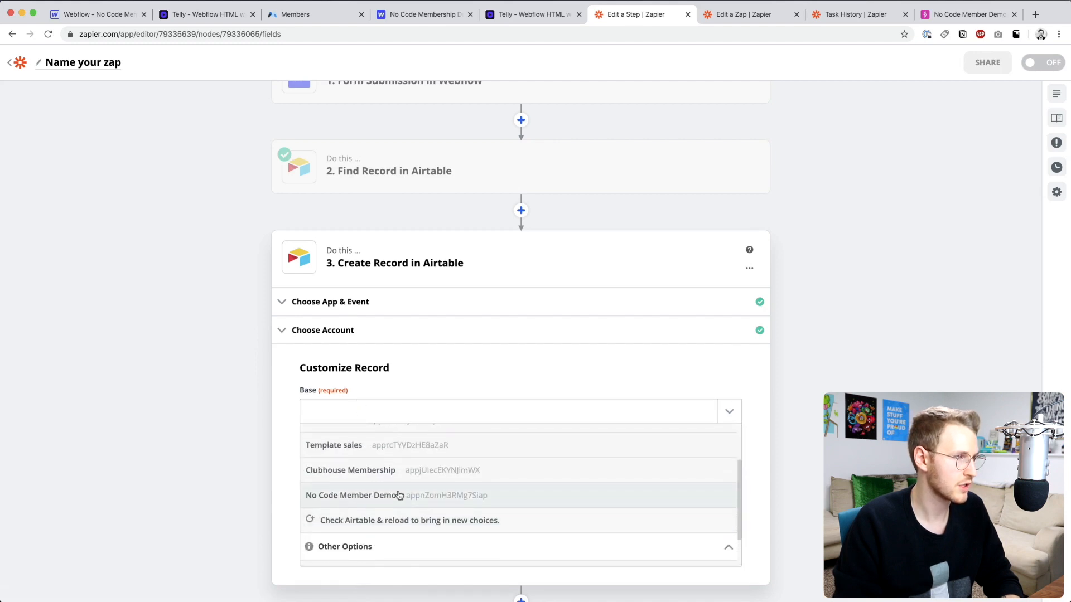
pyautogui.click(398, 495)
pyautogui.click(322, 474)
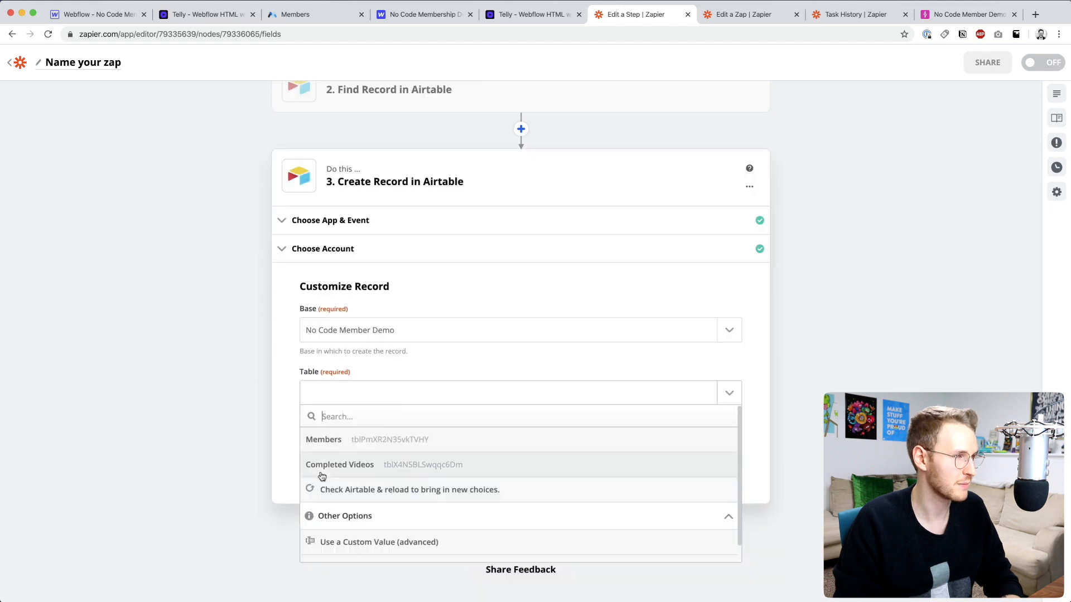
pyautogui.click(425, 462)
# Step: Map the Video name field to Data Video Name from the Webflow form submission
pyautogui.scroll(-3, 564, 323)
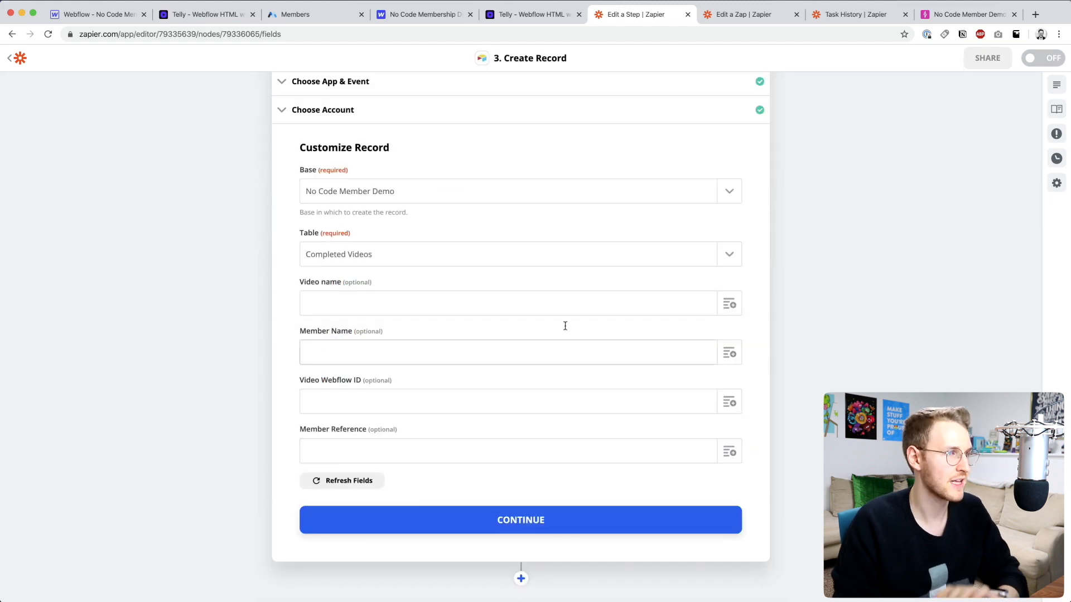
pyautogui.click(736, 310)
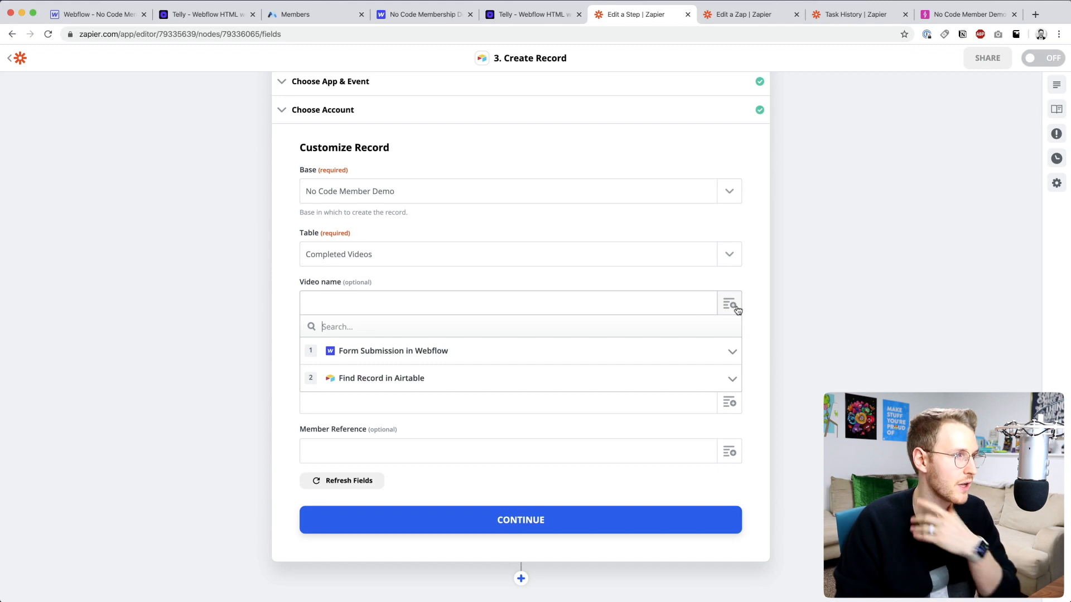
pyautogui.click(340, 357)
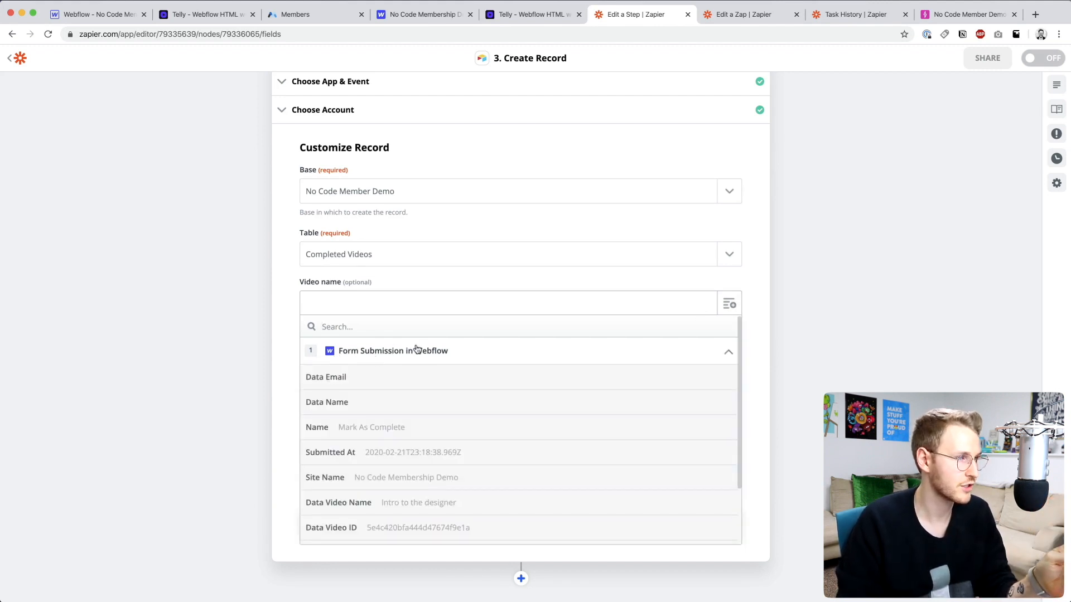
pyautogui.scroll(-2, 417, 349)
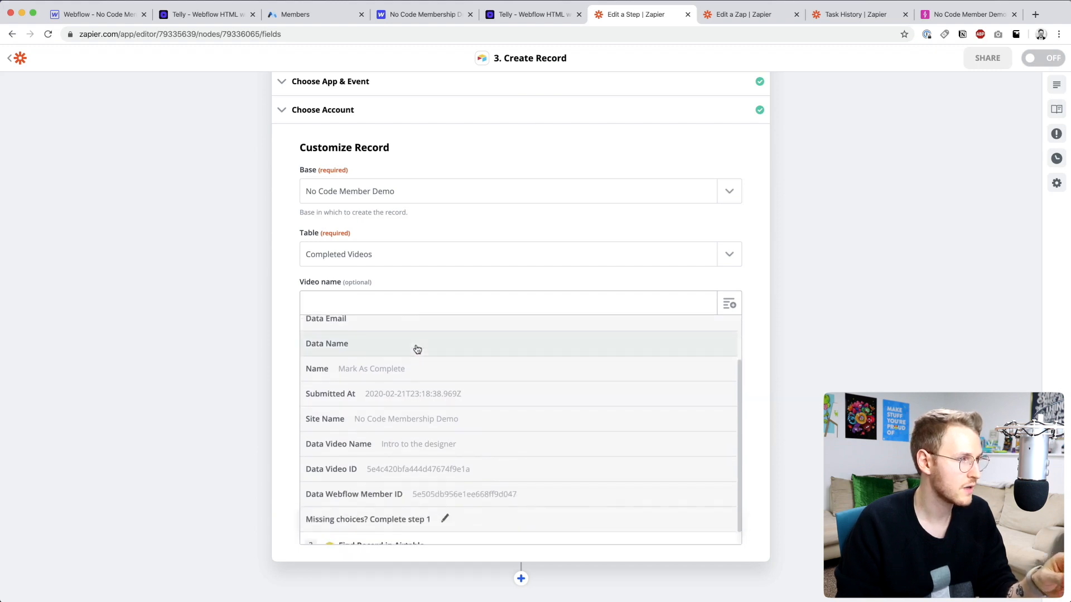
pyautogui.click(429, 445)
# Step: Map the Member Name field to Fields Member Name from the Find Record step
pyautogui.scroll(-1, 430, 444)
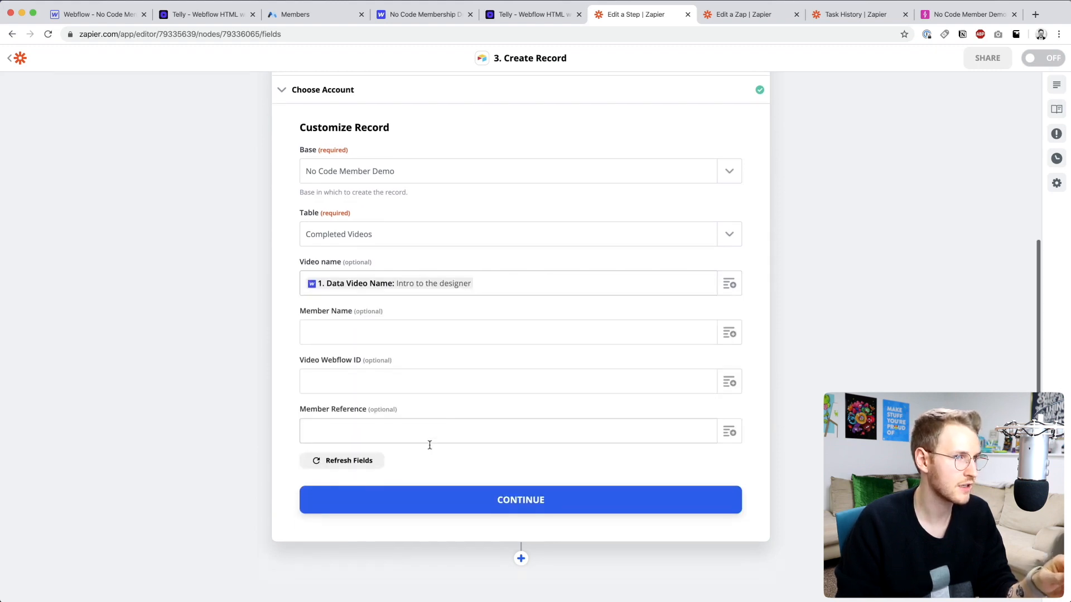
pyautogui.click(729, 327)
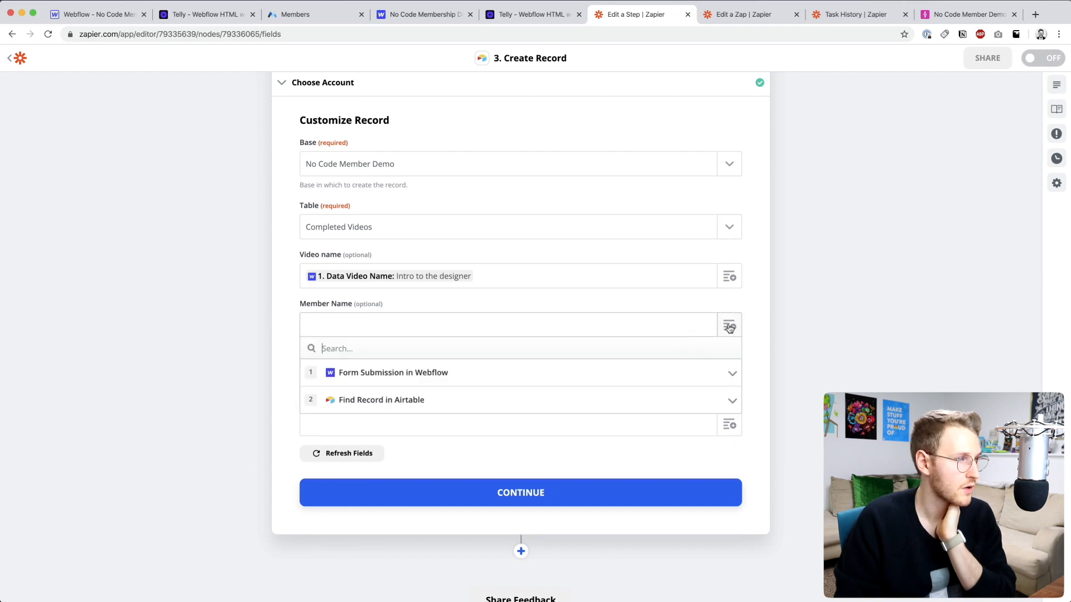
pyautogui.click(409, 409)
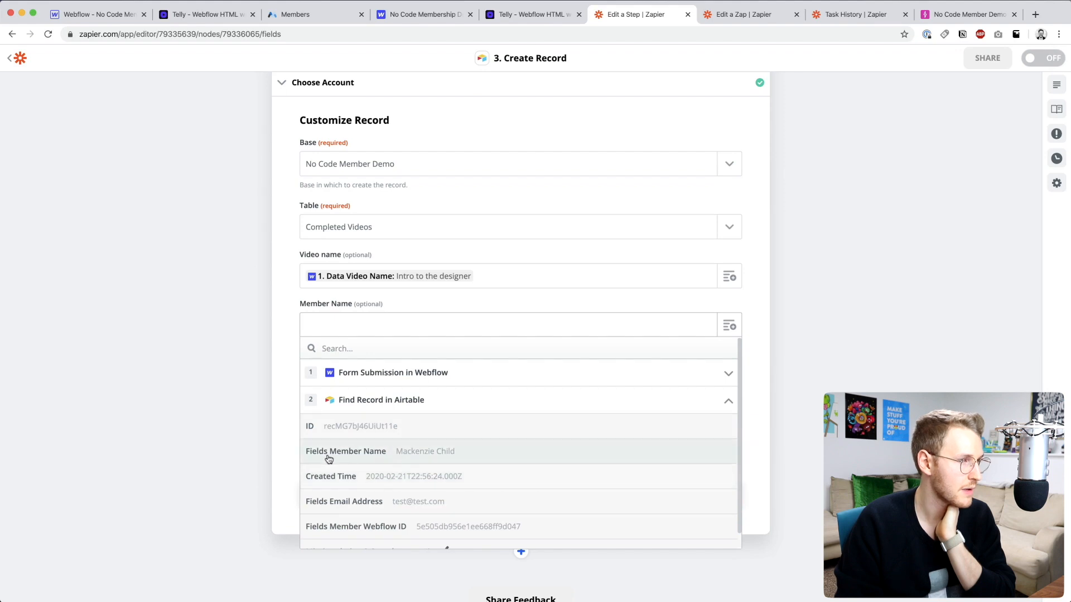
pyautogui.click(445, 456)
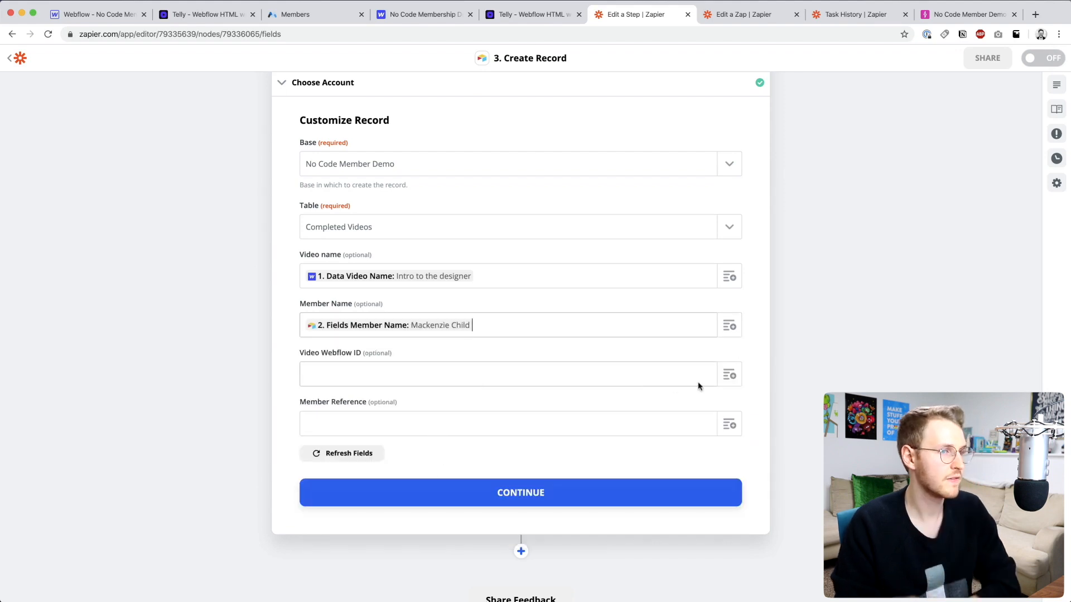
# Step: Map the Video Webflow ID field to Data Video ID from the Webflow form submission
pyautogui.click(730, 374)
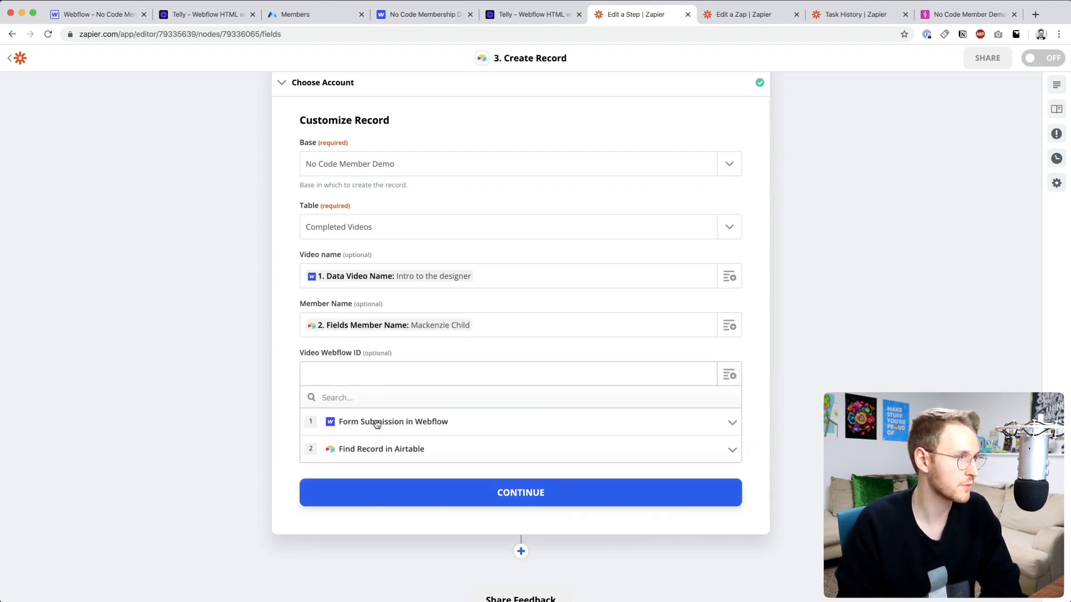
pyautogui.click(373, 423)
pyautogui.scroll(-3, 426, 491)
pyautogui.scroll(-2, 426, 491)
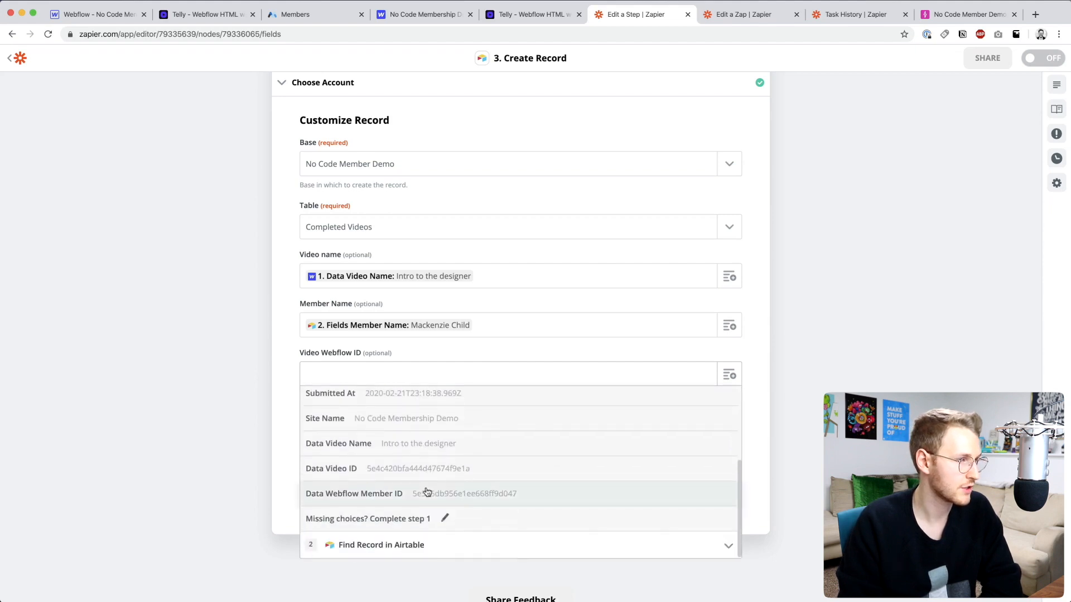
pyautogui.click(440, 470)
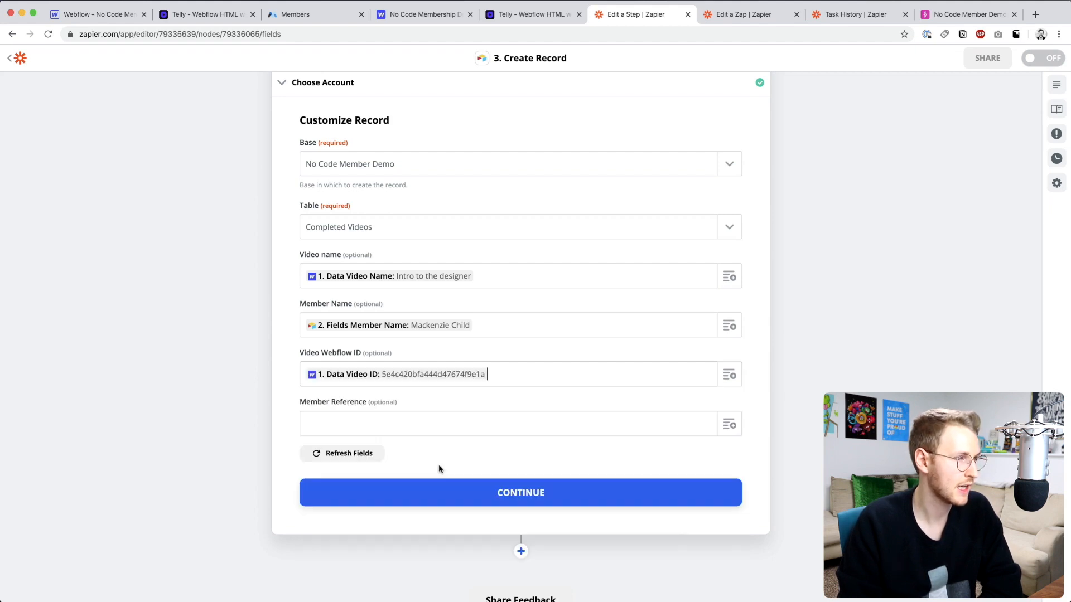
# Step: Map the Member Reference field to the record ID from the Find Record step
pyautogui.click(729, 425)
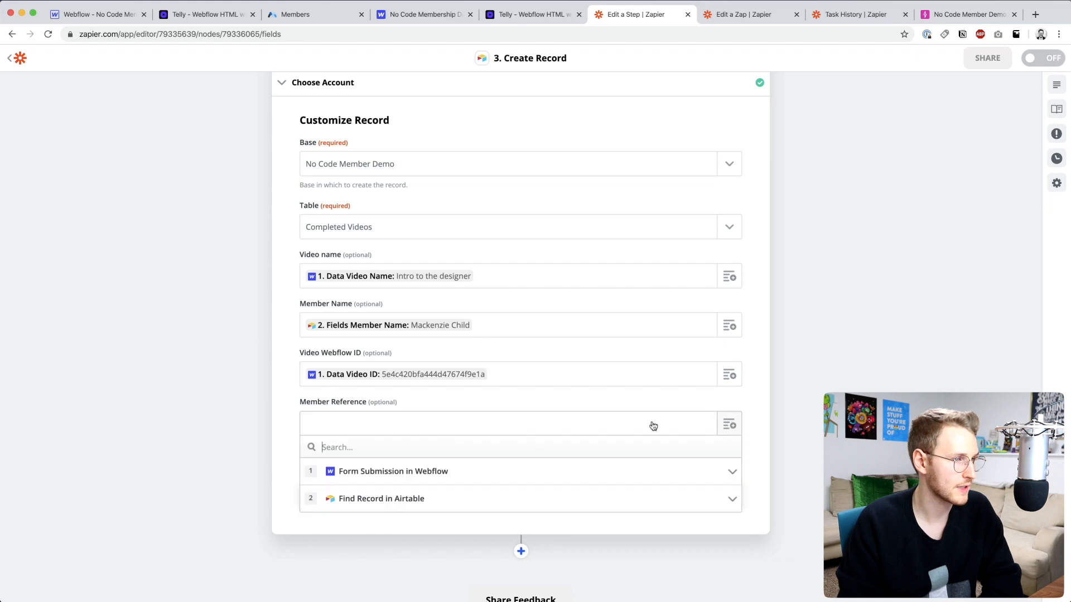
pyautogui.click(343, 497)
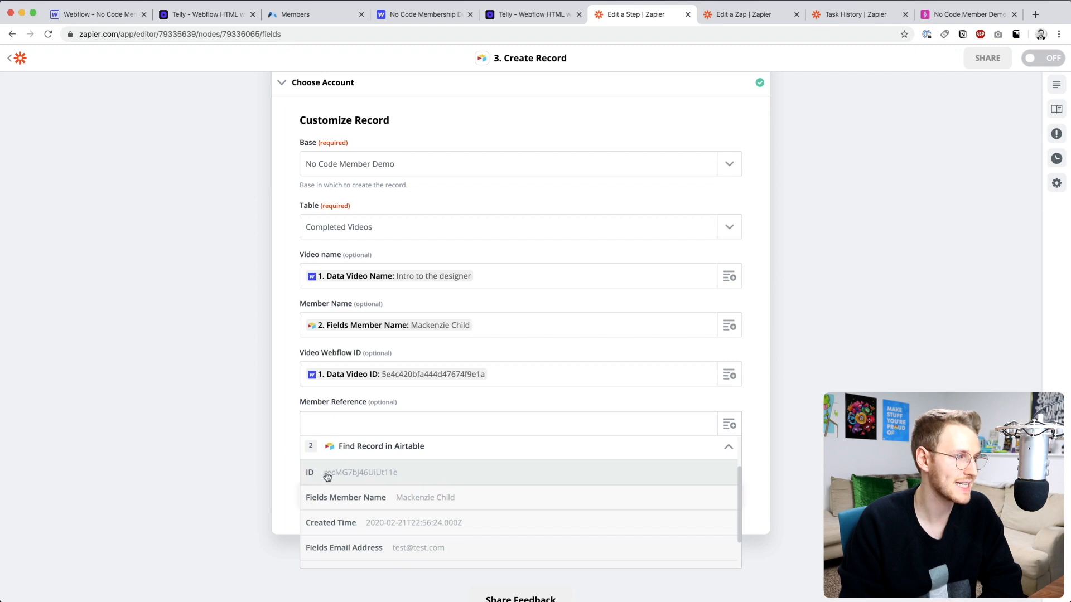
pyautogui.click(385, 474)
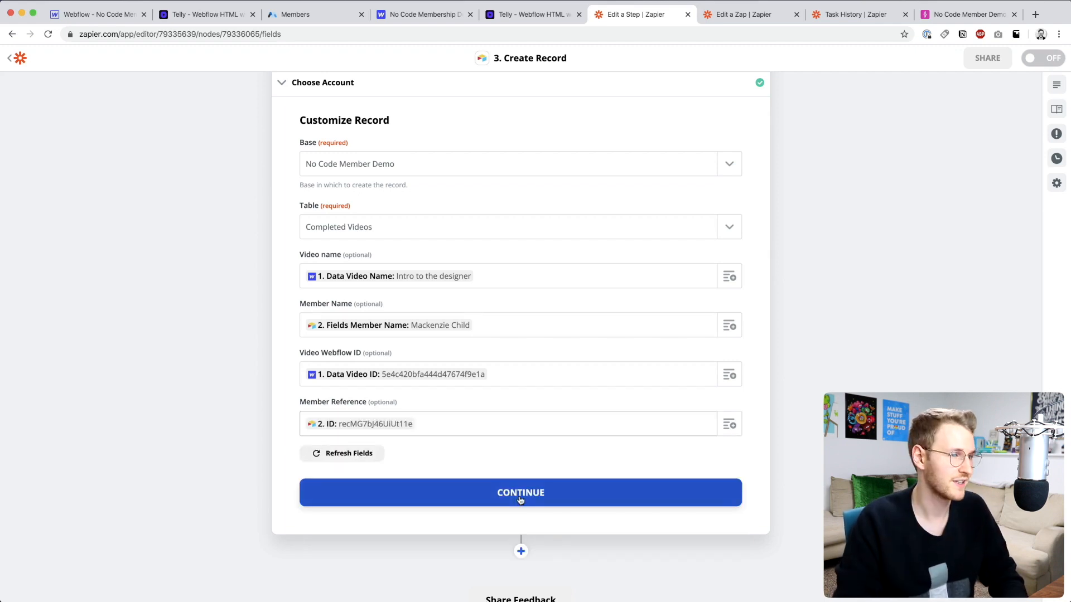
# Step: Send a test record from the Create Record step and check it in the Completed Videos table in Airtable
pyautogui.click(519, 499)
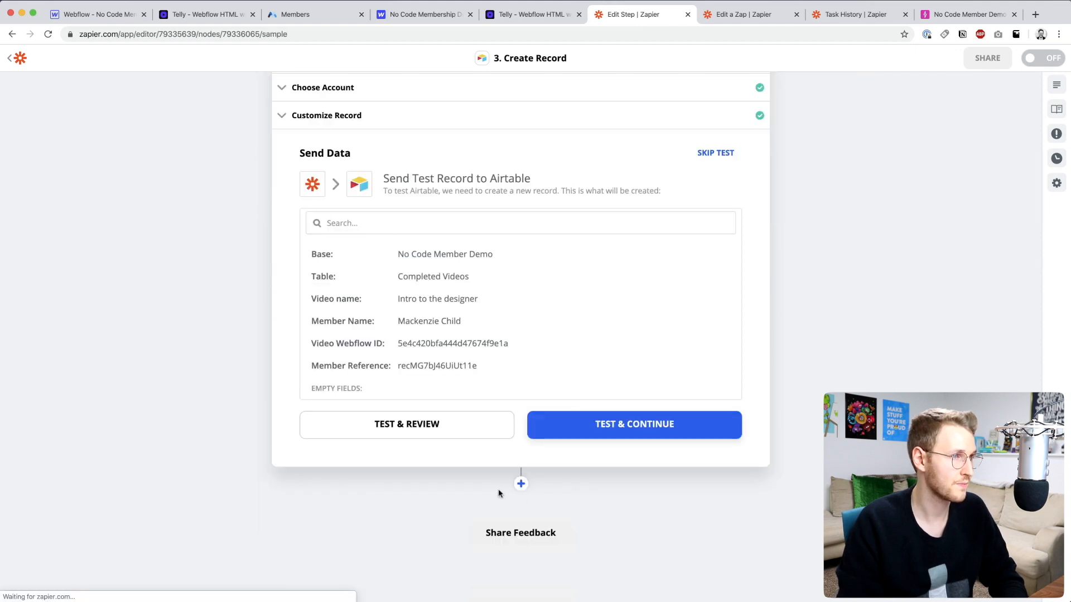
pyautogui.click(413, 425)
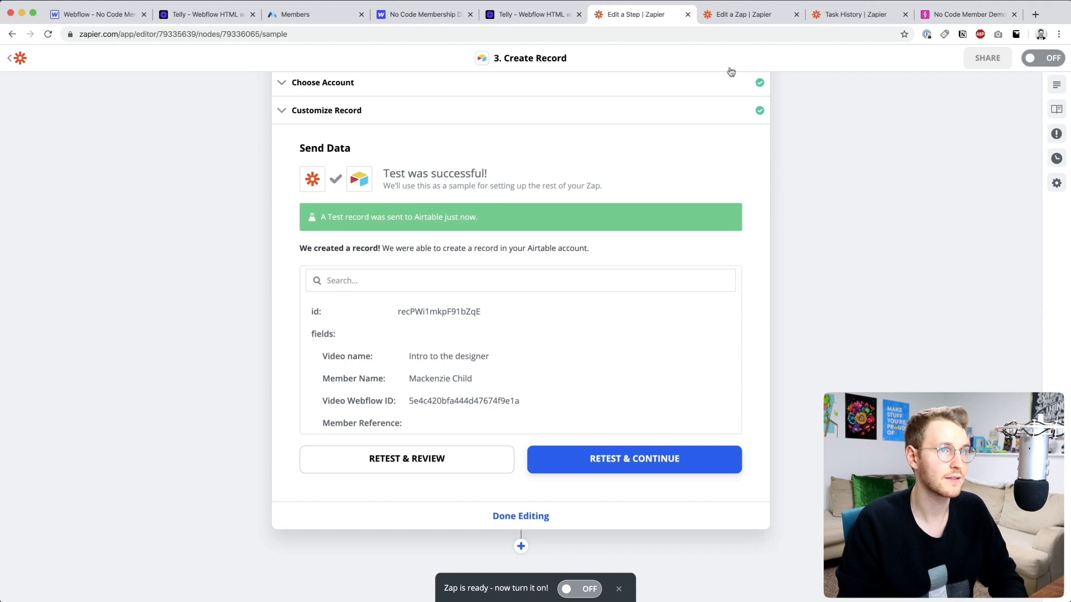
pyautogui.click(981, 14)
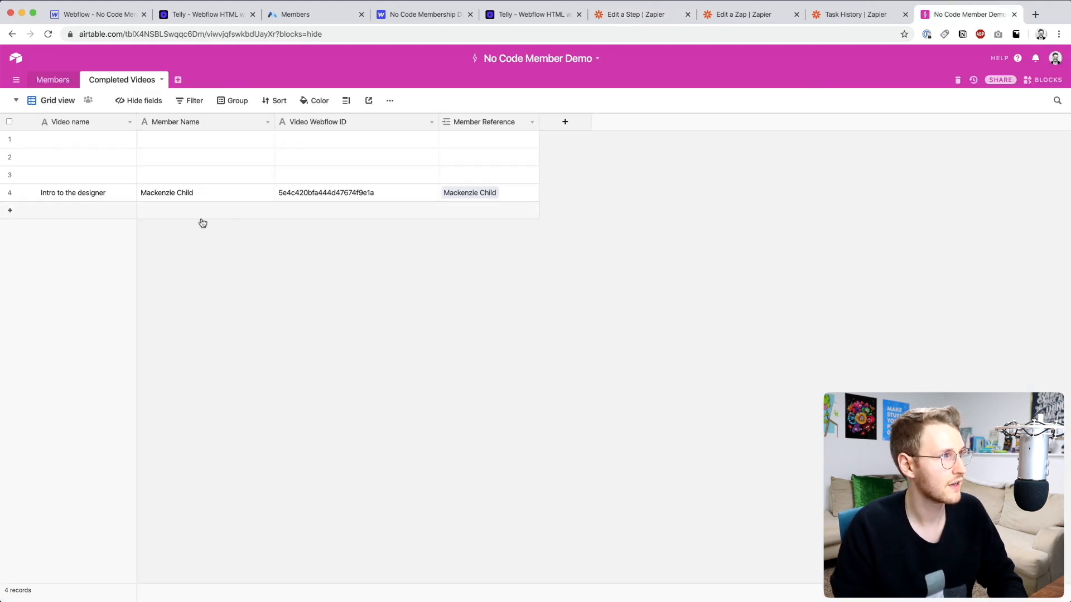
# Step: Delete the three blank records from the Completed Videos table
pyautogui.click(9, 175)
pyautogui.click(9, 157)
pyautogui.click(9, 138)
pyautogui.rightClick(57, 148)
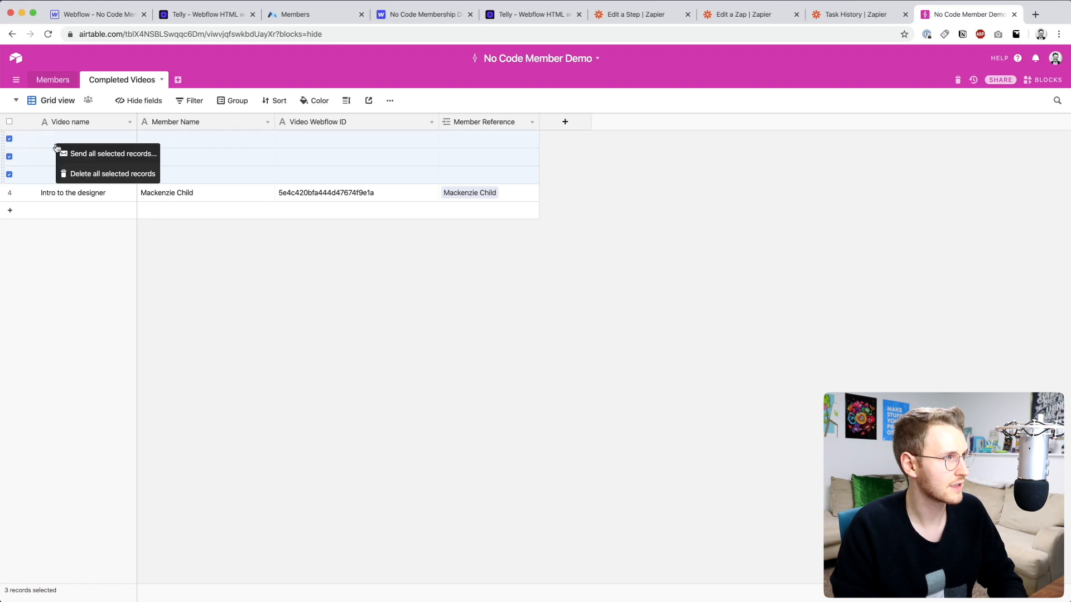
pyautogui.click(78, 175)
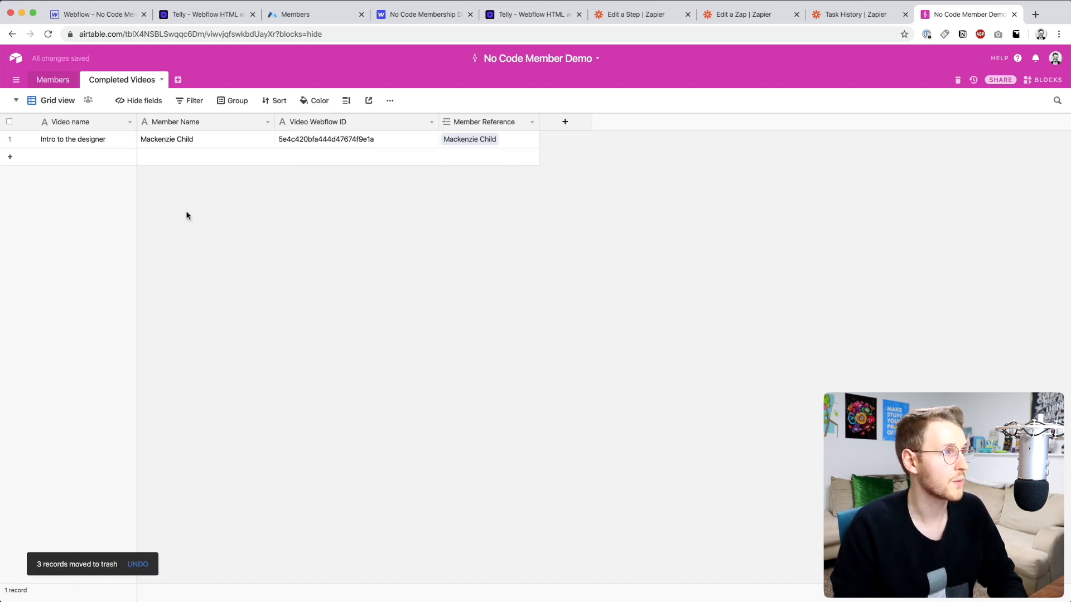
pyautogui.click(48, 143)
pyautogui.click(67, 177)
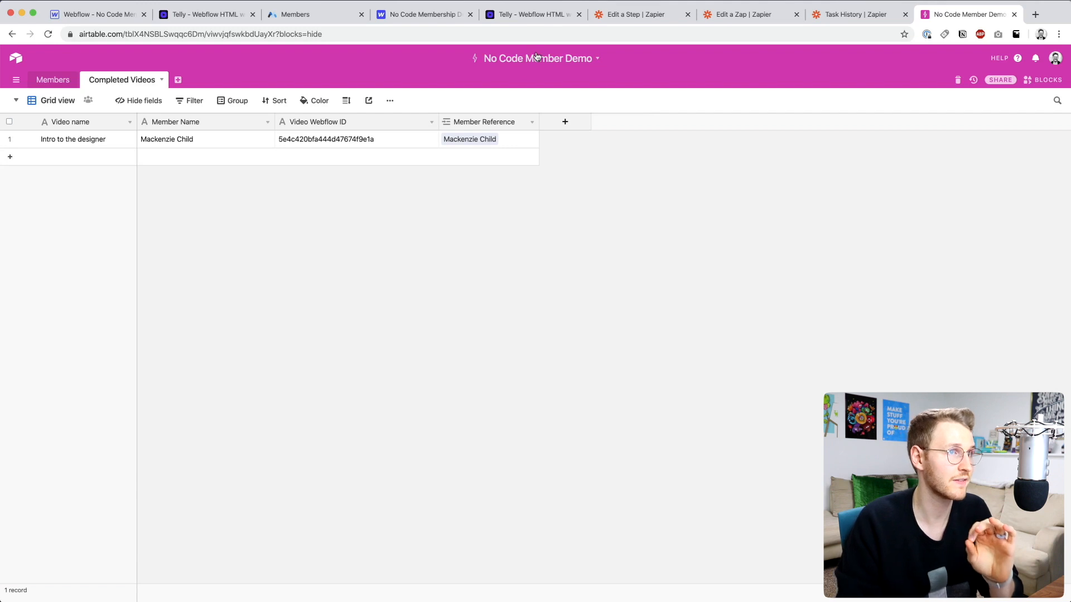
# Step: In Zapier, wrap the Create Record step's Video Webflow ID mapping in double quotation marks
pyautogui.click(632, 14)
pyautogui.scroll(3, 493, 348)
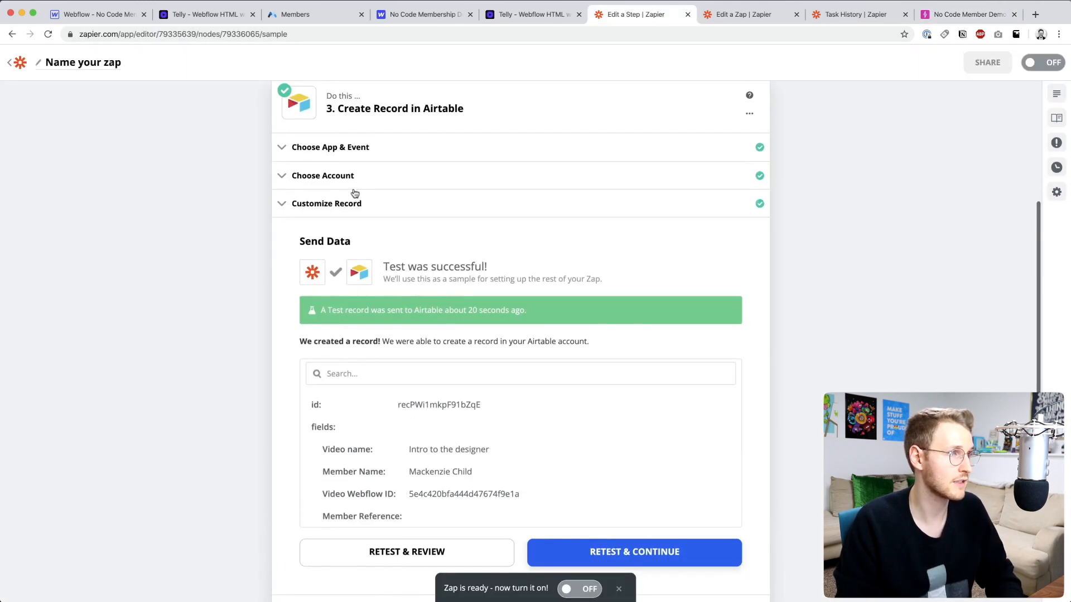
pyautogui.click(354, 194)
pyautogui.scroll(-2, 479, 357)
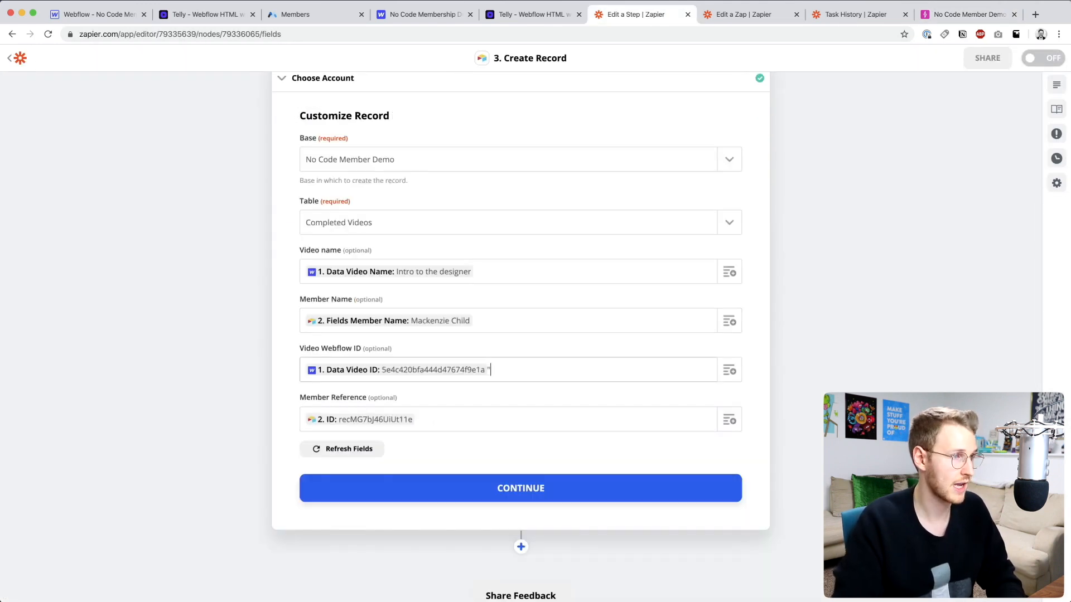
pyautogui.write('"')
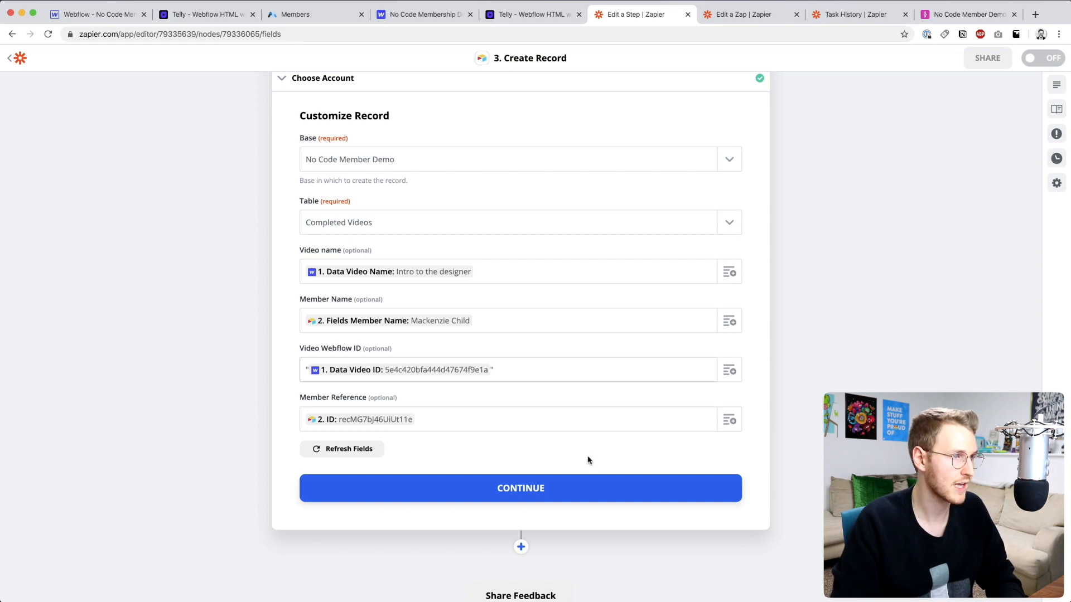
# Step: Retest the Create Record step with the quoted ID and check the new record in Airtable
pyautogui.click(521, 488)
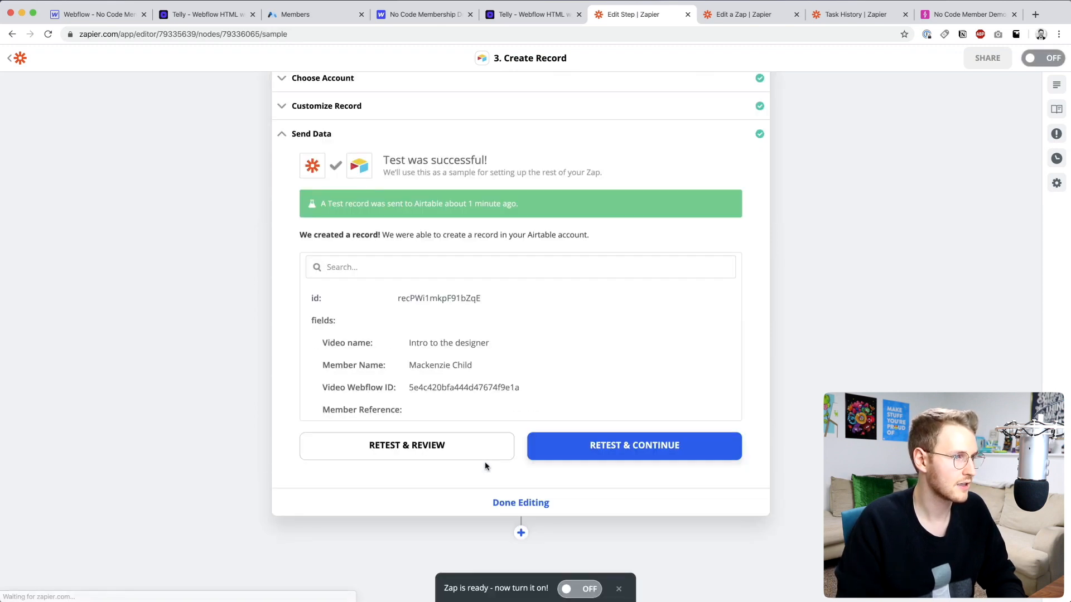
pyautogui.click(430, 452)
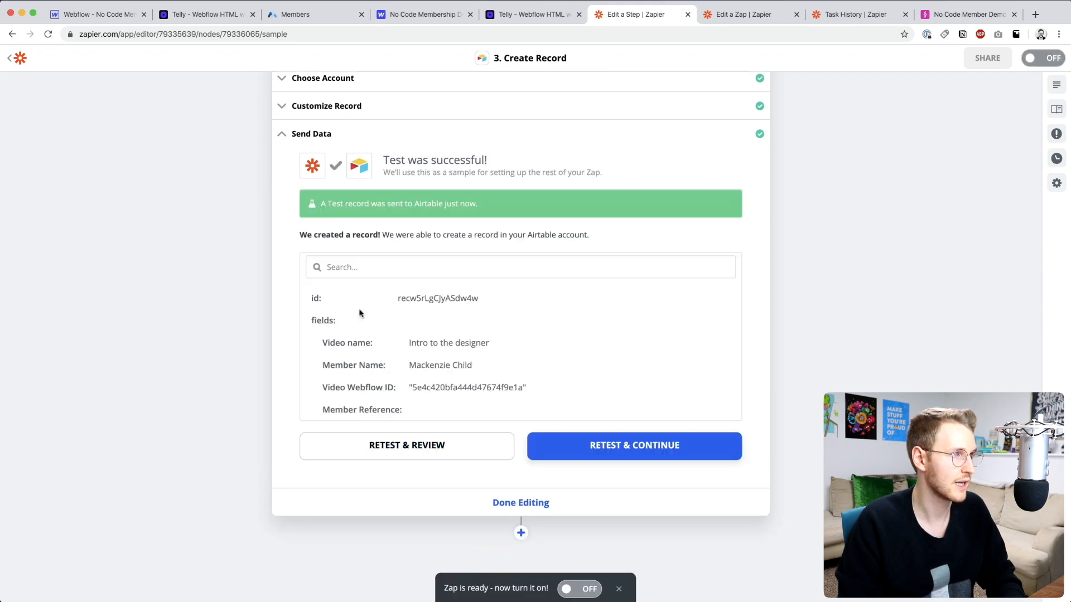
pyautogui.click(934, 15)
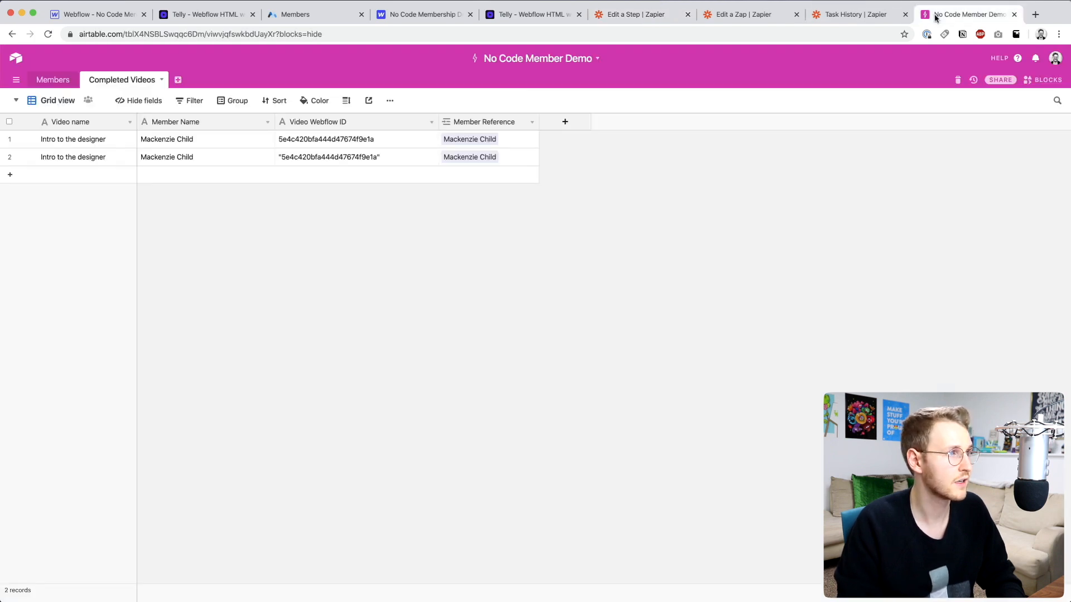
# Step: Delete the Completed Videos record whose Video Webflow ID has no quotation marks
pyautogui.click(388, 146)
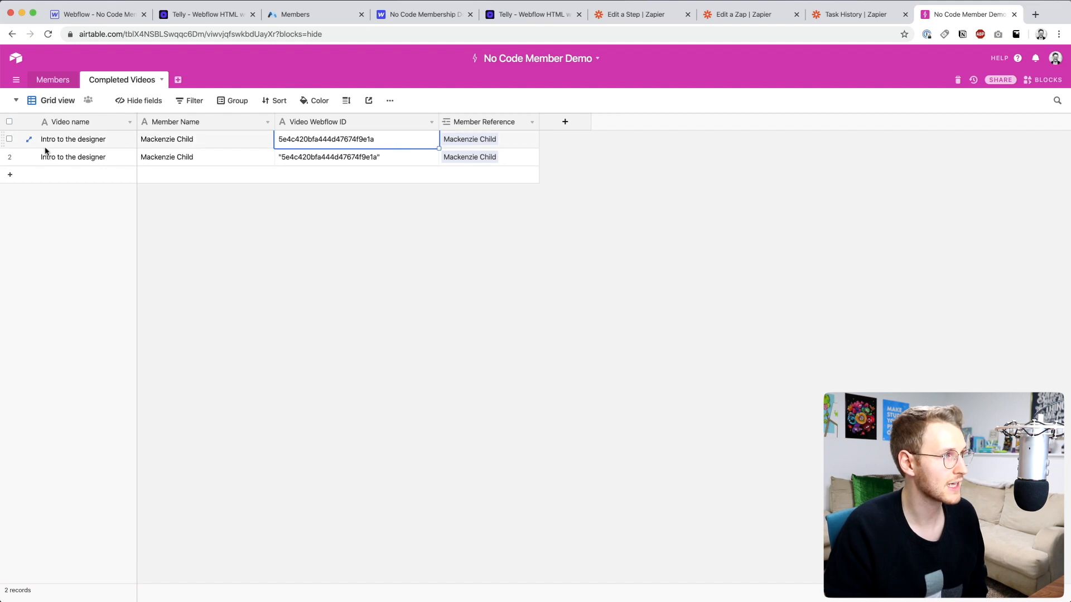
pyautogui.click(7, 141)
pyautogui.rightClick(82, 144)
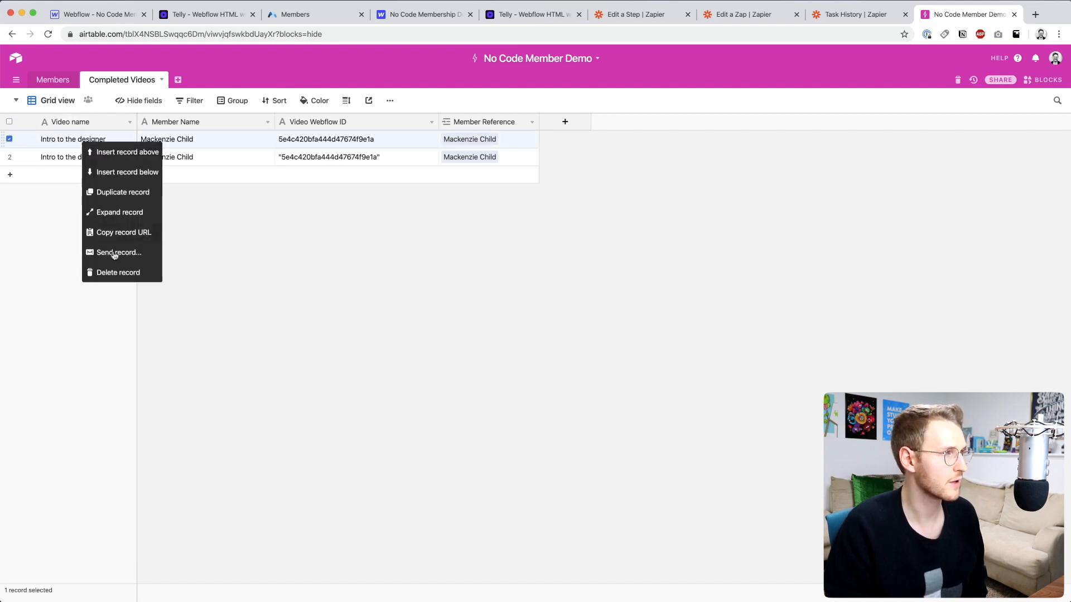
pyautogui.click(112, 280)
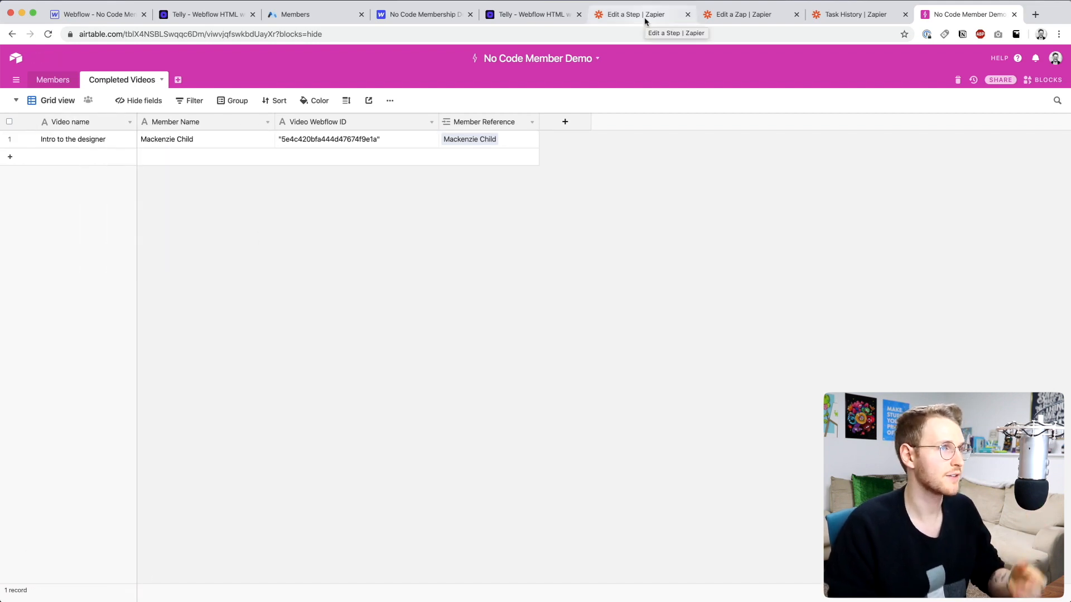
# Step: Return to Zapier, finish editing the Create Record step and turn the zap on
pyautogui.click(582, 24)
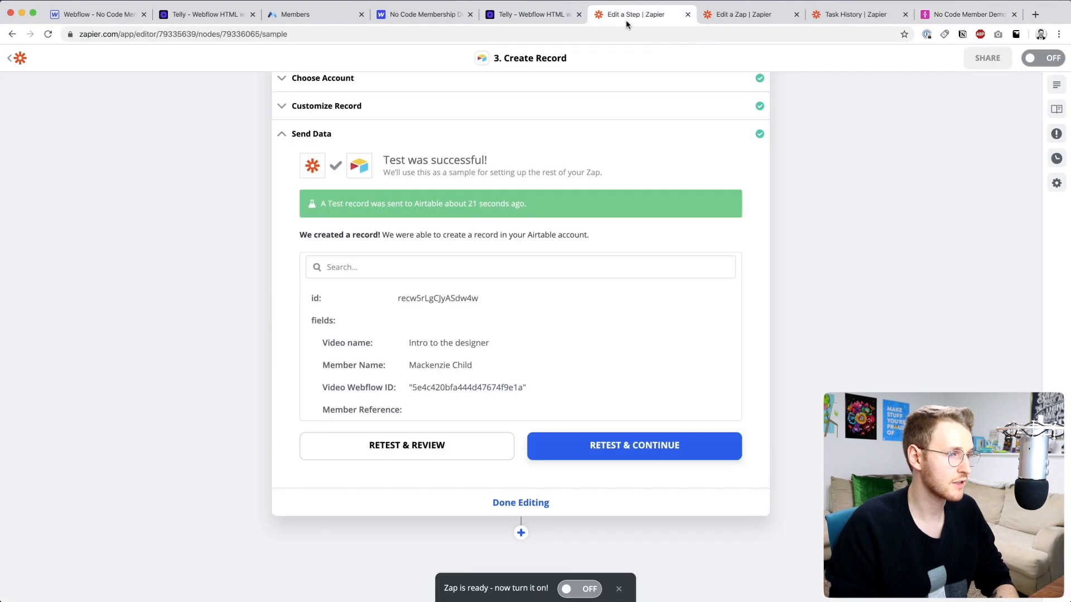
pyautogui.click(519, 505)
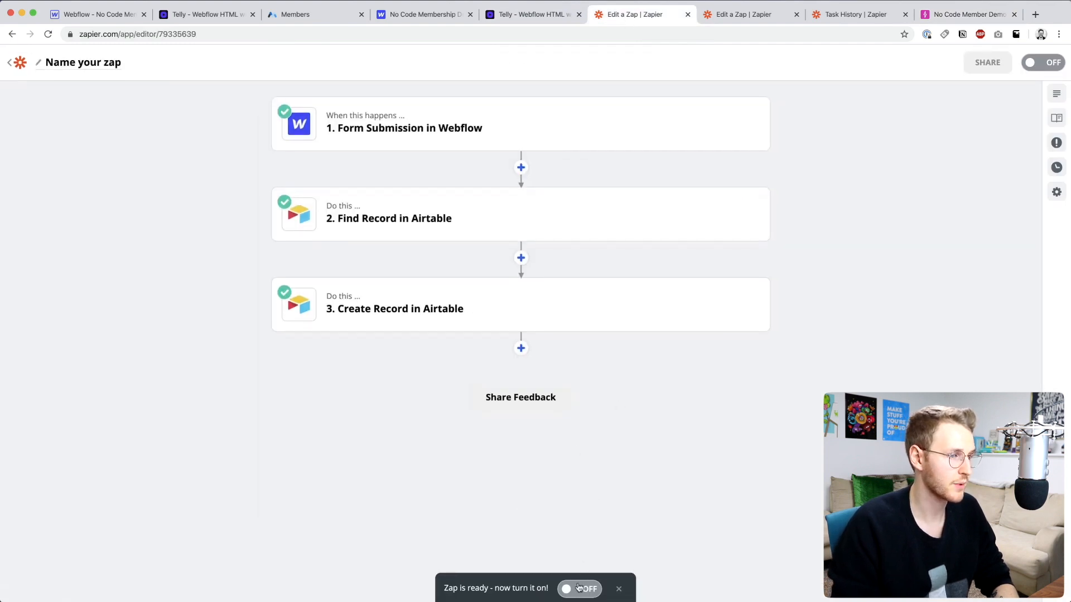
pyautogui.click(578, 588)
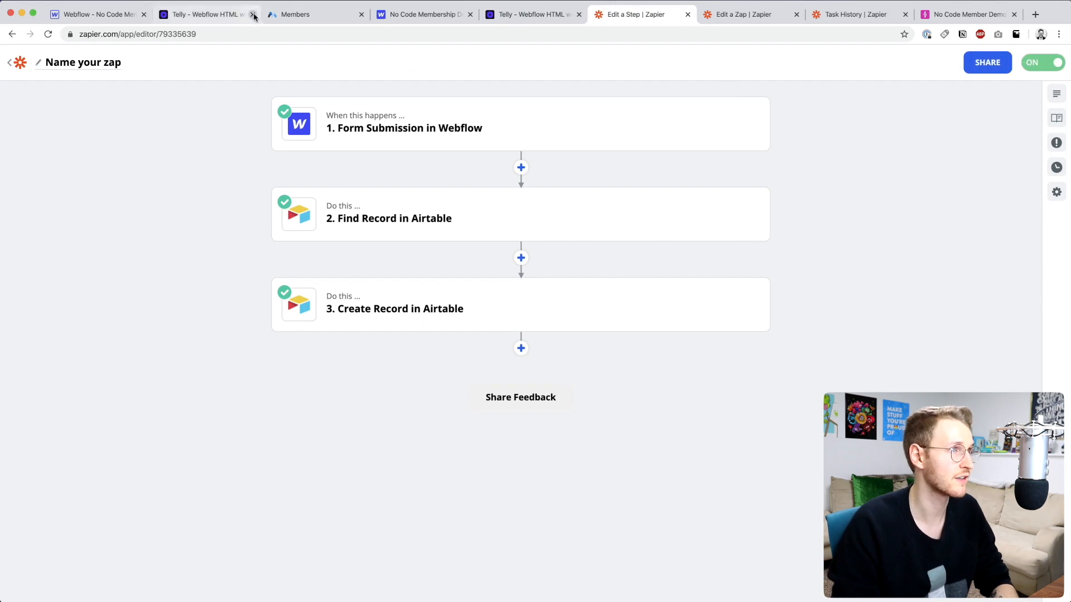
# Step: On the Telly site, mark the Intro to HTML & CSS episode as watched and check its record in Airtable's Completed Videos table
pyautogui.click(234, 15)
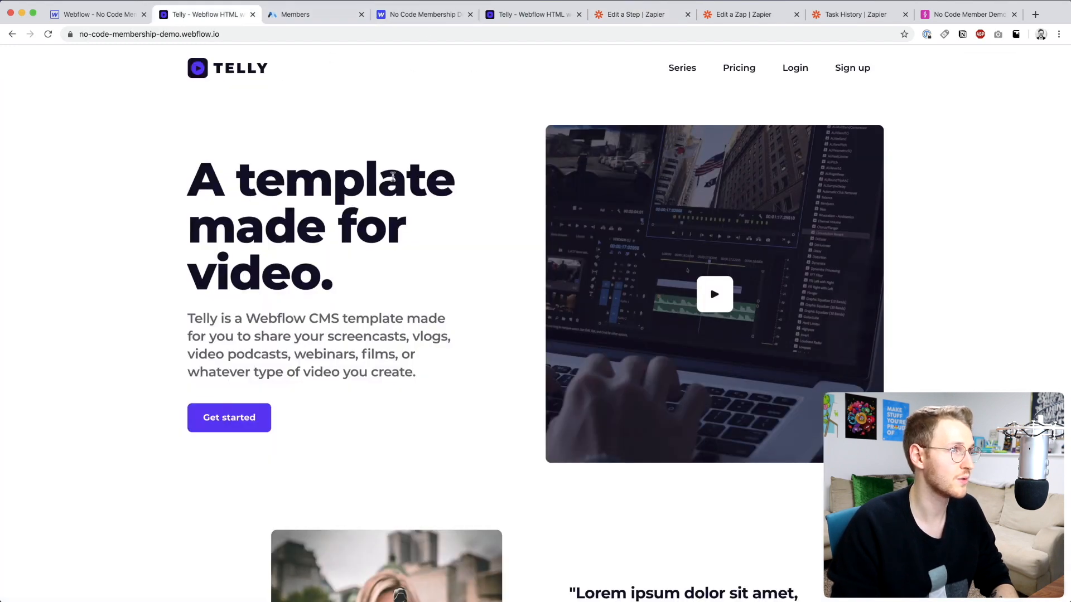
pyautogui.click(516, 16)
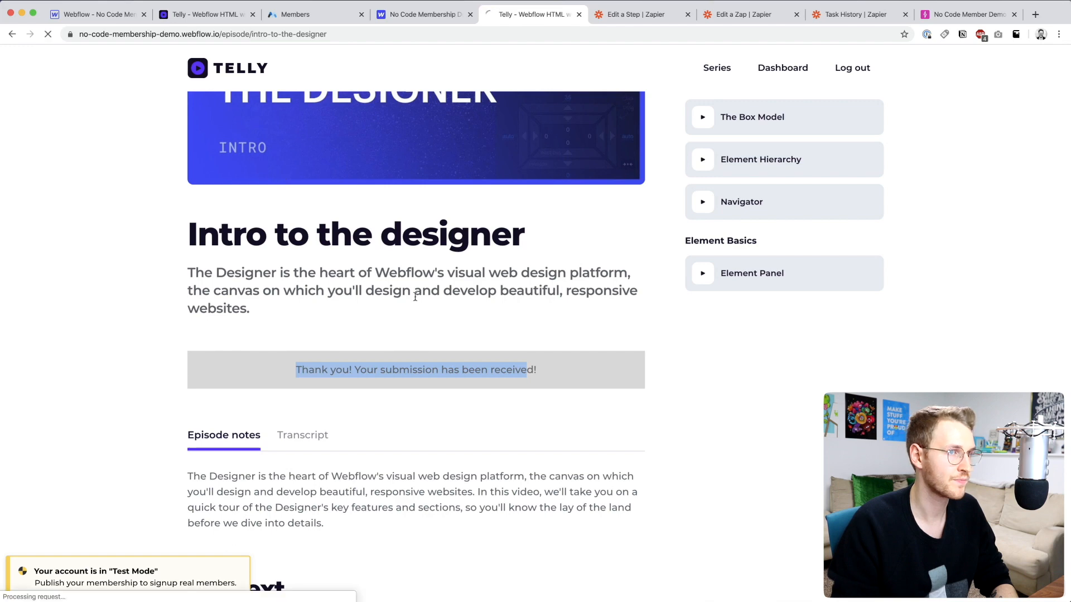
pyautogui.click(781, 248)
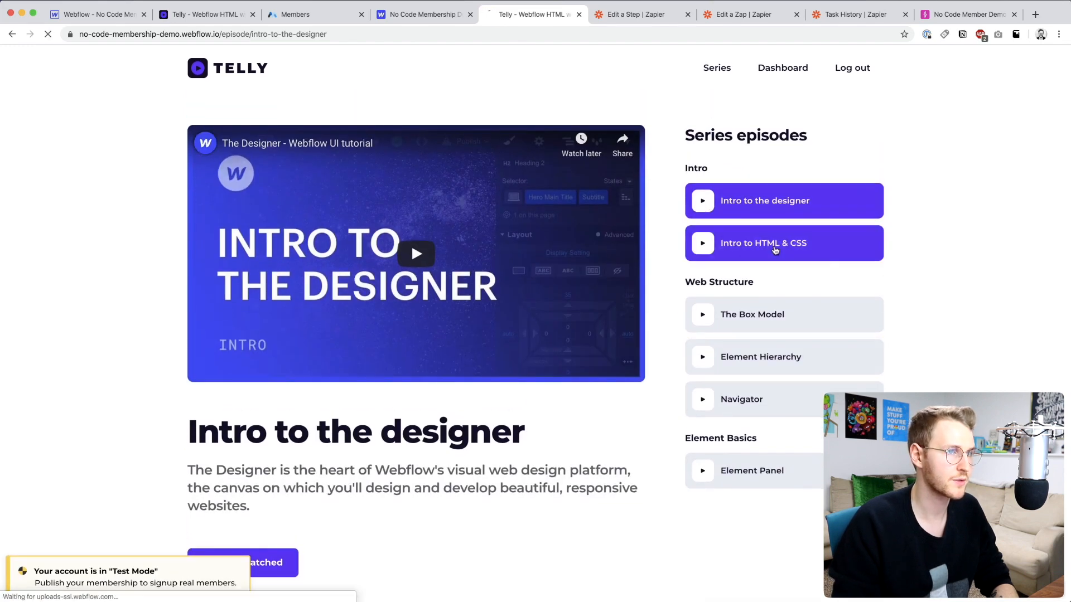
pyautogui.scroll(-3, 858, 263)
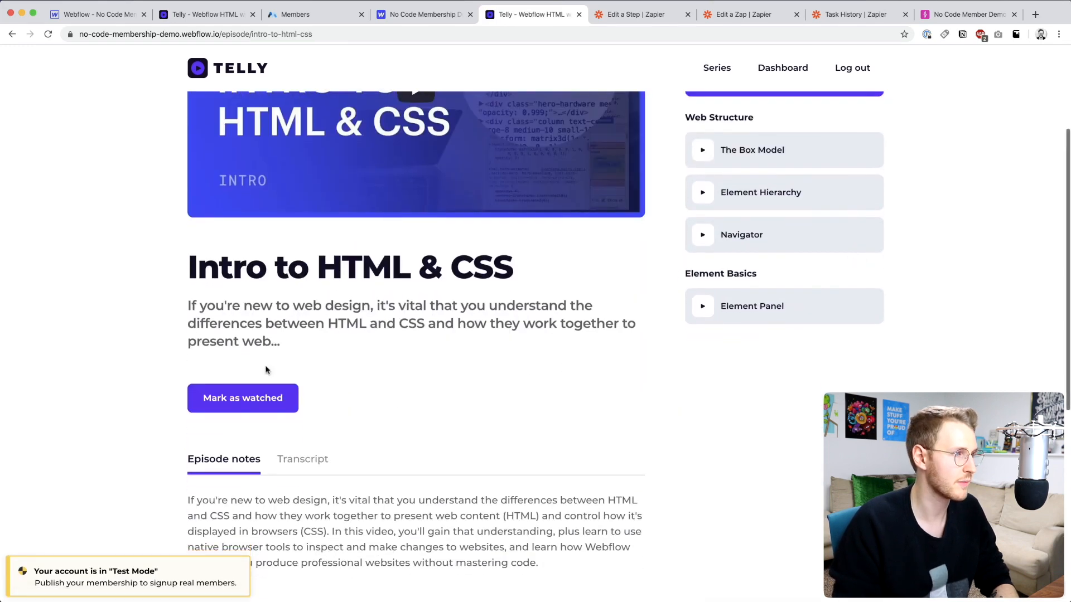
pyautogui.click(215, 397)
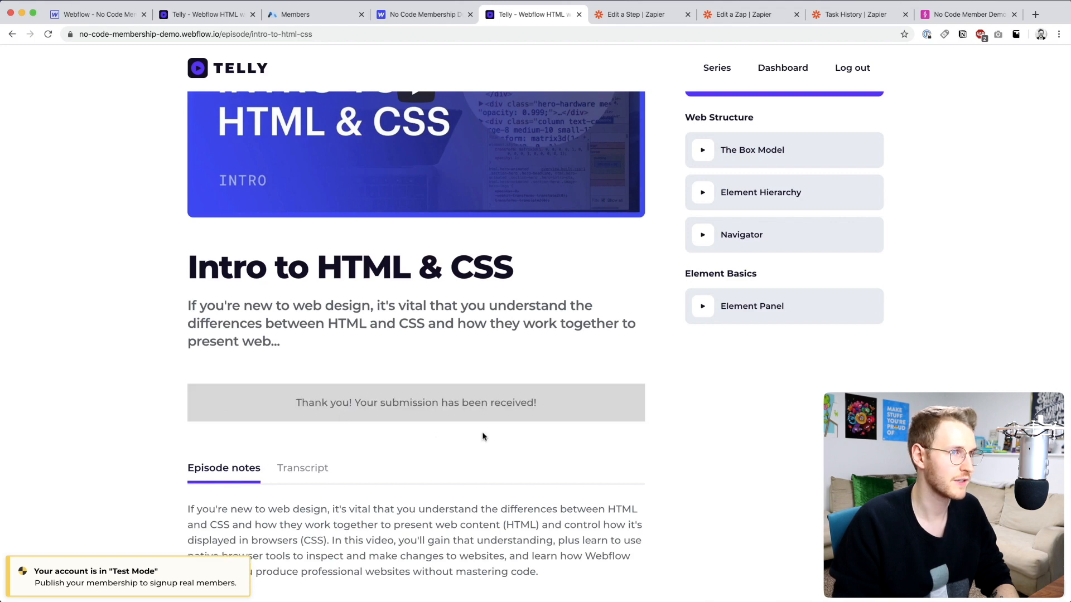
pyautogui.click(956, 15)
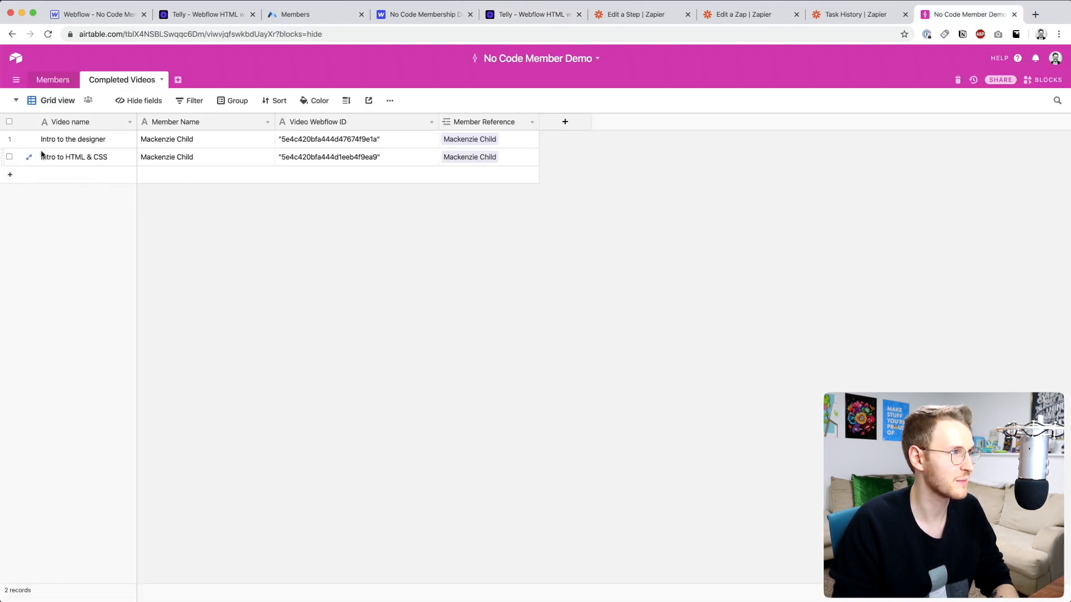
pyautogui.click(93, 160)
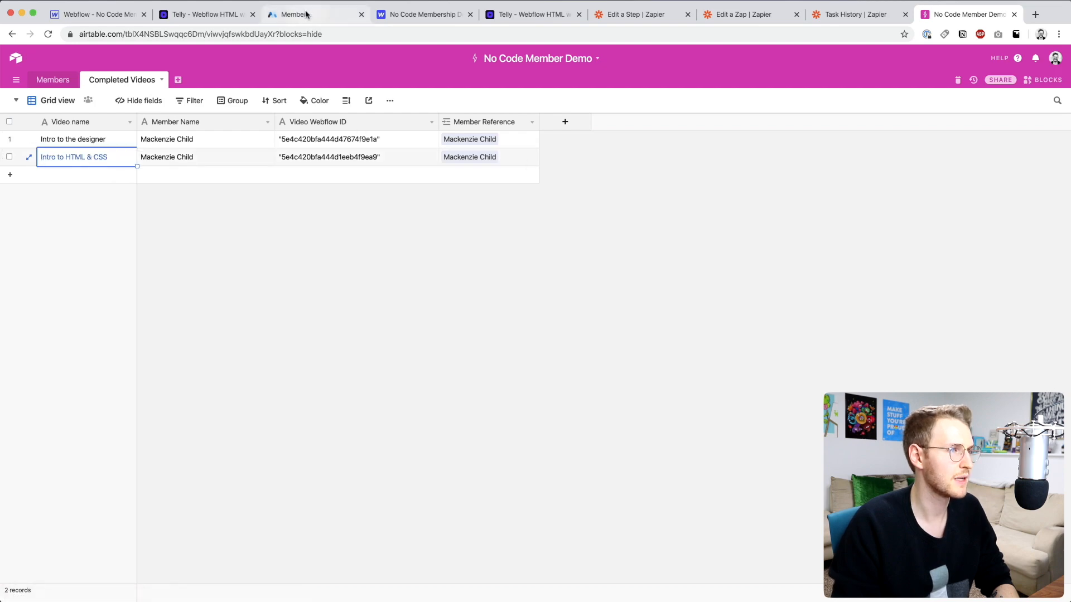
# Step: On the Telly site, mark The Box Model episode as watched and check its record in Airtable's Completed Videos table
pyautogui.click(526, 14)
pyautogui.click(724, 151)
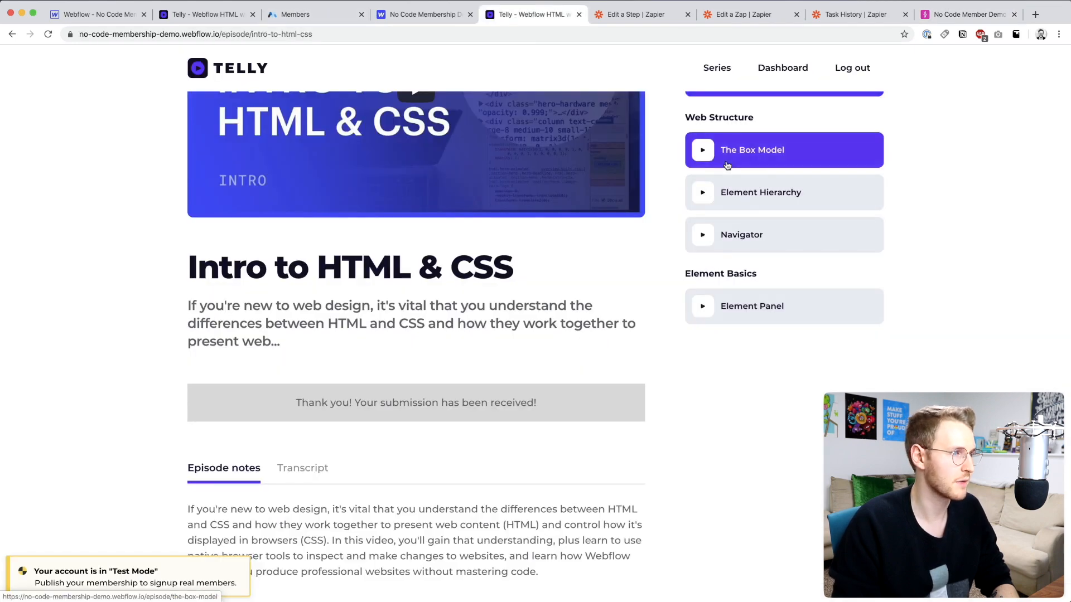
pyautogui.scroll(-3, 350, 436)
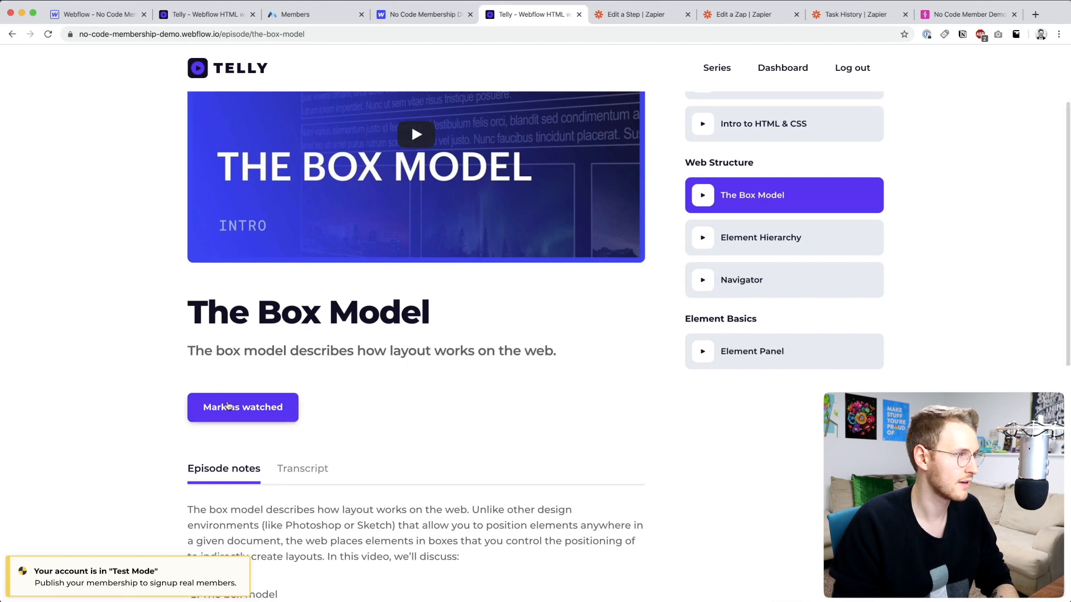
pyautogui.click(228, 406)
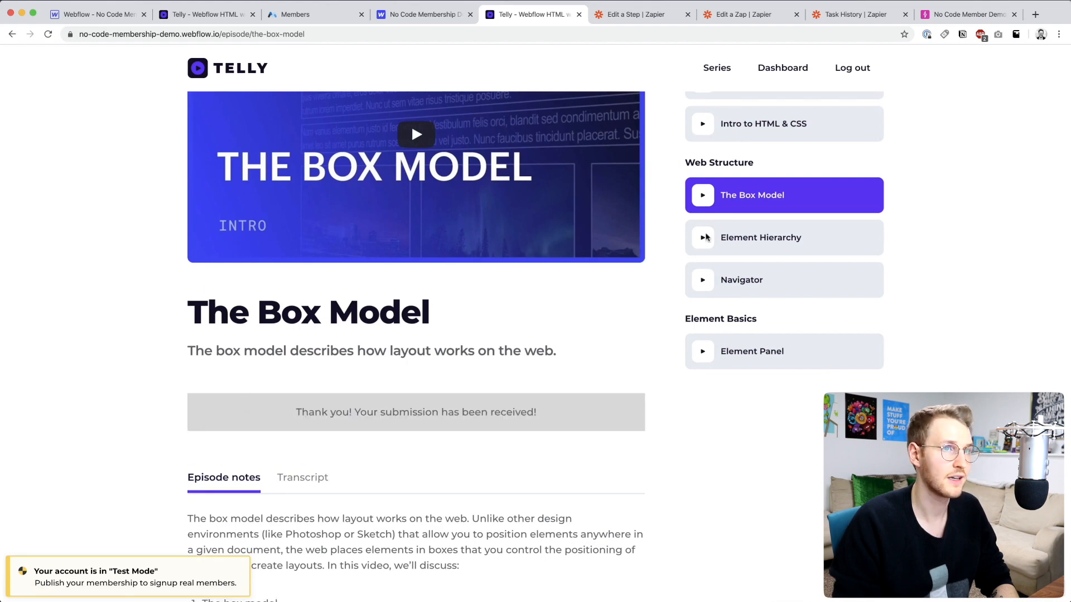
pyautogui.click(946, 14)
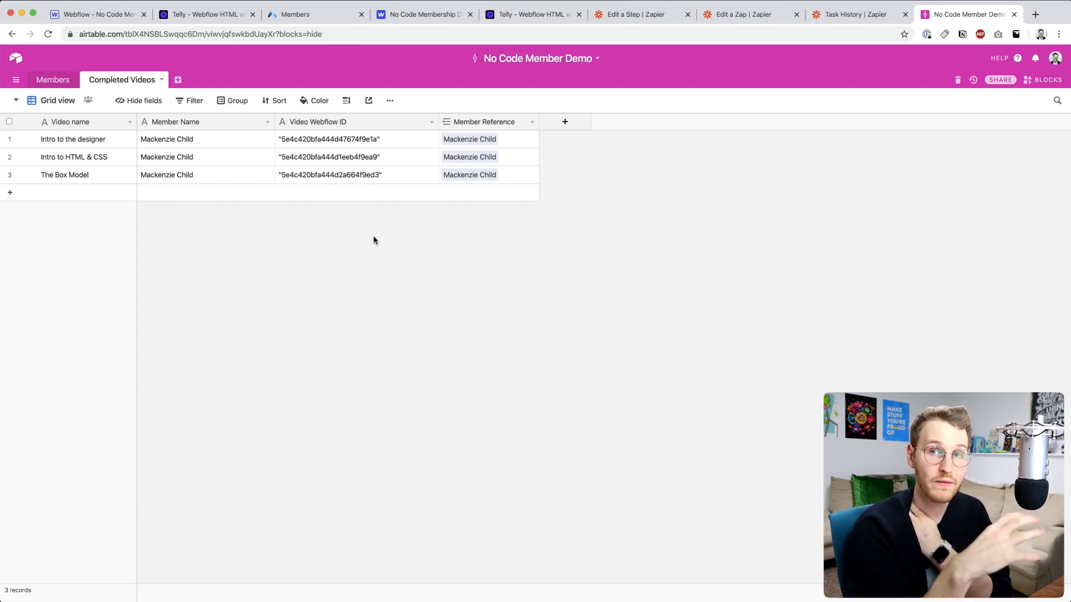
# Step: In the Members table, add a field named Completed Video Rollup with the Rollup field type
pyautogui.click(44, 83)
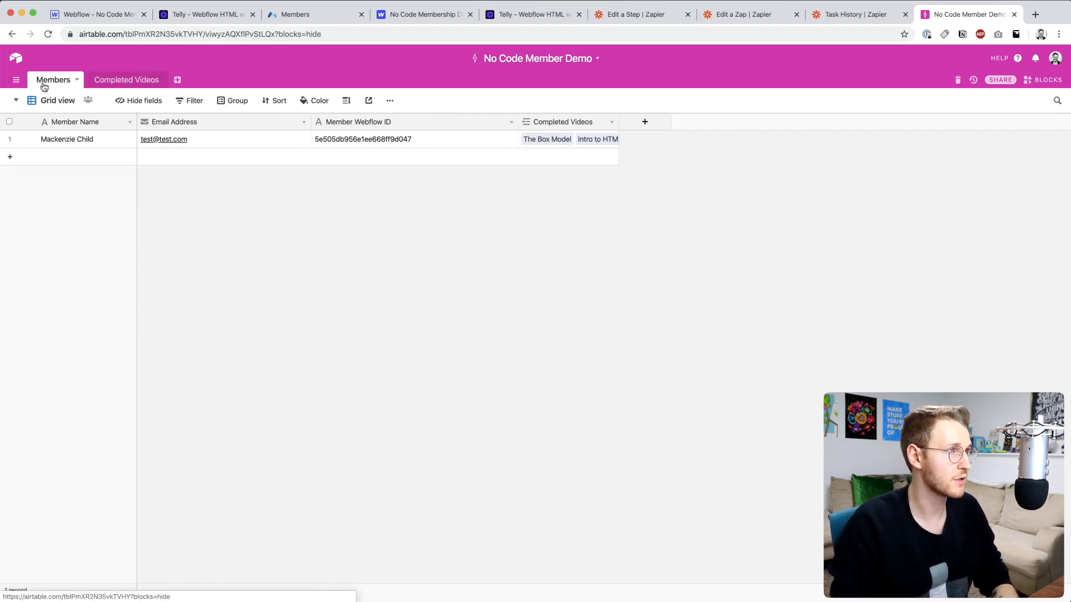
pyautogui.click(645, 122)
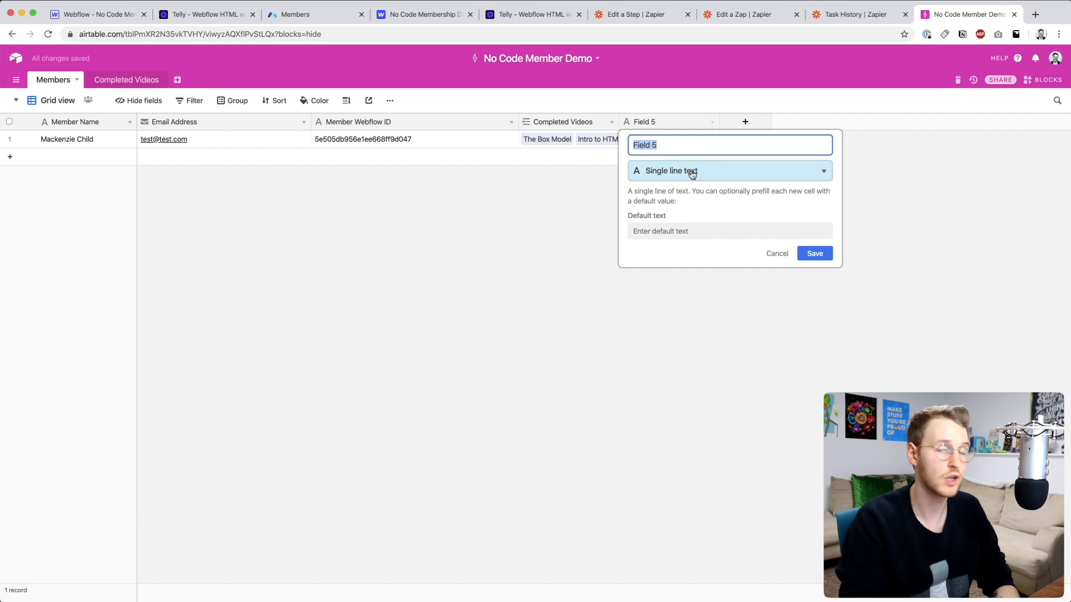
pyautogui.write('Completed Video')
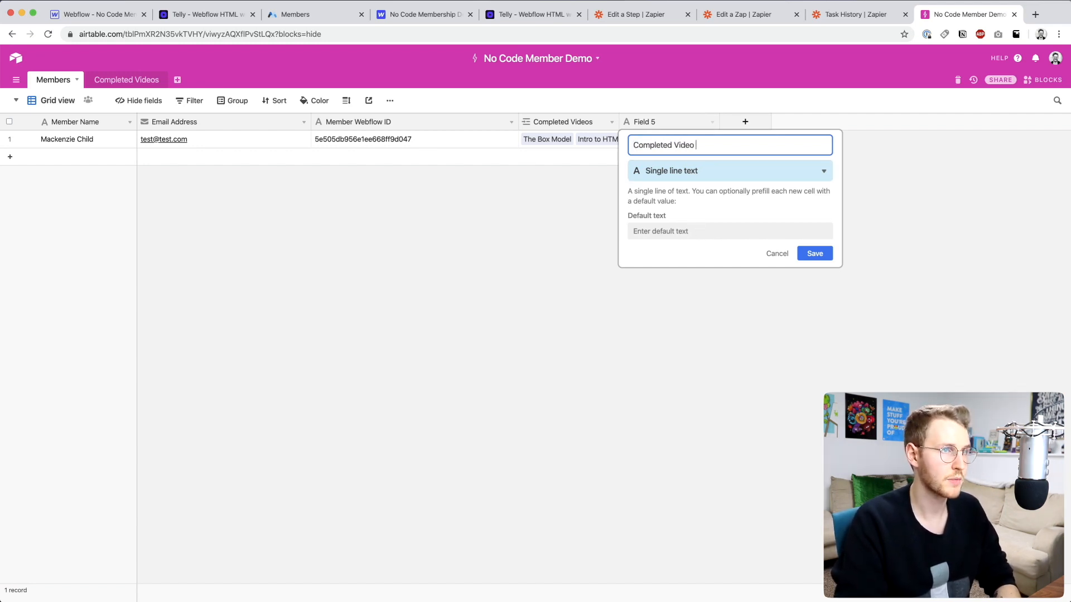
pyautogui.write(' Rollup')
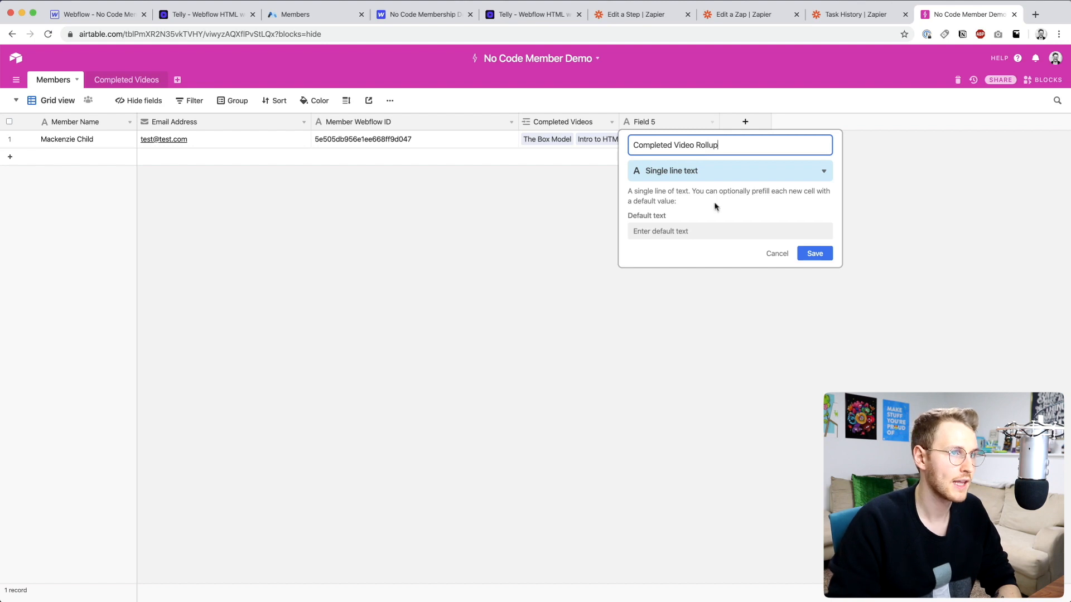
pyautogui.click(686, 172)
pyautogui.scroll(-5, 736, 357)
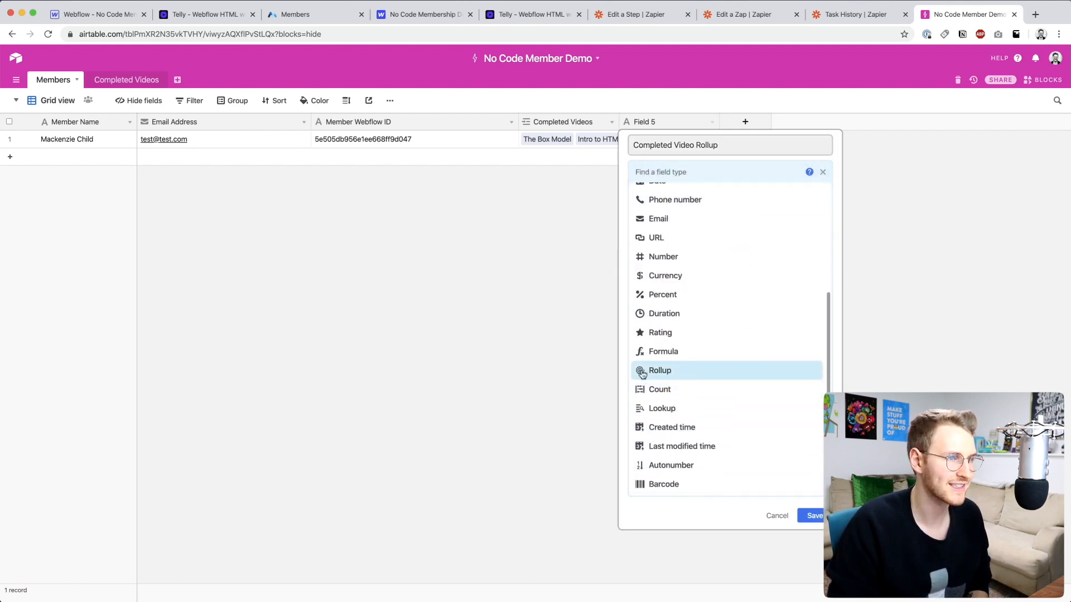
pyautogui.click(667, 371)
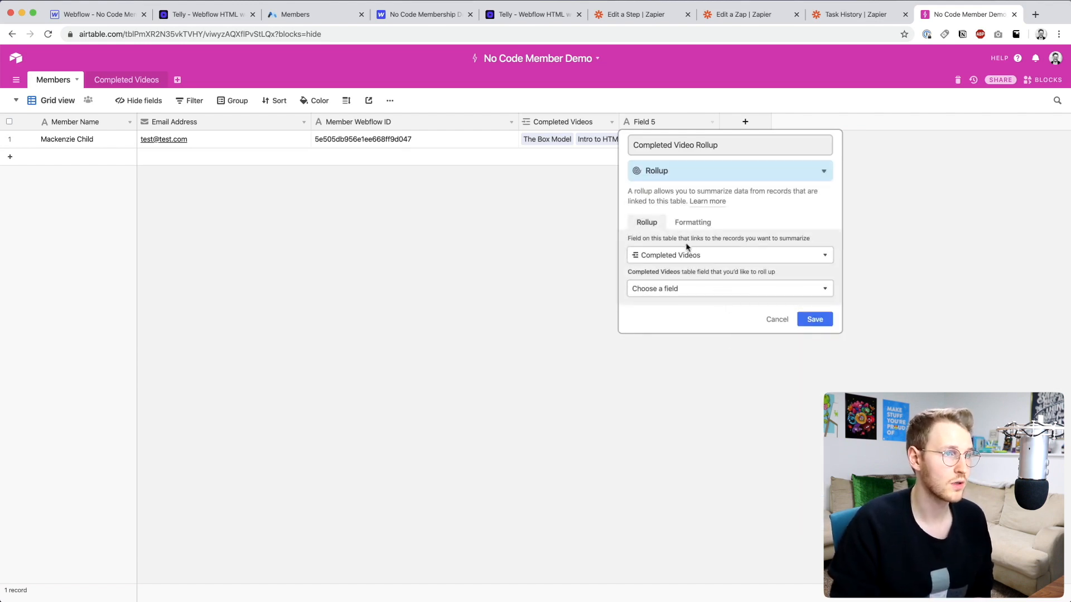
# Step: Roll up Video Webflow ID through the Completed Videos link with the formula ARRAYUNIQUE(values), and save the field
pyautogui.click(675, 260)
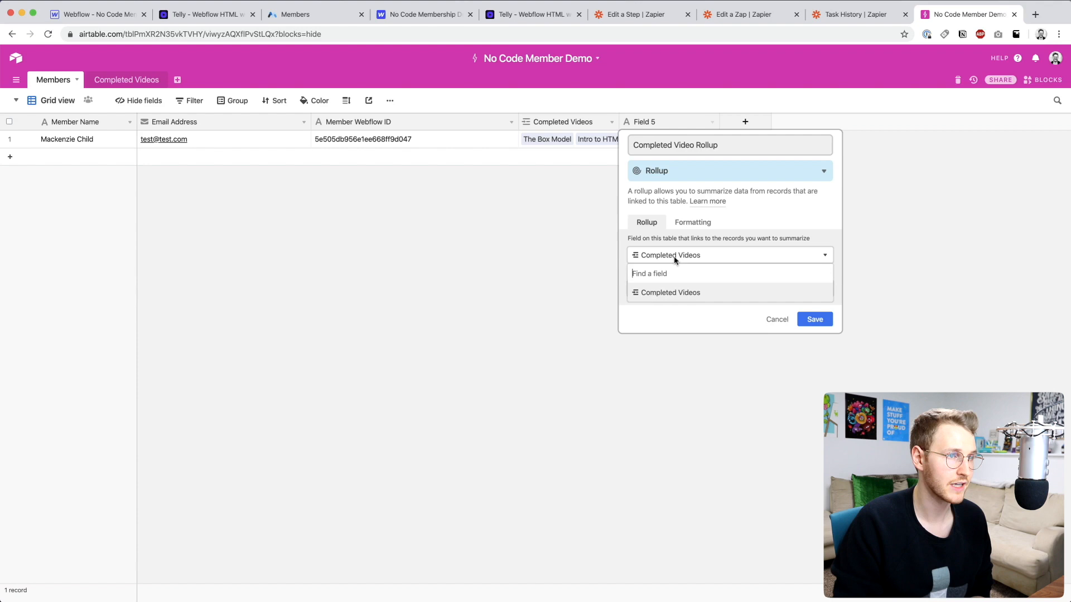
pyautogui.click(685, 291)
pyautogui.click(686, 289)
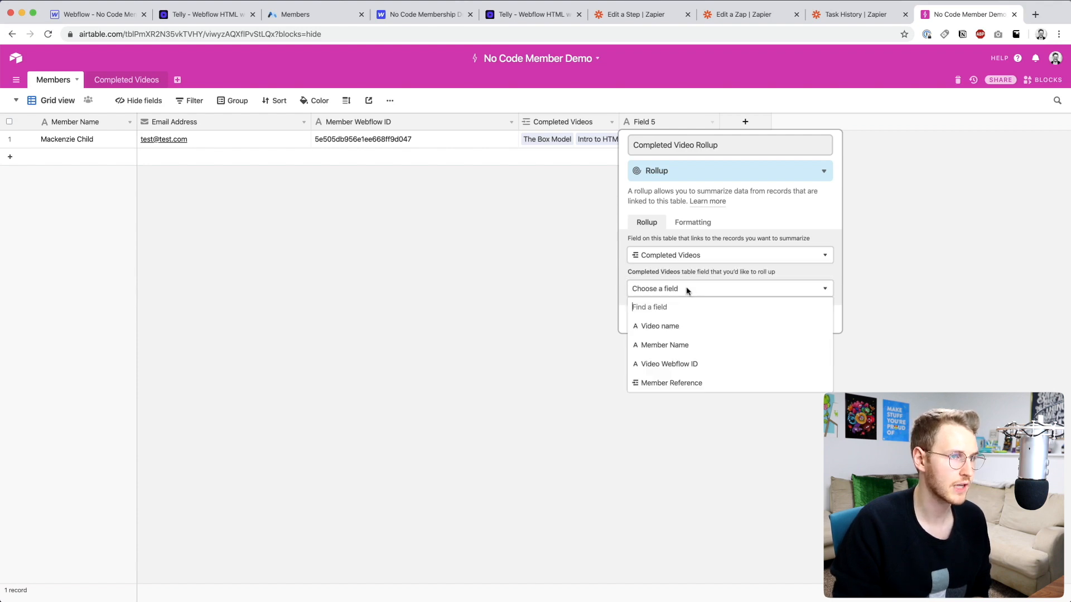
pyautogui.click(695, 365)
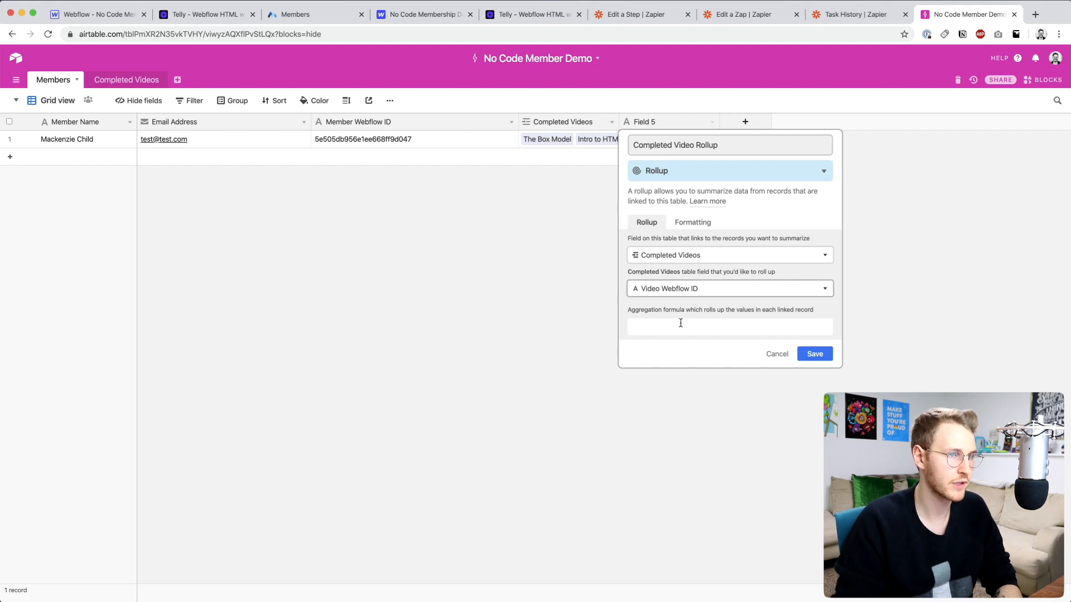
pyautogui.click(691, 326)
pyautogui.write('Array')
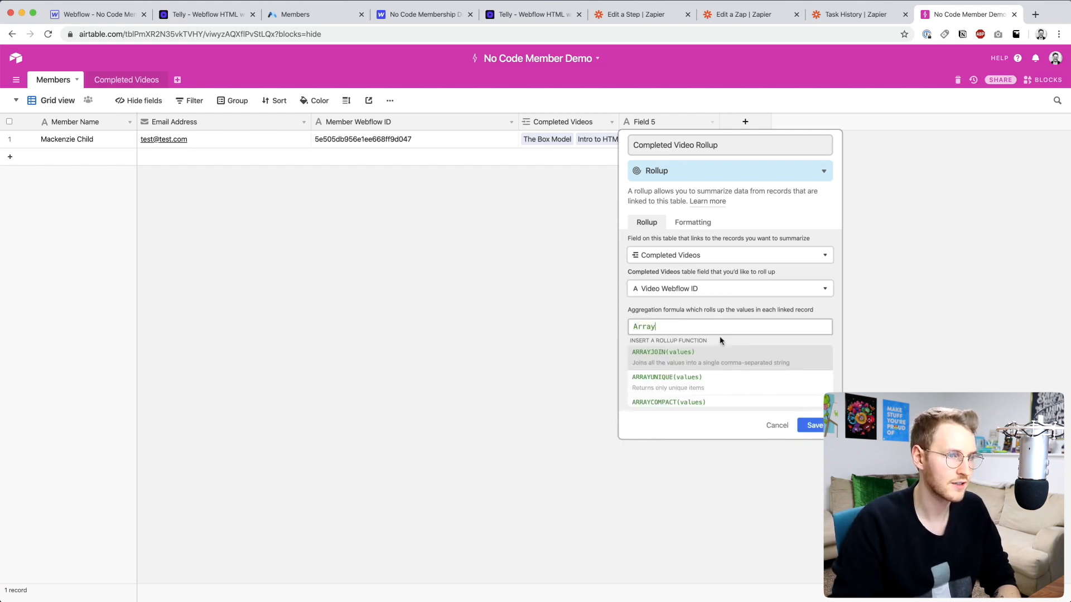
pyautogui.click(656, 385)
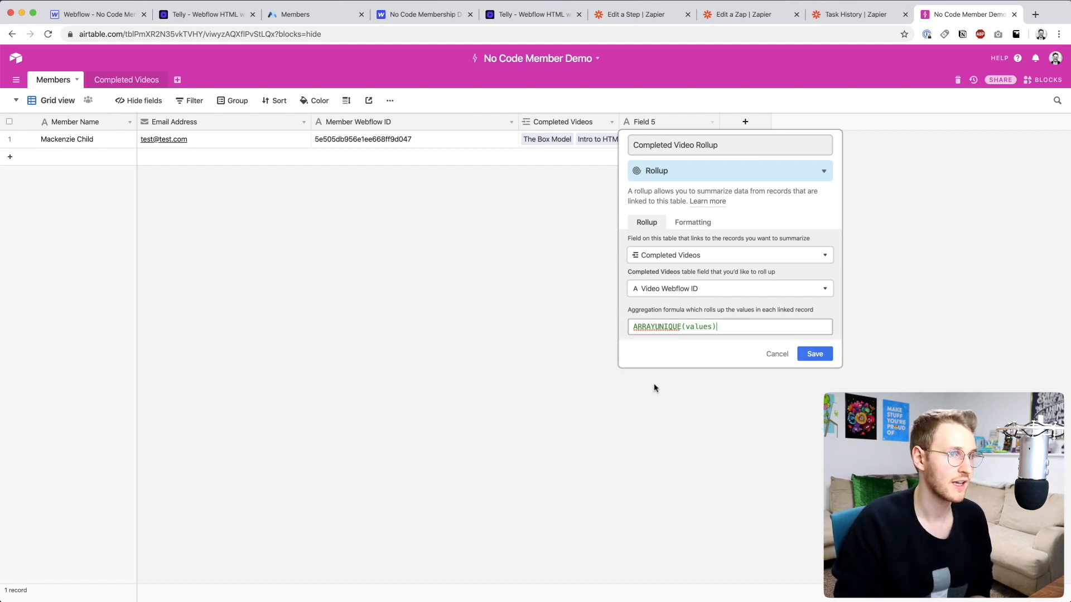
pyautogui.click(815, 354)
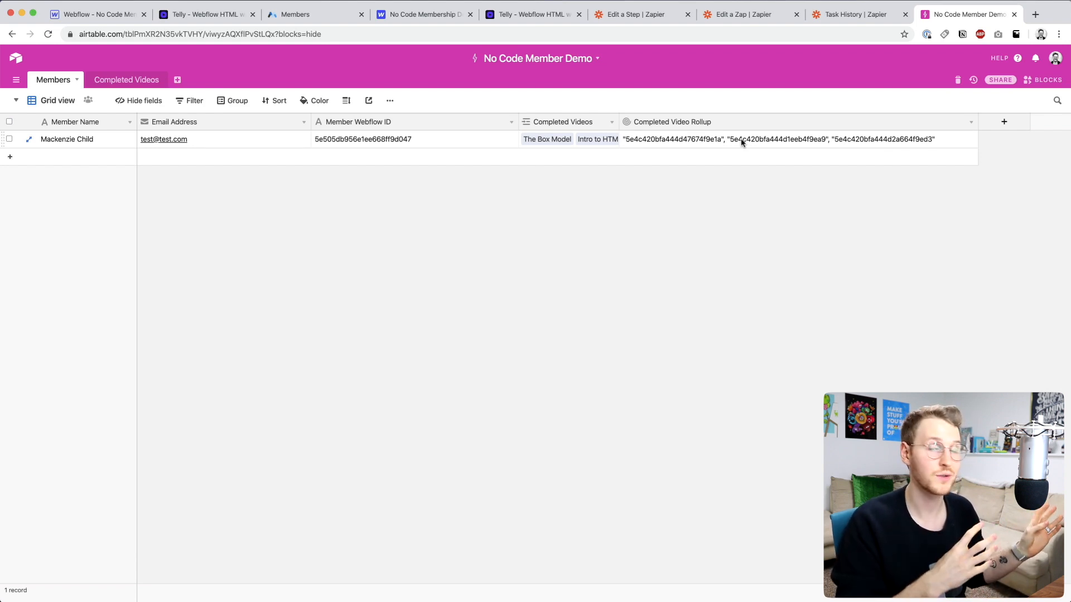
# Step: In Zapier, start adding an action after Create Record, and review the Members and Completed Videos tables in Airtable
pyautogui.click(633, 142)
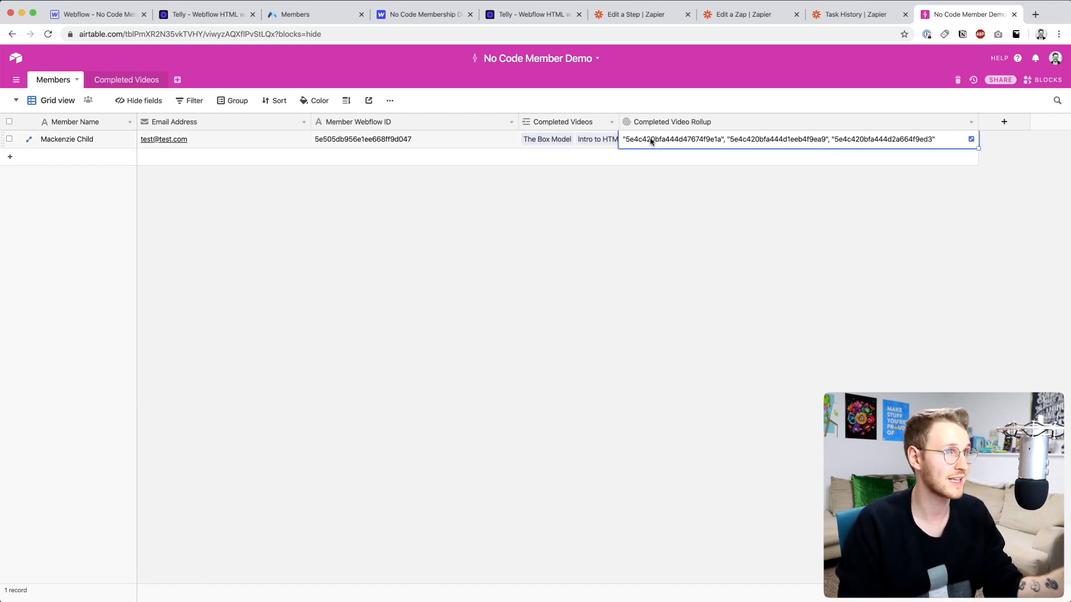
pyautogui.click(631, 17)
pyautogui.click(521, 348)
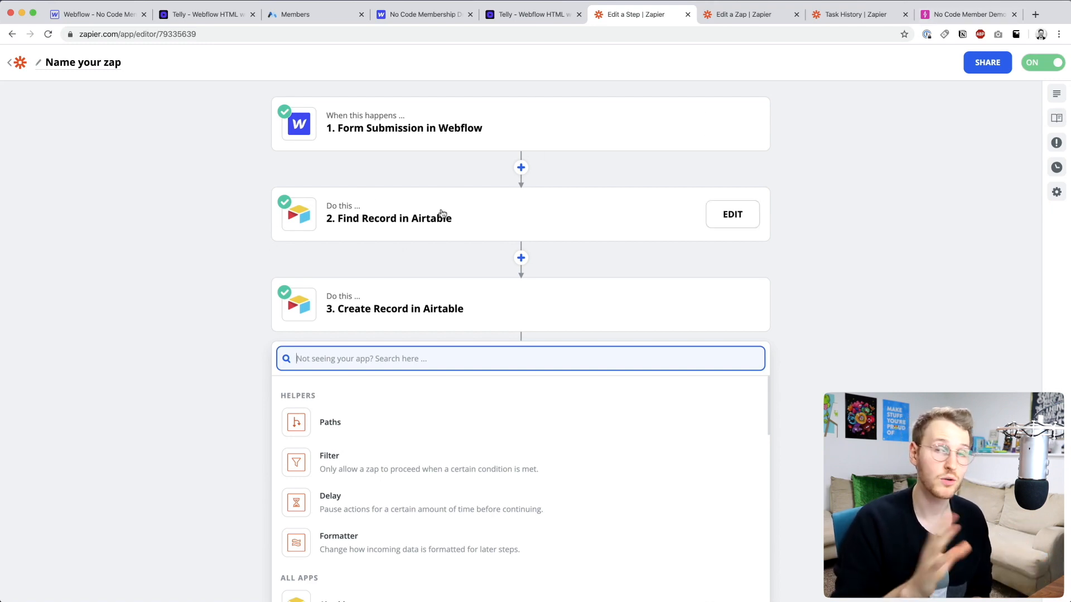
pyautogui.click(968, 15)
pyautogui.click(640, 263)
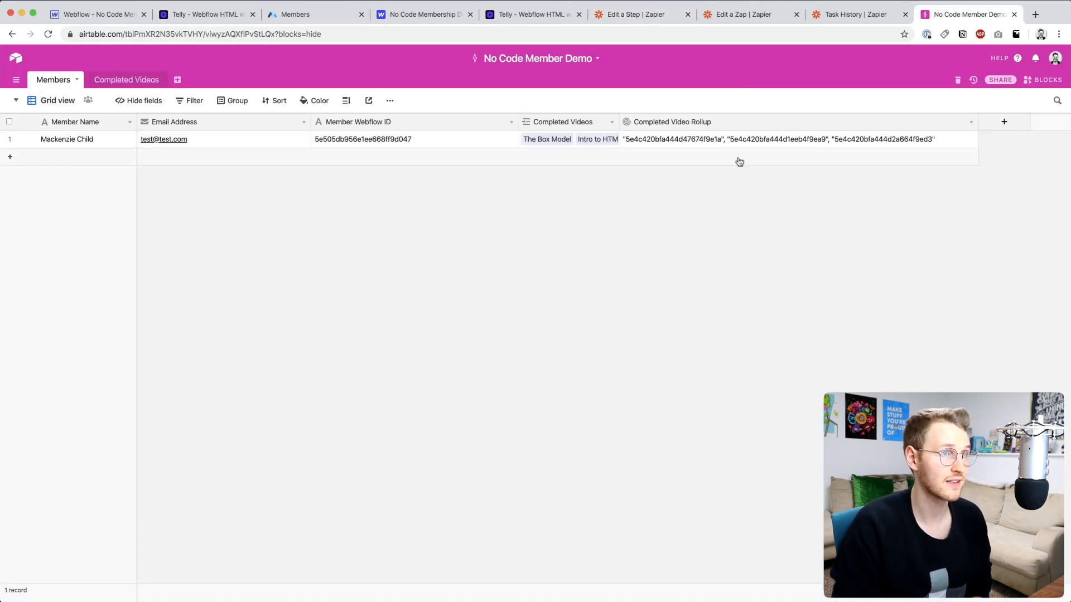
pyautogui.click(125, 80)
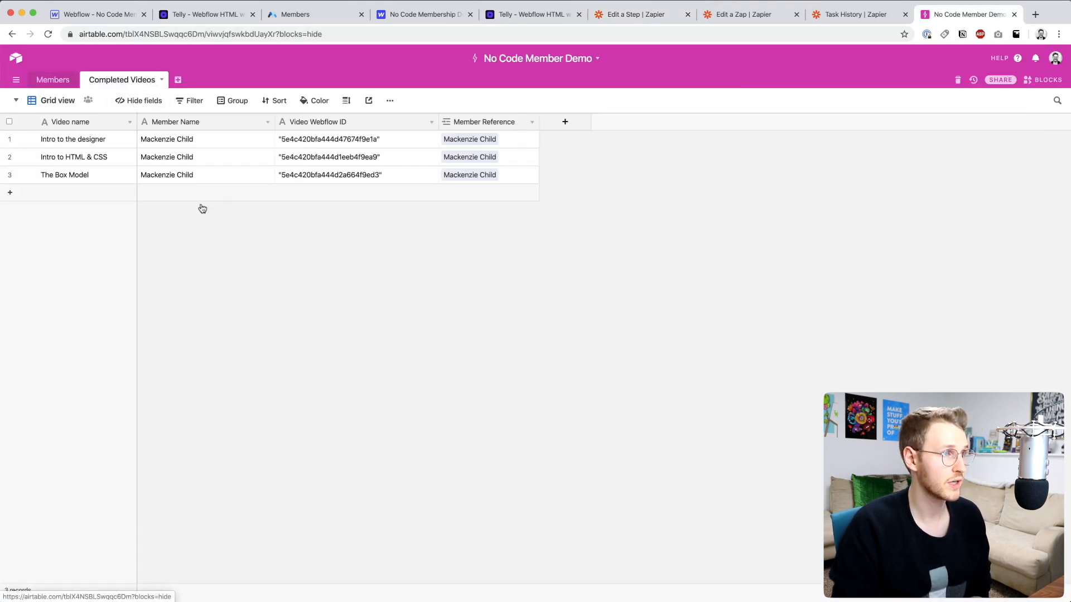
pyautogui.click(53, 81)
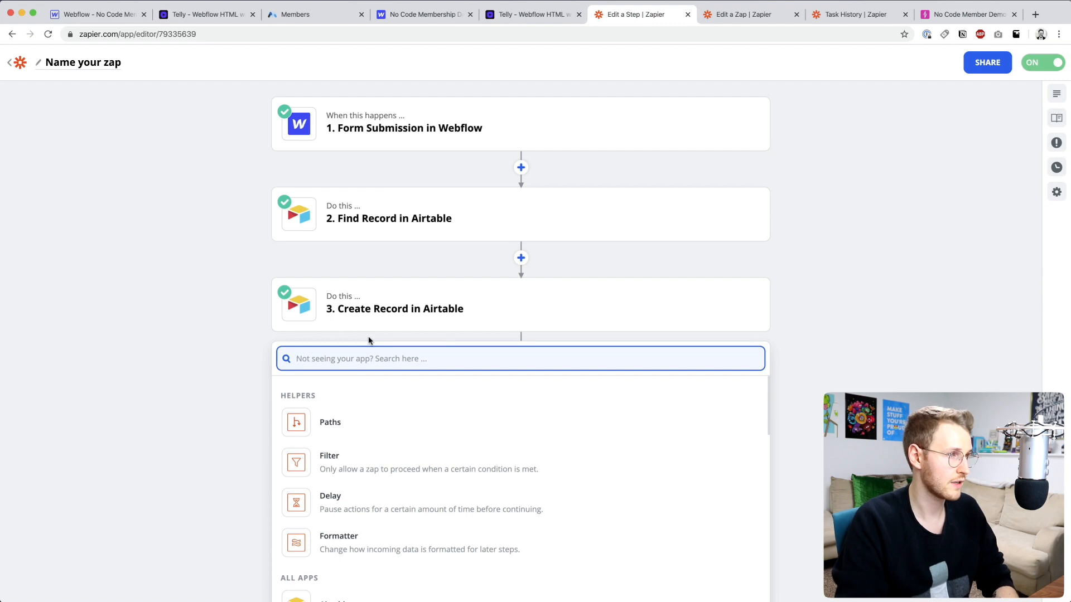
# Step: In Zapier, make the new fourth step an Airtable Find Record action using the existing Airtable account
pyautogui.write('airt')
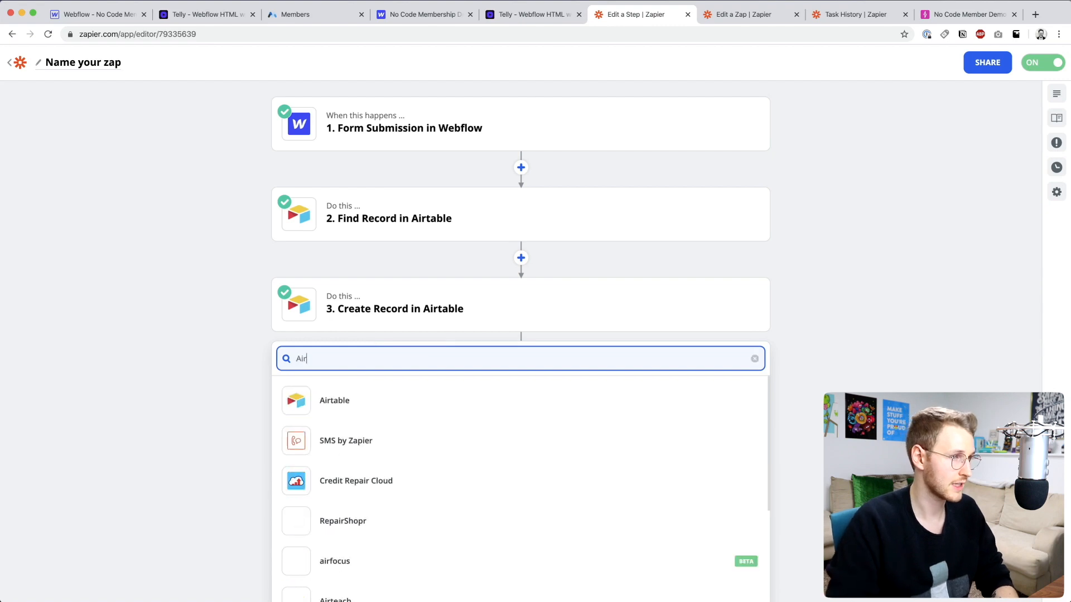
pyautogui.click(344, 400)
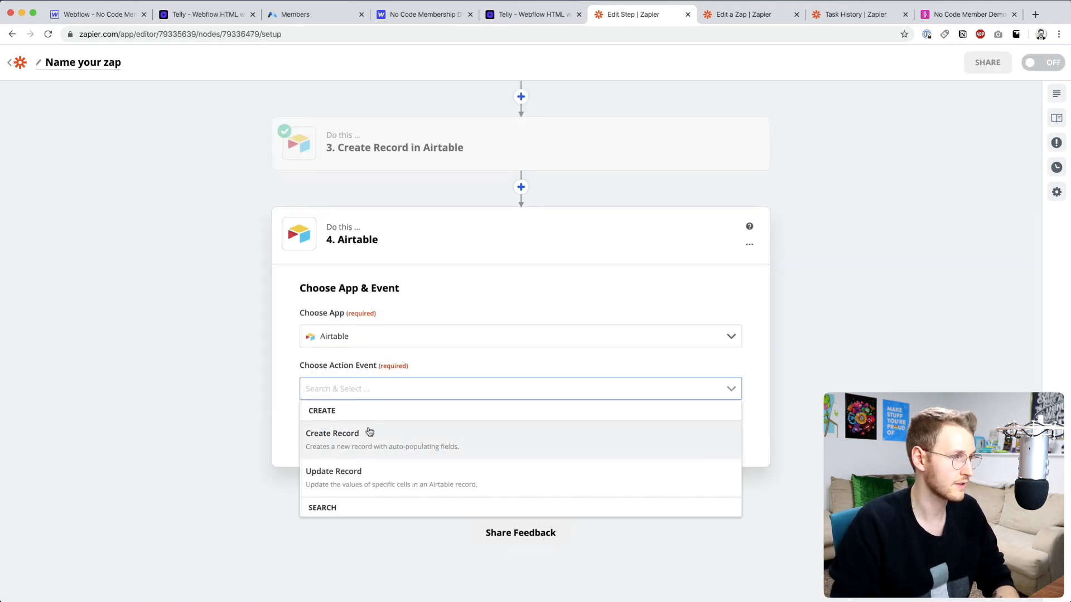
pyautogui.scroll(-2, 368, 481)
pyautogui.click(360, 482)
pyautogui.click(447, 424)
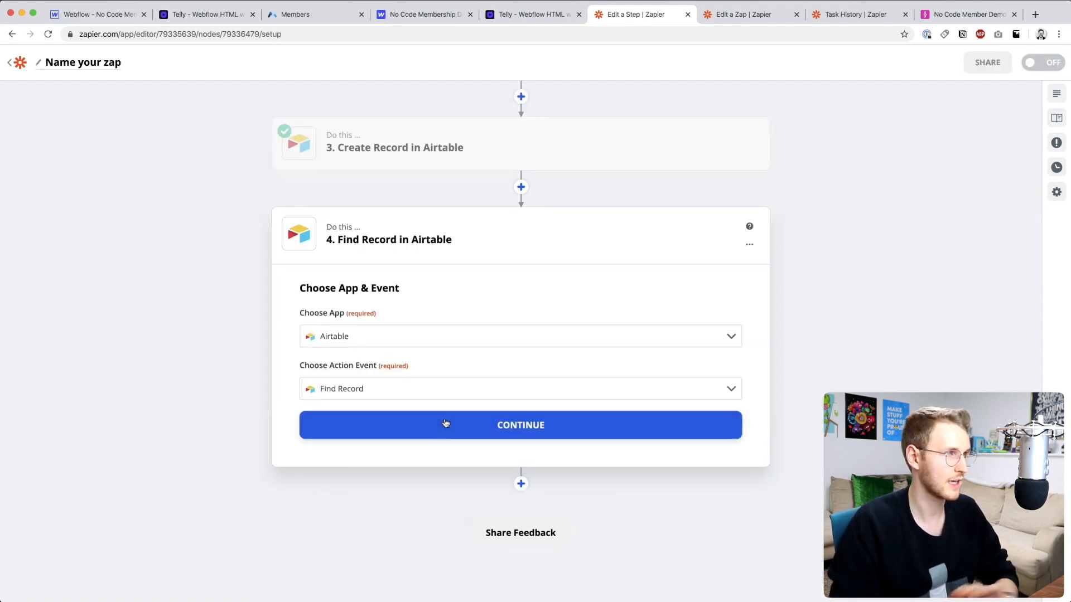
pyautogui.click(398, 371)
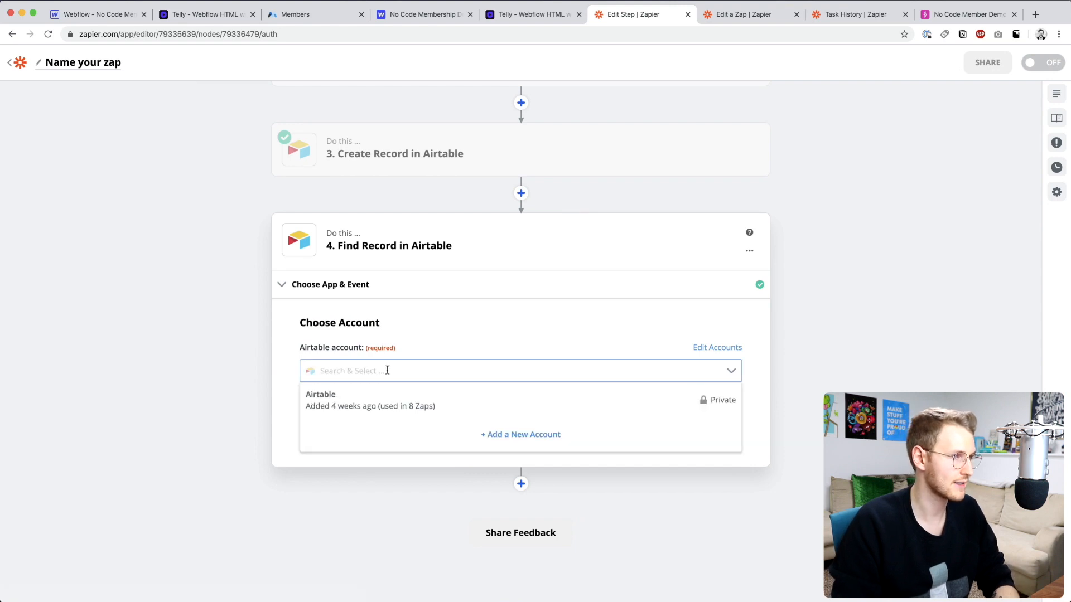
pyautogui.click(485, 419)
# Step: Set the Find Record step's base to No Code Member Demo and its table to Members
pyautogui.click(564, 223)
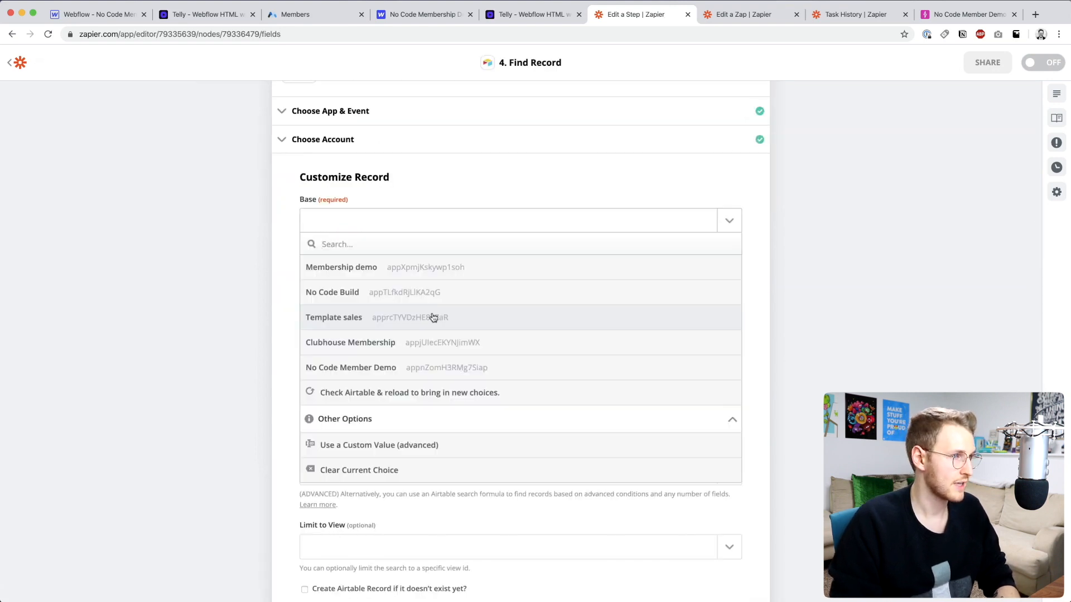
pyautogui.click(363, 373)
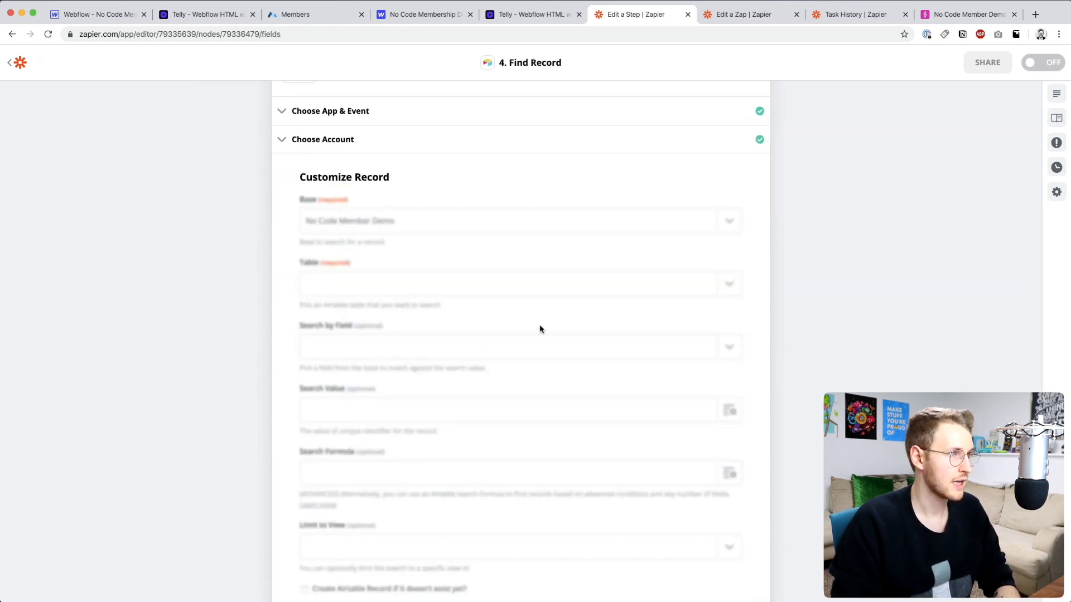
pyautogui.click(697, 292)
pyautogui.click(362, 329)
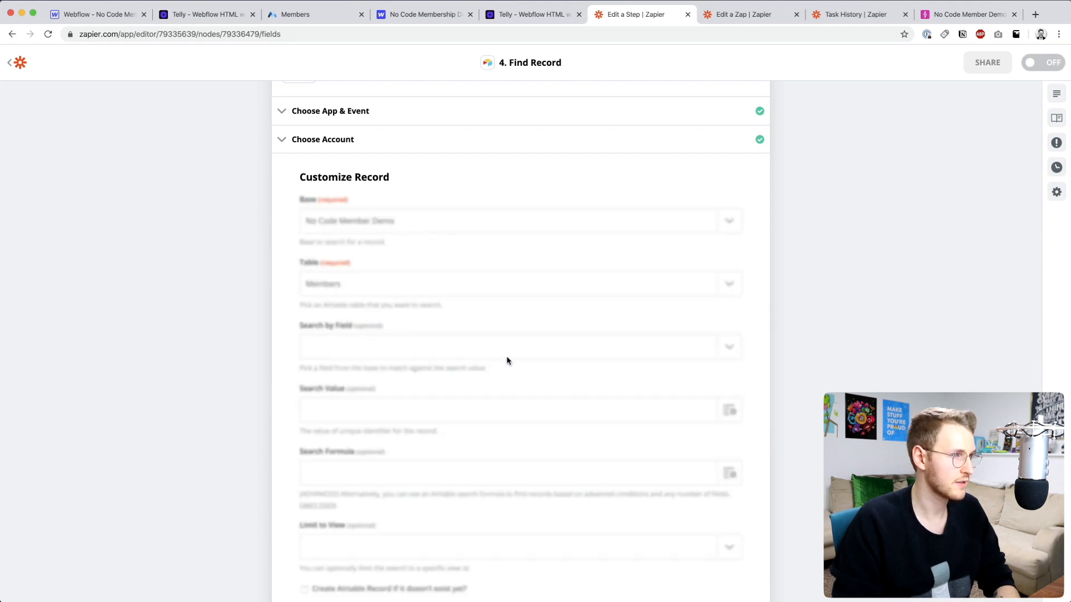
# Step: Search by the Member Webflow ID field, using the form submission's Data Webflow Member ID as the search value
pyautogui.scroll(-1, 609, 364)
pyautogui.click(729, 282)
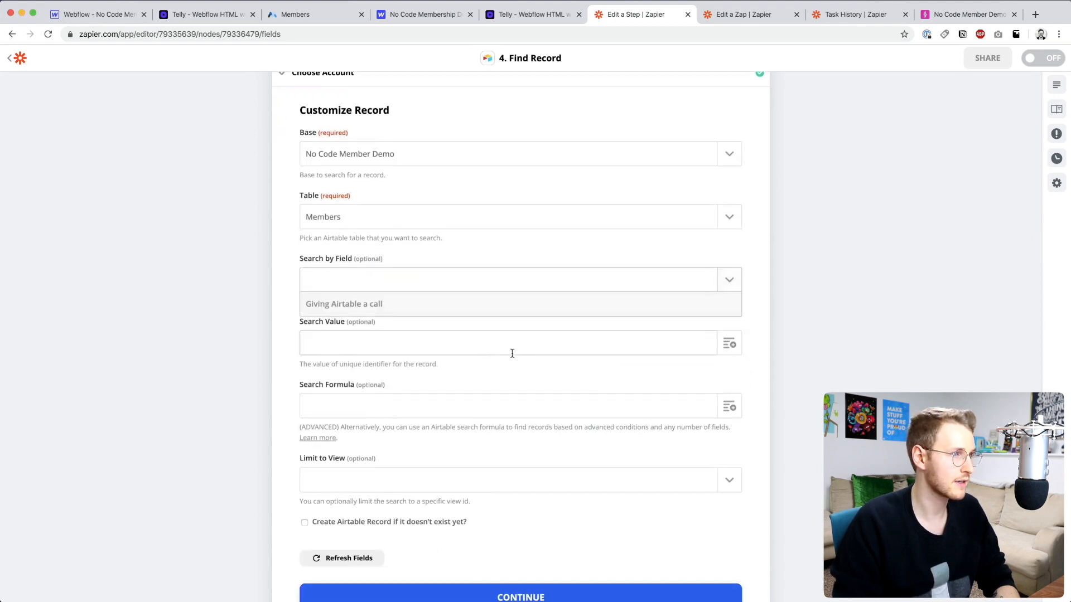
pyautogui.click(423, 374)
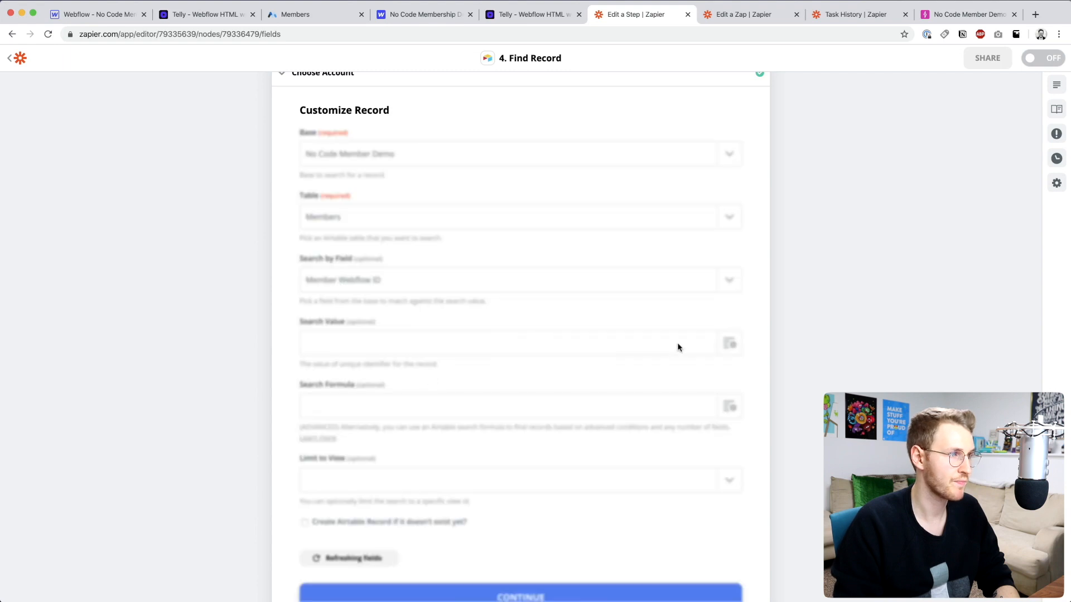
pyautogui.click(729, 344)
pyautogui.click(459, 404)
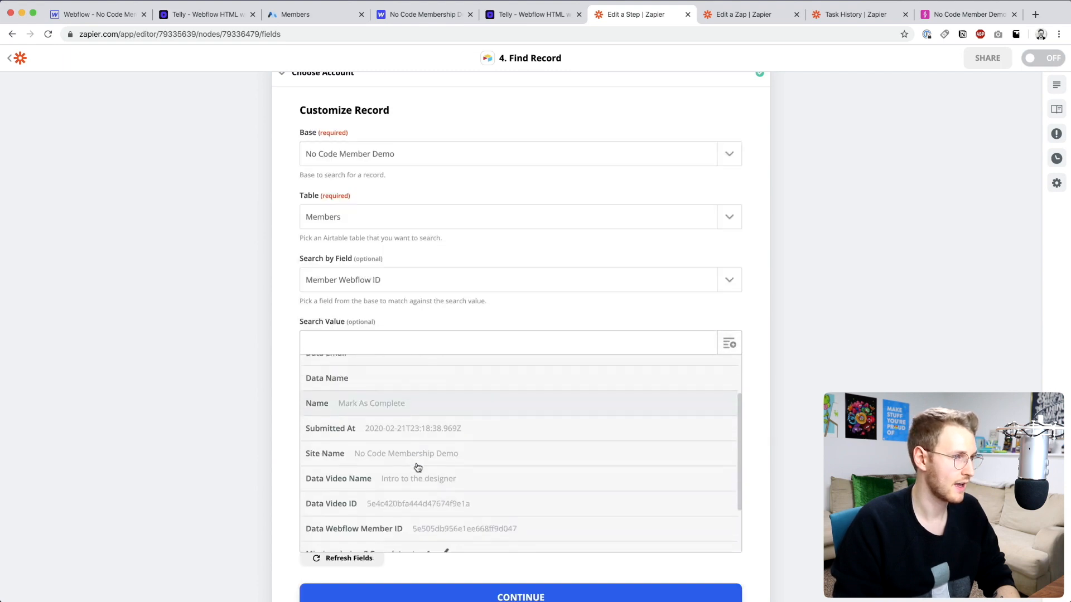
pyautogui.scroll(-2, 418, 468)
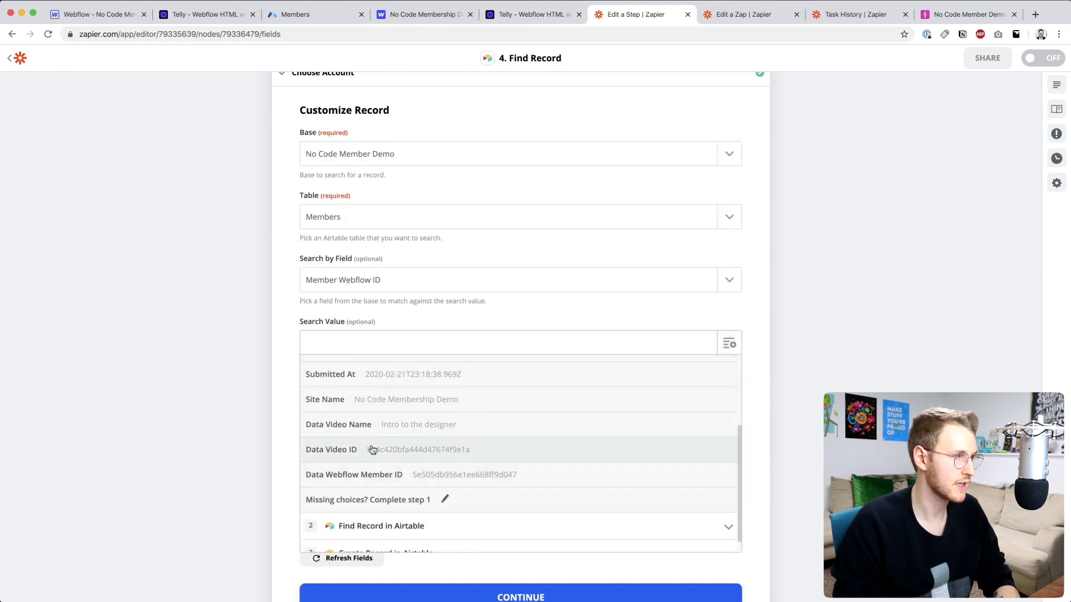
pyautogui.click(447, 475)
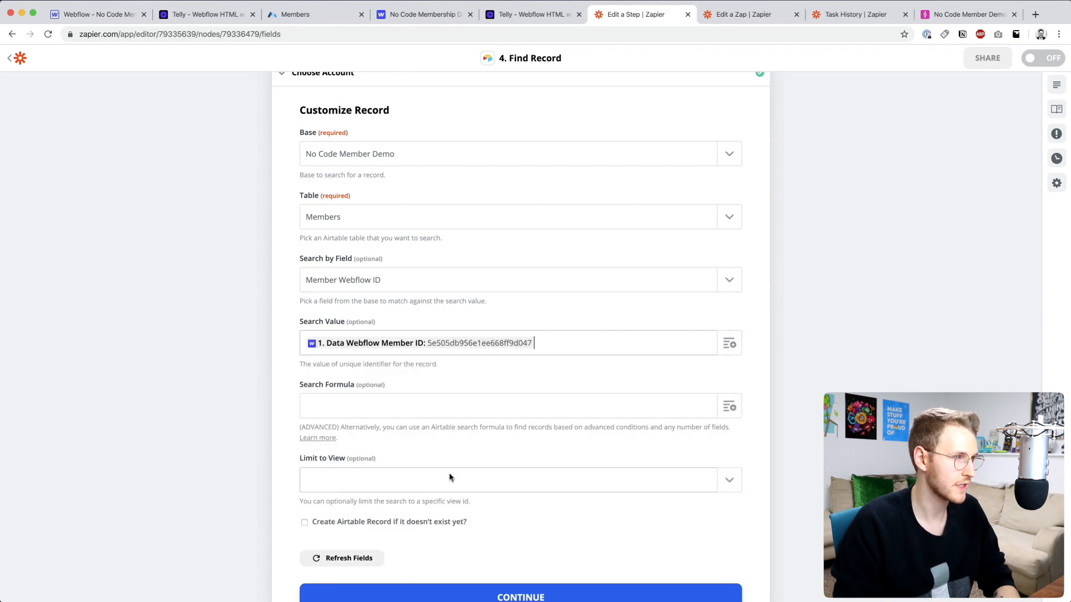
# Step: Test the fourth step's Find Record search and finish editing the step
pyautogui.scroll(-2, 685, 461)
pyautogui.click(523, 506)
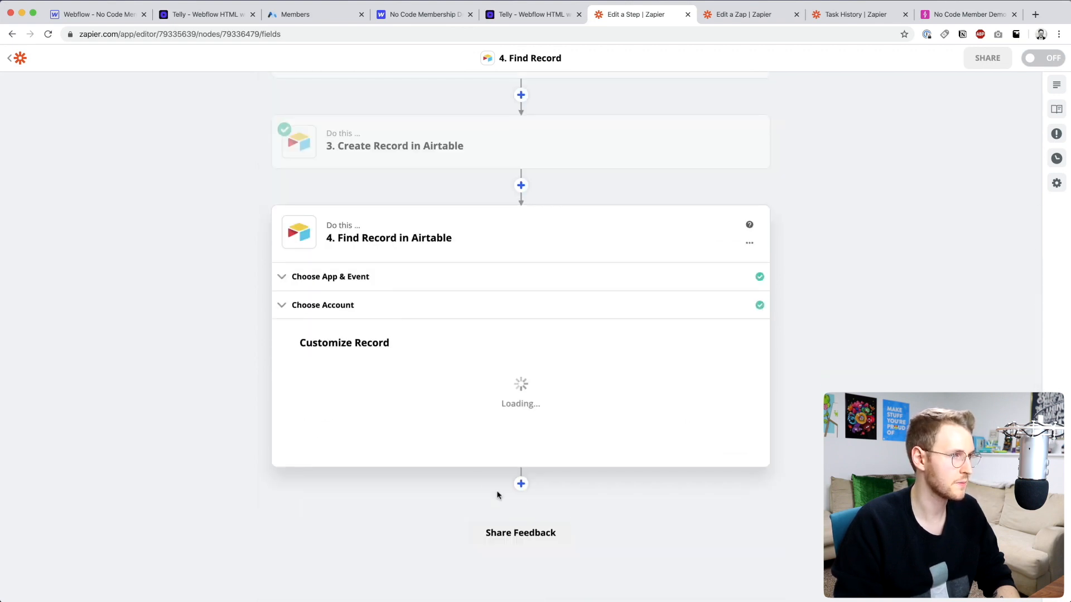
pyautogui.click(413, 428)
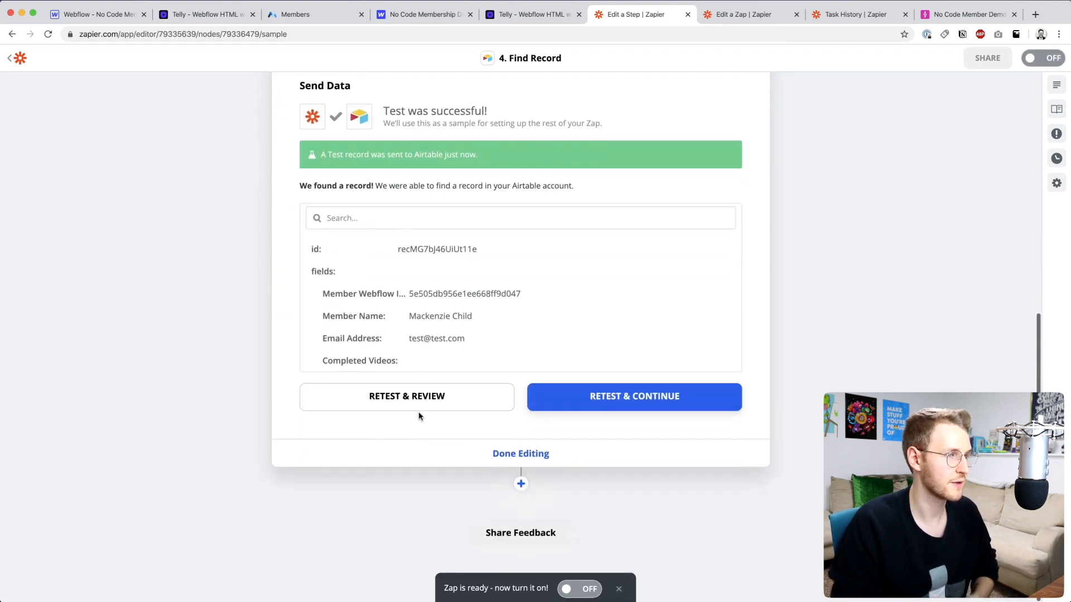
pyautogui.click(502, 454)
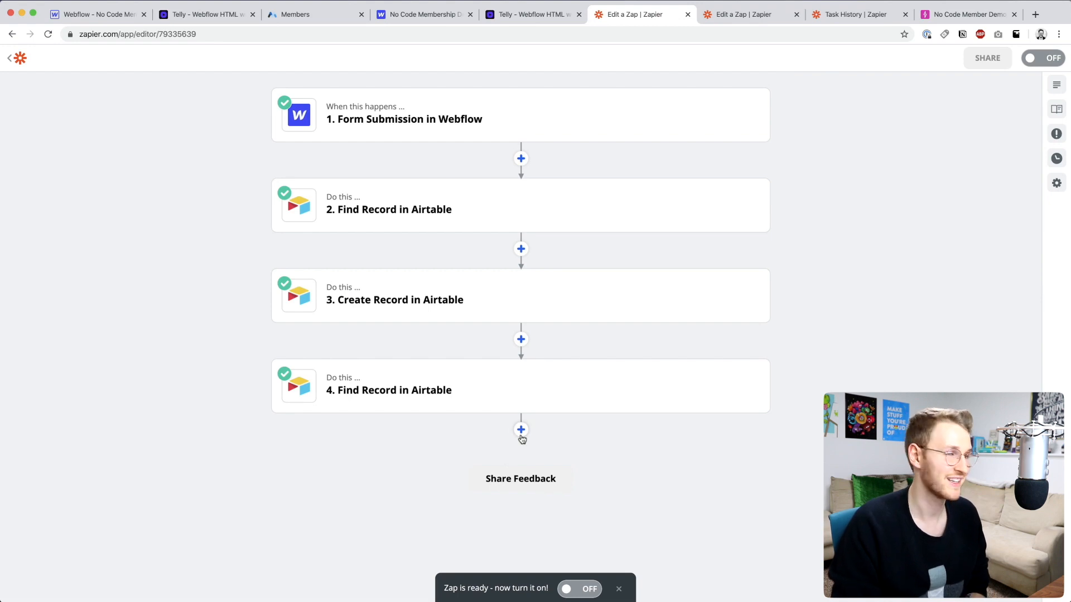
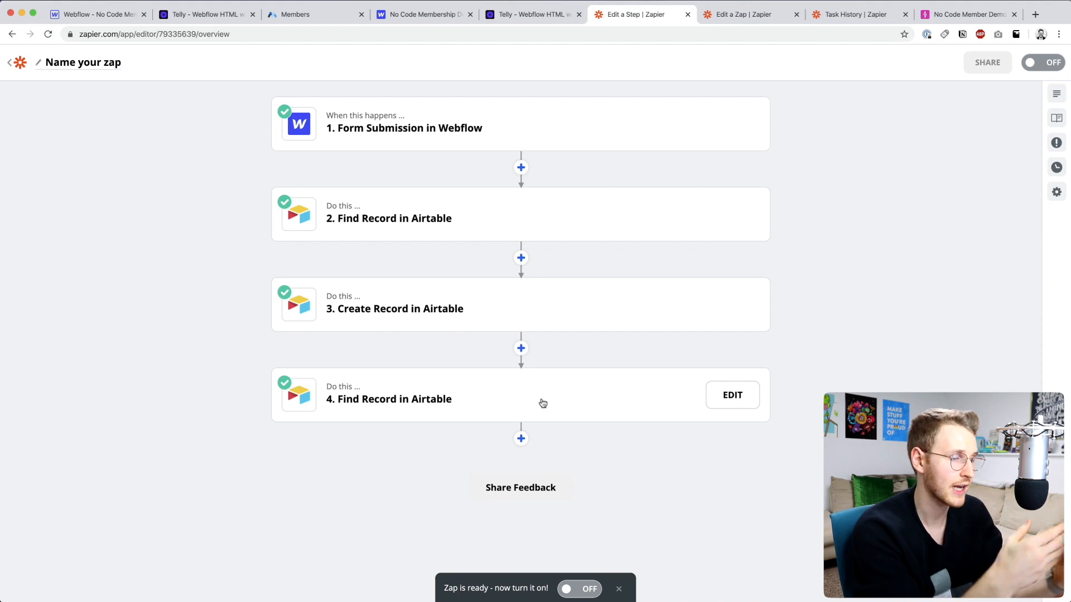
# Step: Add a Webhooks by Zapier action as the fifth step of the zap
pyautogui.click(519, 439)
pyautogui.write('Webhoo')
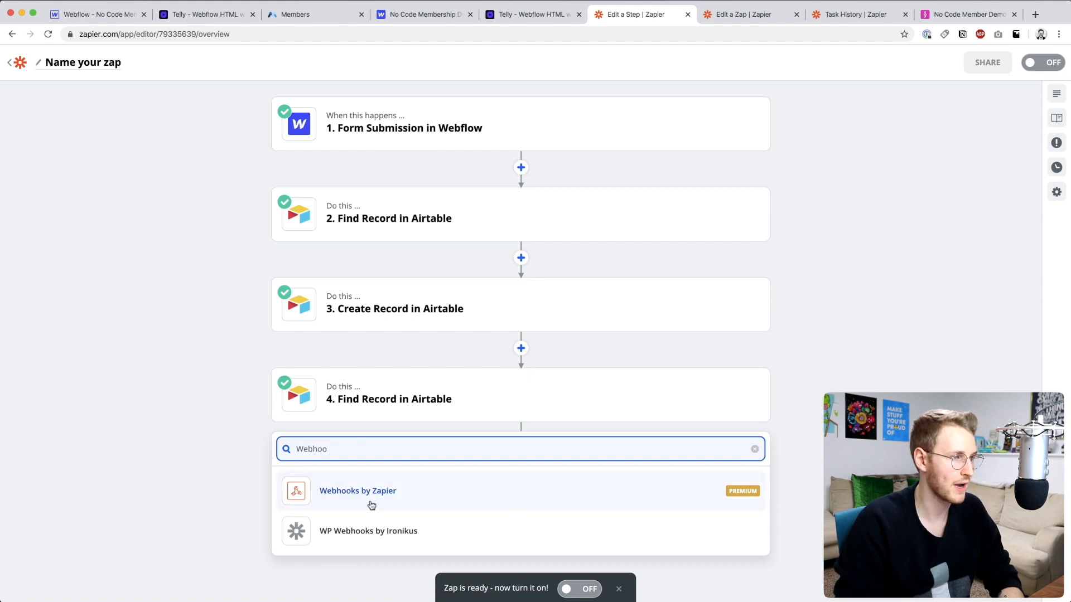
pyautogui.click(411, 494)
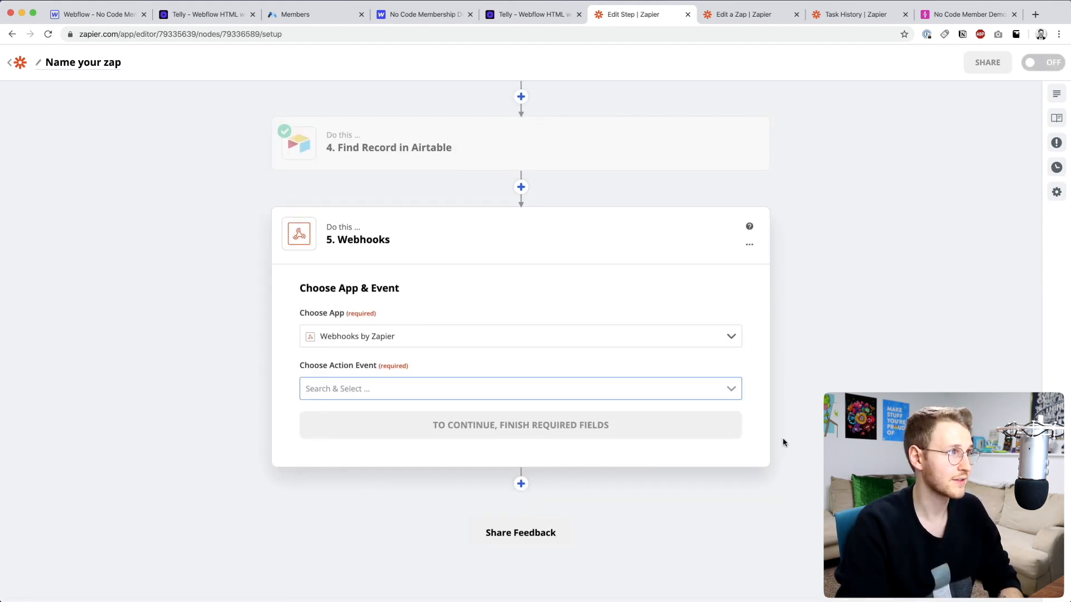
# Step: Search the web for "webflow api" in a new browser tab and open the Webflow CMS API Reference
pyautogui.press('super+t')
pyautogui.write('webl')
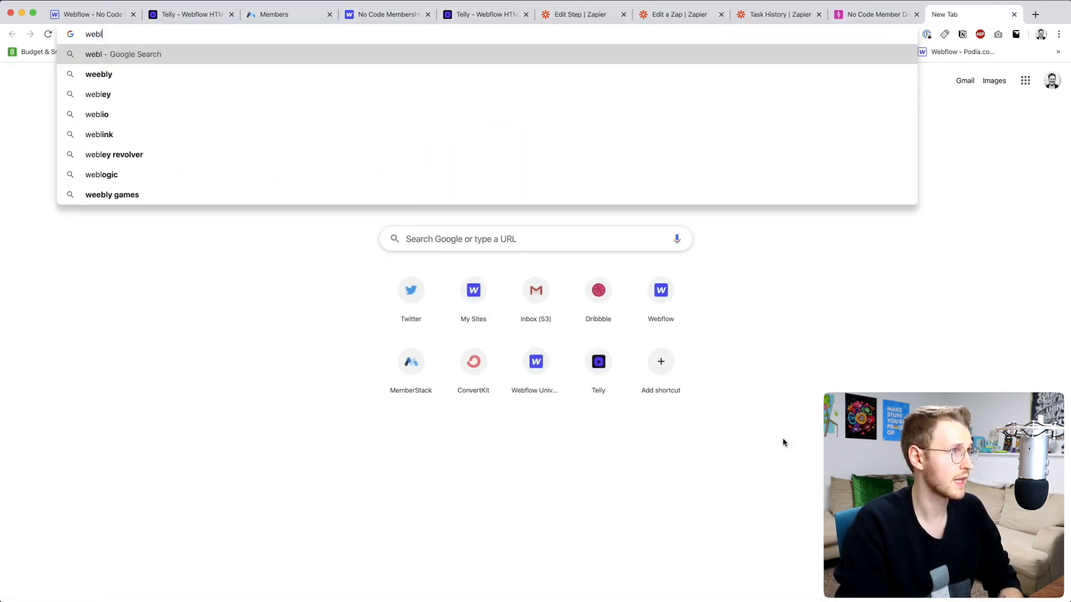
pyautogui.press('BackSpace')
pyautogui.write('flow api')
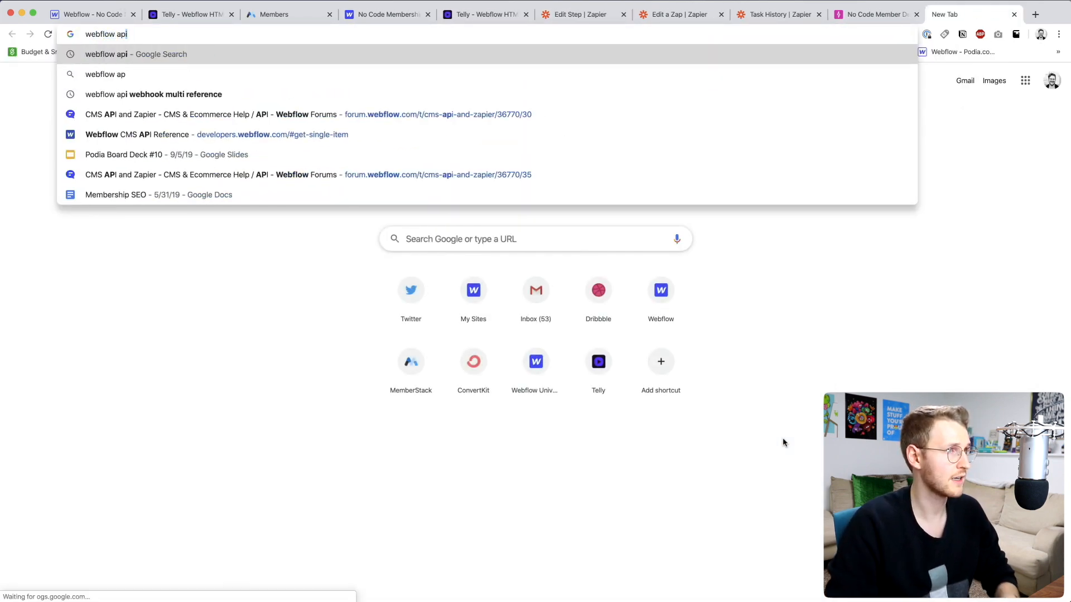
pyautogui.press('Return')
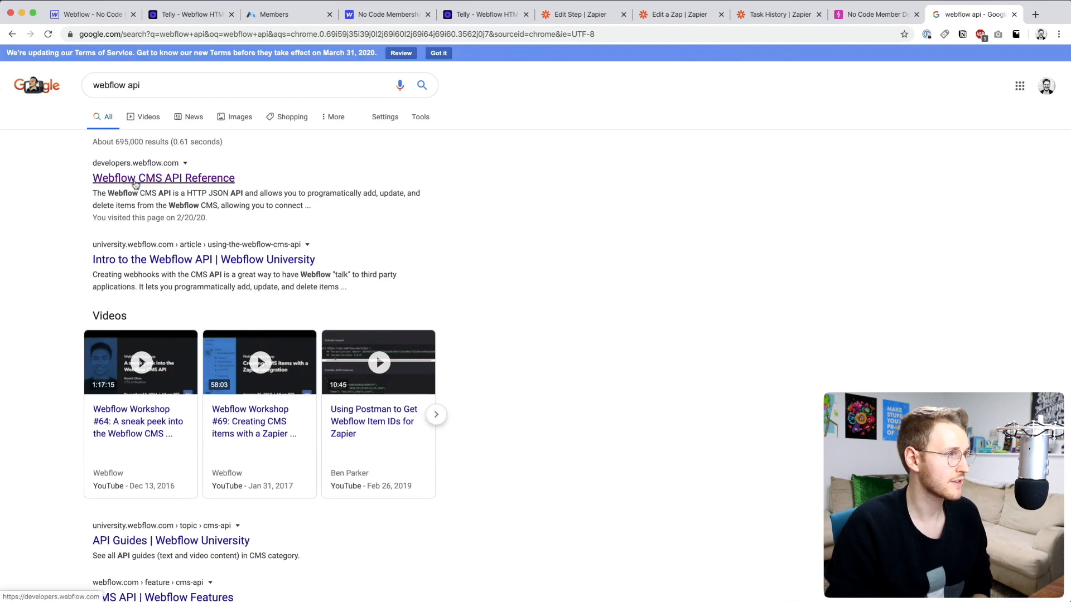
pyautogui.click(149, 179)
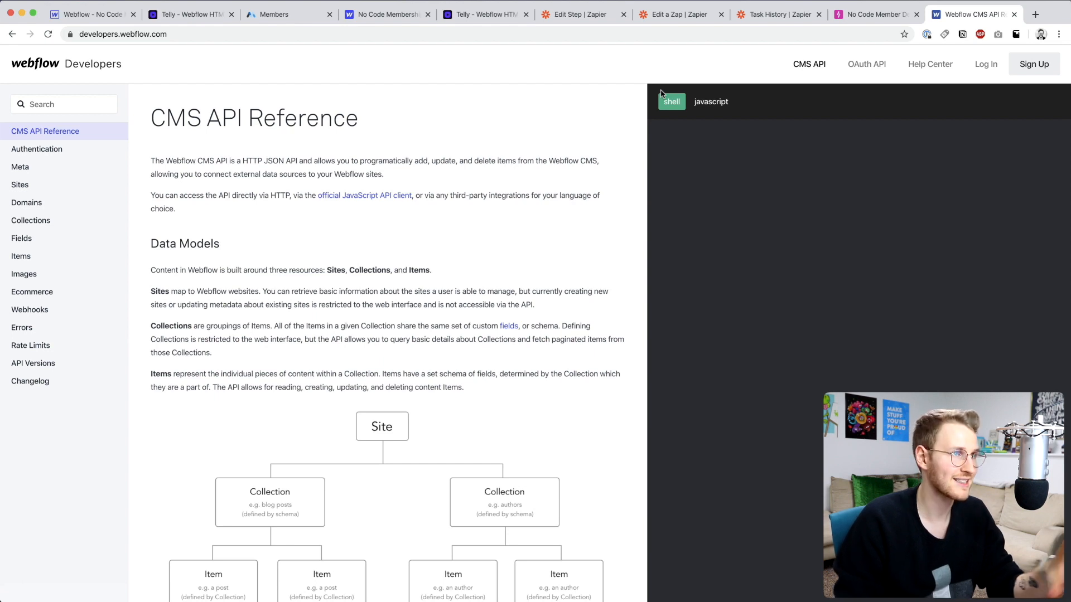
# Step: Return to the zap in Zapier, set the fifth step's action event to Custom Request and continue to its customization
pyautogui.click(580, 20)
pyautogui.click(342, 388)
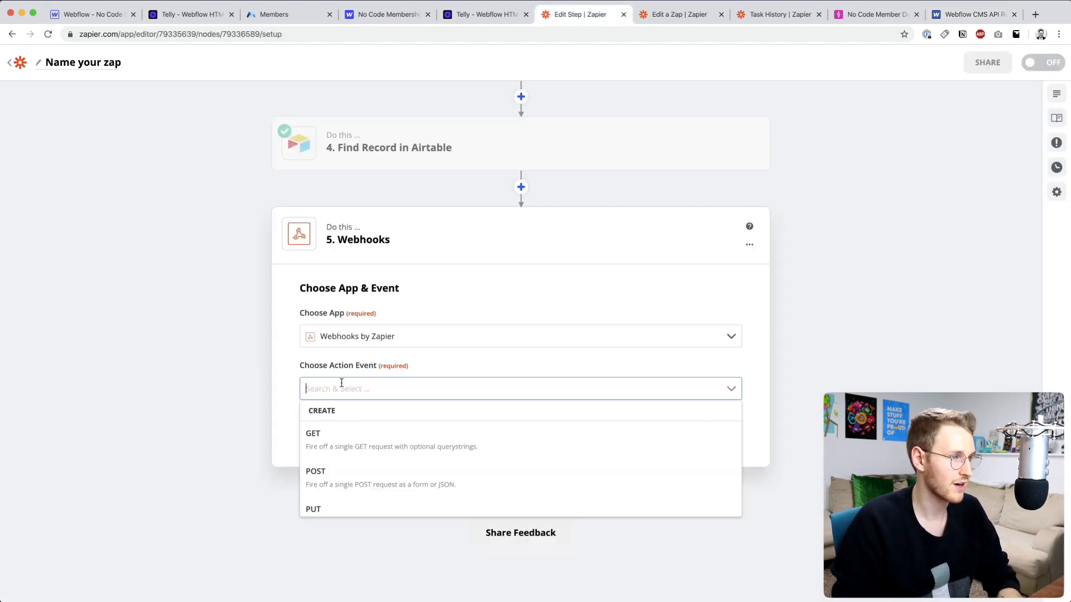
pyautogui.scroll(-2, 366, 470)
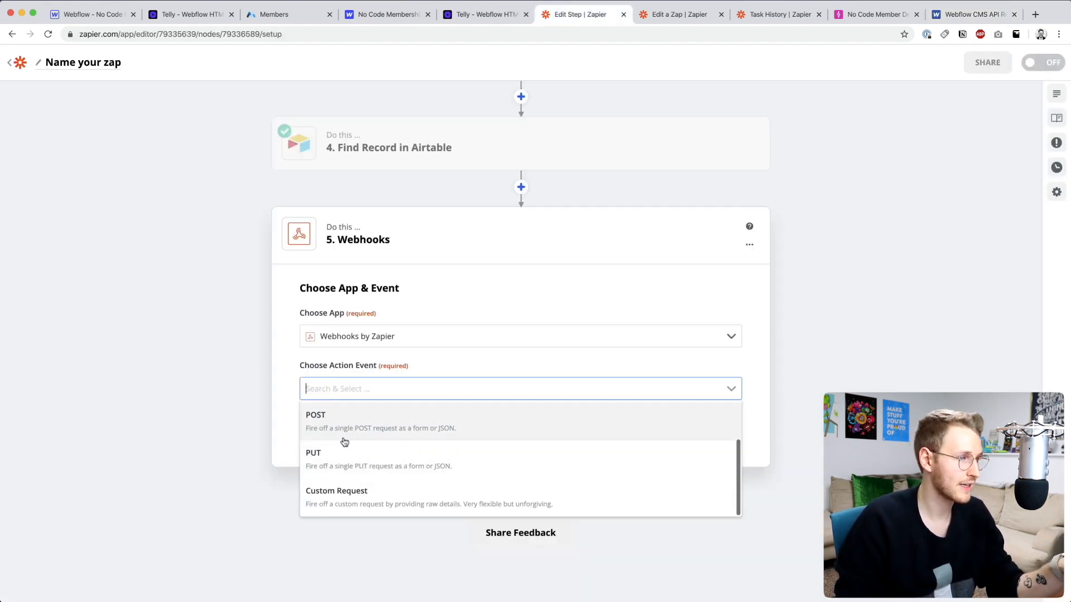
pyautogui.click(340, 503)
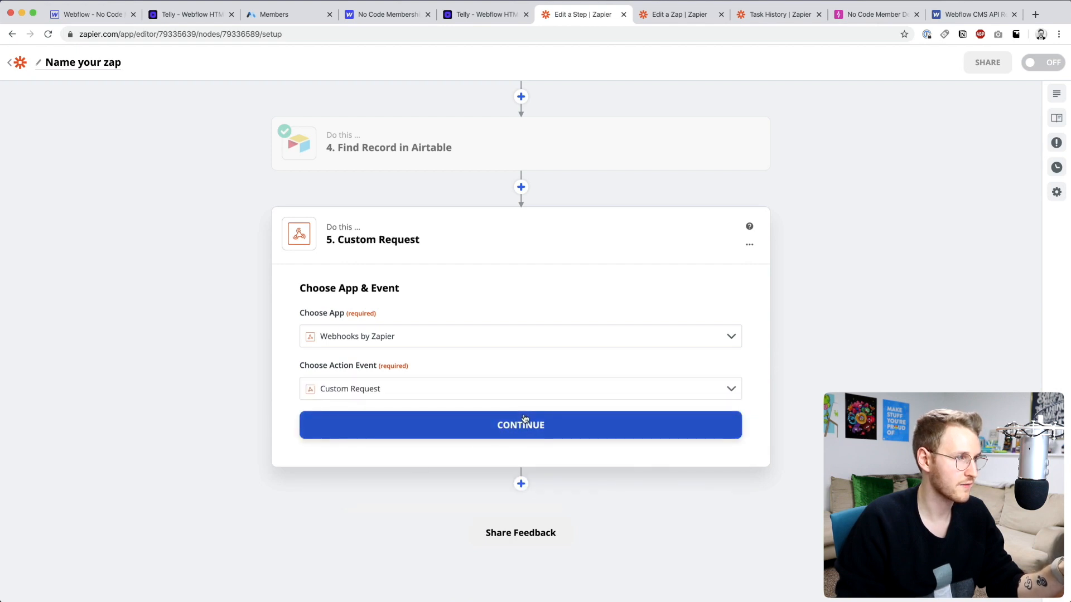
pyautogui.click(524, 419)
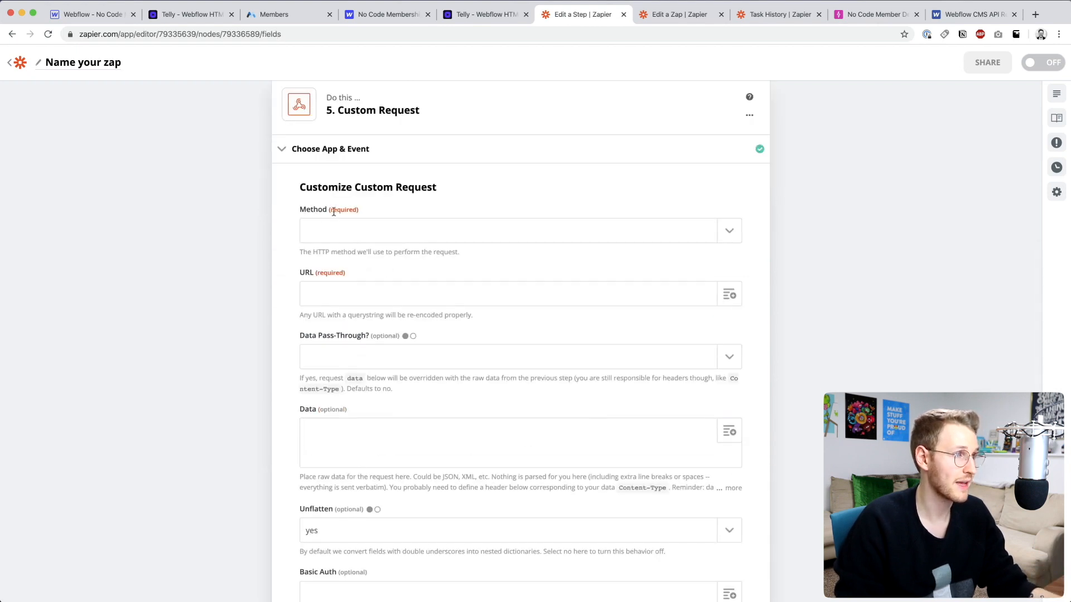
# Step: Set the custom request's HTTP method to PATCH
pyautogui.click(730, 235)
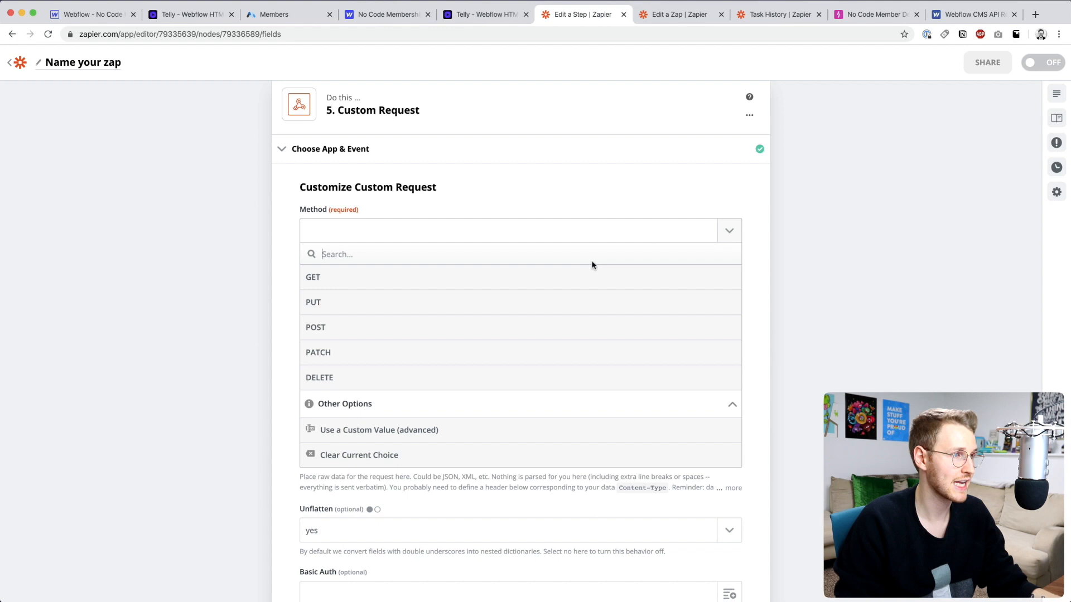
pyautogui.click(377, 352)
pyautogui.click(300, 278)
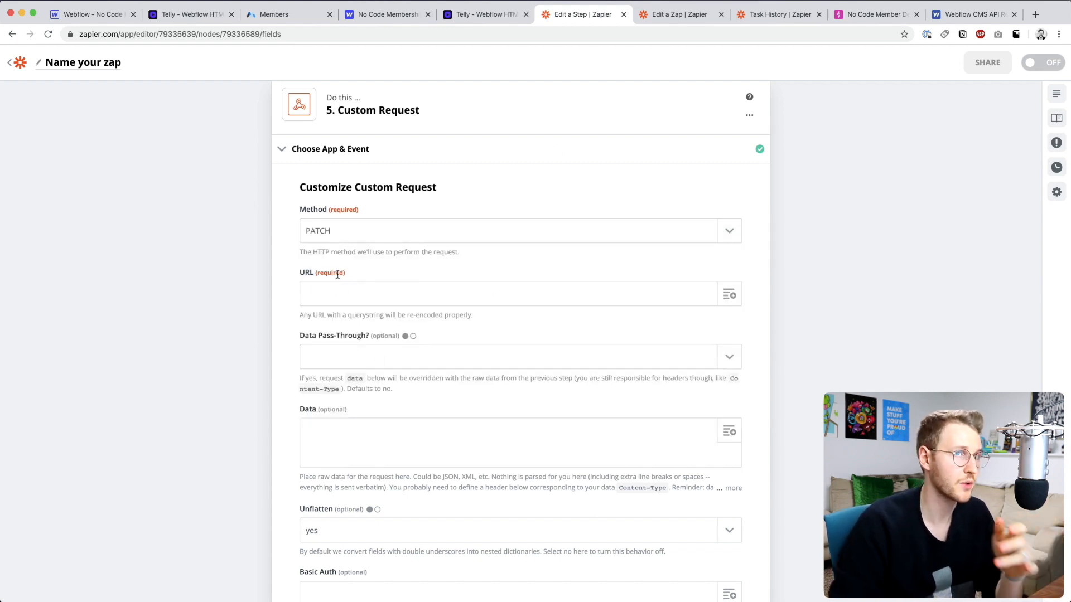
# Step: Open the Update Live Collection Item section under Items in the Webflow CMS API Reference and locate its example request
pyautogui.click(959, 20)
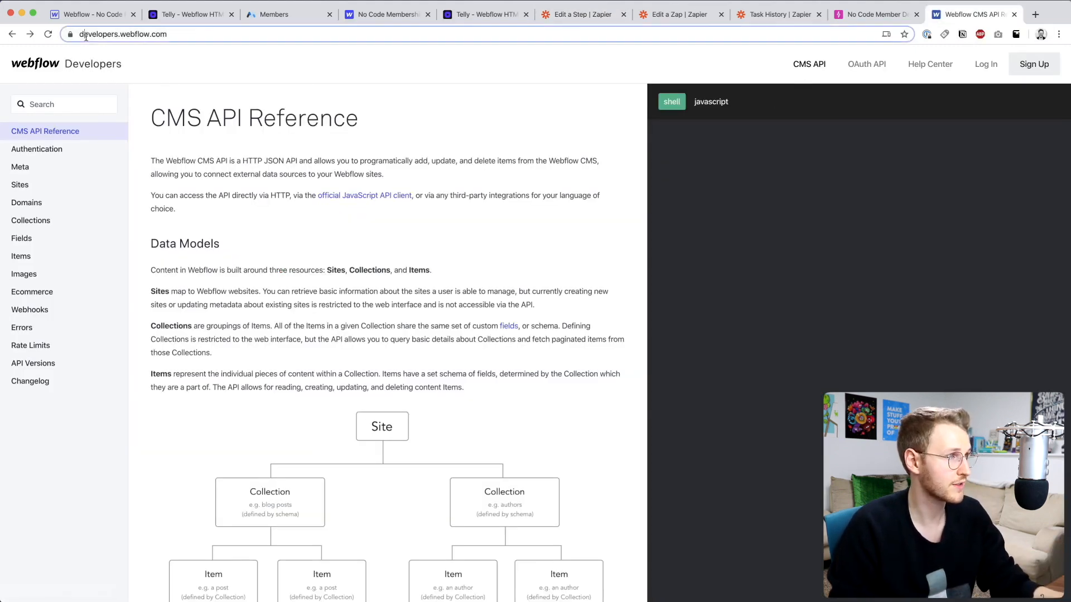
pyautogui.doubleClick(121, 36)
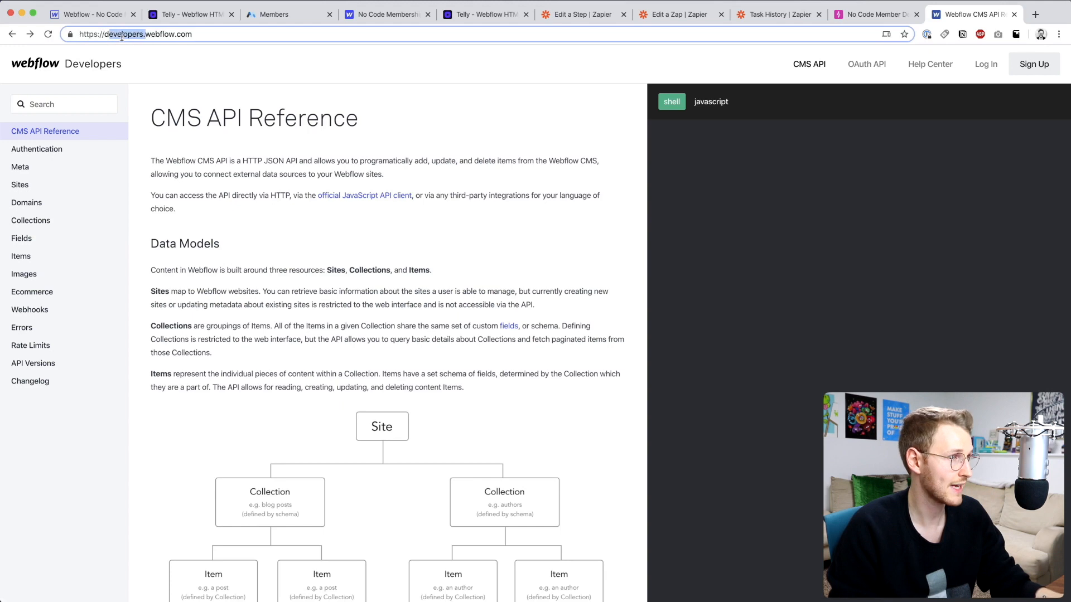
pyautogui.click(21, 257)
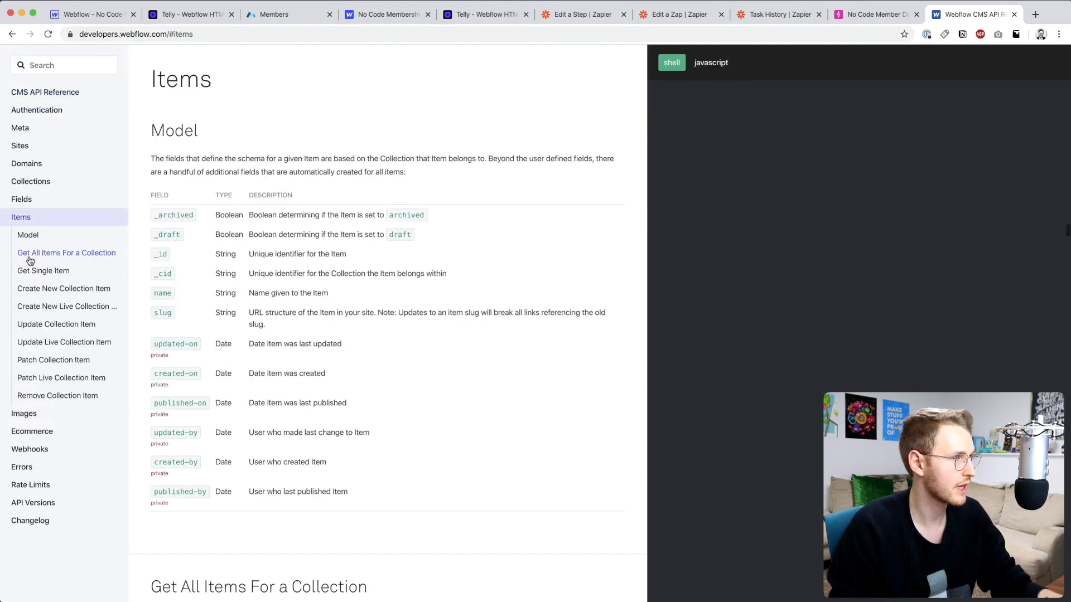
pyautogui.click(89, 344)
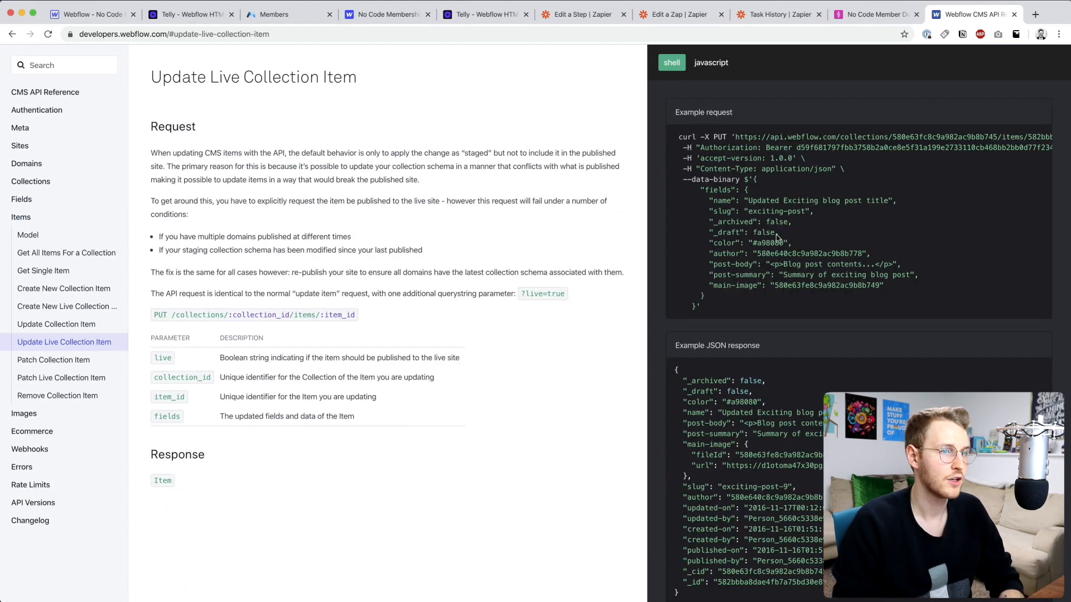
pyautogui.scroll(3, 776, 239)
pyautogui.scroll(1, 777, 239)
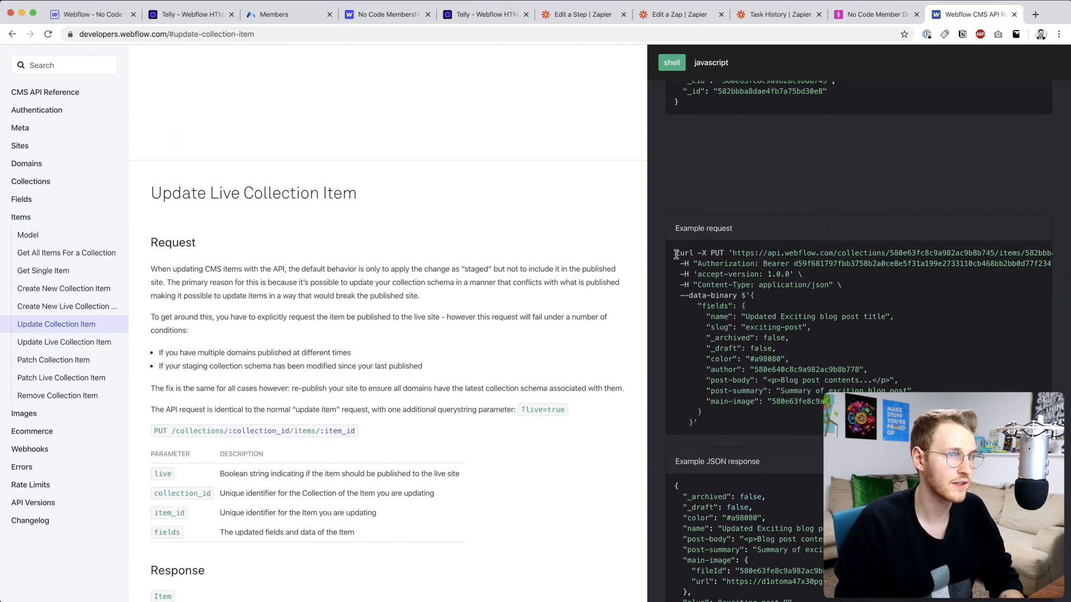
# Step: Copy the example request's full URL, including ?live=true, from the API reference into the custom request's URL in Zapier
pyautogui.moveTo(674, 254); pyautogui.dragTo(879, 252)
pyautogui.hscroll(4, 878, 252)
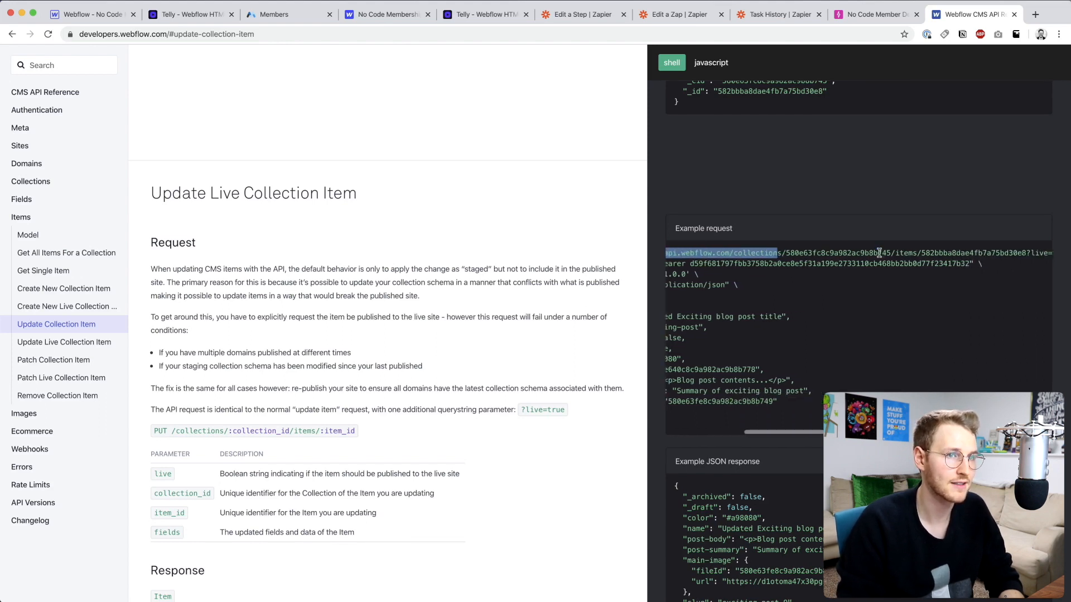
pyautogui.click(696, 255)
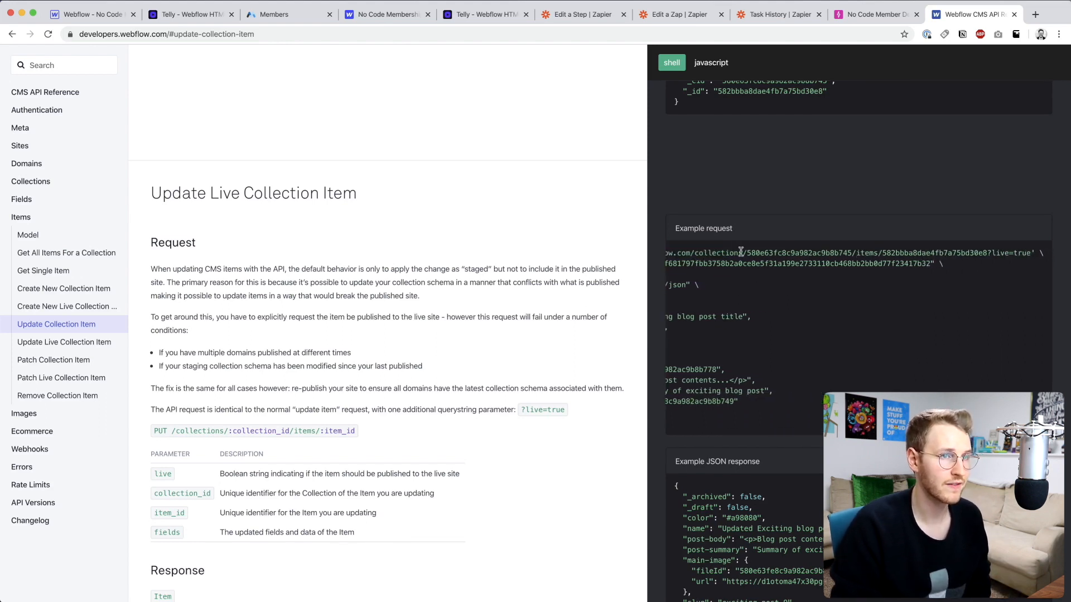
pyautogui.moveTo(746, 253)
pyautogui.mouseDown()
pyautogui.moveTo(986, 252)
pyautogui.moveTo(722, 253)
pyautogui.moveTo(767, 246)
pyautogui.moveTo(735, 249)
pyautogui.mouseUp()
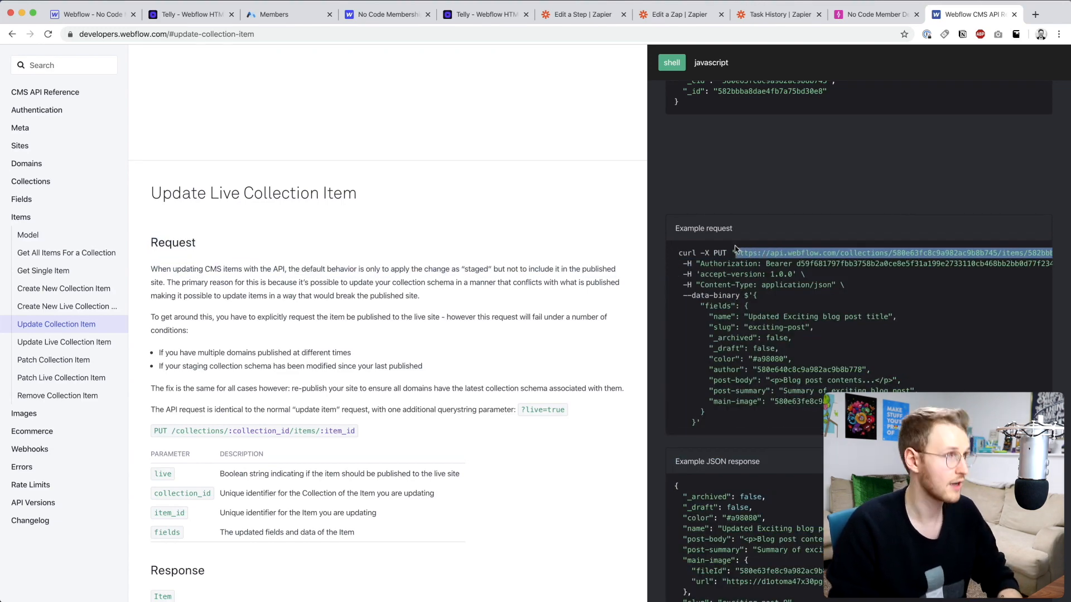
pyautogui.press('super+c')
pyautogui.click(583, 14)
pyautogui.click(352, 296)
pyautogui.press('super+v')
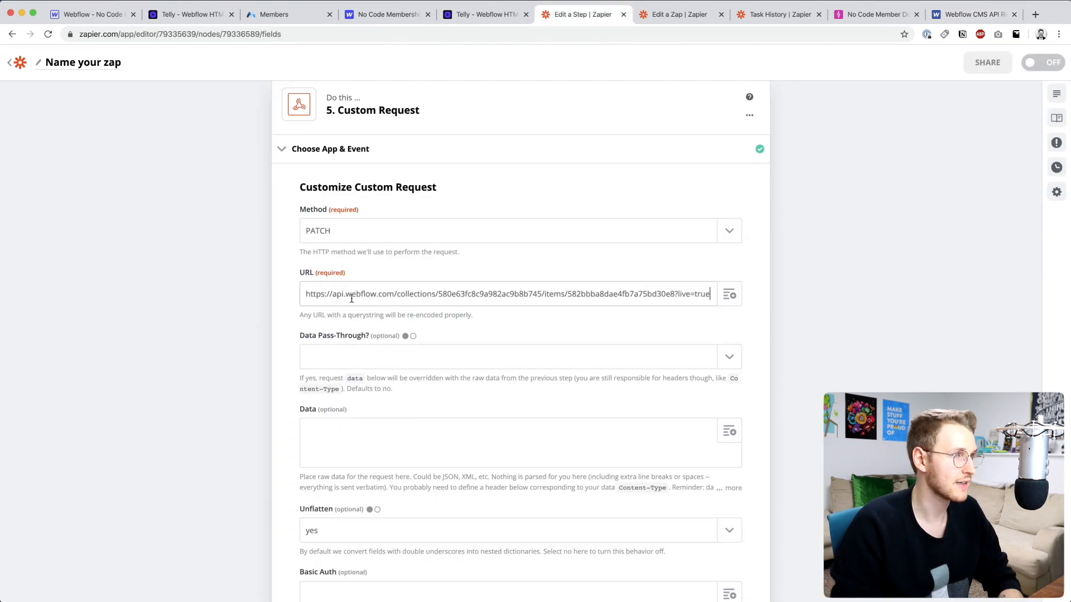
# Step: Replace the collection ID in the request URL with the Members collection ID from Webflow, 5e505c1892c520318360ccf6
pyautogui.moveTo(437, 294); pyautogui.dragTo(541, 290)
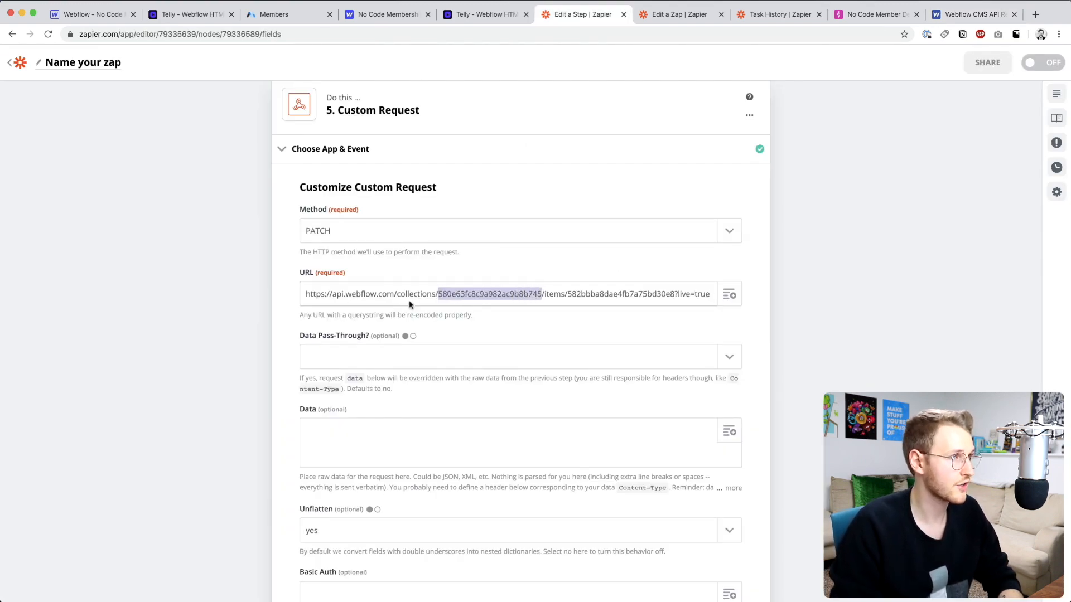
pyautogui.click(92, 14)
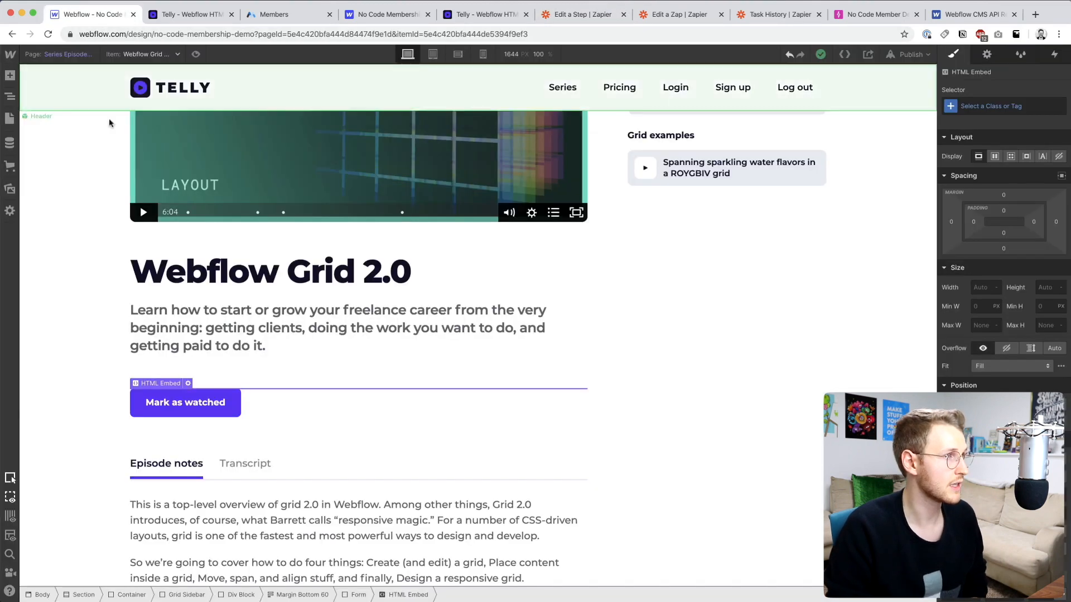
pyautogui.click(10, 143)
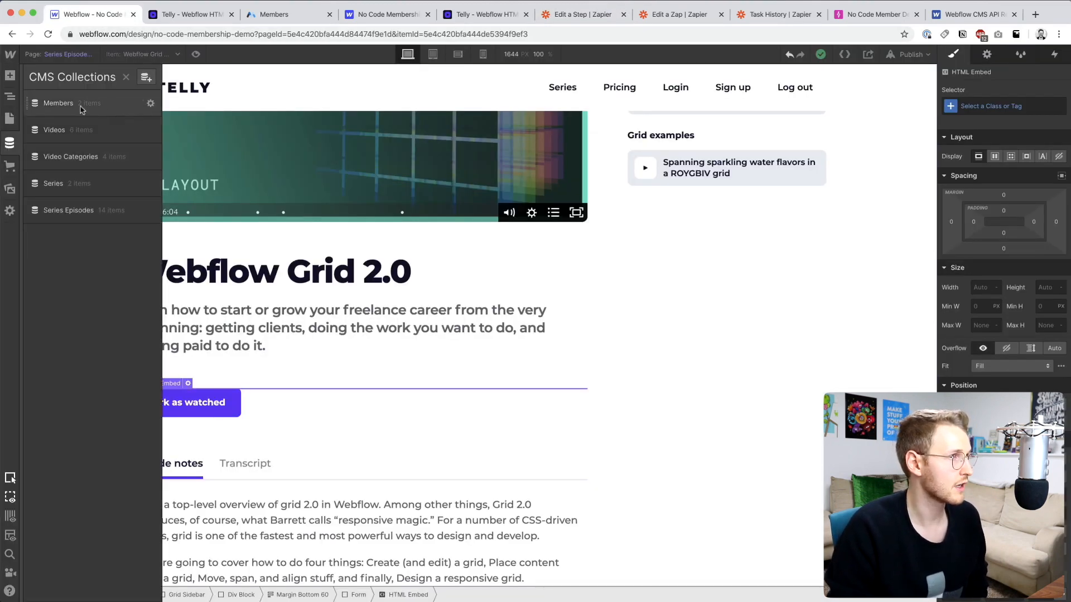
pyautogui.click(150, 104)
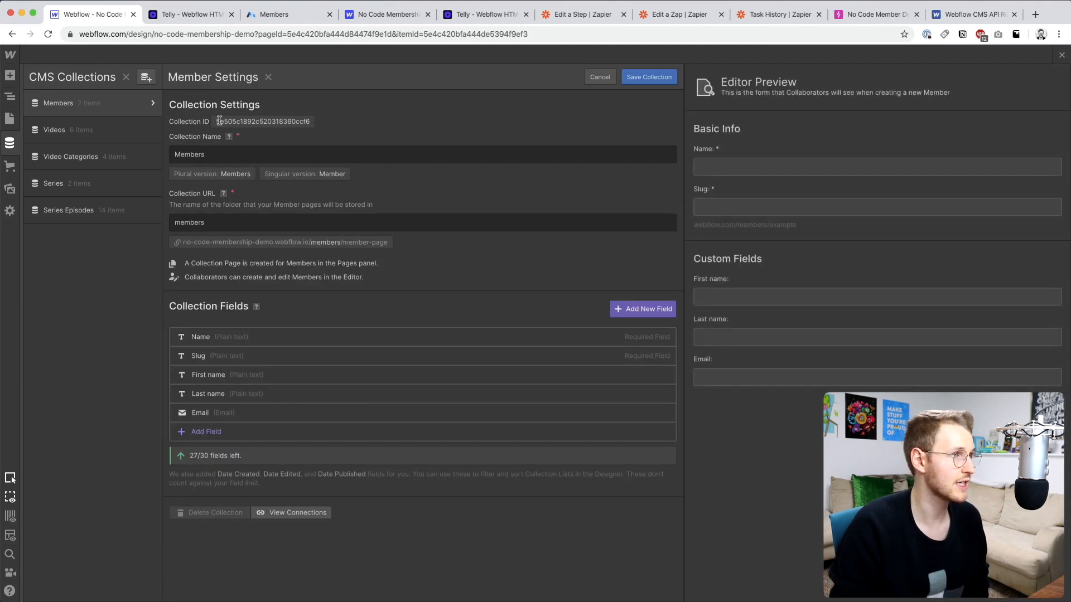
pyautogui.doubleClick(263, 122)
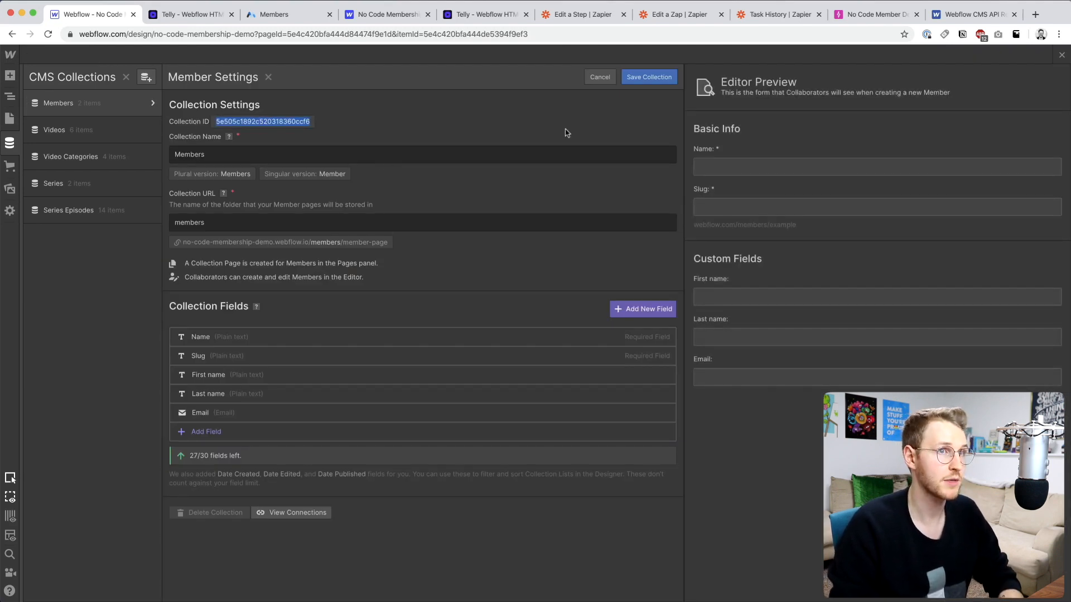
pyautogui.click(966, 17)
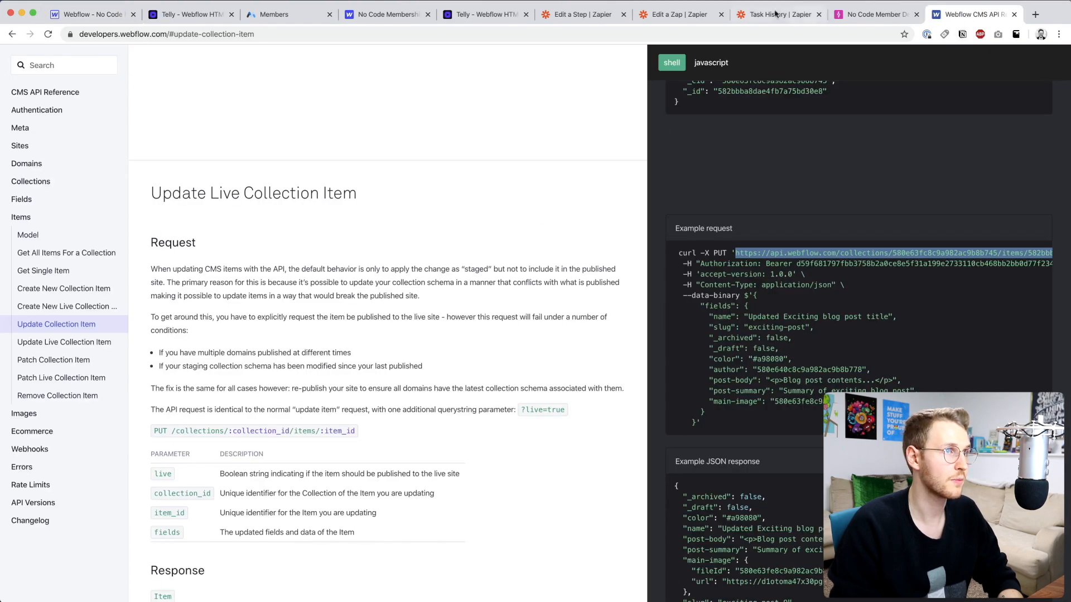
pyautogui.click(590, 15)
pyautogui.press('super+v')
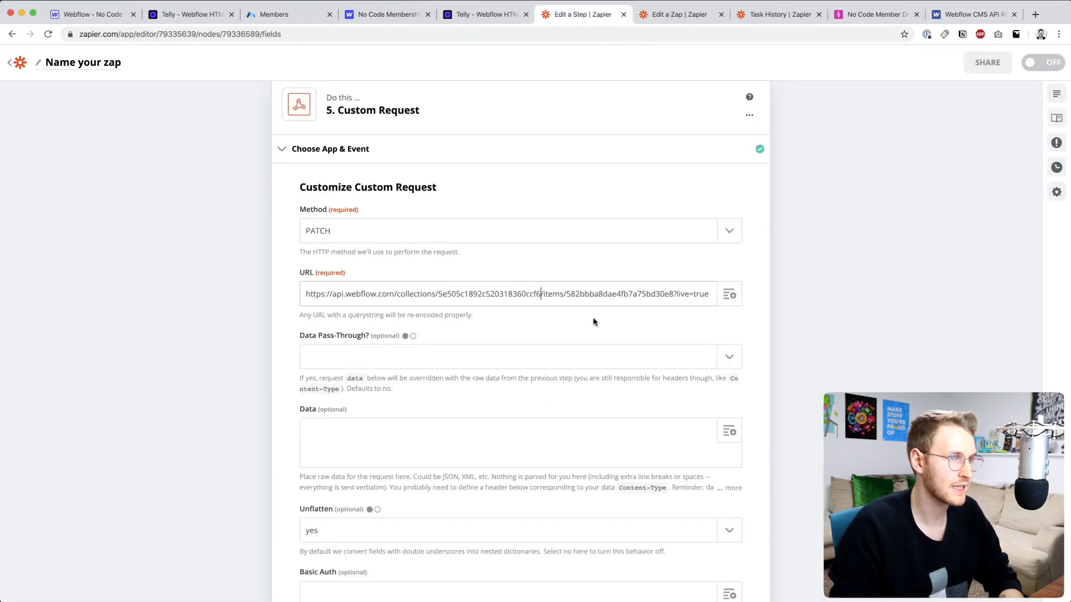
# Step: Replace the example item ID in the request URL with step 2's Fields Member Webflow ID, keeping ?live=true after it
pyautogui.doubleClick(595, 293)
pyautogui.press('BackSpace')
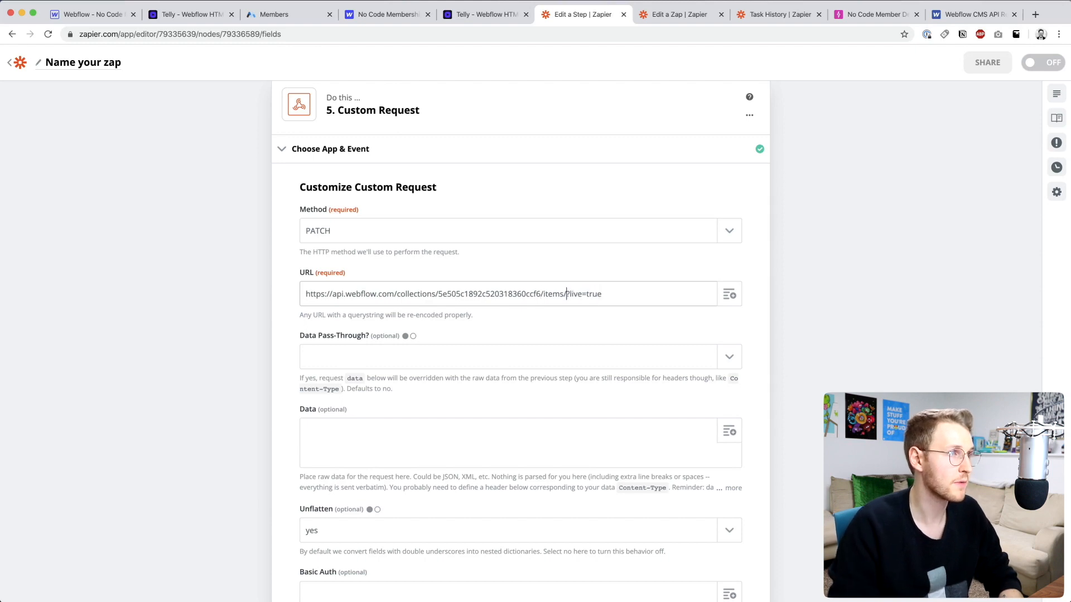
pyautogui.click(730, 293)
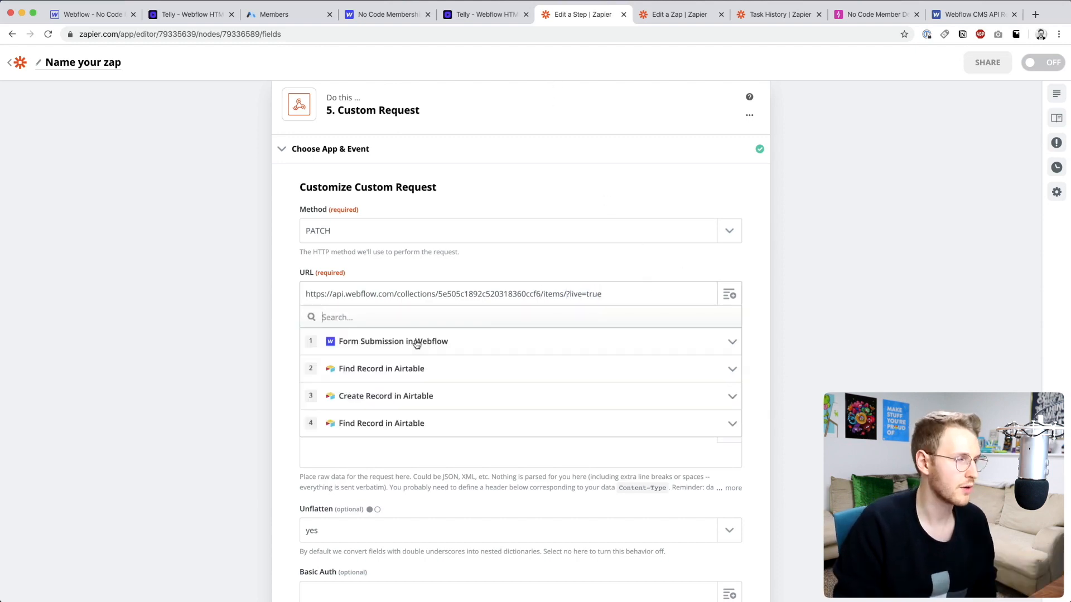
pyautogui.click(381, 373)
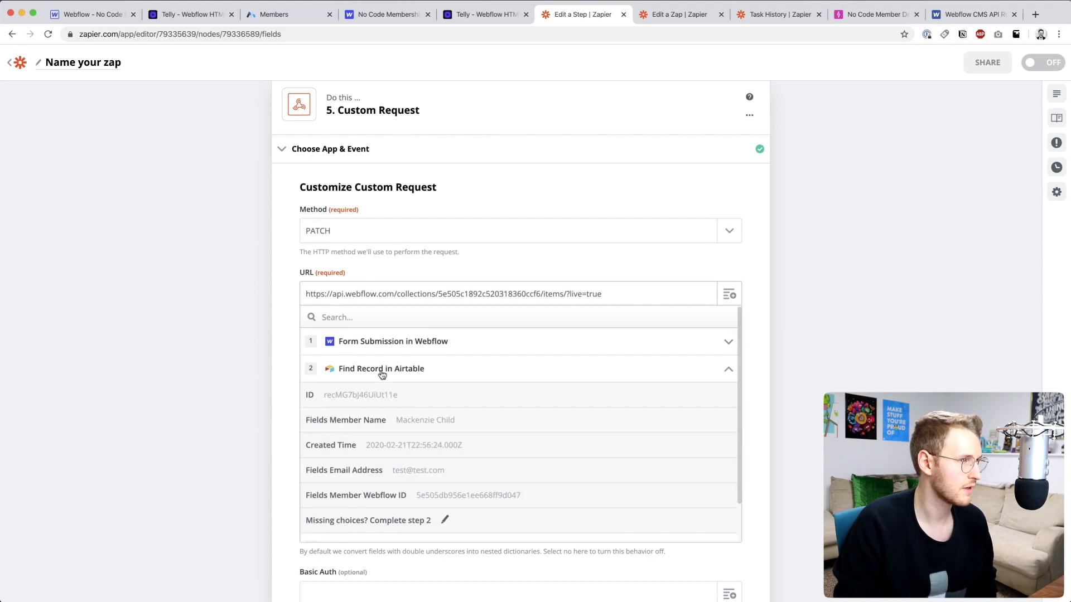
pyautogui.scroll(-1, 368, 480)
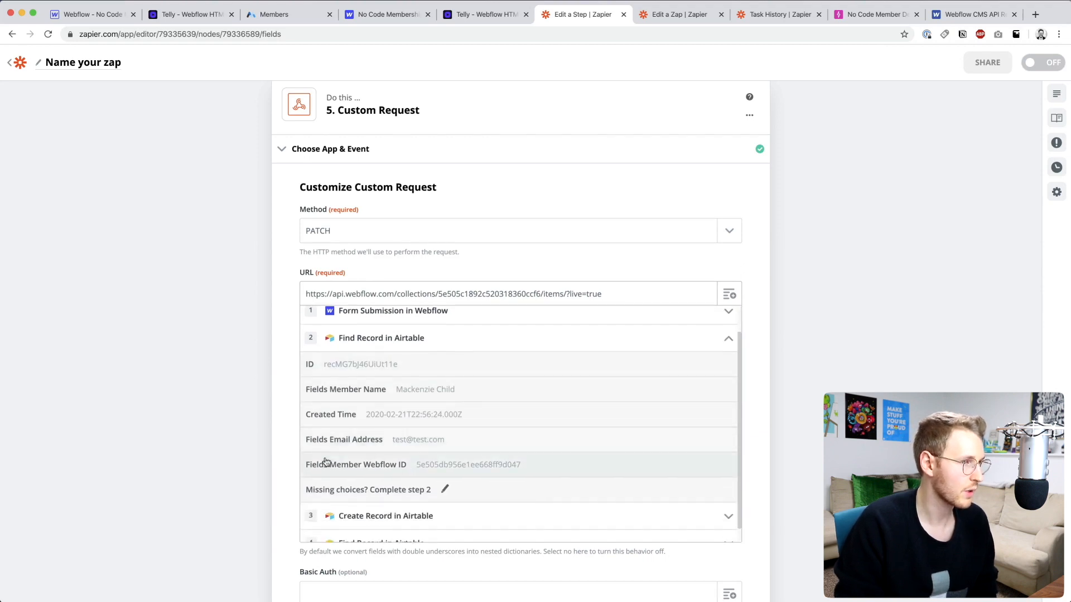
pyautogui.click(453, 465)
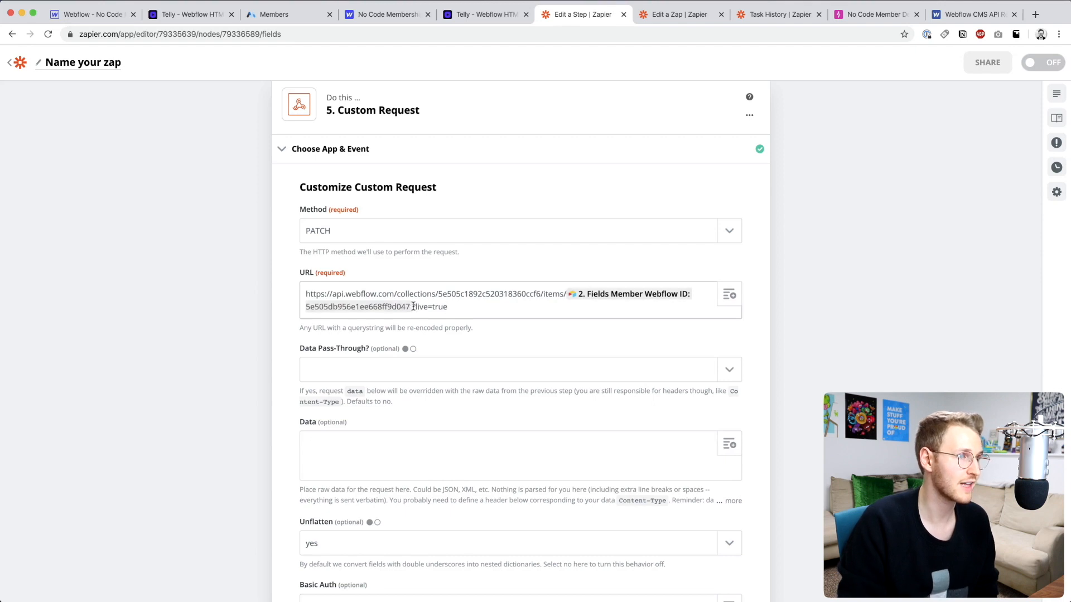
pyautogui.moveTo(413, 307); pyautogui.dragTo(446, 307)
# Step: Enter a JSON object containing an empty "fields" object in the custom request's Data, checking it against the Webflow API reference's example request
pyautogui.scroll(-2, 645, 389)
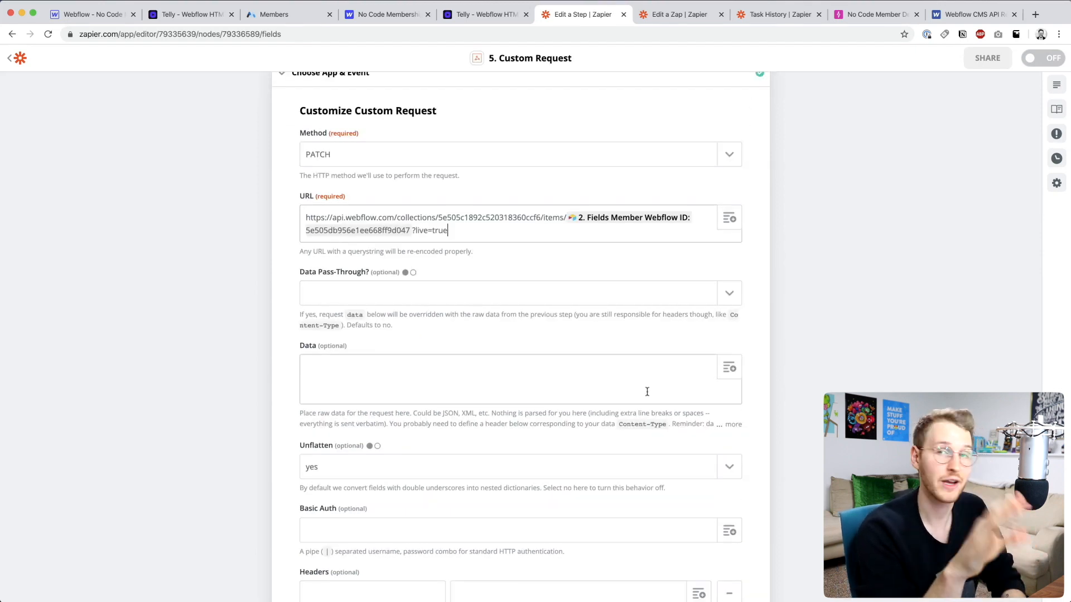
pyautogui.scroll(-1, 647, 392)
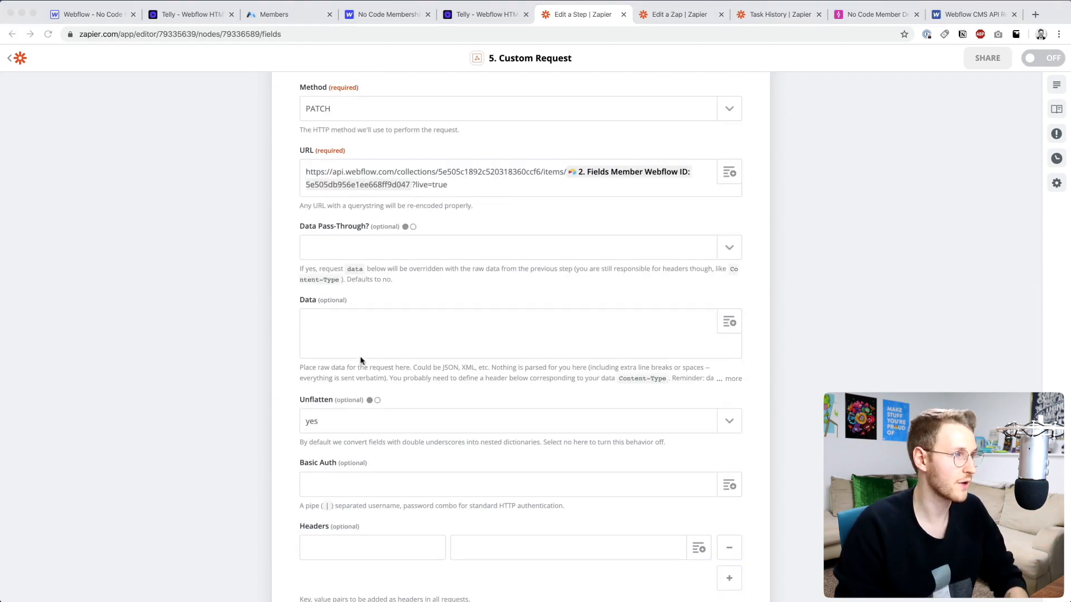
pyautogui.click(327, 327)
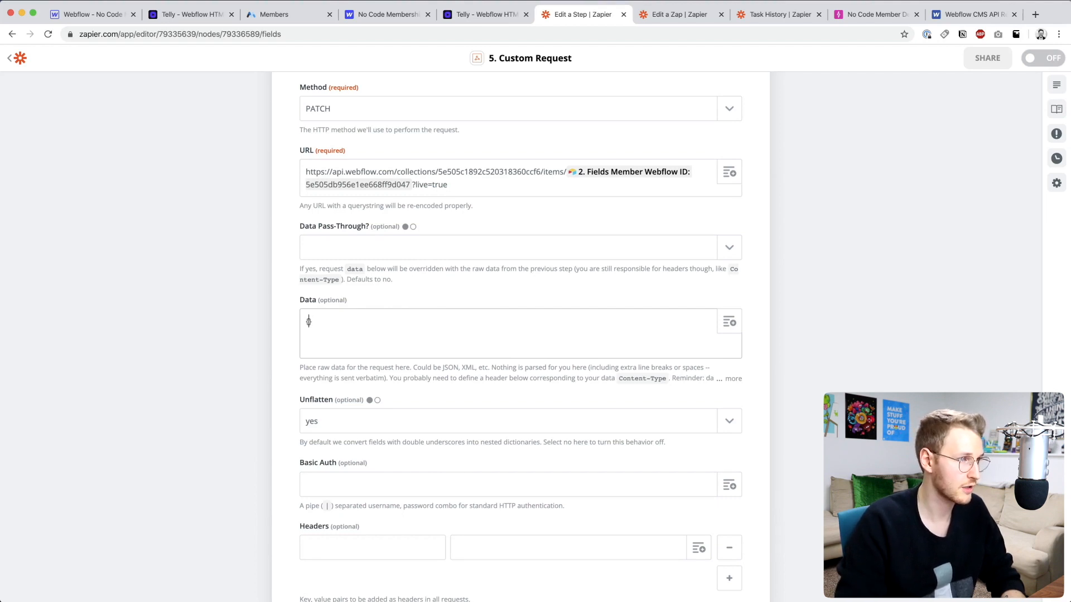
pyautogui.write('{')
pyautogui.press('Return')
pyautogui.press('Return')
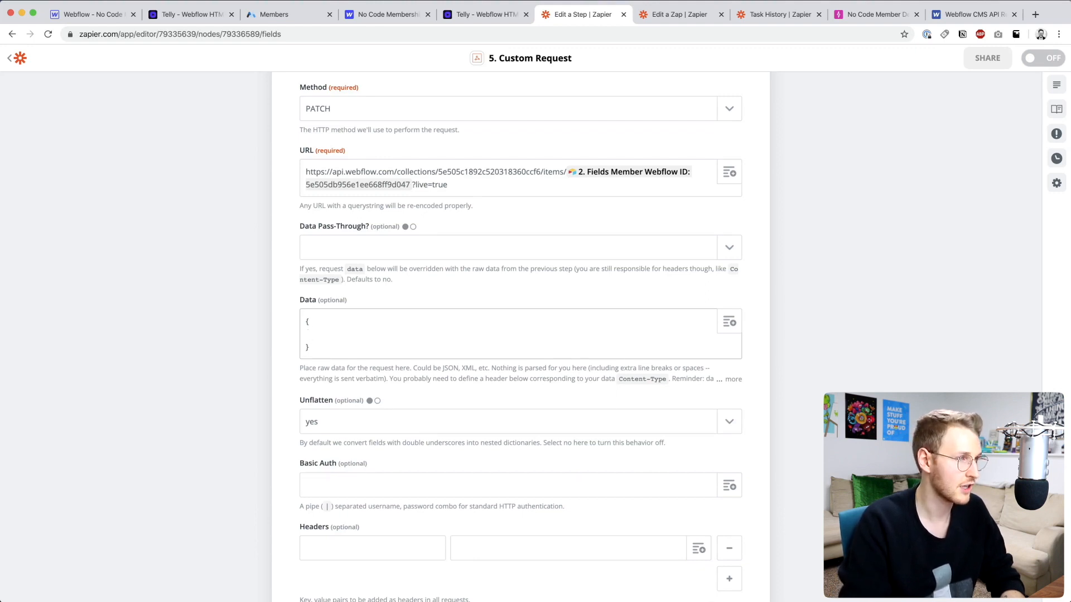
pyautogui.write('"fields"')
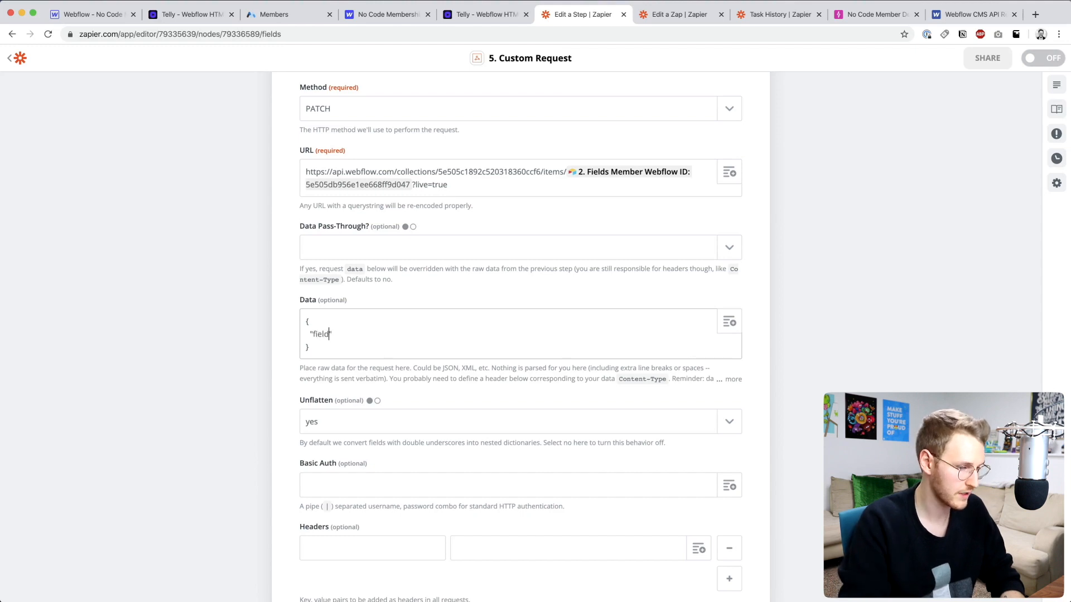
pyautogui.write(':{}')
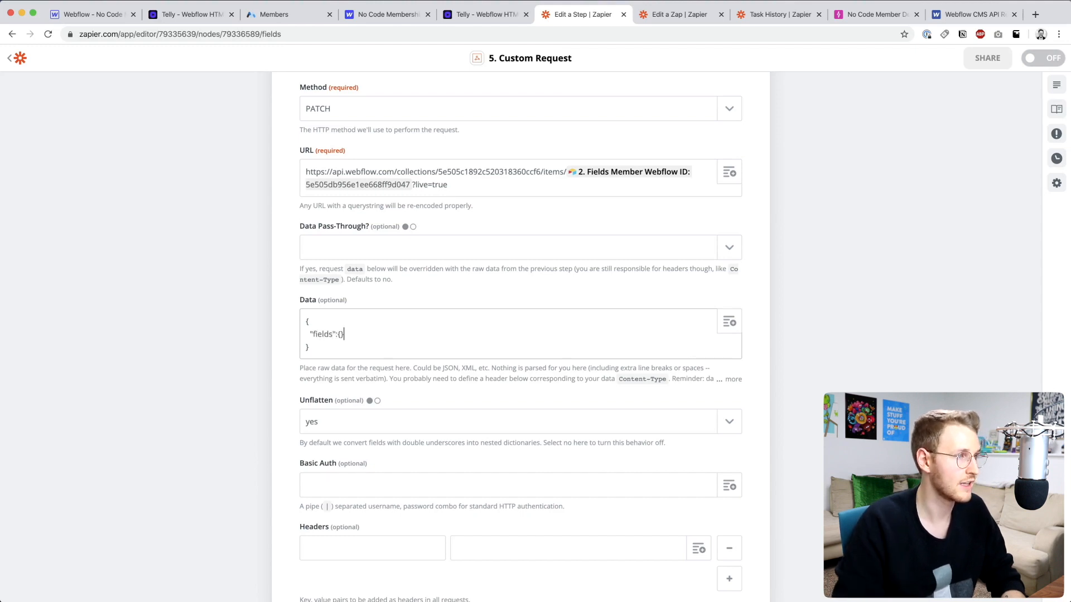
pyautogui.press('Return')
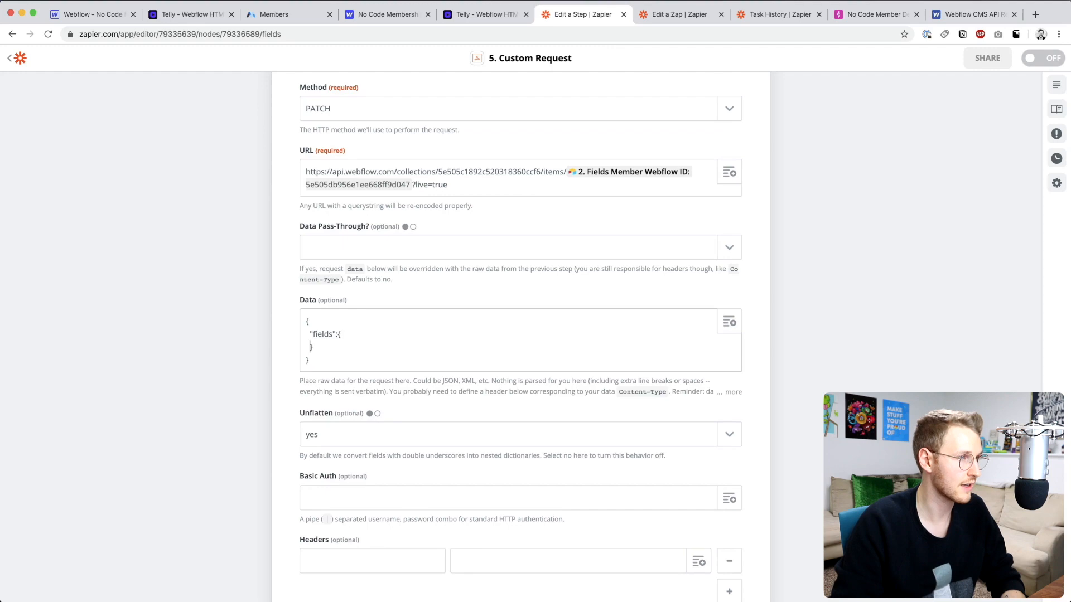
pyautogui.click(973, 15)
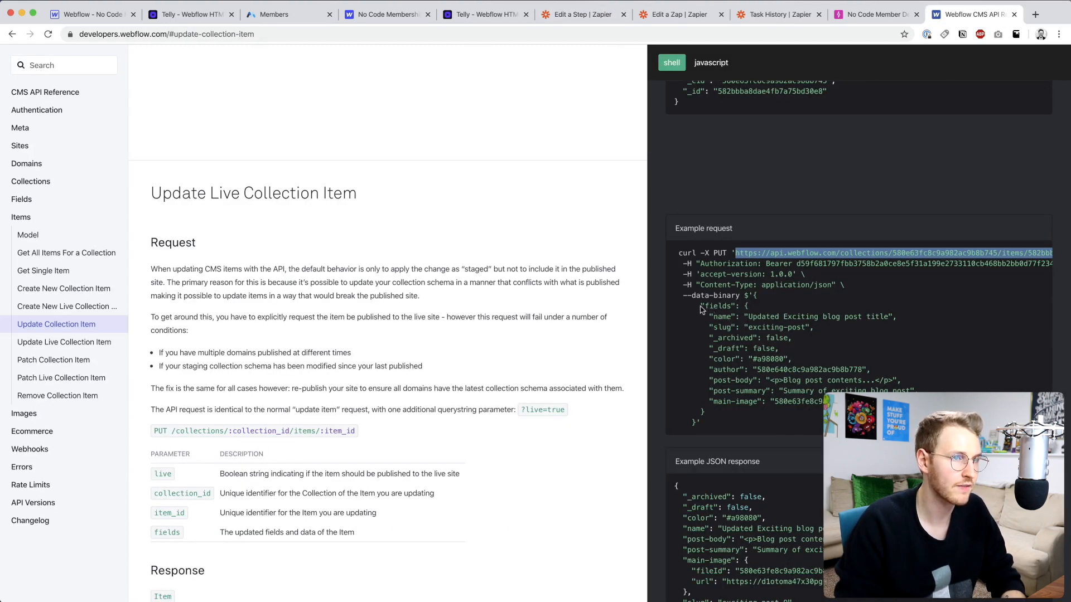
pyautogui.moveTo(700, 306); pyautogui.dragTo(748, 306)
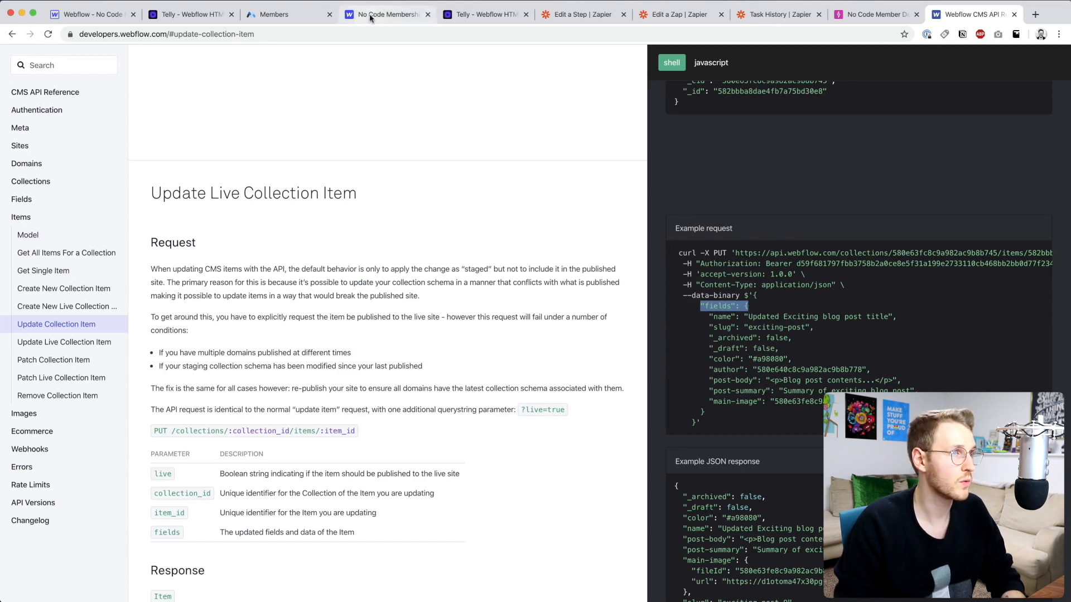
pyautogui.click(565, 21)
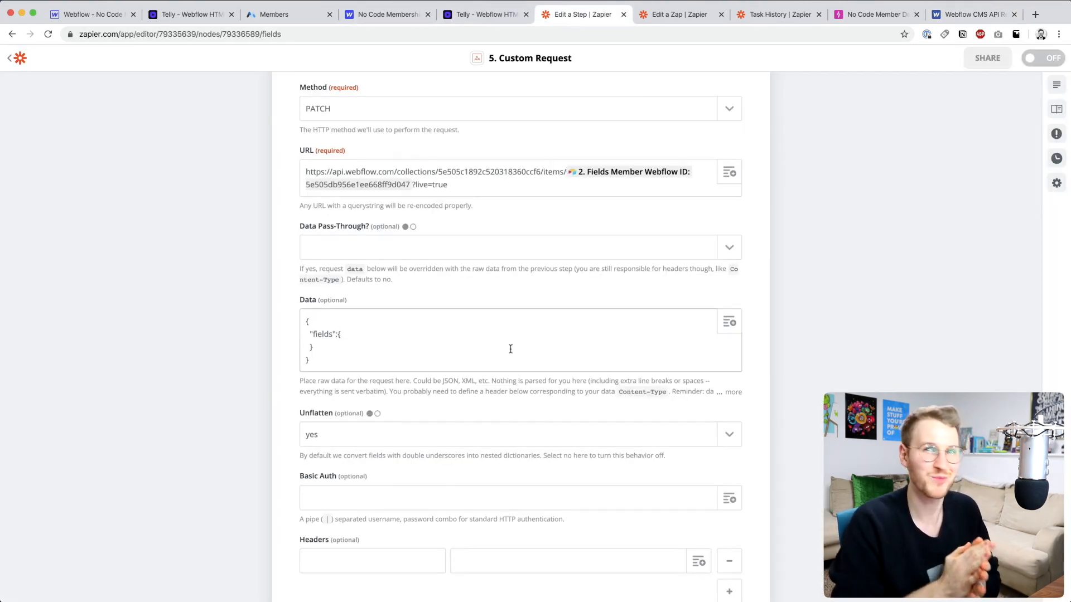
# Step: Add a multi-reference field labelled Completed Videos to the Members collection in Webflow
pyautogui.click(79, 22)
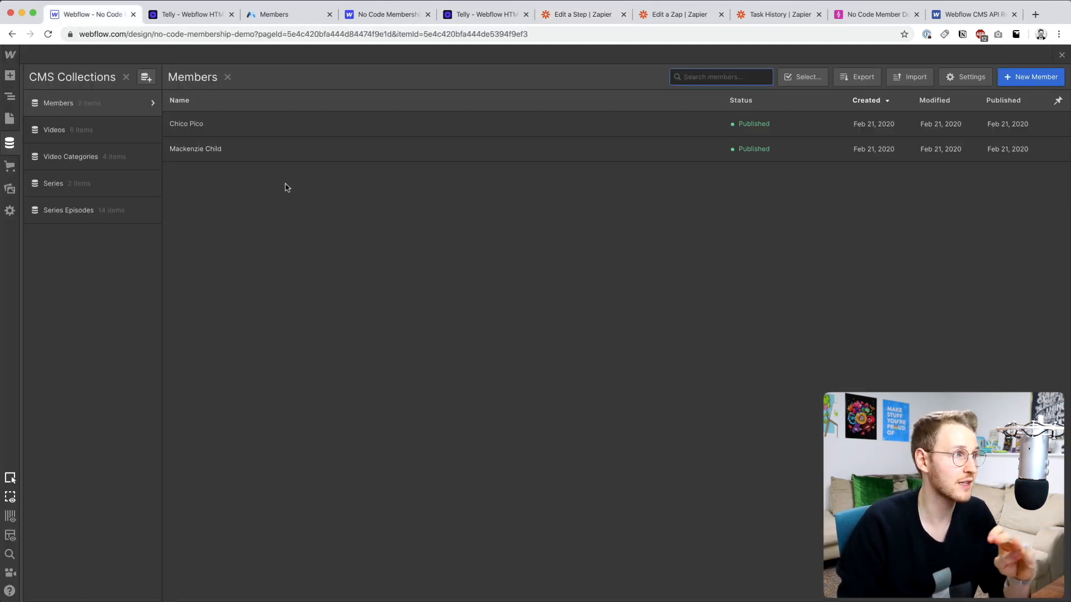
pyautogui.click(150, 105)
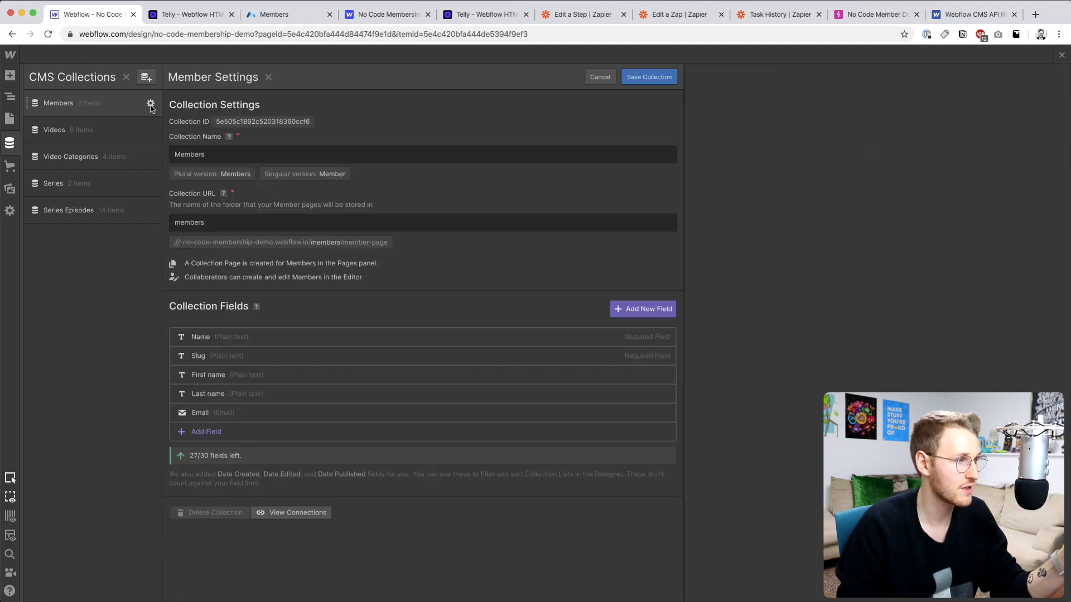
pyautogui.click(206, 434)
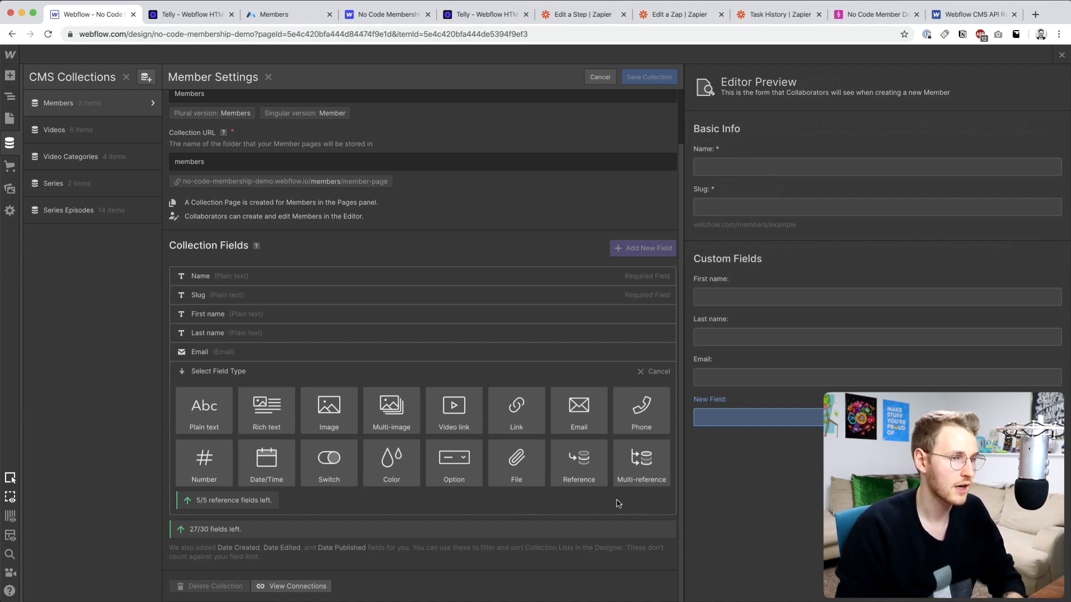
pyautogui.moveTo(617, 477)
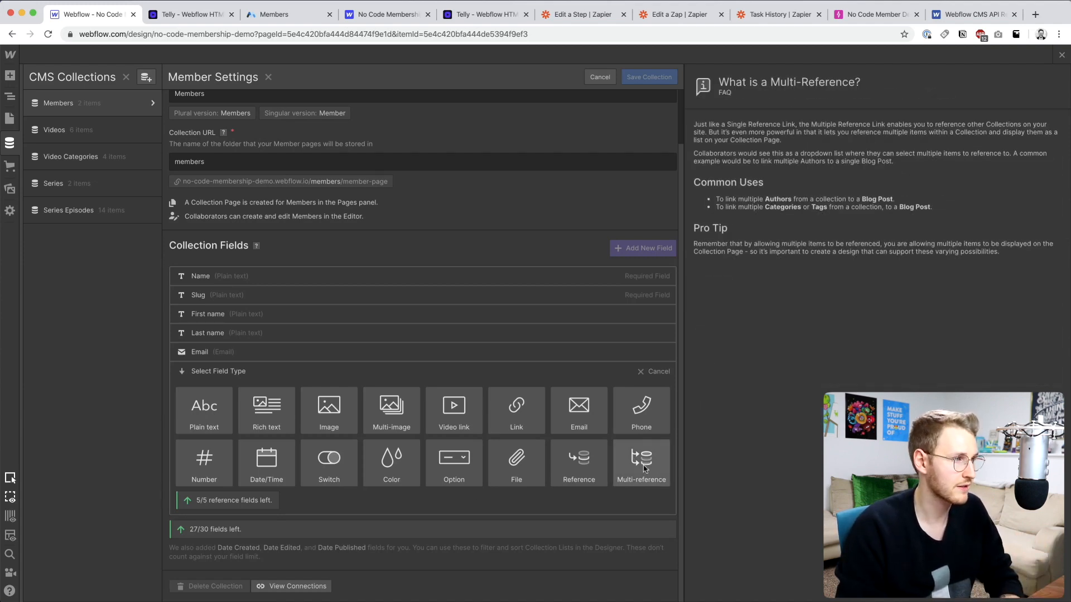
pyautogui.click(639, 466)
pyautogui.write('Compl')
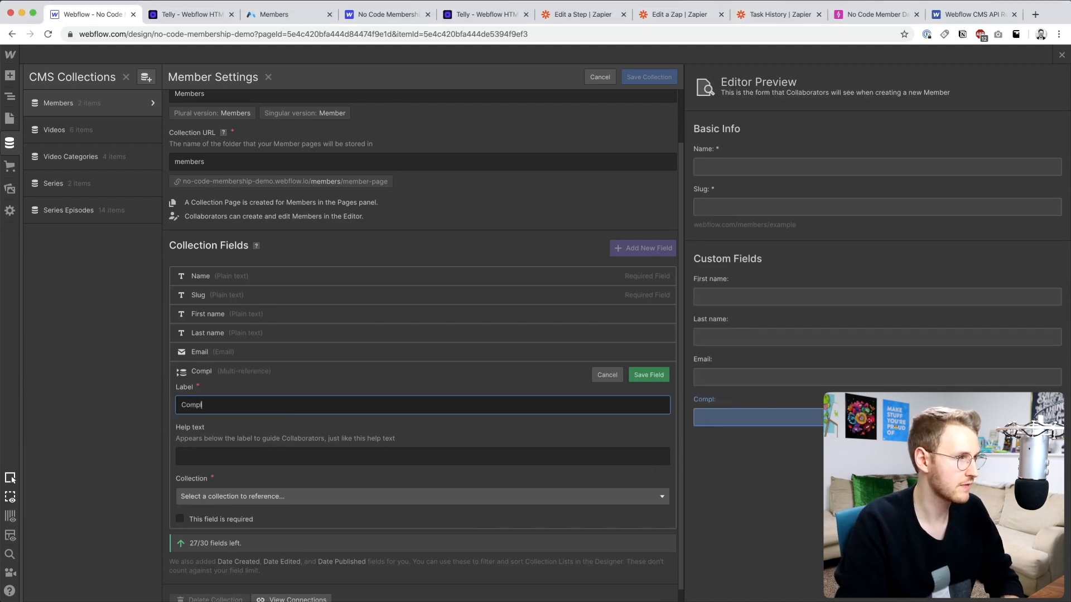
pyautogui.write('eted Videos')
pyautogui.press('Return')
# Step: Make the Completed Videos field reference the Videos collection and save the field
pyautogui.scroll(-1, 311, 483)
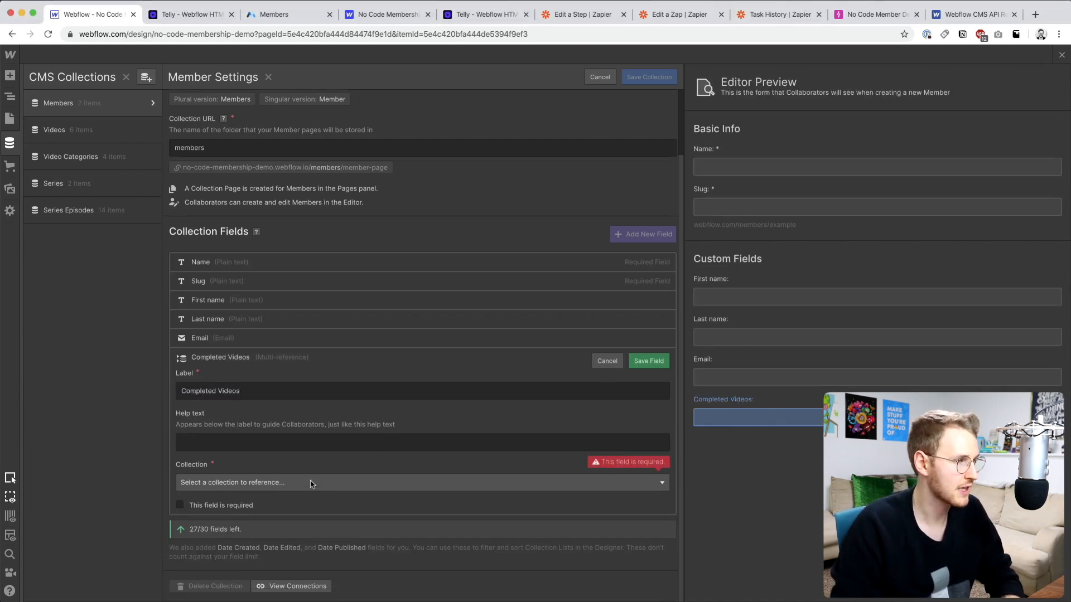
pyautogui.click(264, 483)
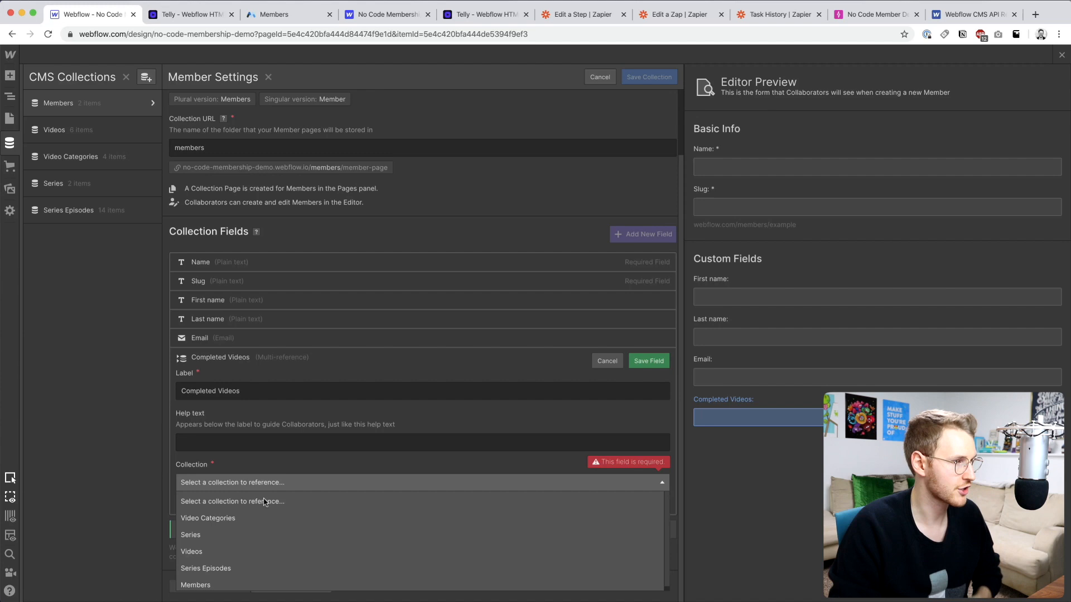
pyautogui.click(251, 563)
pyautogui.click(642, 361)
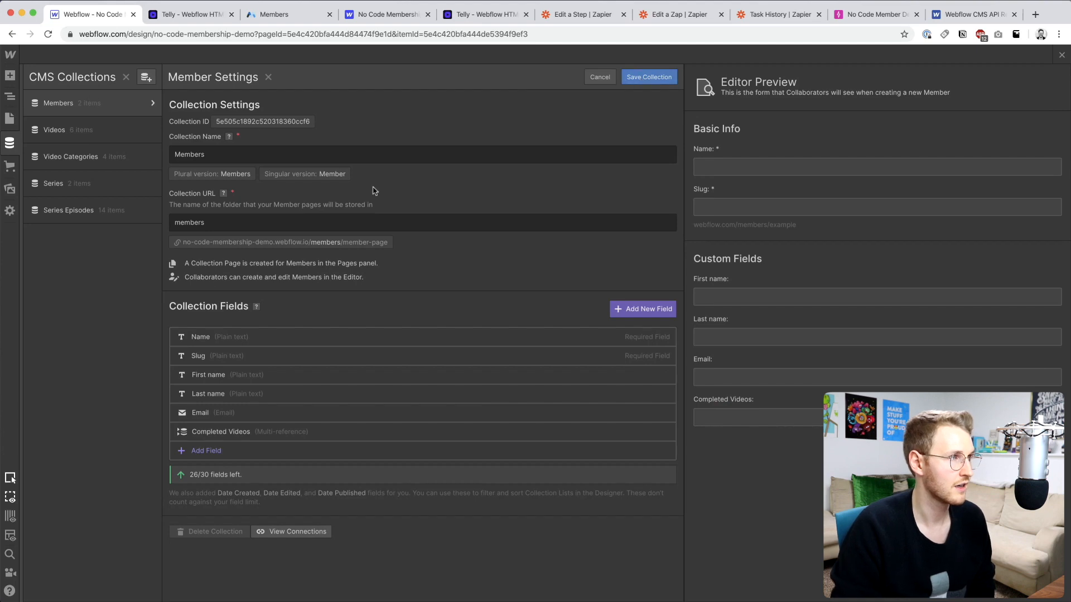
pyautogui.moveTo(315, 322); pyautogui.dragTo(371, 319)
# Step: Back in Zapier, add a "completed-videos" key with an empty array inside the "fields" object of the request's Data
pyautogui.click(583, 15)
pyautogui.click(462, 312)
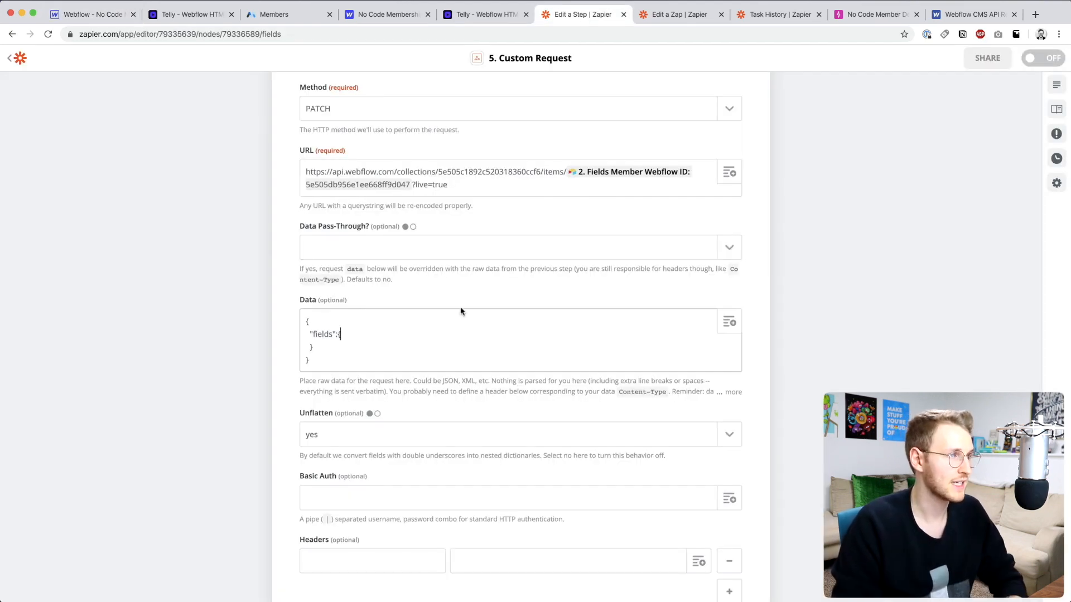
pyautogui.press('Return')
pyautogui.scroll(-3, 461, 312)
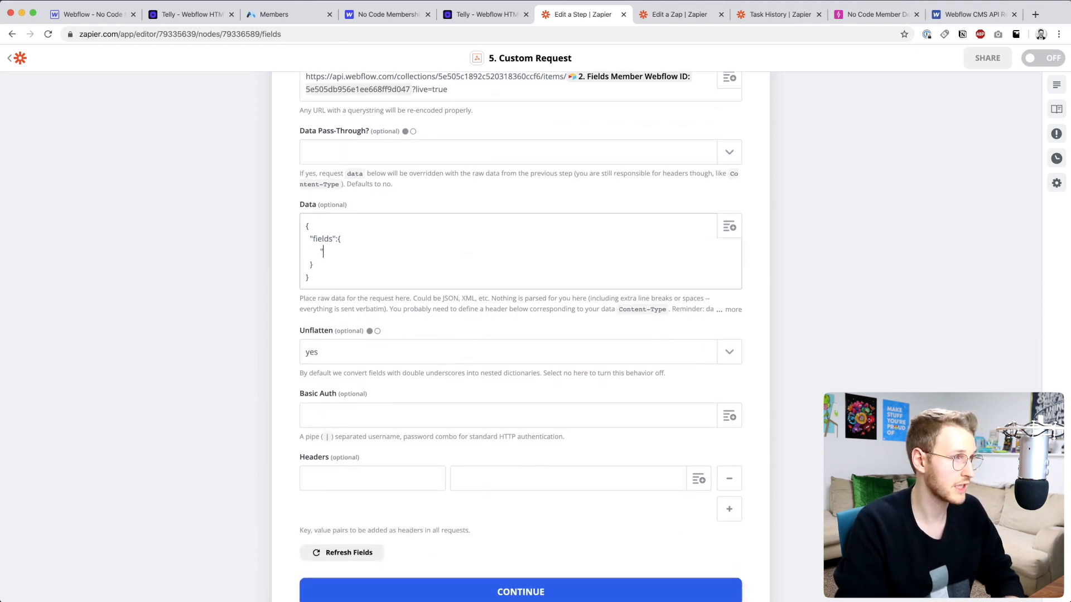
pyautogui.write('"completed-videos"')
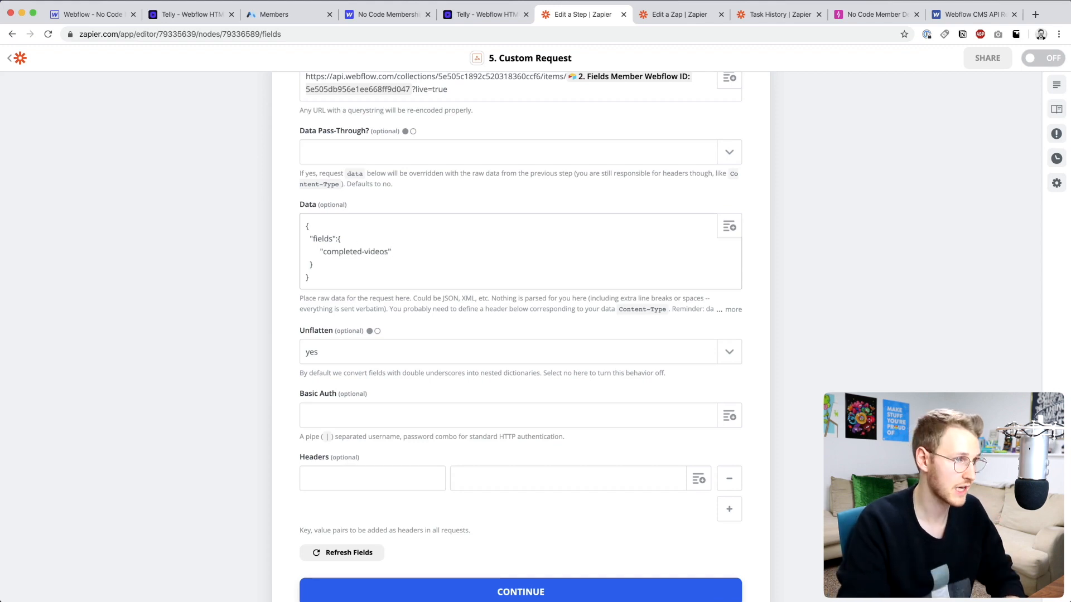
pyautogui.write(':[')
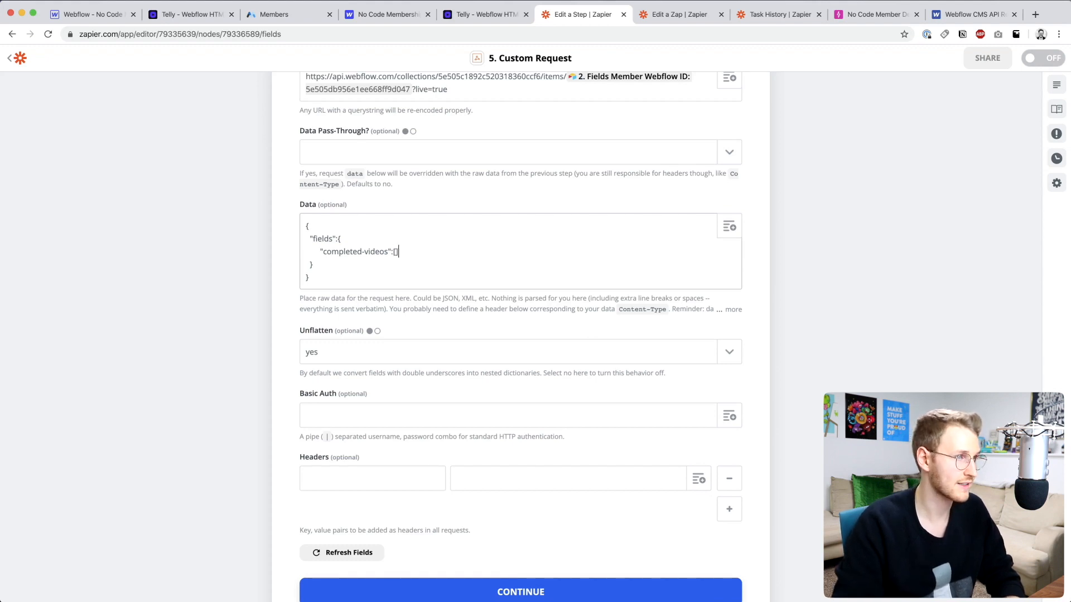
pyautogui.press('Left')
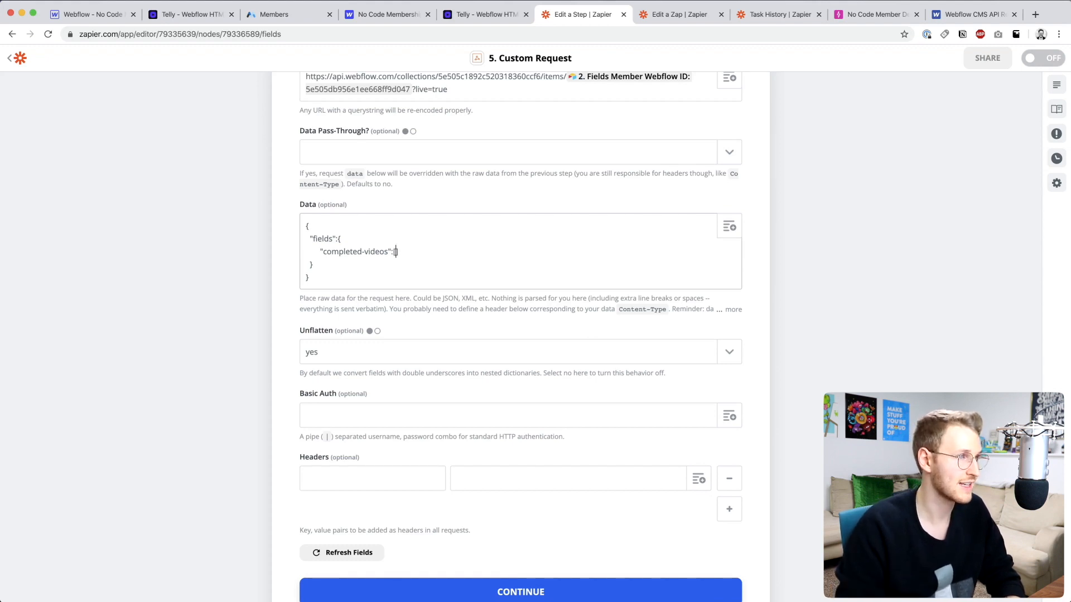
# Step: Insert step 4's Fields Completed Video Rollup between the brackets of the "completed-videos" array
pyautogui.click(730, 227)
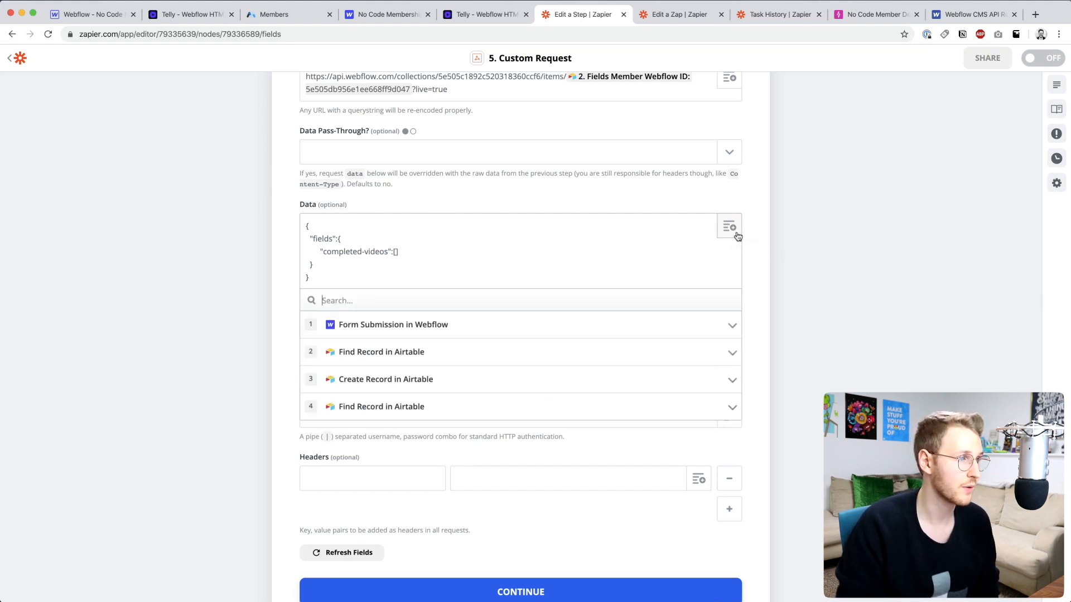
pyautogui.click(401, 407)
pyautogui.scroll(-2, 497, 410)
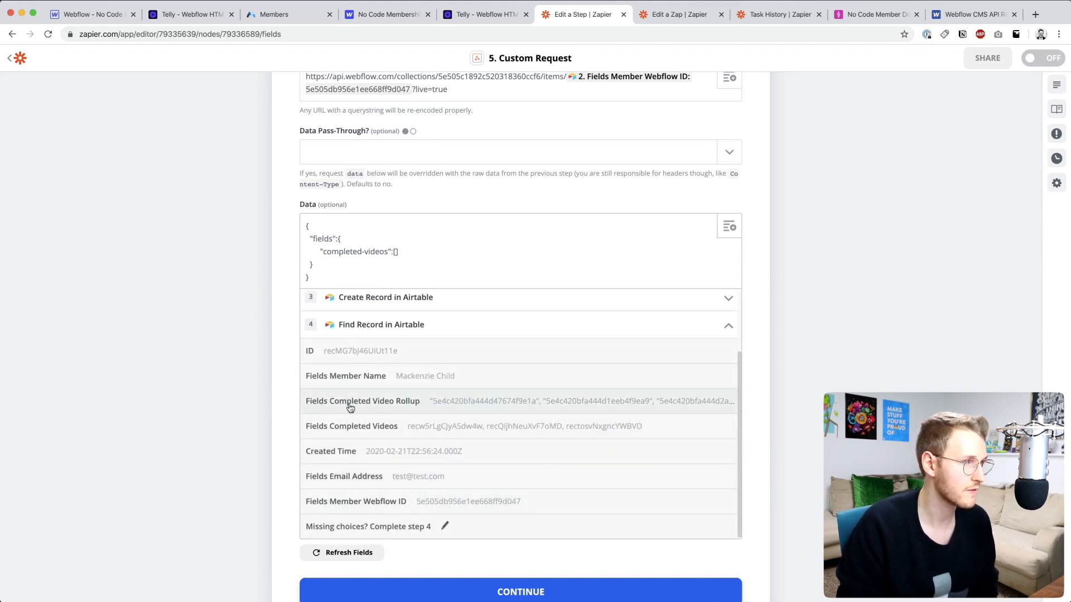
pyautogui.click(676, 402)
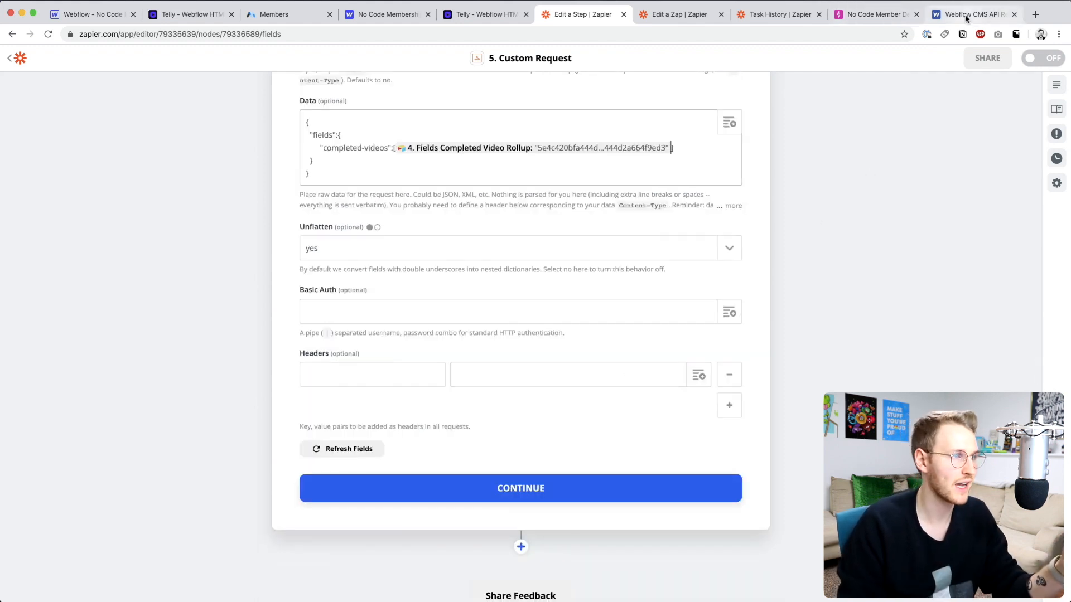
# Step: Examine the Authorization, accept-version and Content-Type headers in the API reference's example request for updating a live collection item
pyautogui.moveTo(297, 354); pyautogui.dragTo(360, 354)
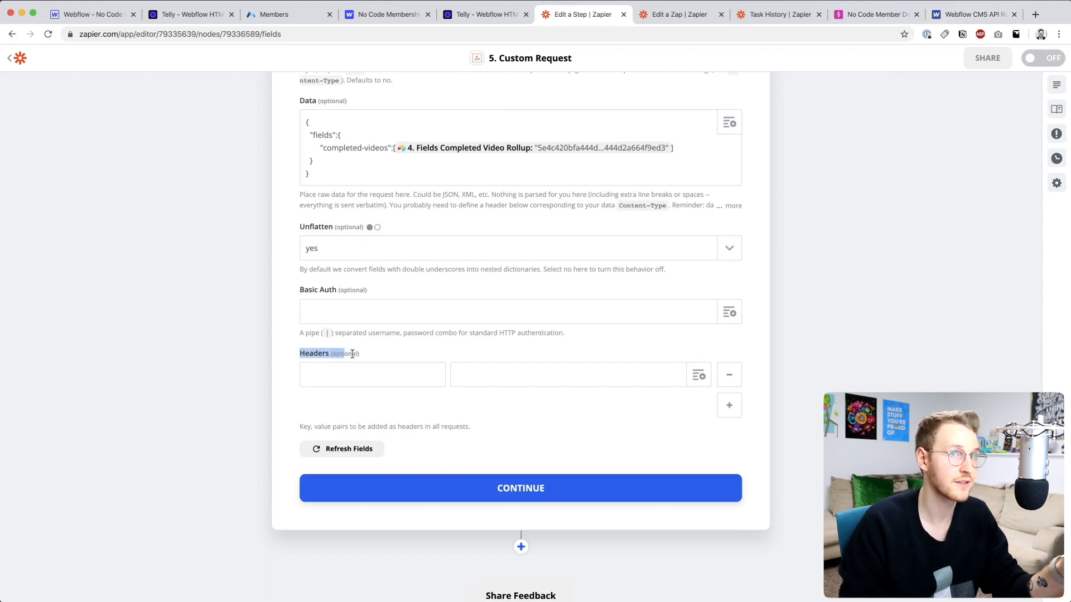
pyautogui.click(969, 14)
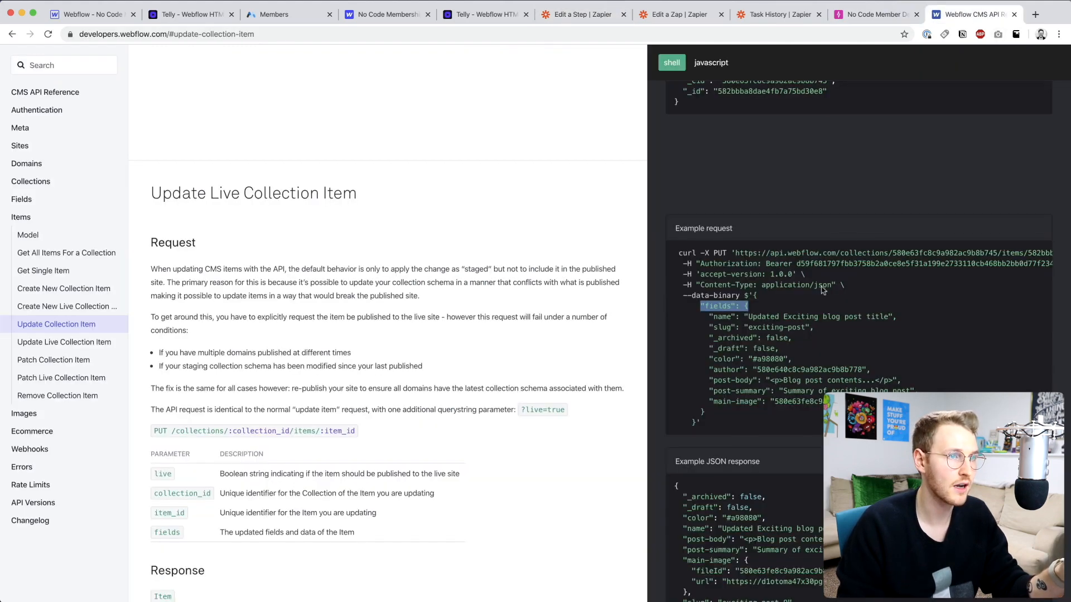
pyautogui.scroll(1, 819, 327)
pyautogui.scroll(1, 819, 325)
pyautogui.click(707, 307)
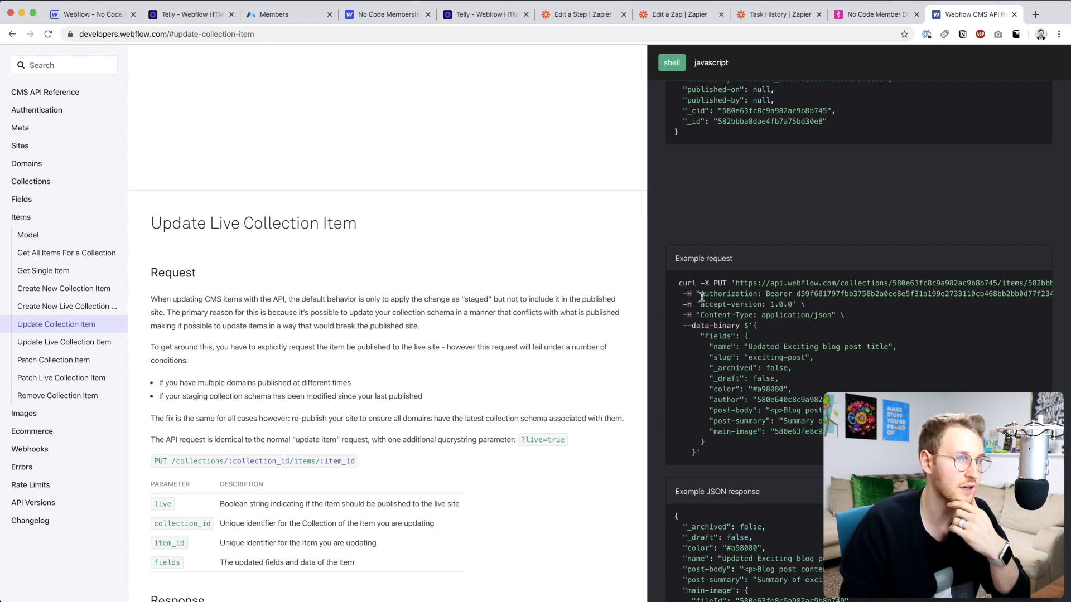
pyautogui.moveTo(700, 294); pyautogui.dragTo(783, 290)
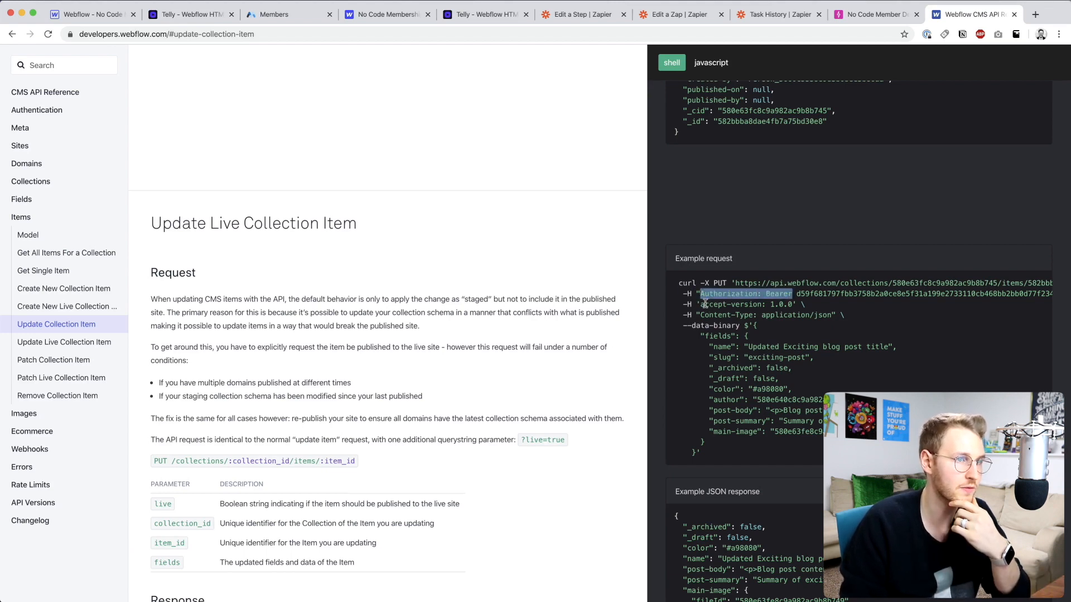
pyautogui.moveTo(705, 304); pyautogui.dragTo(769, 304)
pyautogui.moveTo(700, 315); pyautogui.dragTo(758, 316)
pyautogui.click(820, 316)
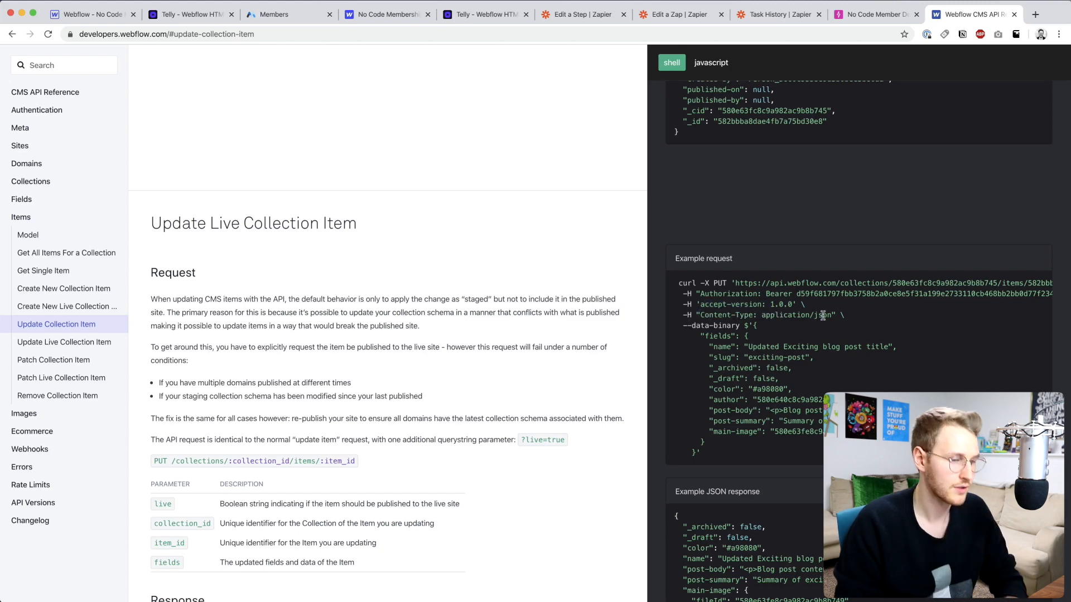
# Step: Copy Authorization from the API reference as the custom request's first header name, and enter Bearer as its value
pyautogui.doubleClick(729, 294)
pyautogui.press('super+c')
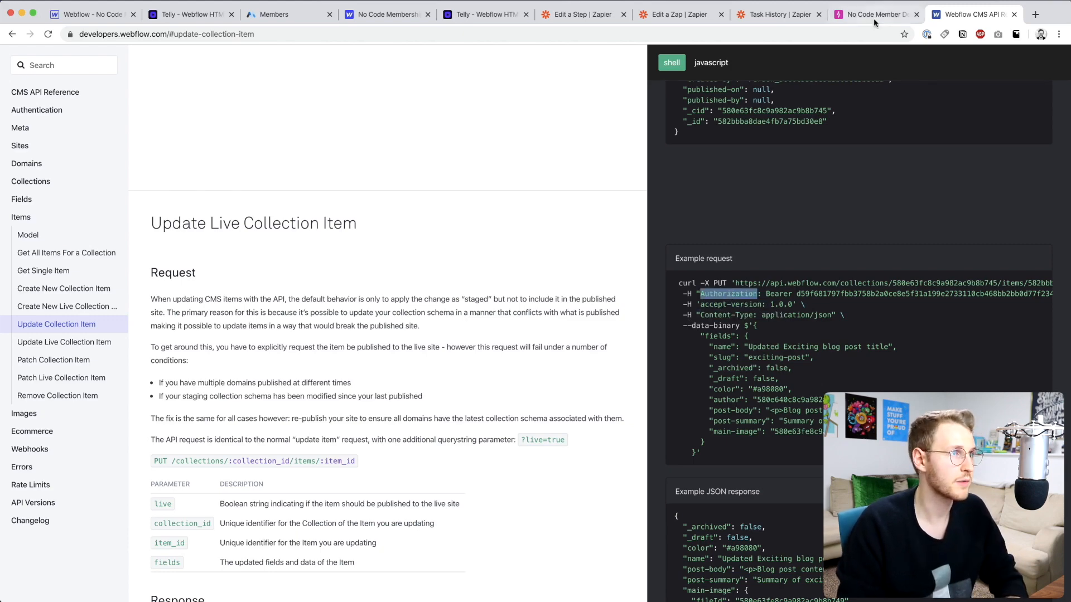
pyautogui.click(574, 21)
pyautogui.click(347, 363)
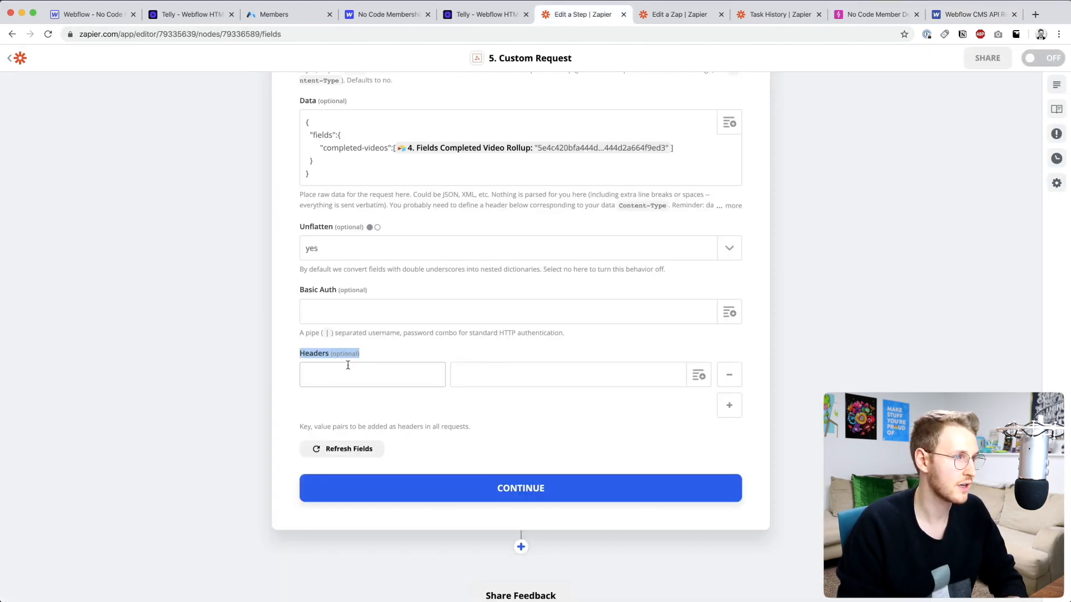
pyautogui.press('super+v')
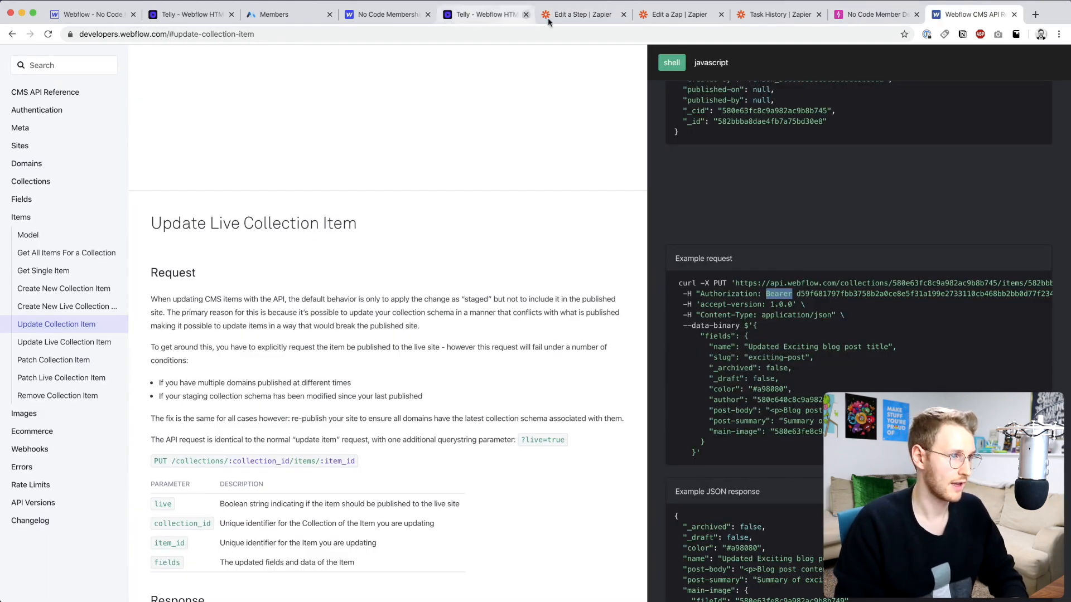
pyautogui.click(574, 15)
pyautogui.click(473, 377)
pyautogui.write('Bearer')
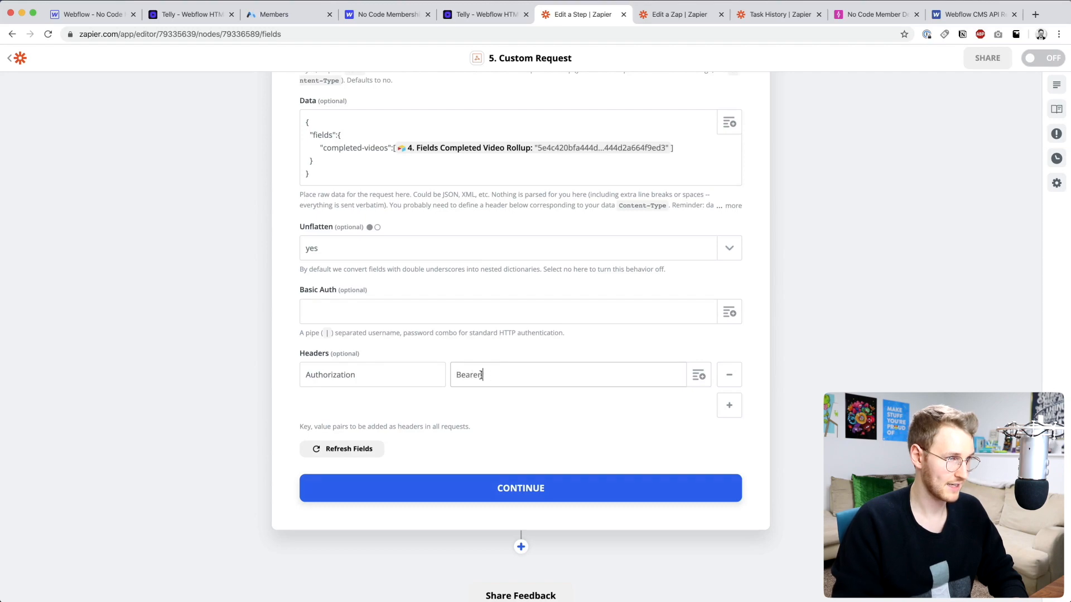
# Step: Check the bearer token format in the API reference, and generate an API token in the Webflow project's Integrations settings
pyautogui.press('super+9')
pyautogui.hscroll(2, 903, 357)
pyautogui.moveTo(740, 294); pyautogui.dragTo(1011, 291)
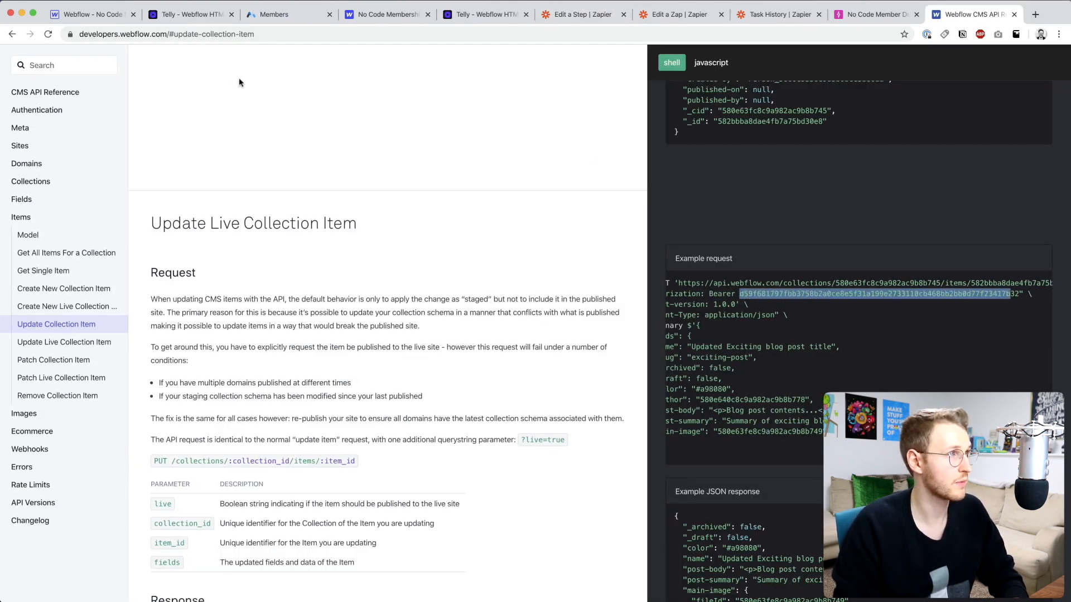
pyautogui.click(90, 15)
pyautogui.click(10, 57)
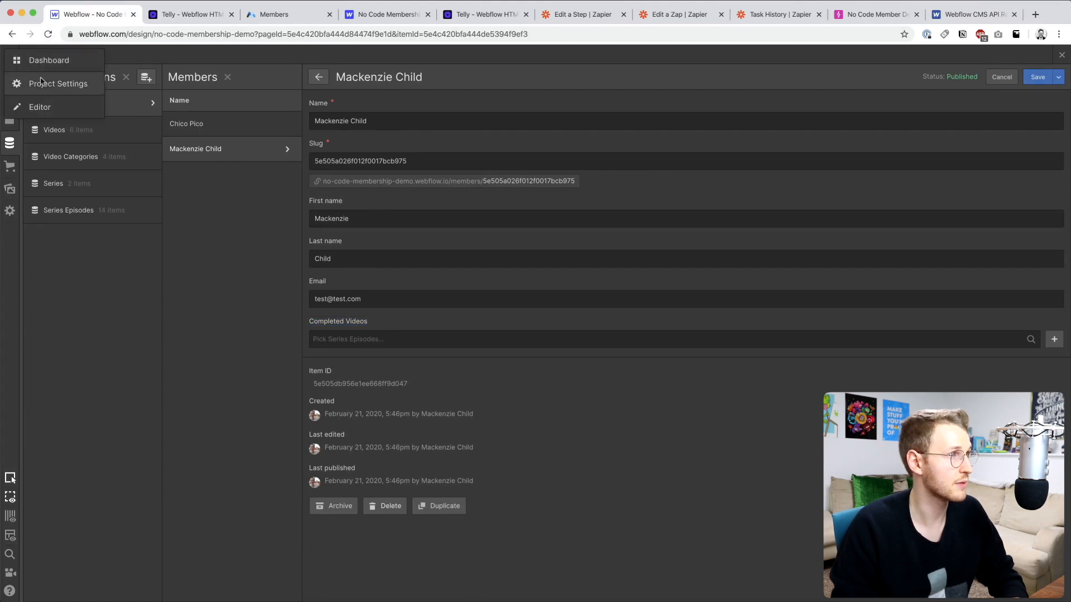
pyautogui.click(55, 92)
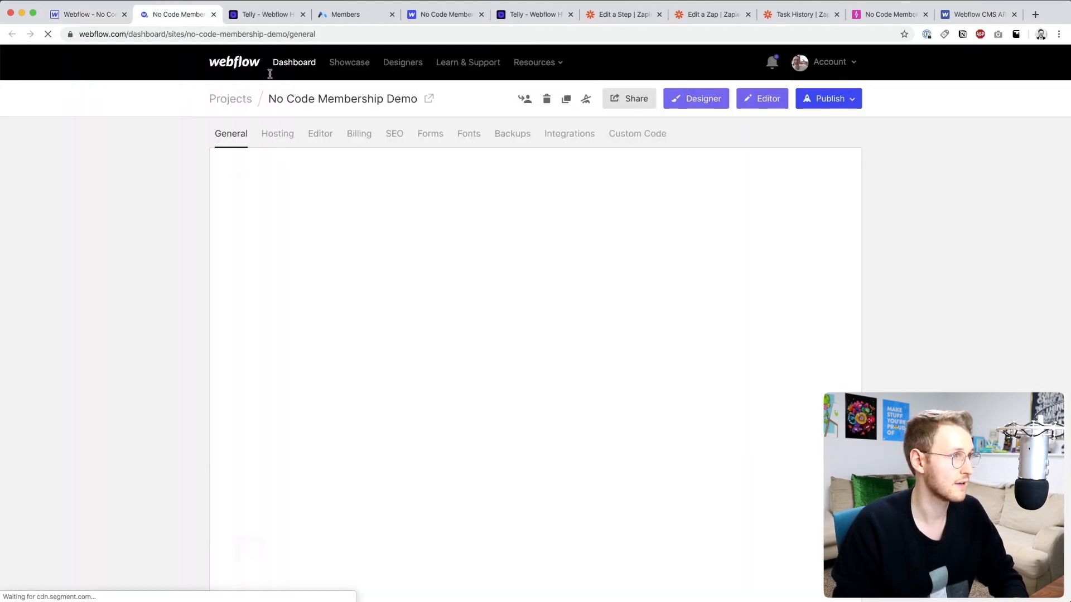
pyautogui.click(570, 138)
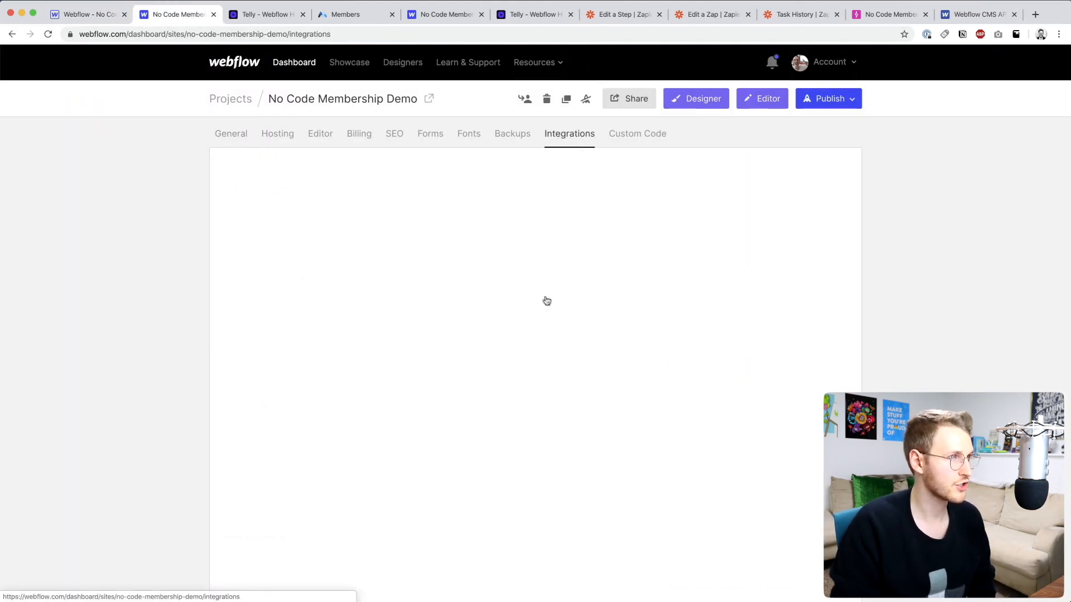
pyautogui.scroll(-20, 488, 487)
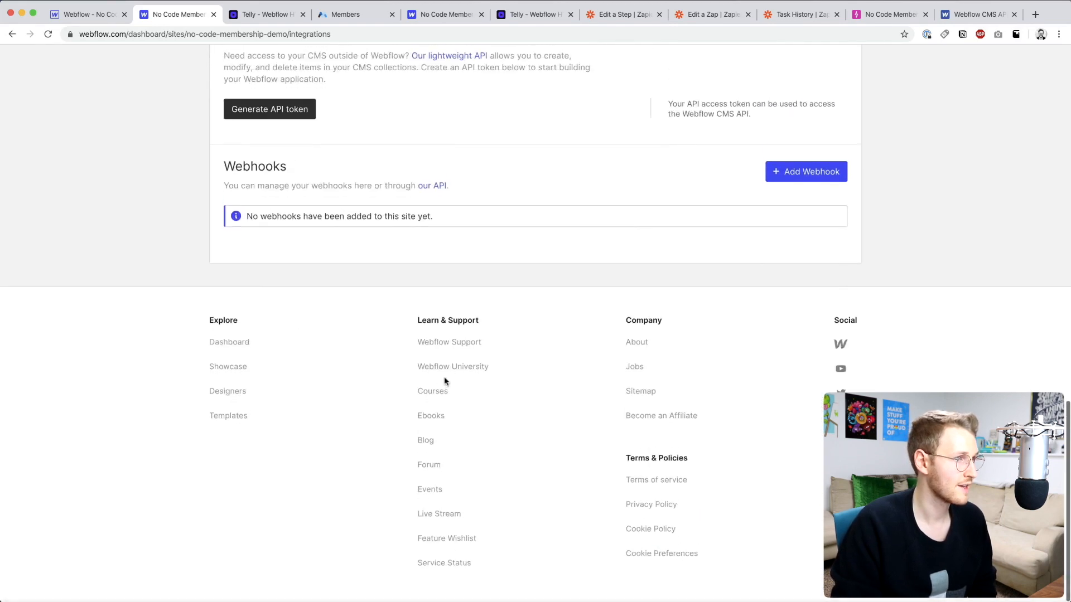
pyautogui.scroll(5, 444, 376)
pyautogui.click(262, 369)
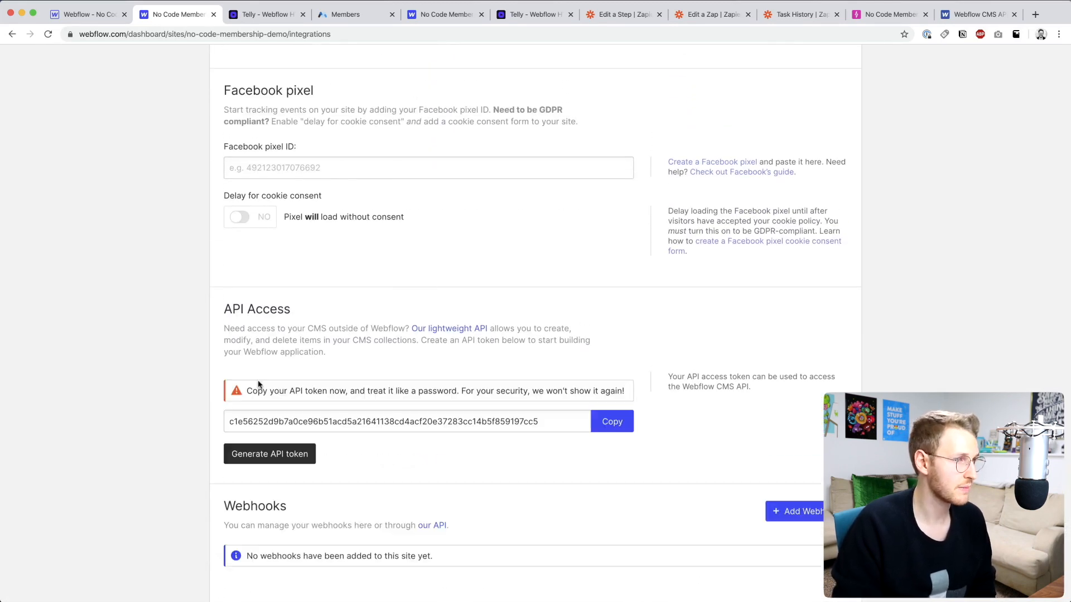
# Step: Copy the generated Webflow API token and paste it after Bearer in the Zapier request's Authorization header value
pyautogui.click(556, 421)
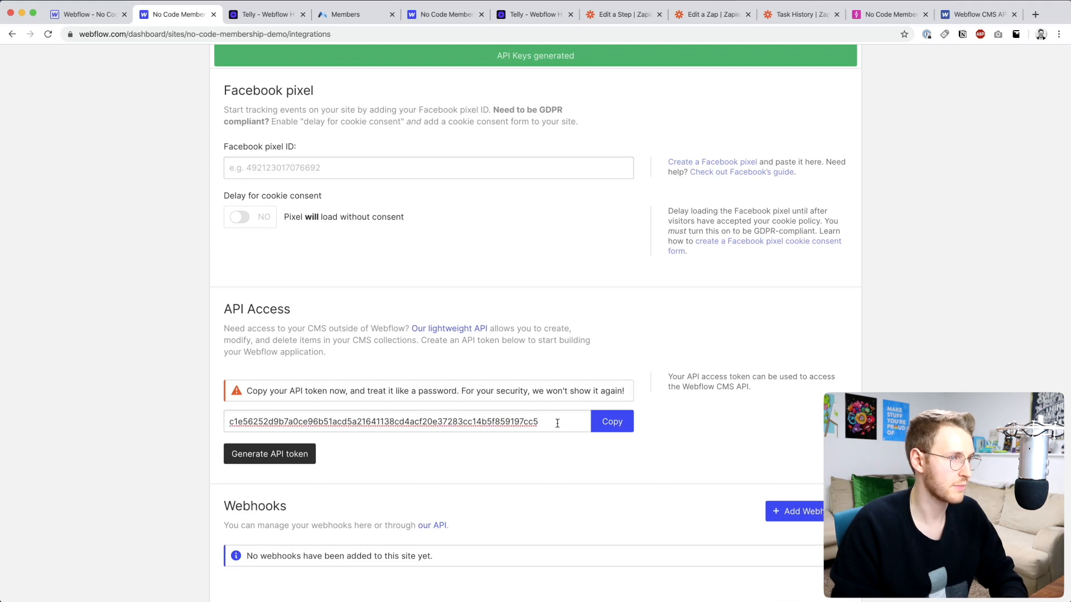
pyautogui.press('super+a')
pyautogui.press('super+c')
pyautogui.press('super+7')
pyautogui.press('super+v')
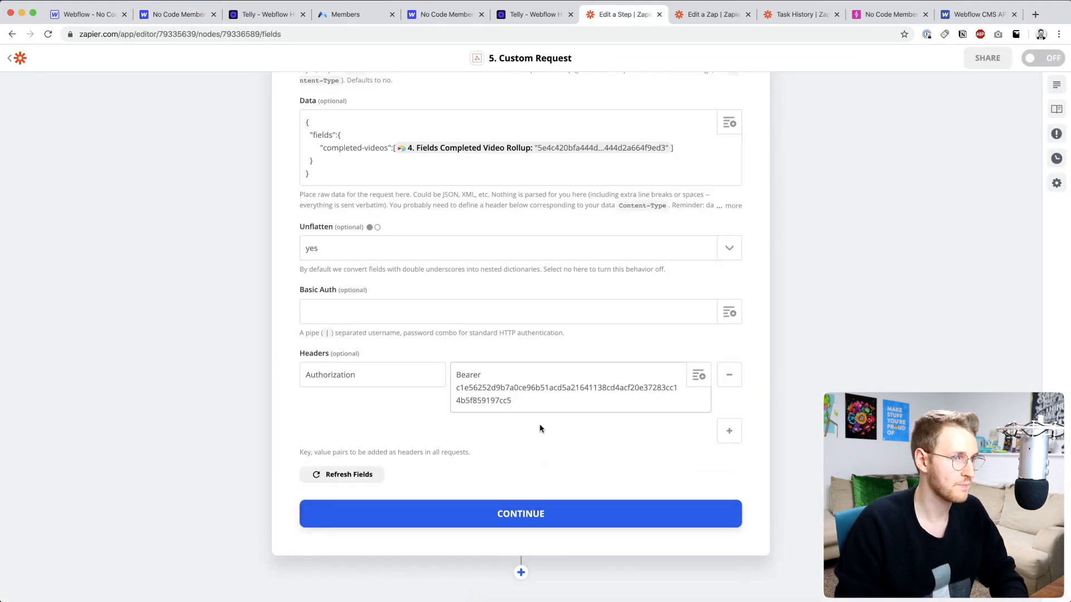
# Step: Add a second header to the custom request and name it accept-version, copied from the API reference's example request
pyautogui.scroll(-1, 540, 428)
pyautogui.click(728, 384)
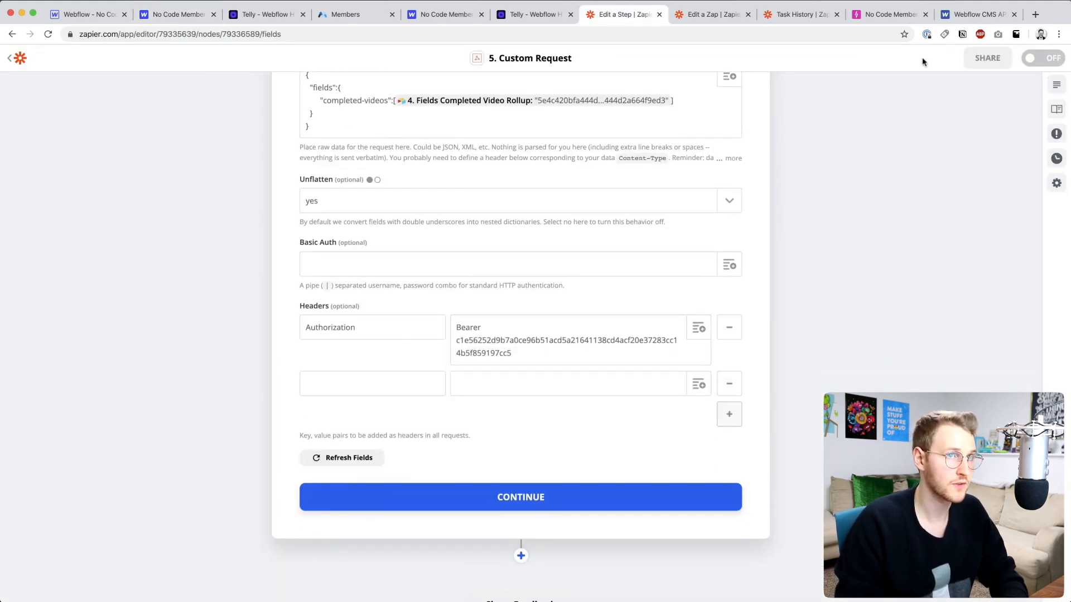
pyautogui.click(965, 17)
pyautogui.hscroll(-1, 747, 310)
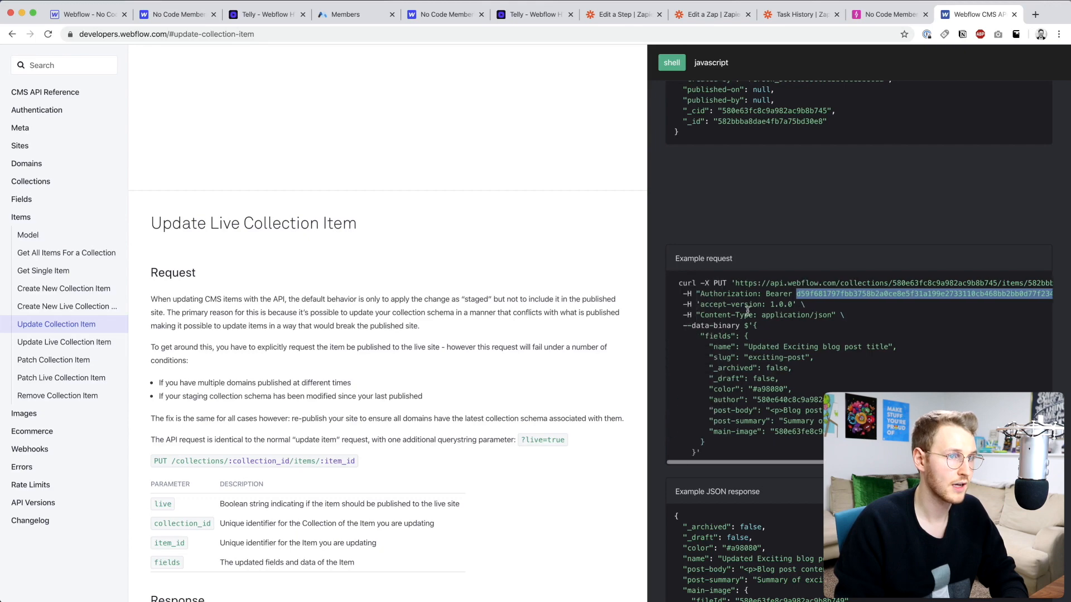
pyautogui.click(698, 304)
pyautogui.moveTo(699, 304); pyautogui.dragTo(760, 304)
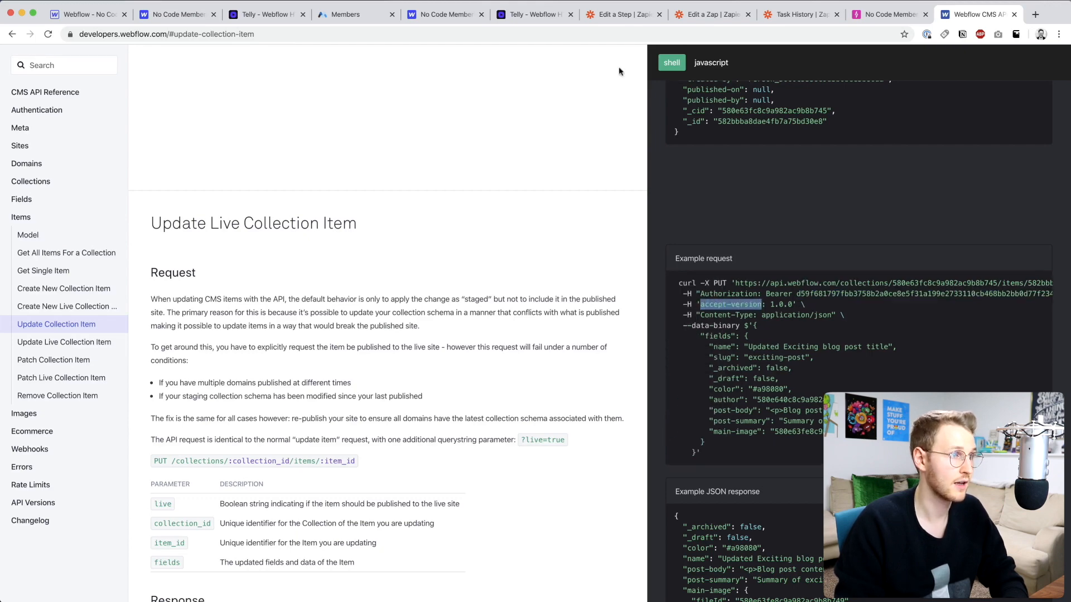
pyautogui.click(620, 14)
pyautogui.click(371, 378)
pyautogui.press('super+v')
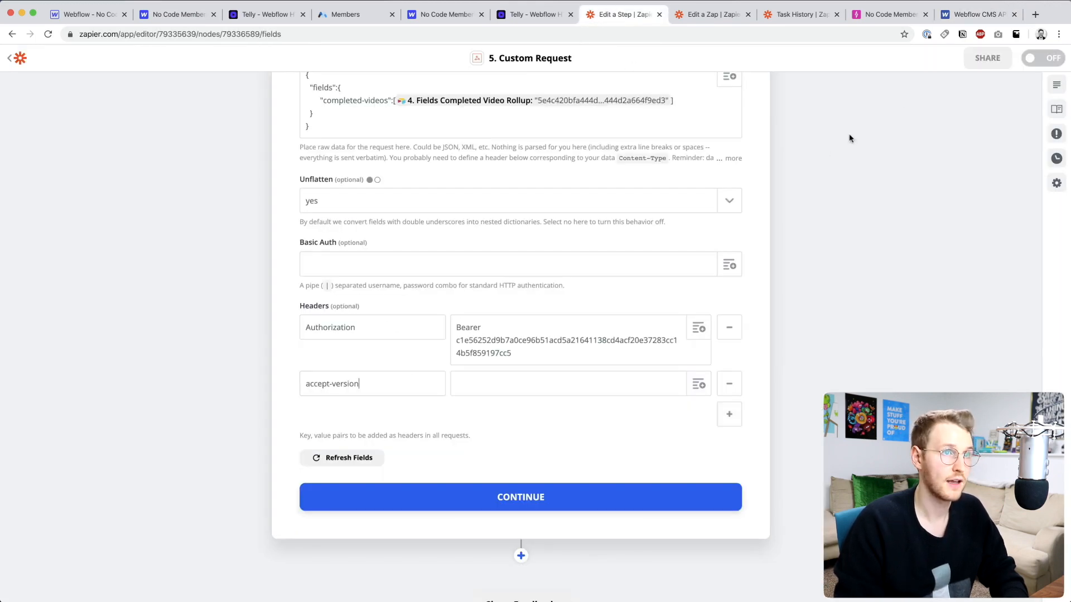
# Step: Set the accept-version header's value to 1.0.0, copied from the API reference
pyautogui.click(991, 16)
pyautogui.moveTo(770, 304); pyautogui.dragTo(792, 304)
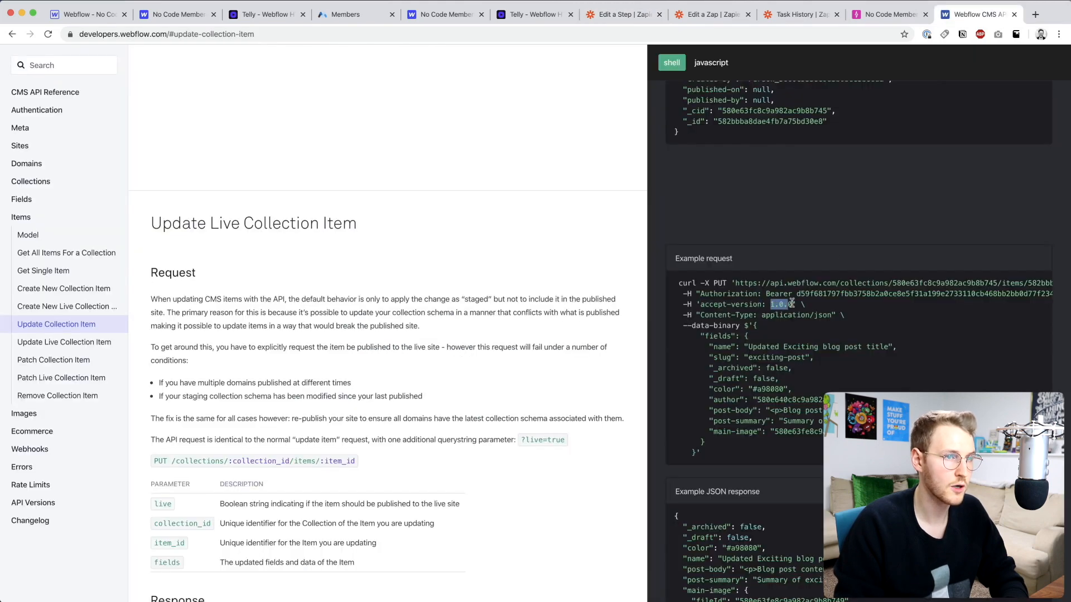
pyautogui.click(604, 15)
pyautogui.click(497, 384)
pyautogui.press('super+v')
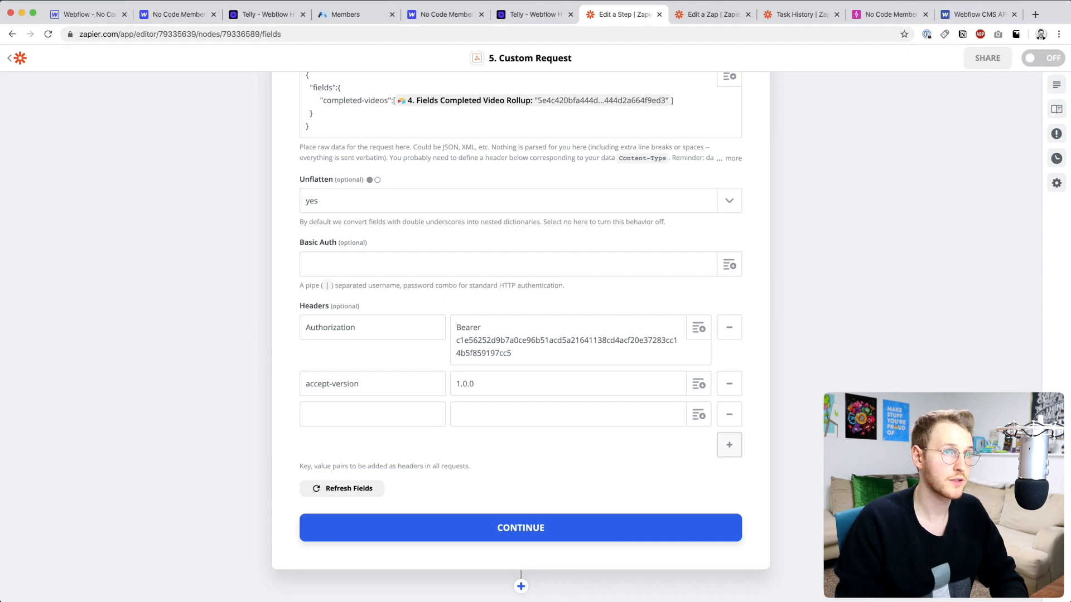
# Step: Add a third header named Content-Type, copied from the API reference's example request
pyautogui.click(977, 15)
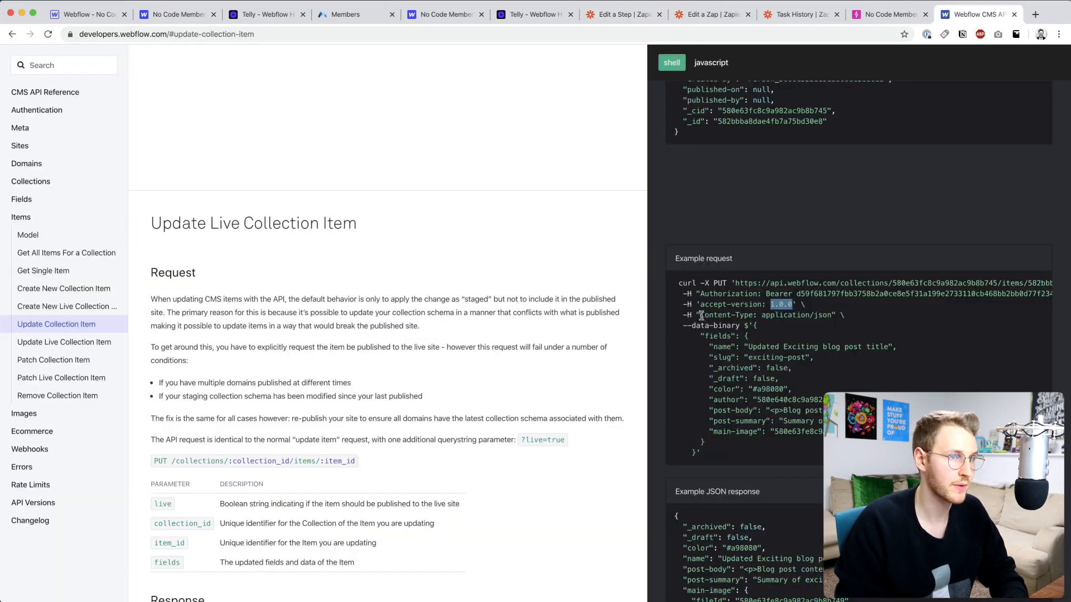
pyautogui.moveTo(701, 316); pyautogui.dragTo(750, 314)
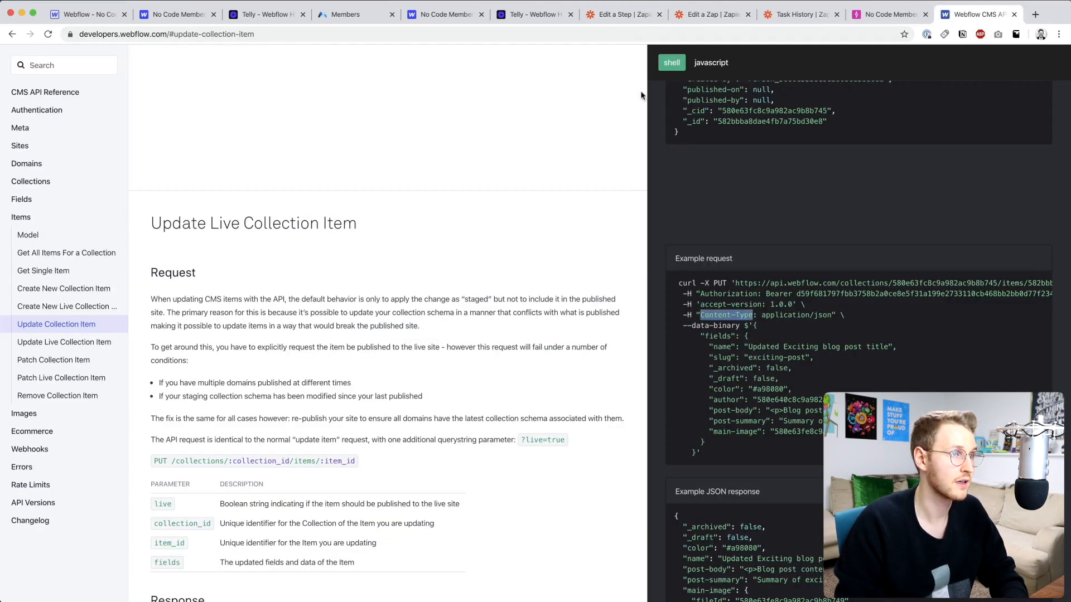
pyautogui.press('super+c')
pyautogui.click(610, 17)
pyautogui.click(368, 413)
pyautogui.press('super+v')
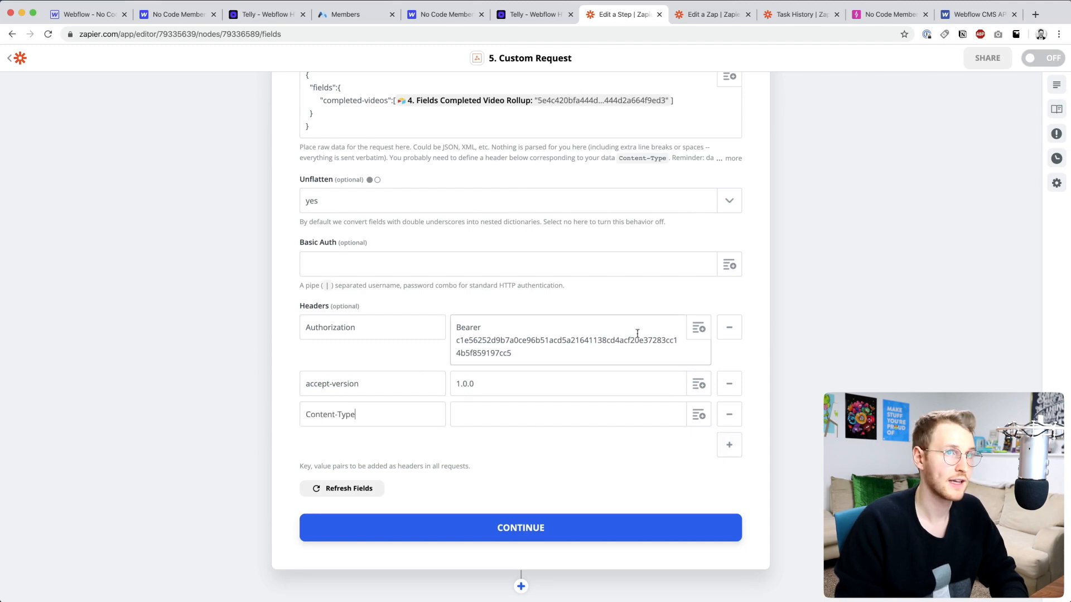
# Step: Copy application/json from the API reference as the Content-Type header's value, and review the request's Data and headers
pyautogui.press('super+9')
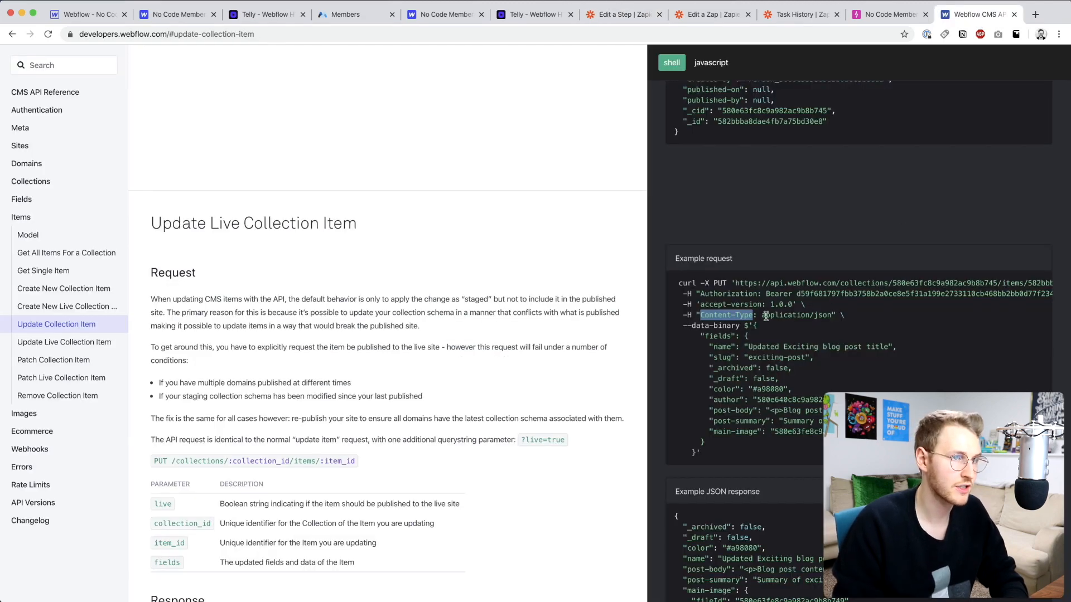
pyautogui.moveTo(762, 316); pyautogui.dragTo(830, 315)
pyautogui.click(616, 17)
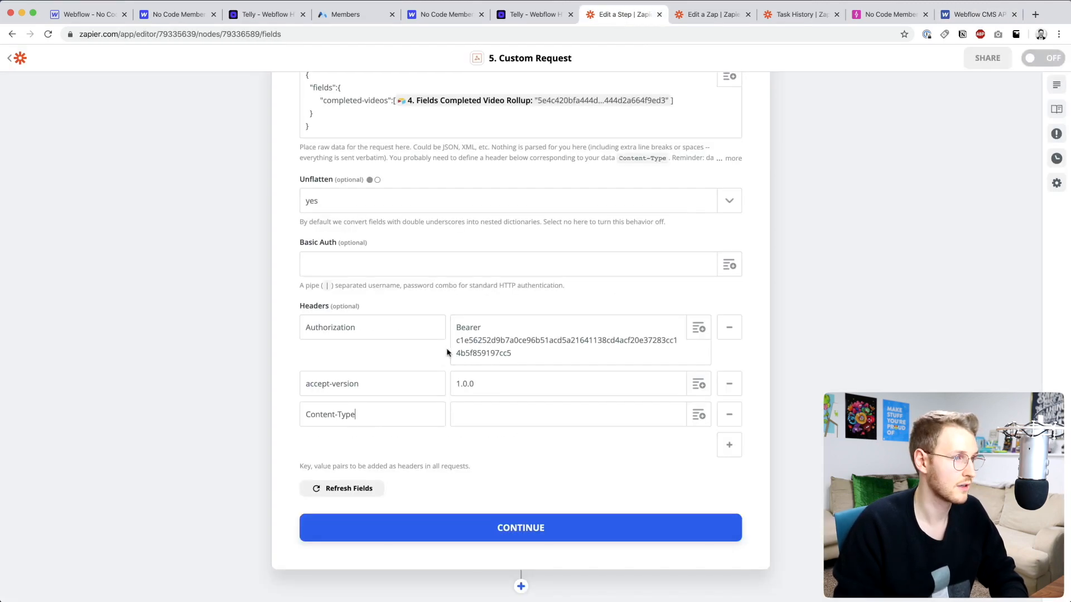
pyautogui.click(480, 415)
pyautogui.press('super+v')
pyautogui.scroll(3, 480, 416)
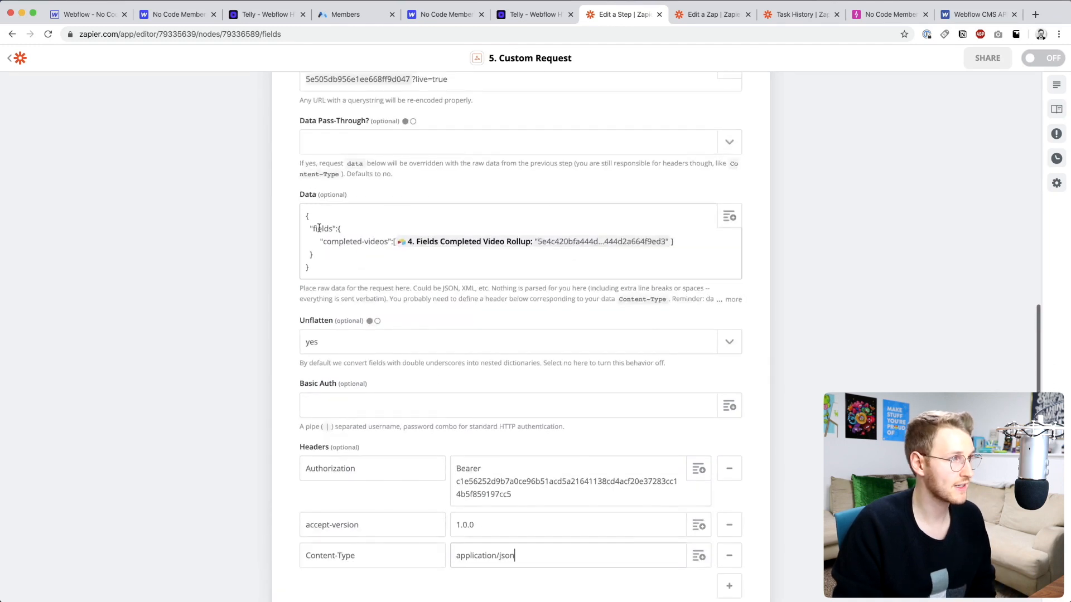
pyautogui.moveTo(307, 216); pyautogui.dragTo(345, 255)
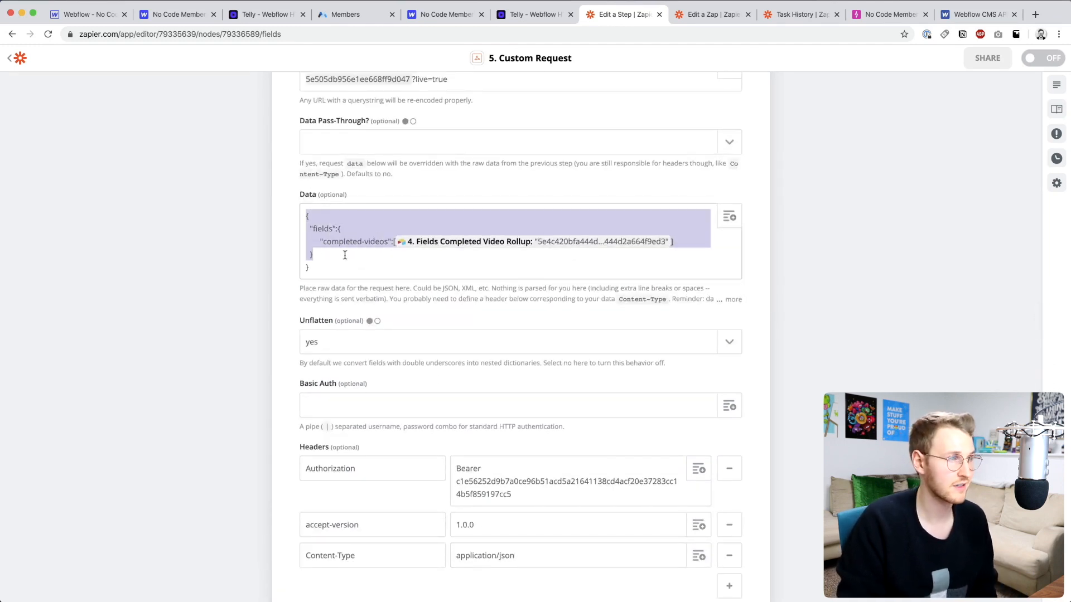
pyautogui.click(335, 267)
pyautogui.scroll(-1, 335, 267)
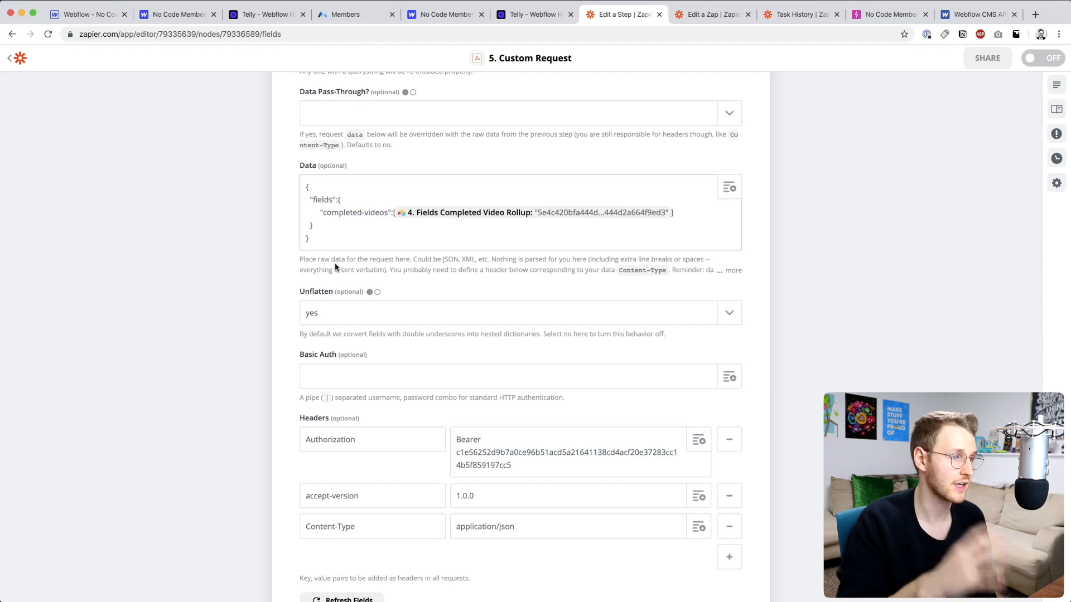
pyautogui.scroll(-3, 335, 268)
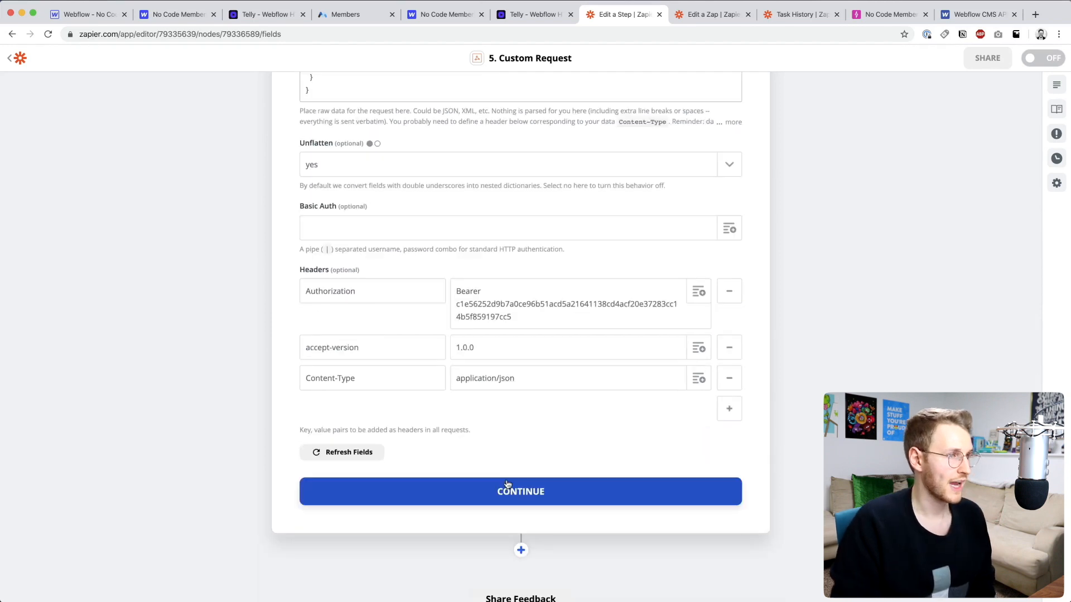
# Step: In the Webflow Designer, save the open member item and publish the site to its webflow.io domain
pyautogui.click(104, 17)
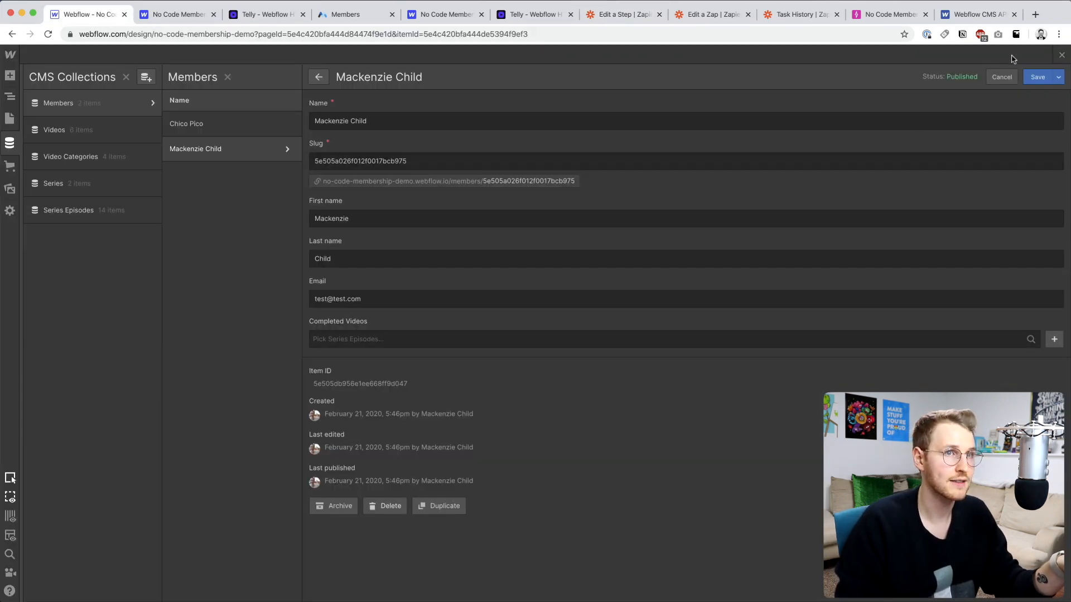
pyautogui.click(1037, 77)
pyautogui.click(1062, 54)
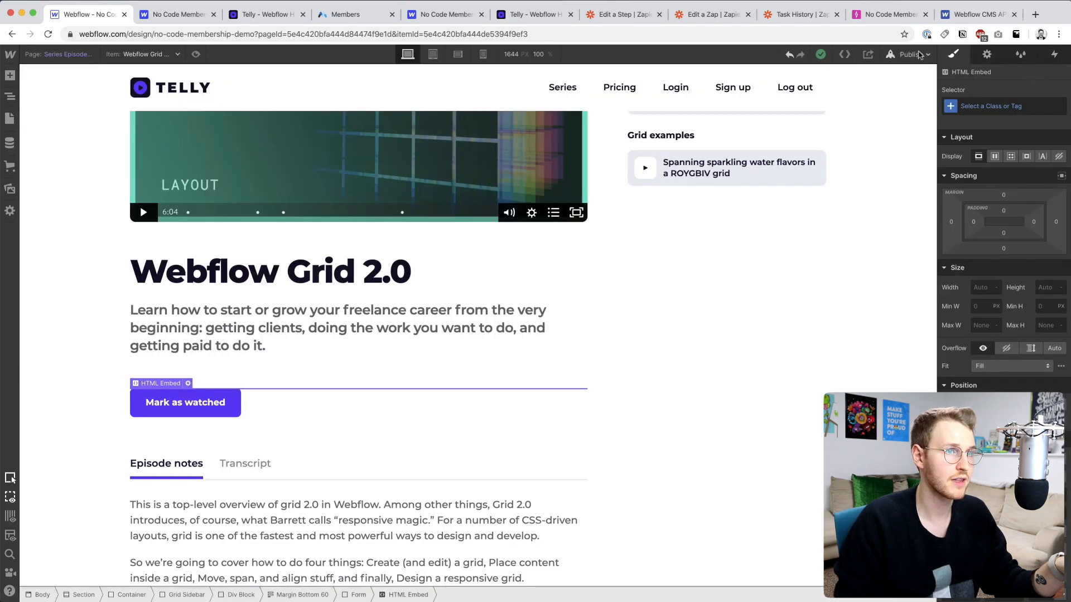
pyautogui.click(909, 54)
pyautogui.click(856, 190)
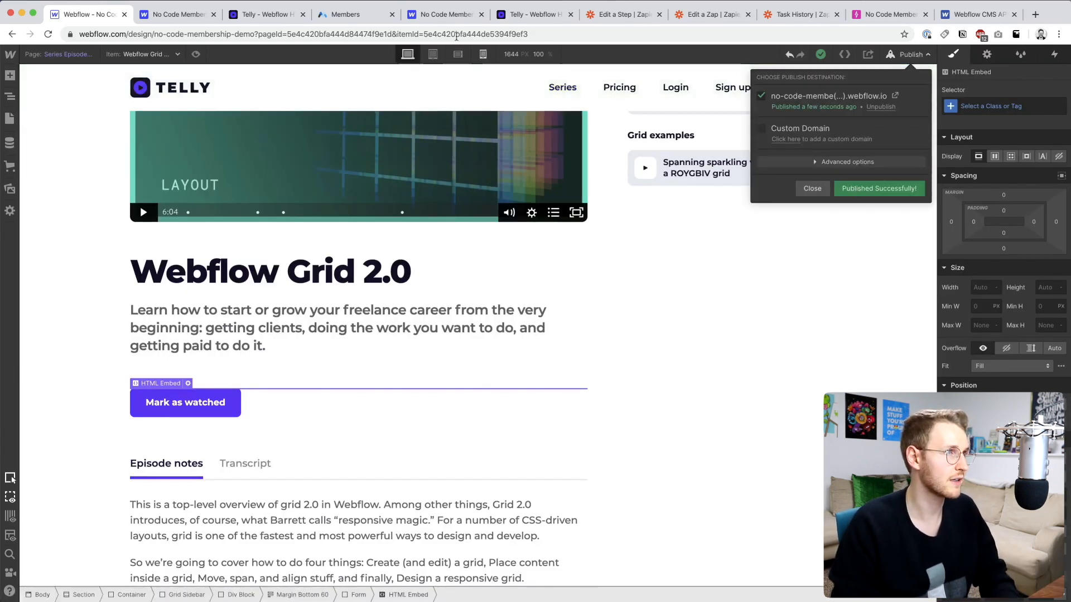
# Step: Back in Zapier, finish customizing the request, check its test URL and completed-videos data, and send the test for review
pyautogui.click(623, 15)
pyautogui.click(581, 487)
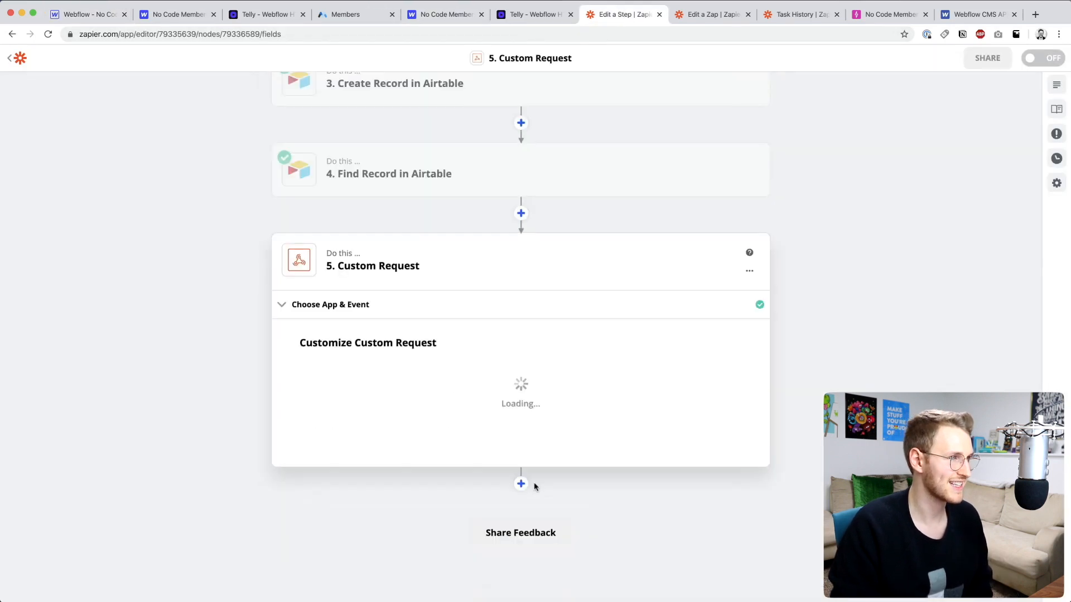
pyautogui.moveTo(312, 220); pyautogui.dragTo(714, 222)
pyautogui.click(377, 198)
pyautogui.hscroll(2, 687, 220)
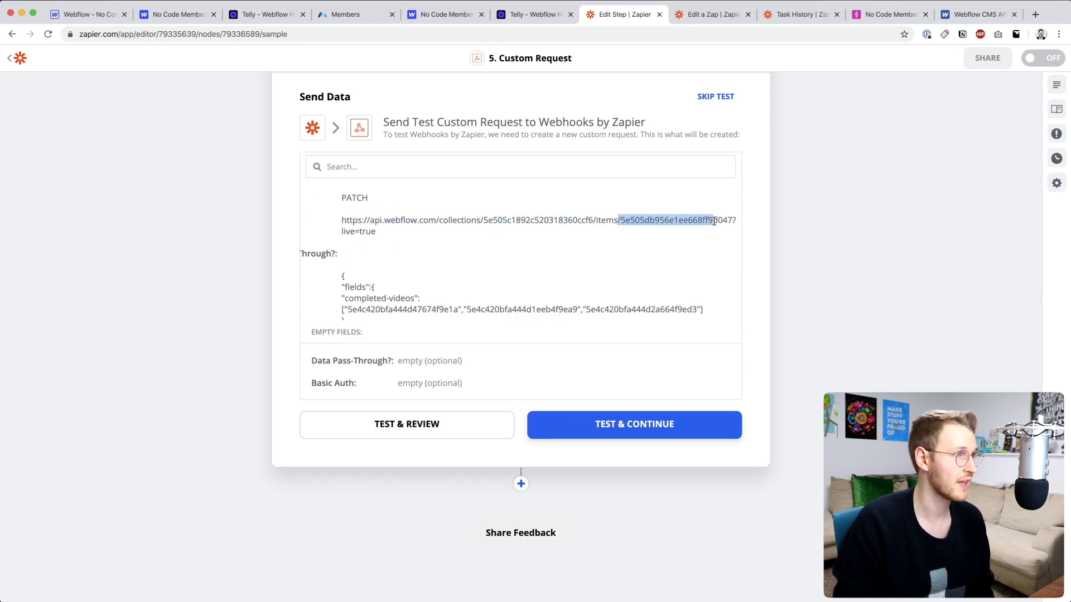
pyautogui.hscroll(-2, 442, 257)
pyautogui.scroll(-2, 442, 256)
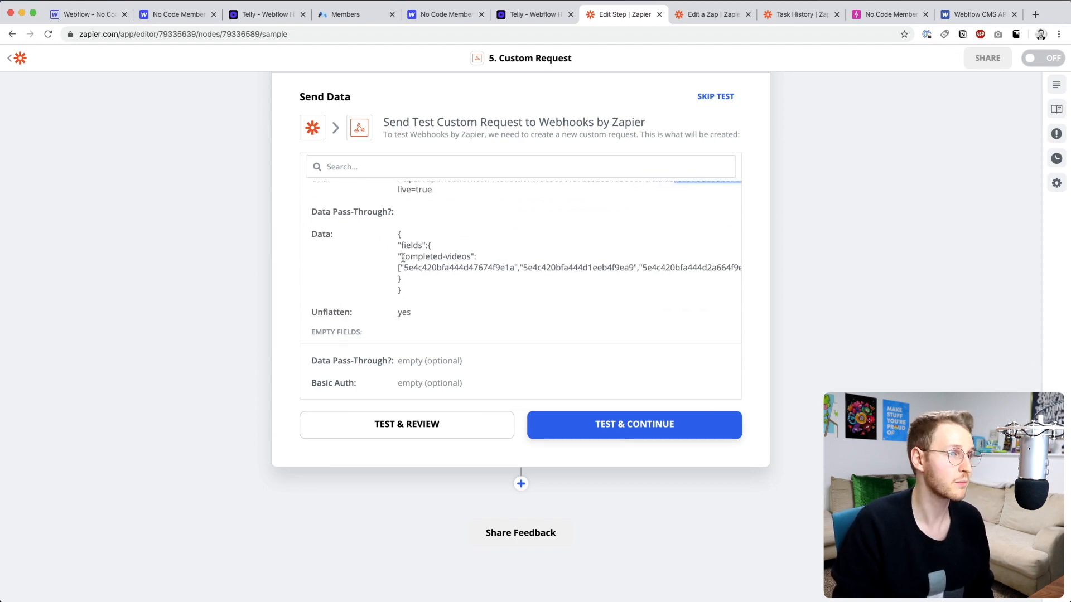
pyautogui.moveTo(403, 258); pyautogui.dragTo(511, 264)
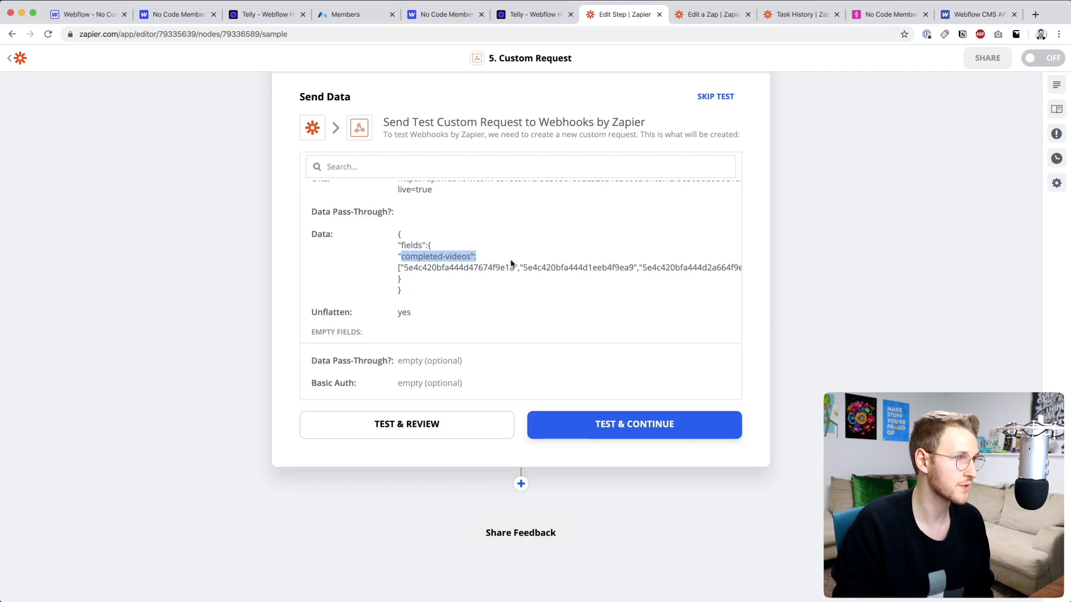
pyautogui.click(420, 422)
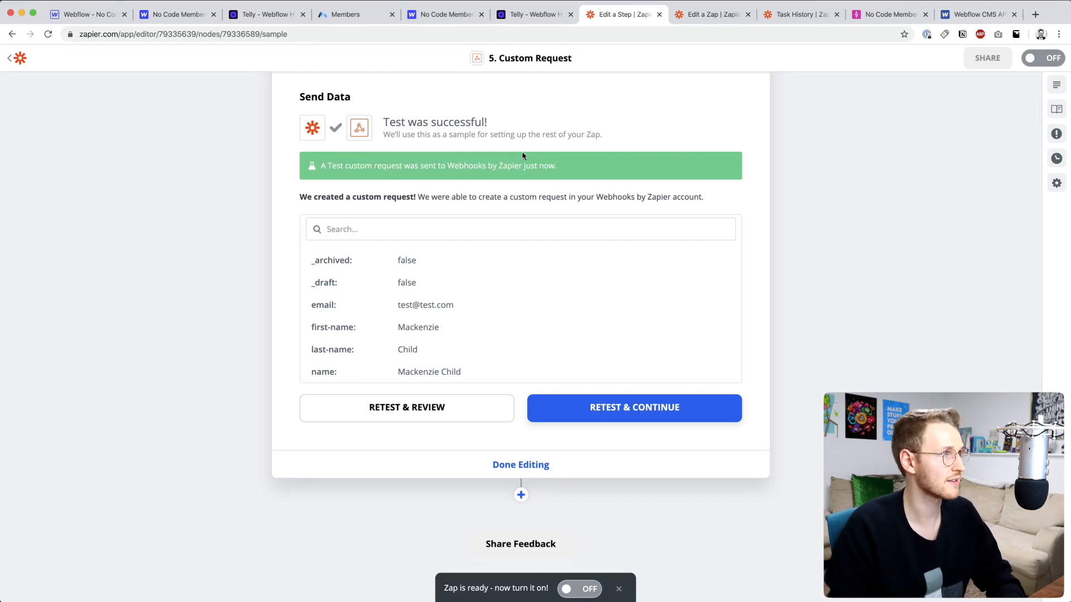
# Step: In the Webflow Designer, check the Completed Videos field of both items in the Members collection
pyautogui.click(78, 15)
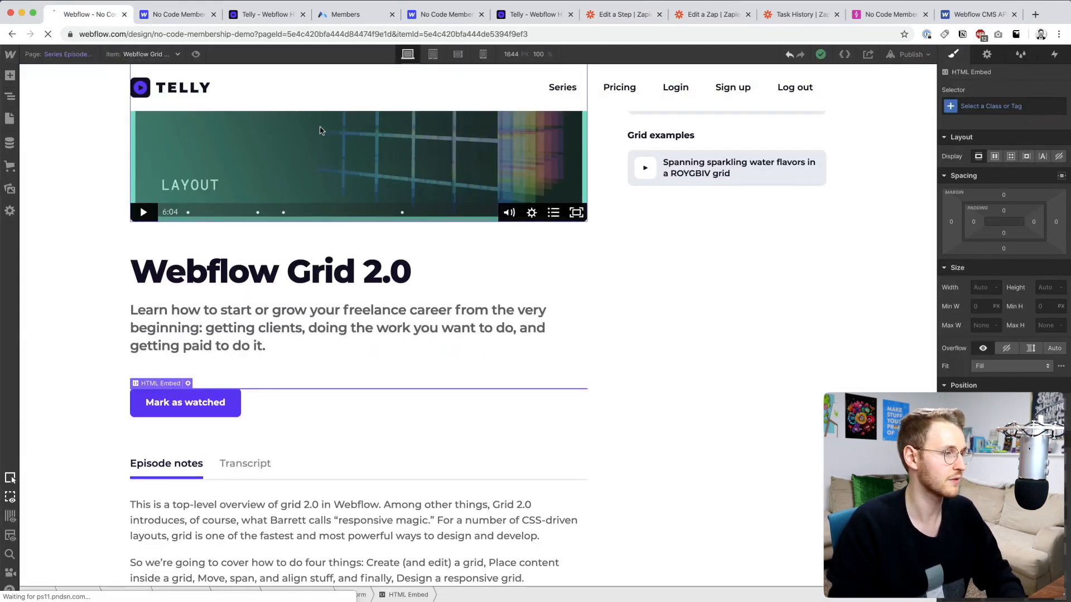
pyautogui.click(10, 142)
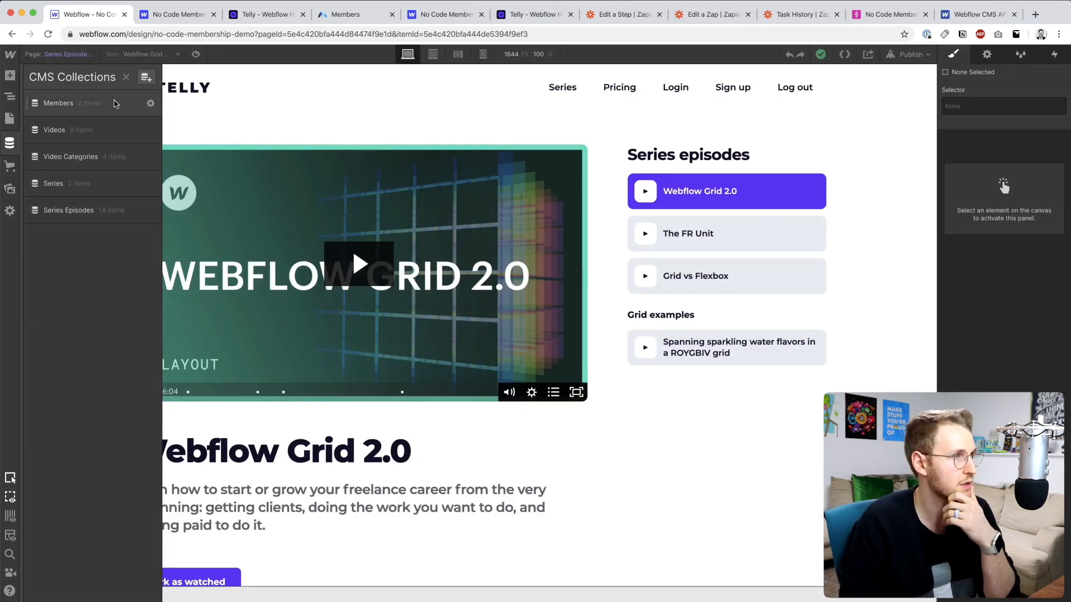
pyautogui.click(139, 104)
pyautogui.click(282, 128)
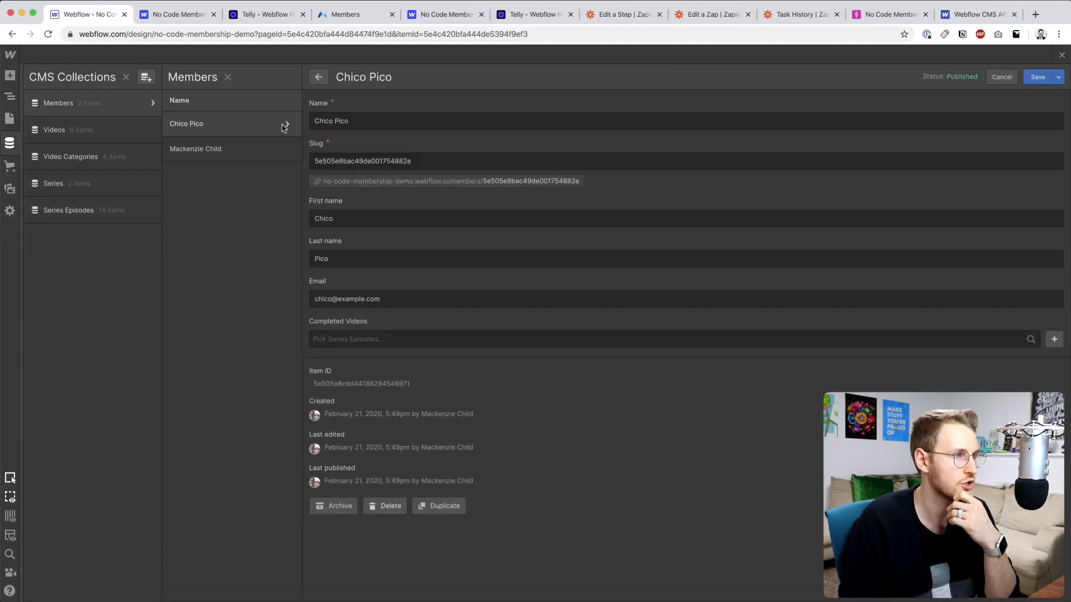
pyautogui.click(203, 148)
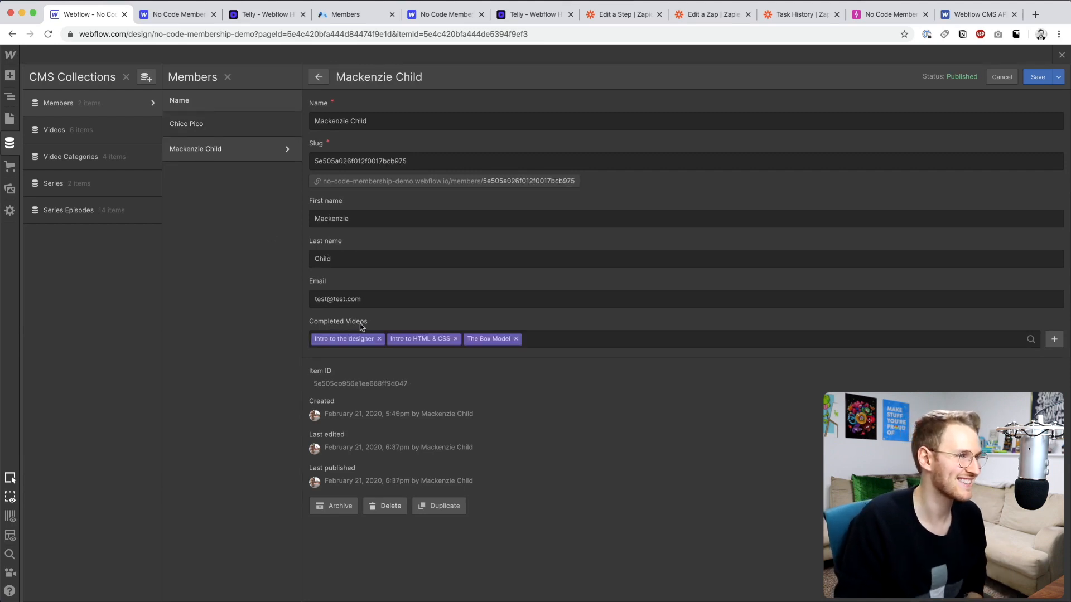
# Step: Return to Zapier, finish editing the Custom Request step, and turn the Zap on
pyautogui.moveTo(368, 325); pyautogui.dragTo(306, 325)
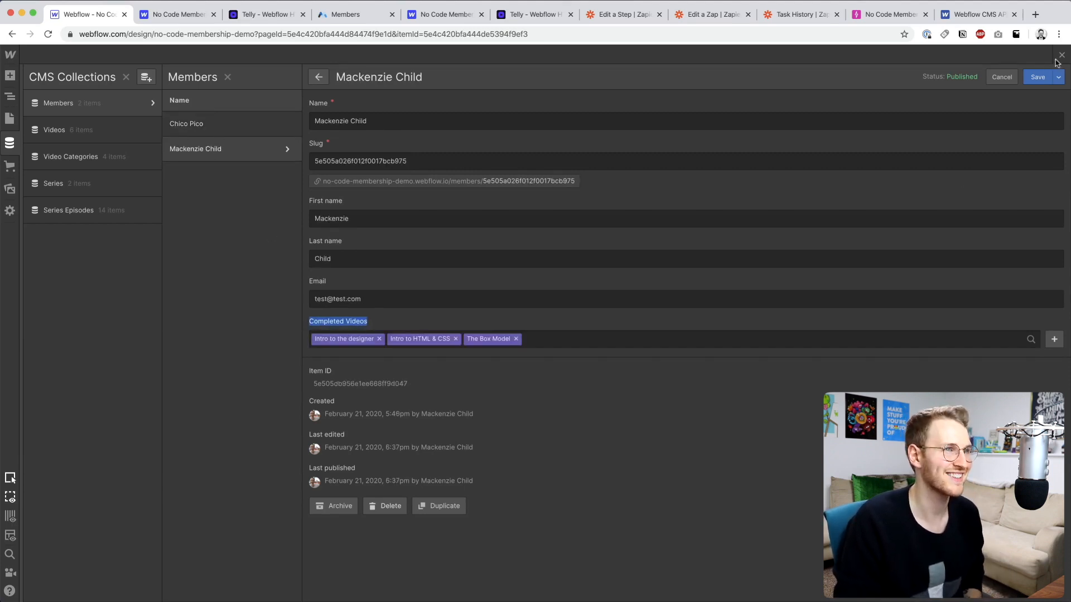
pyautogui.click(613, 16)
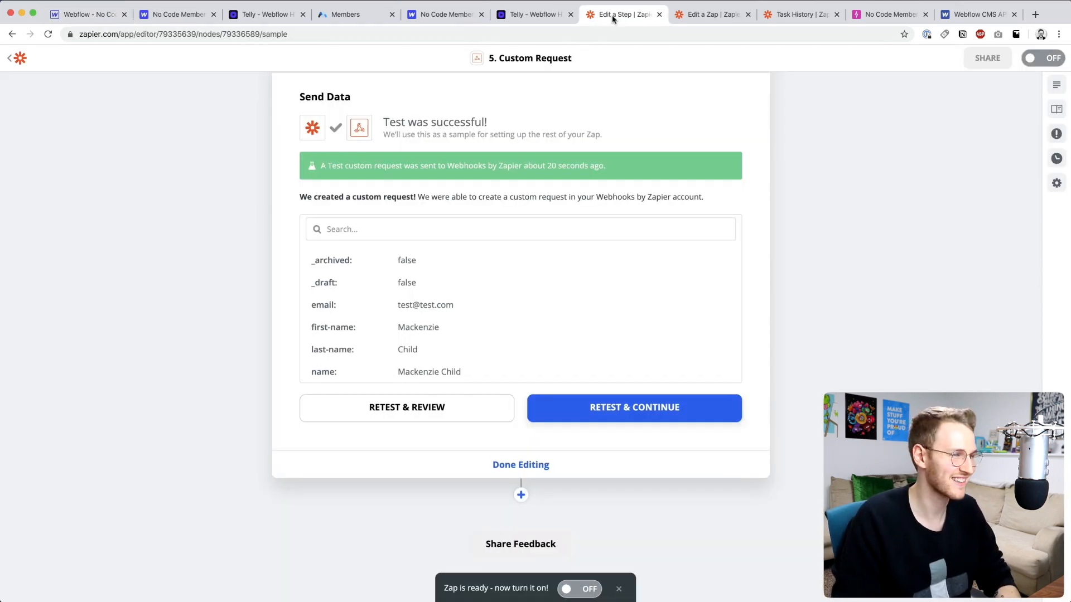
pyautogui.click(528, 466)
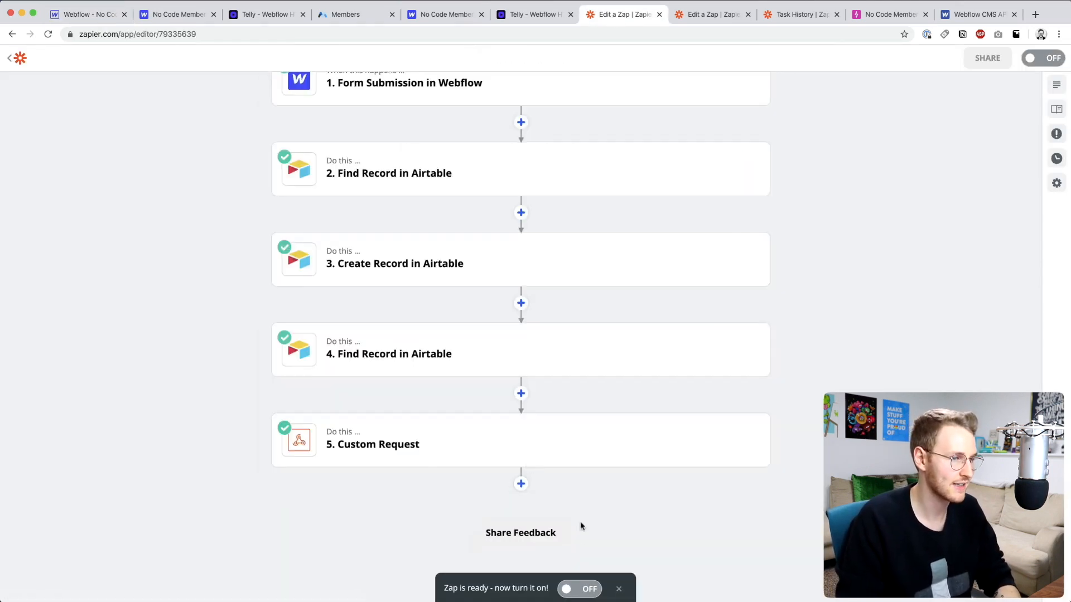
pyautogui.click(577, 592)
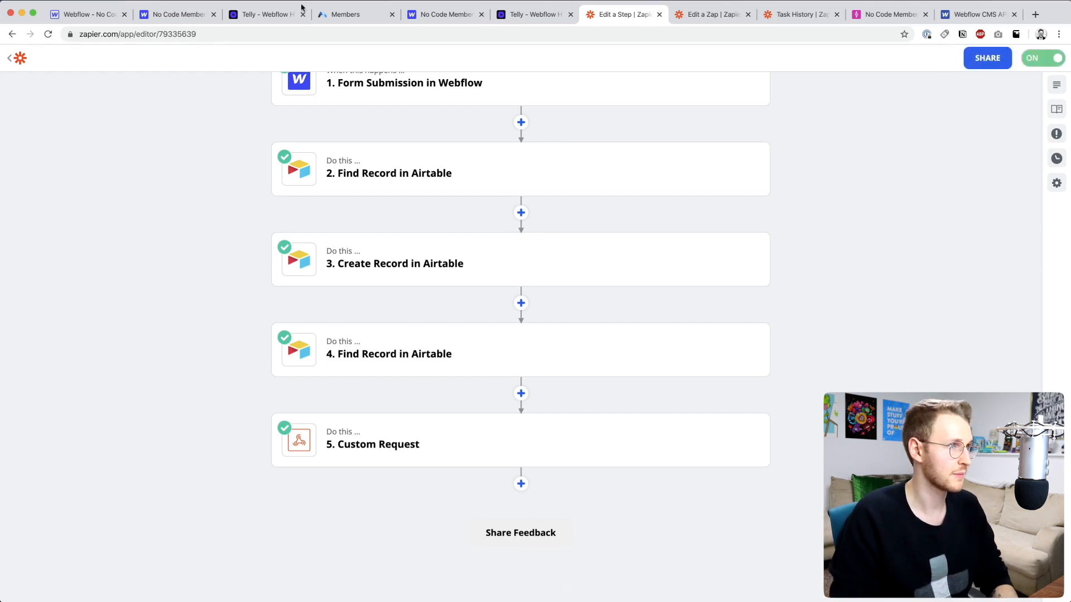
# Step: On the published Telly site, open the Grid 2.0 layouts in Webflow series and its "Spanning sparkling water flavors in a ROYGBIV grid" episode
pyautogui.click(263, 13)
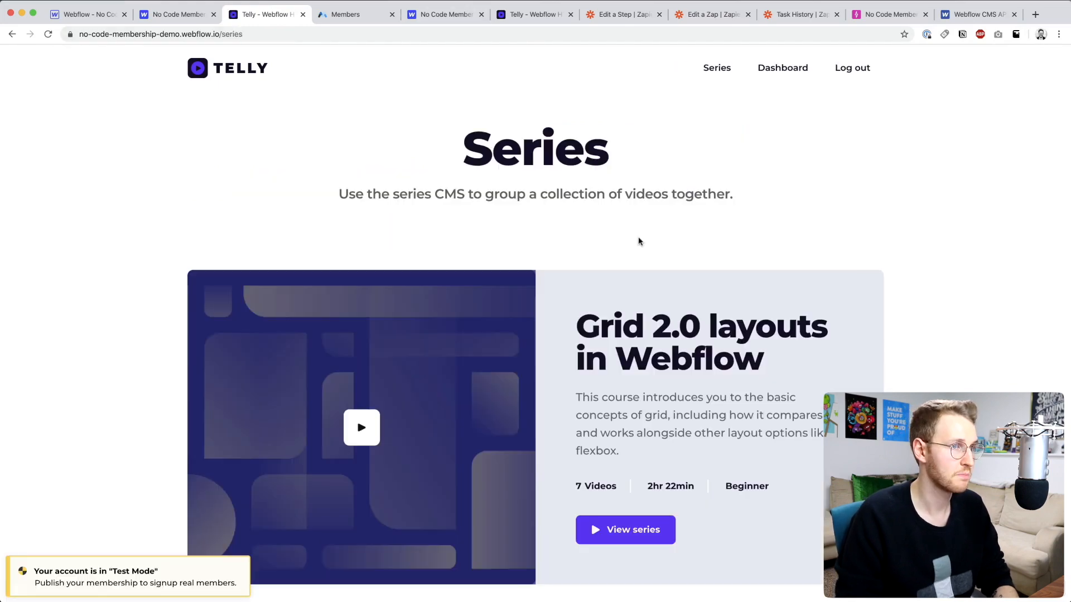
pyautogui.scroll(-5, 638, 239)
pyautogui.click(626, 315)
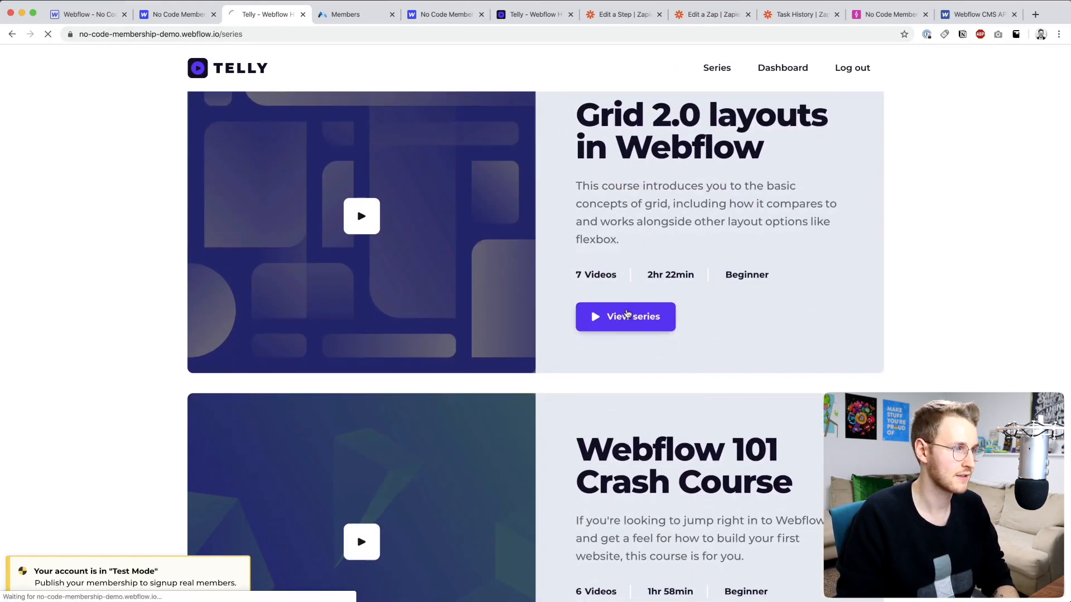
pyautogui.scroll(-10, 626, 313)
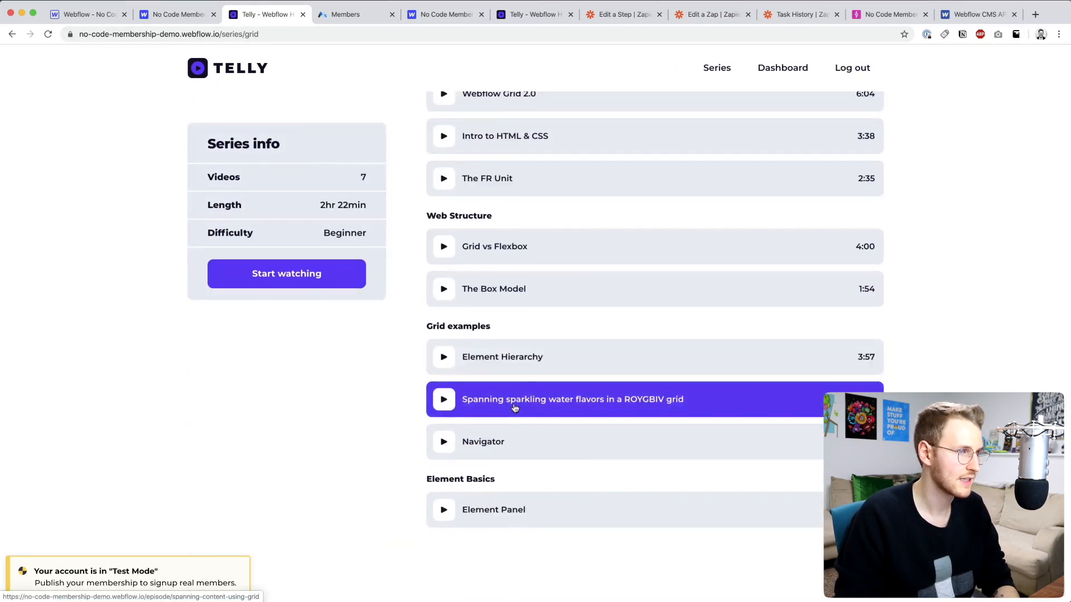
pyautogui.click(514, 408)
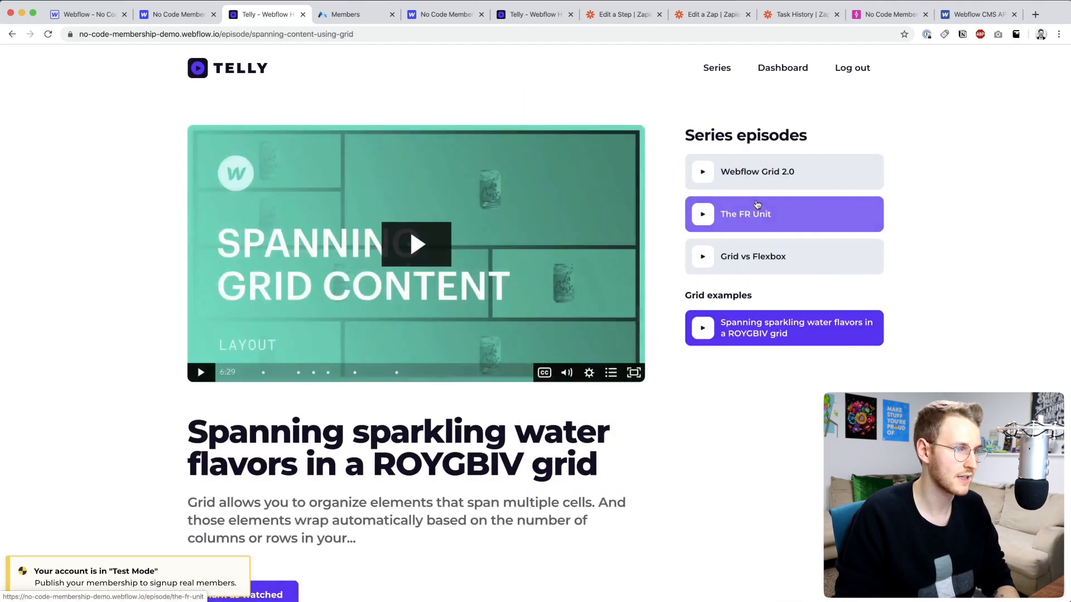
# Step: Mark the "Spanning sparkling water flavors in a ROYGBIV grid" episode as watched
pyautogui.scroll(-3, 750, 320)
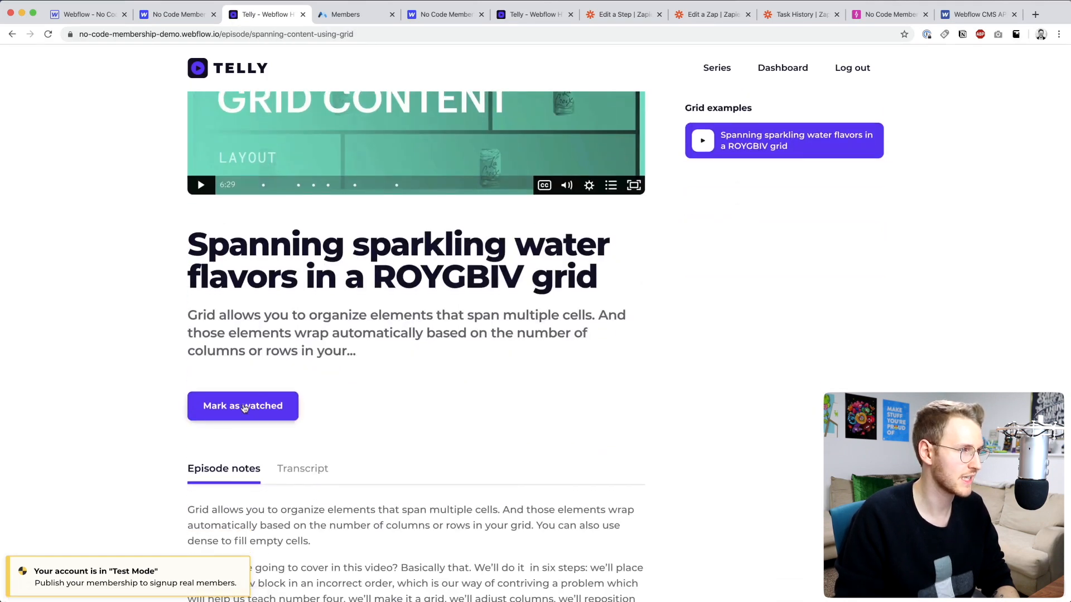
pyautogui.click(244, 407)
pyautogui.moveTo(279, 415); pyautogui.dragTo(504, 416)
pyautogui.click(567, 416)
pyautogui.scroll(3, 567, 417)
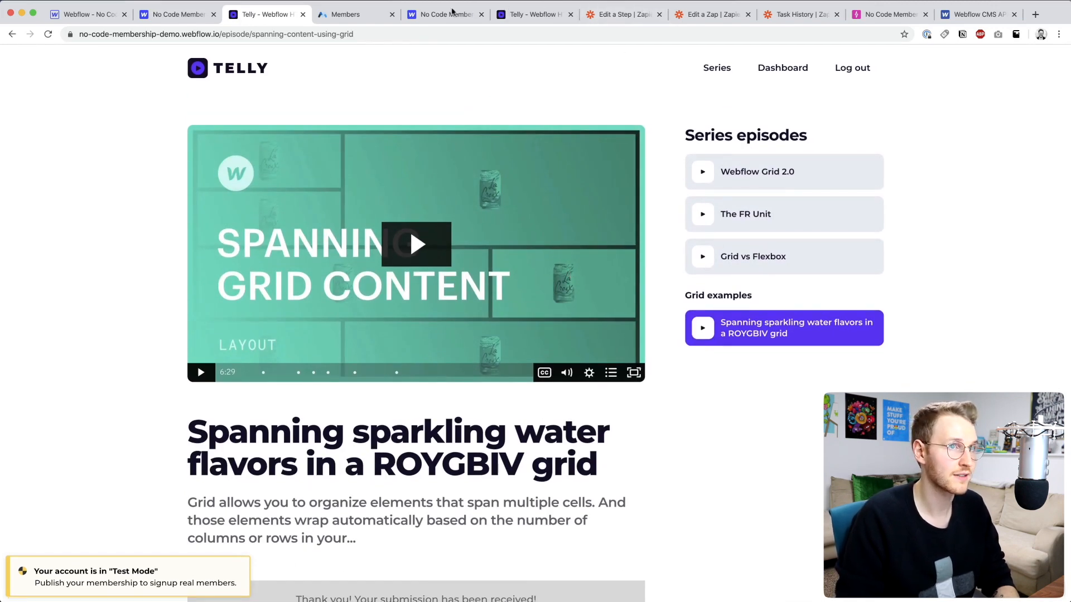
# Step: In Airtable, check the Completed Videos table for the newly watched episode and the member's rollup in the Members table
pyautogui.click(879, 13)
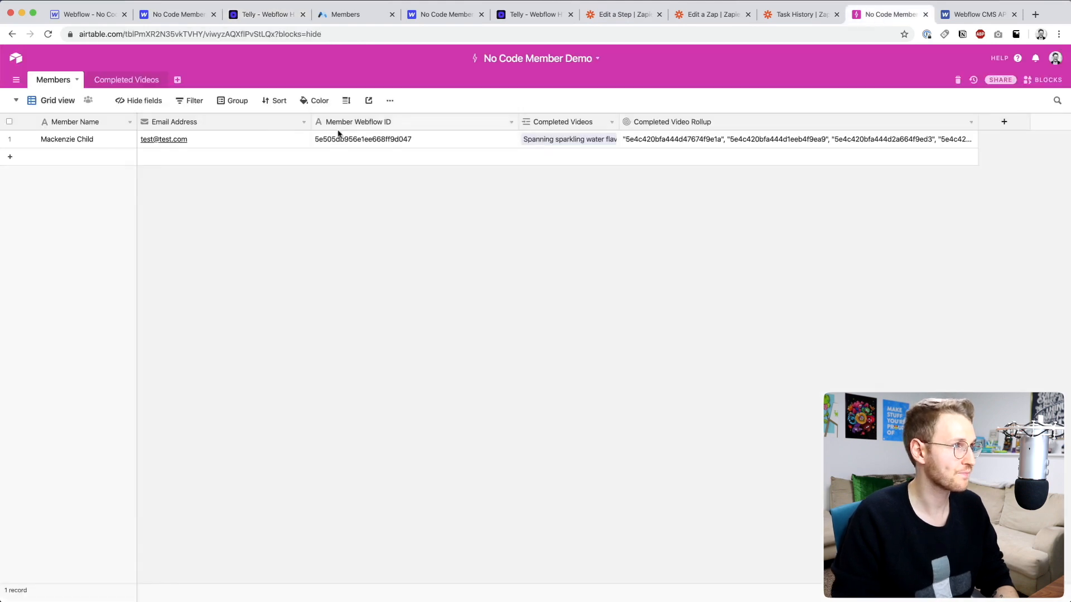
pyautogui.click(142, 80)
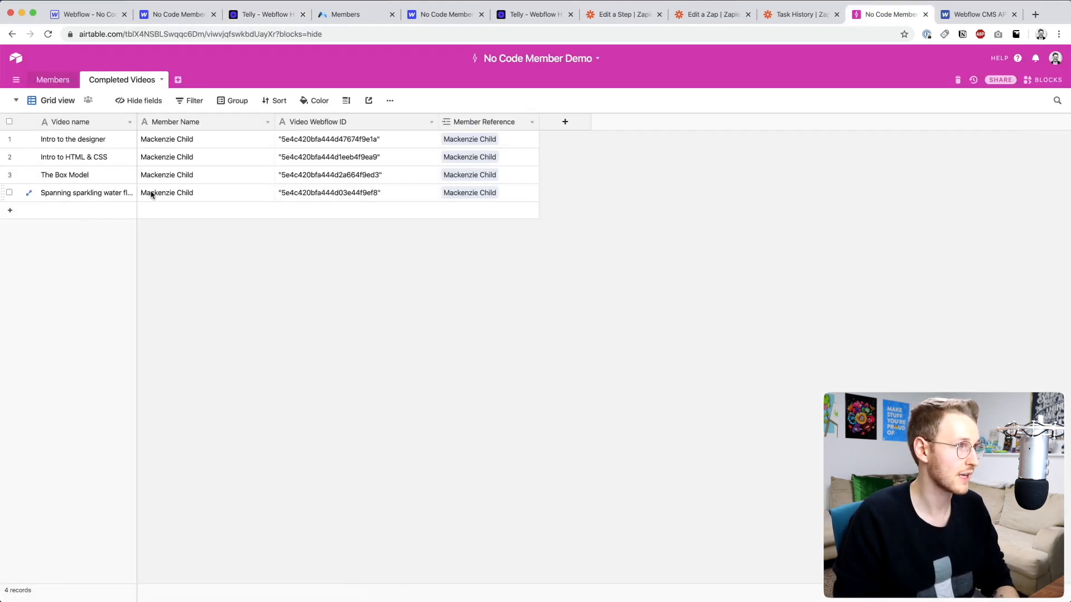
pyautogui.click(53, 79)
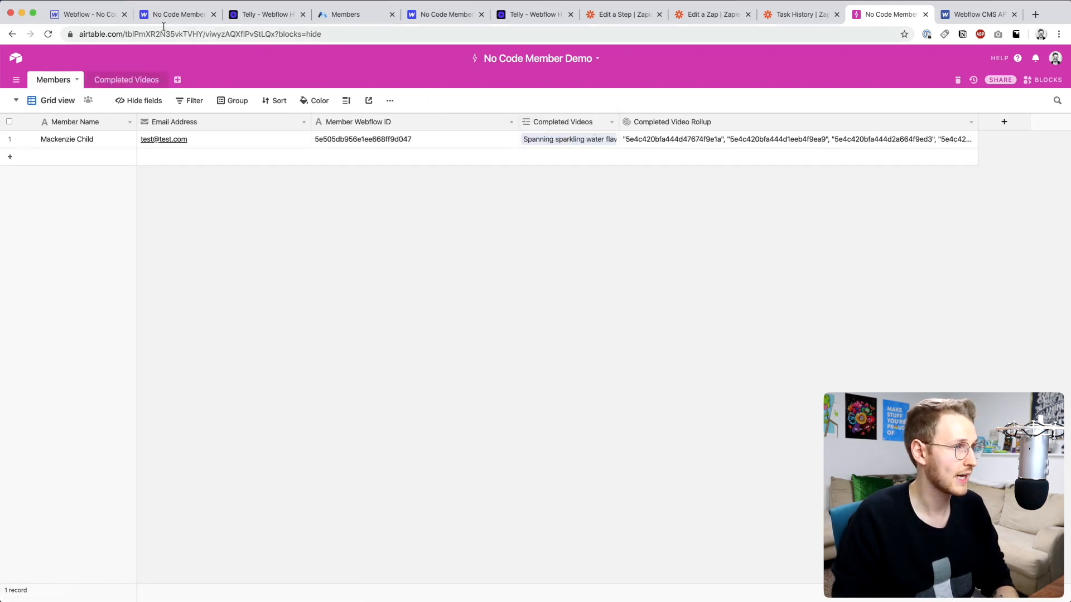
# Step: In the Webflow Designer, reopen the Members collection and check the test member's Completed Videos field
pyautogui.click(88, 14)
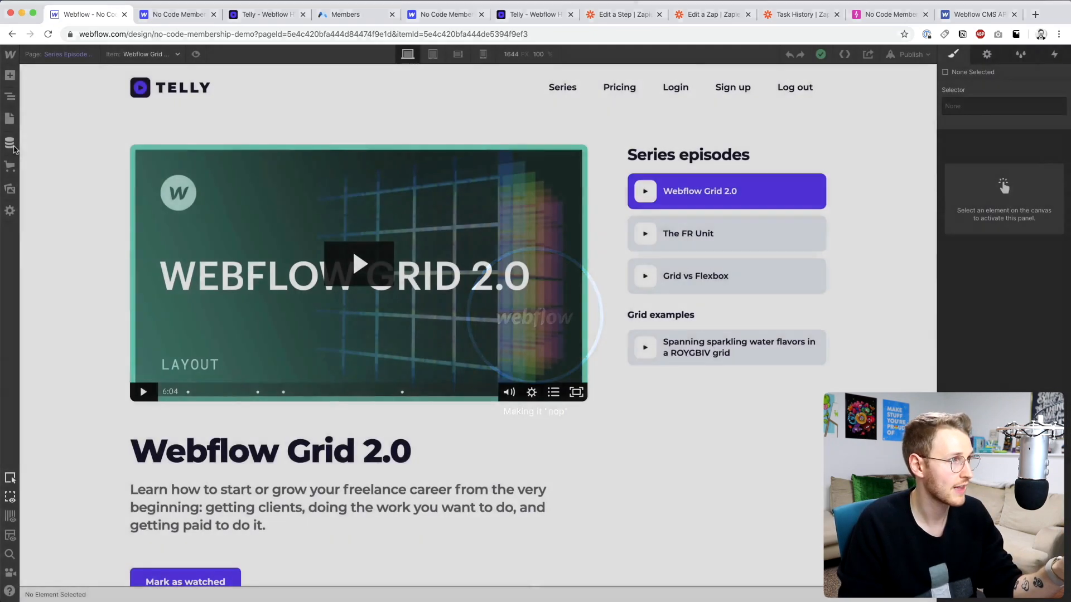
pyautogui.click(10, 144)
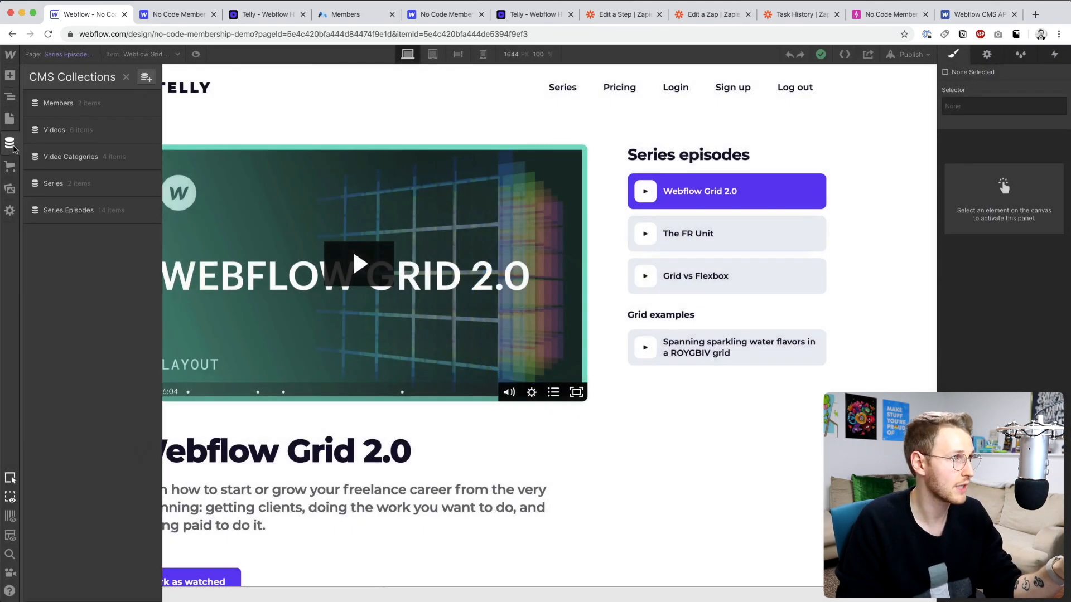
pyautogui.click(71, 111)
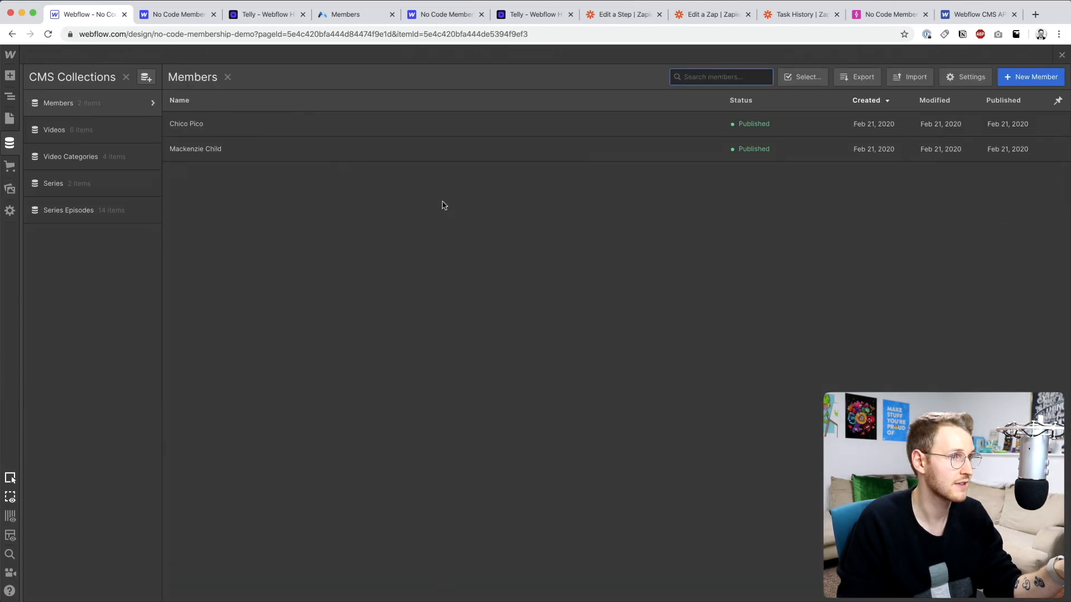
pyautogui.click(378, 150)
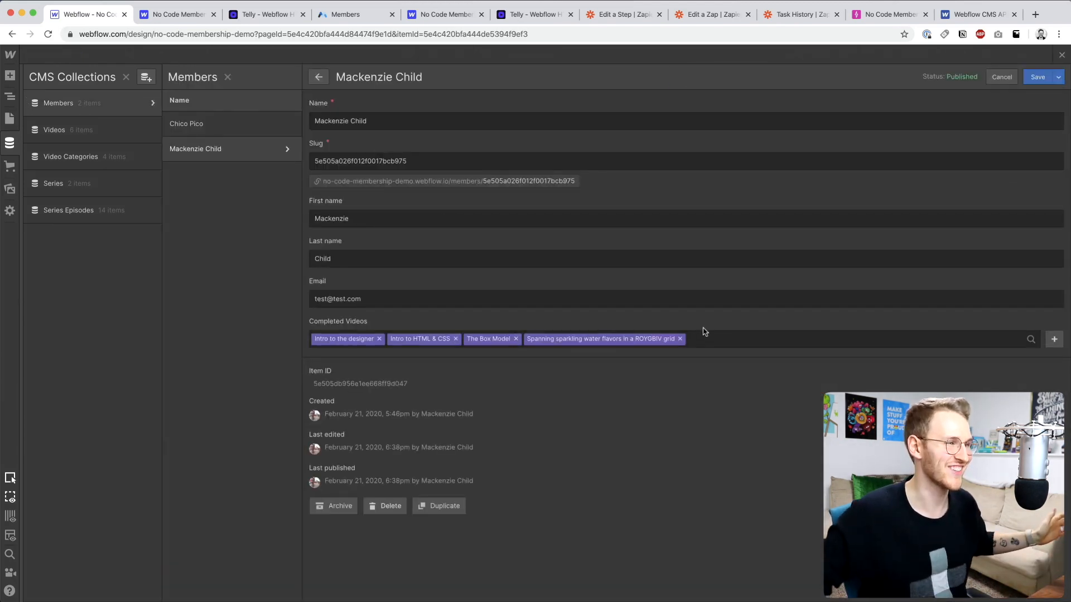